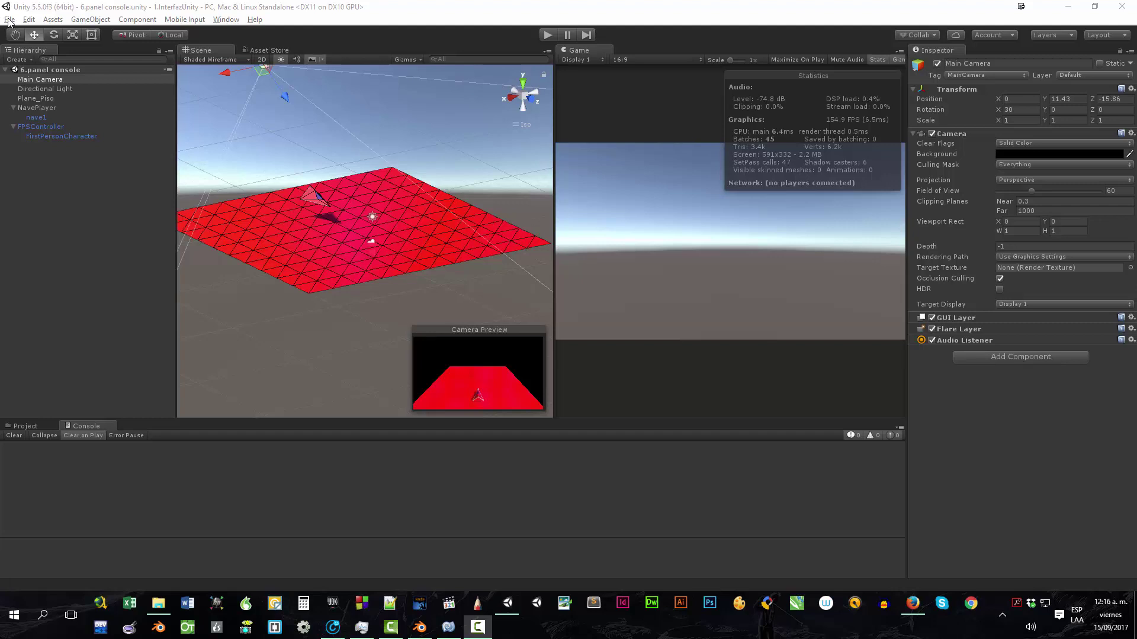
# Save the current Unity project.
pyautogui.click(276, 22)
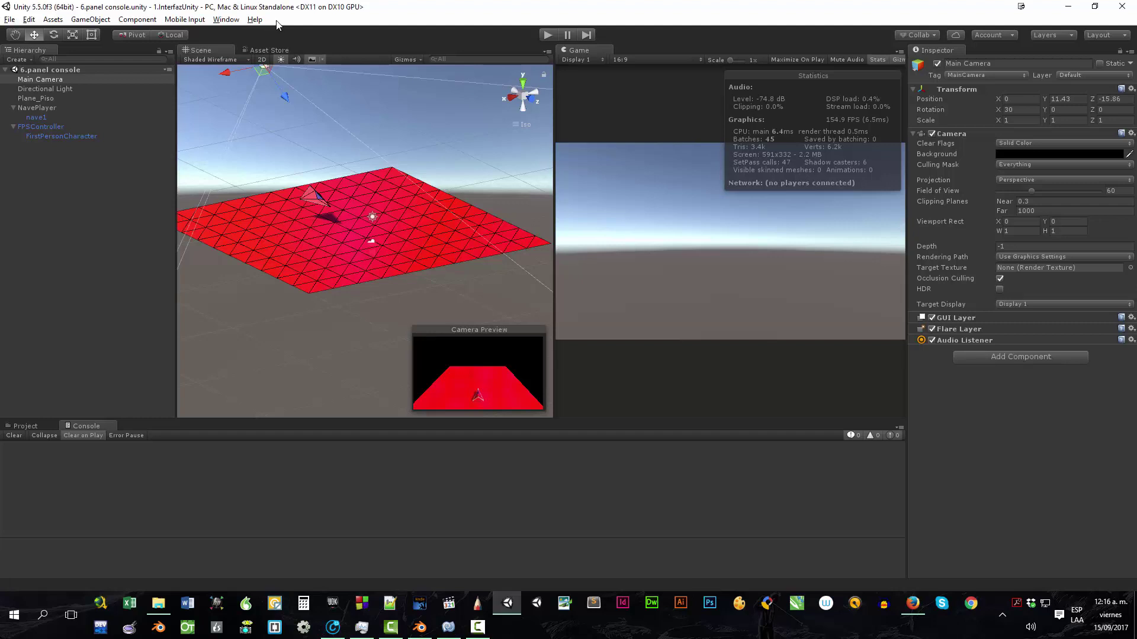
pyautogui.click(10, 21)
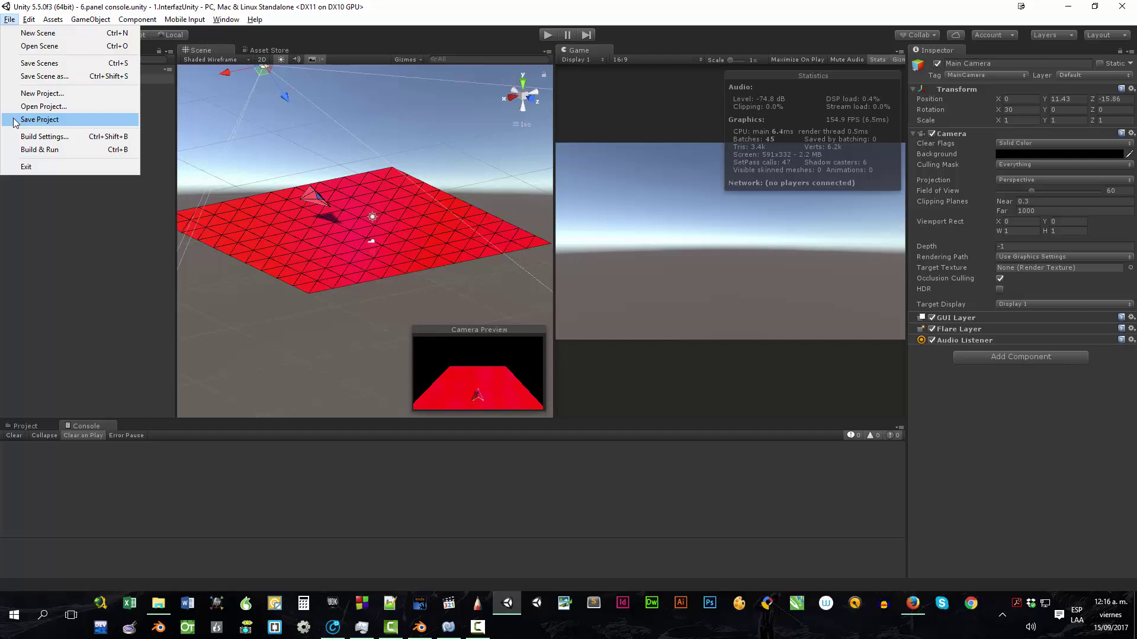
pyautogui.click(58, 119)
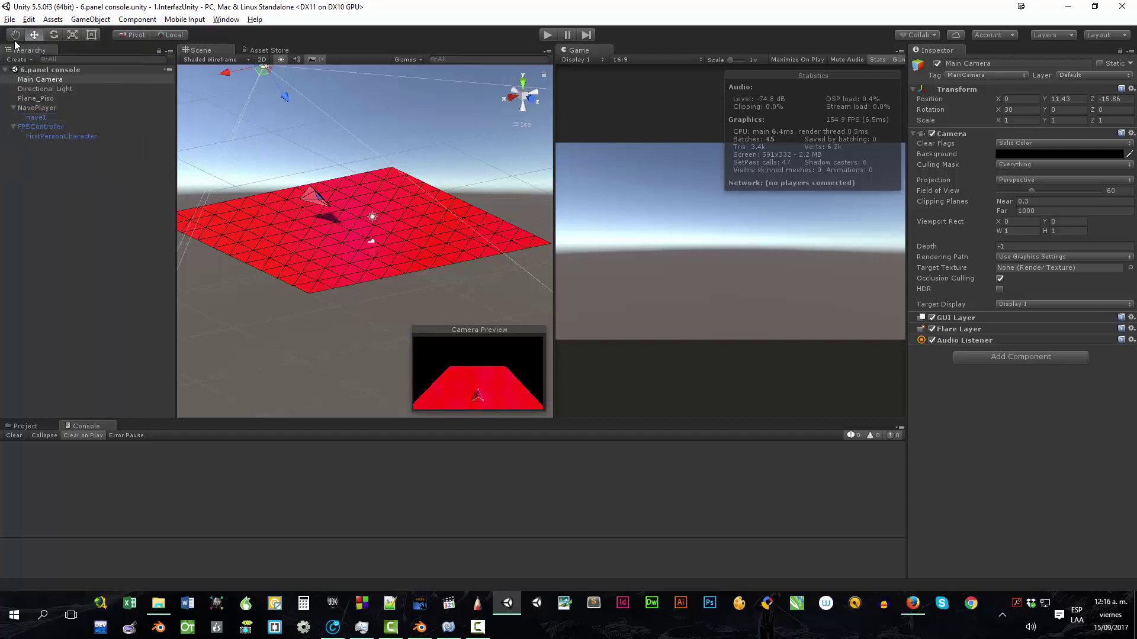
# Open the build settings and add the open scene 6.panel console to the scenes in the build.
pyautogui.click(10, 19)
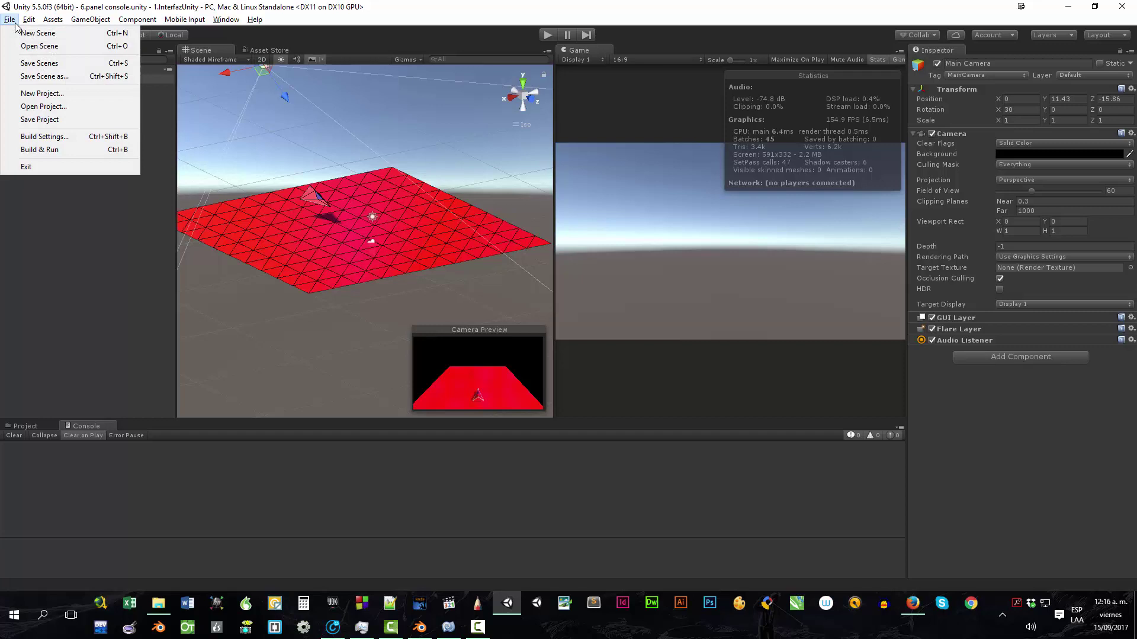
pyautogui.click(13, 141)
pyautogui.moveTo(330, 167); pyautogui.dragTo(335, 87)
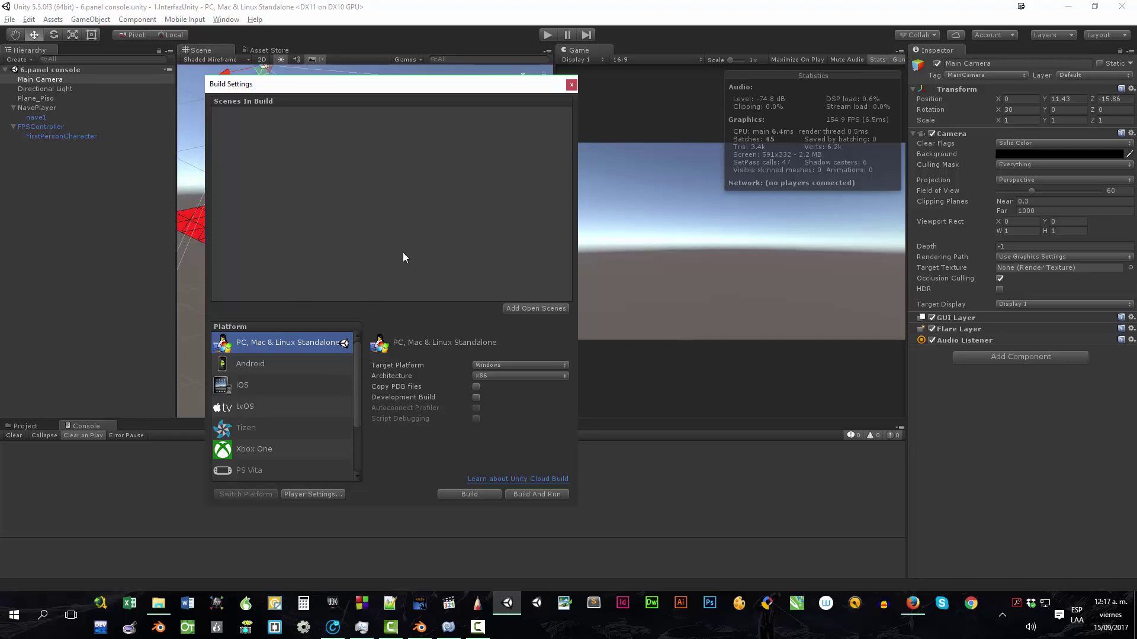
pyautogui.click(529, 310)
# Look through the available build platforms and switch the project's platform to Android.
pyautogui.moveTo(360, 360)
pyautogui.mouseDown()
pyautogui.moveTo(363, 428)
pyautogui.moveTo(361, 346)
pyautogui.mouseUp()
pyautogui.scroll(-3, 301, 389)
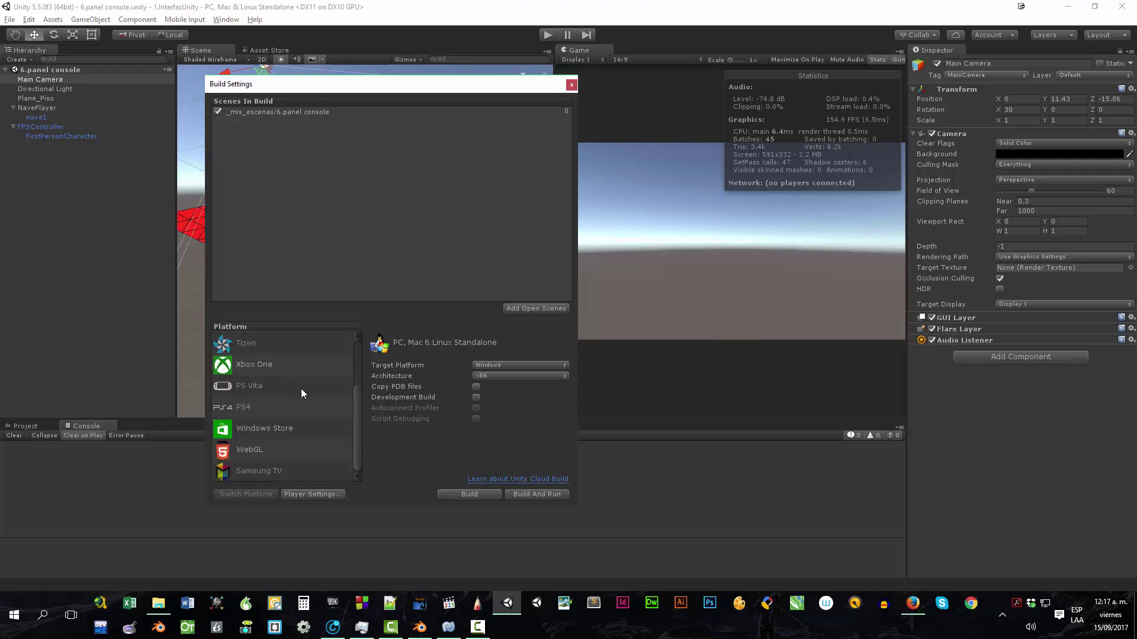
pyautogui.scroll(3, 300, 393)
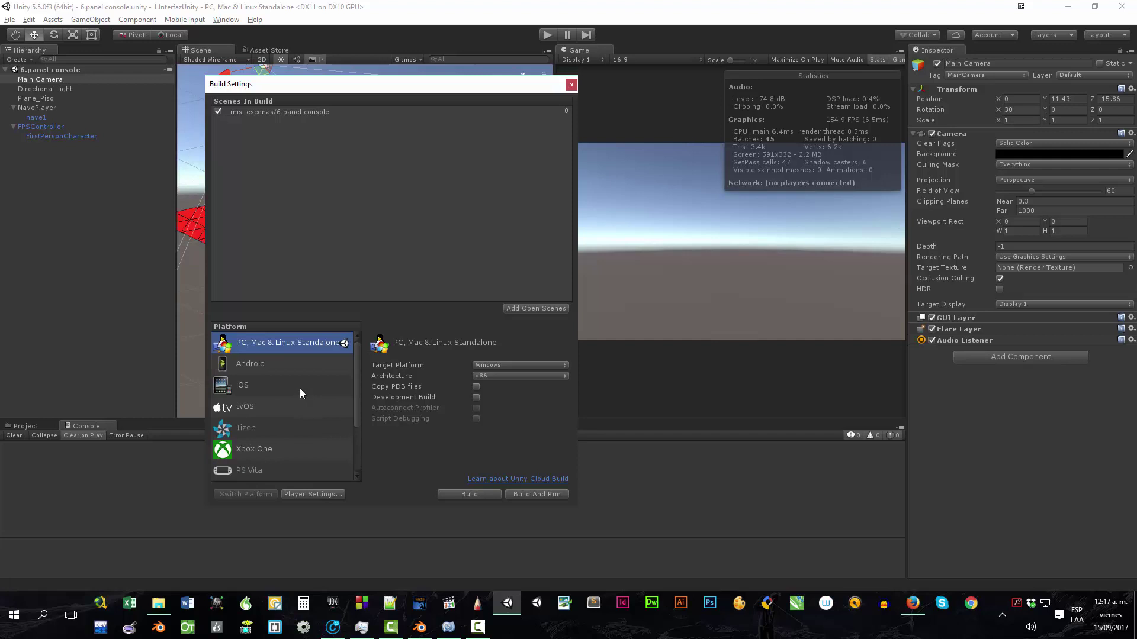
pyautogui.click(255, 365)
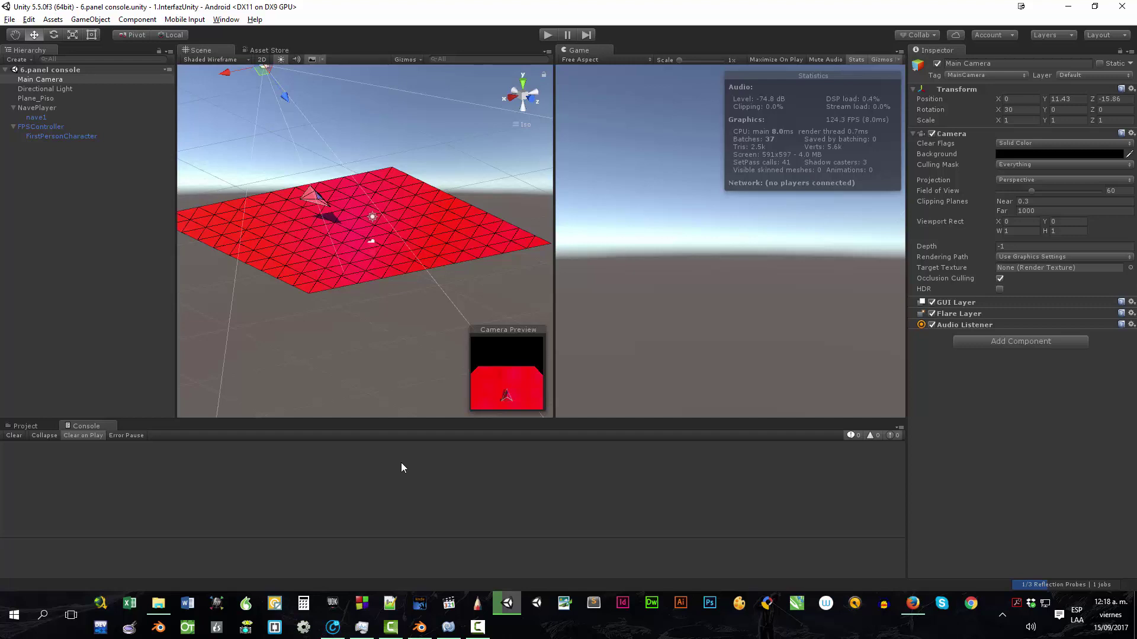
# Reopen the build settings and show the player settings for Android.
pyautogui.moveTo(513, 602)
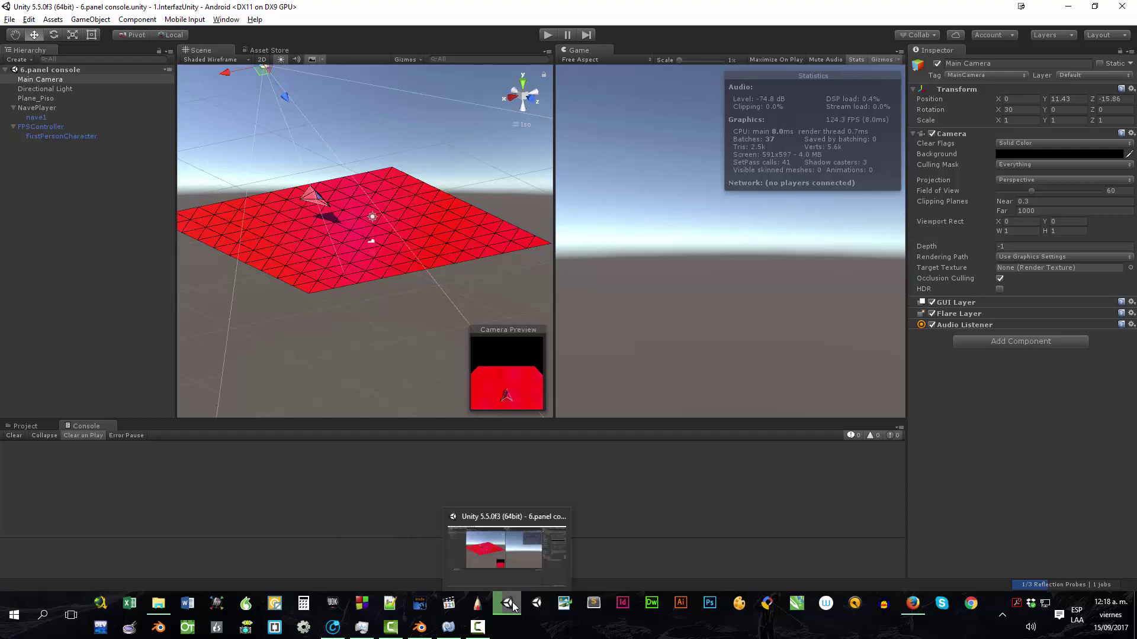
pyautogui.click(10, 20)
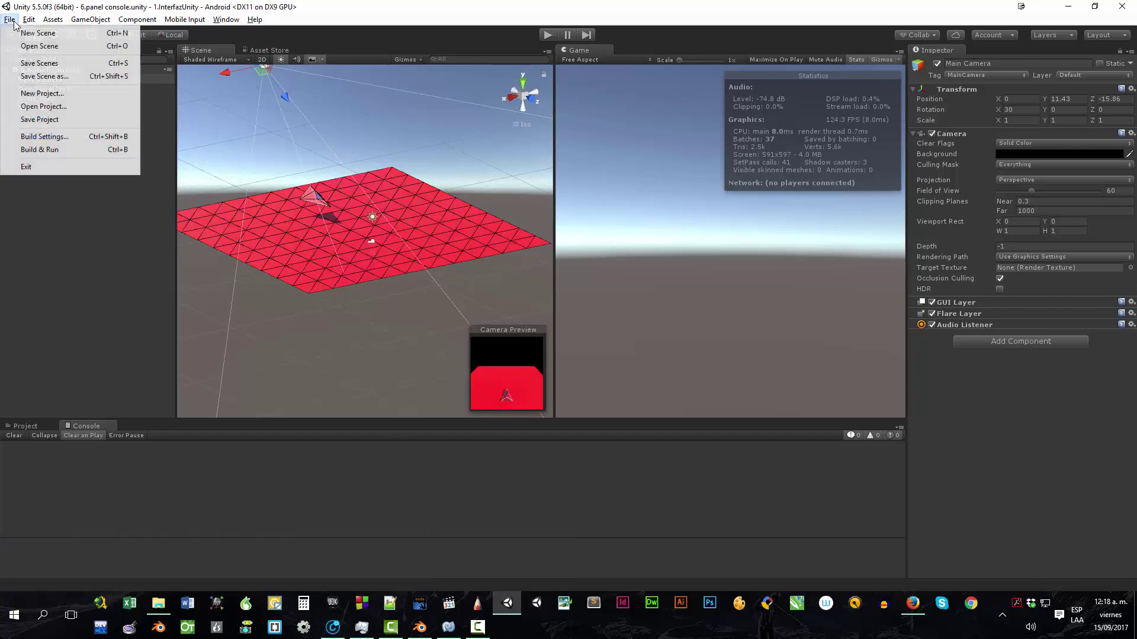
pyautogui.click(44, 136)
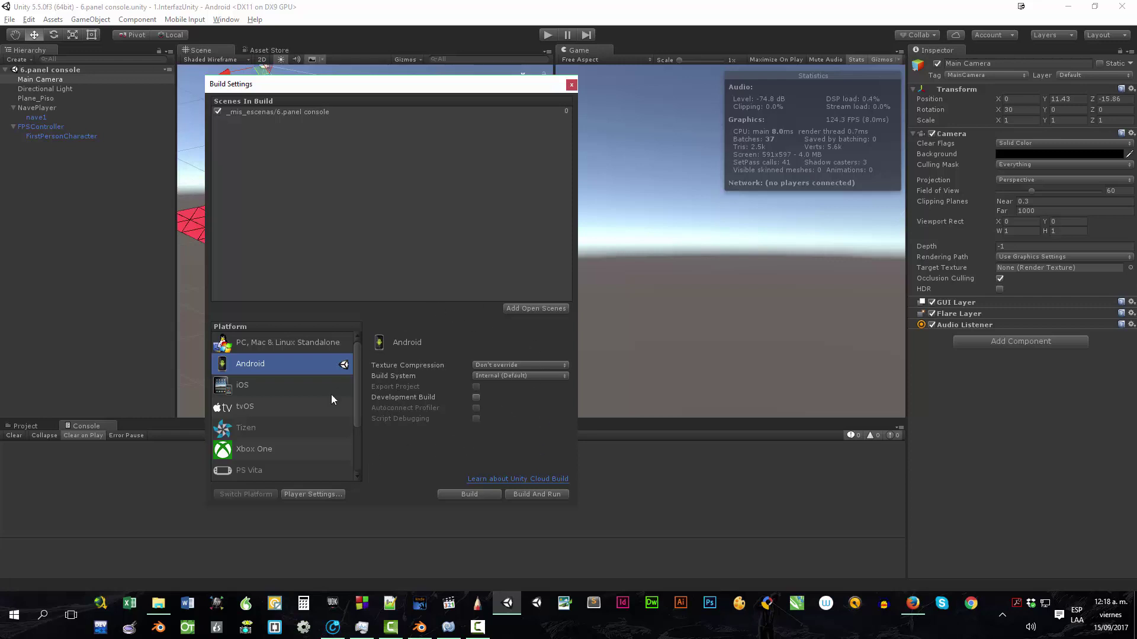
pyautogui.click(313, 495)
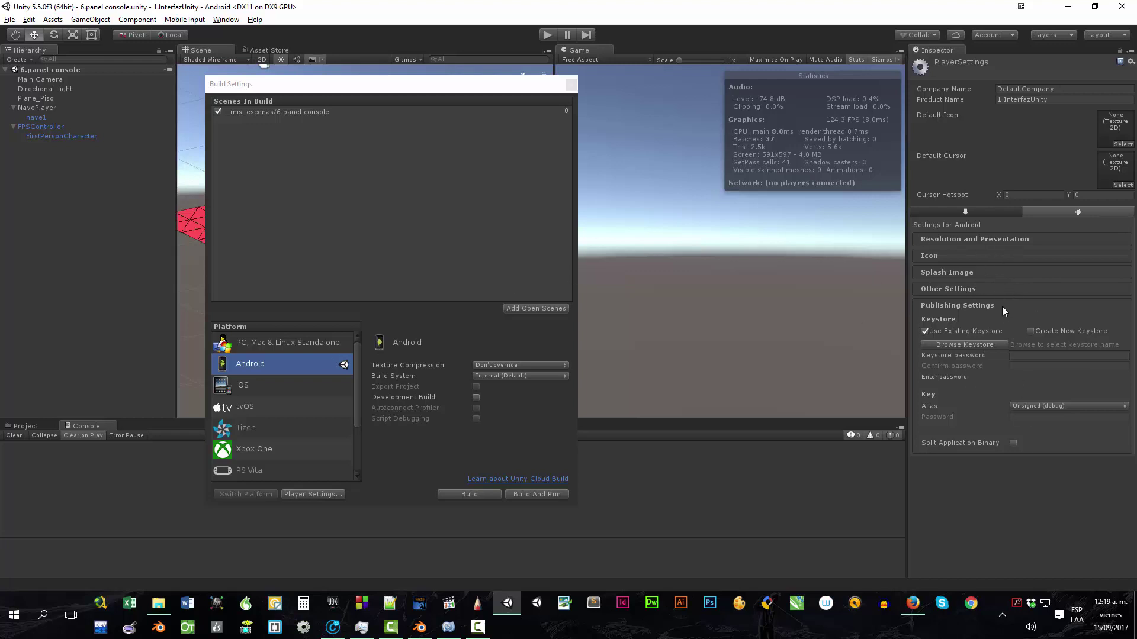
# Examine the Resolution and Presentation and the Splash Image player settings for PC, Mac & Linux Standalone.
pyautogui.click(271, 342)
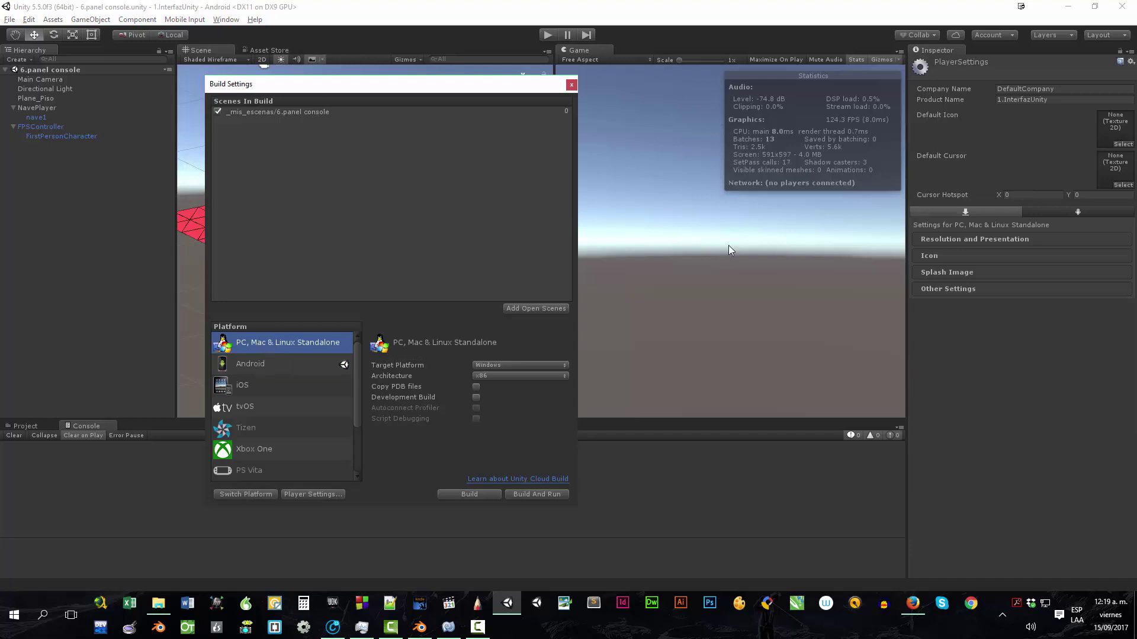
pyautogui.click(959, 239)
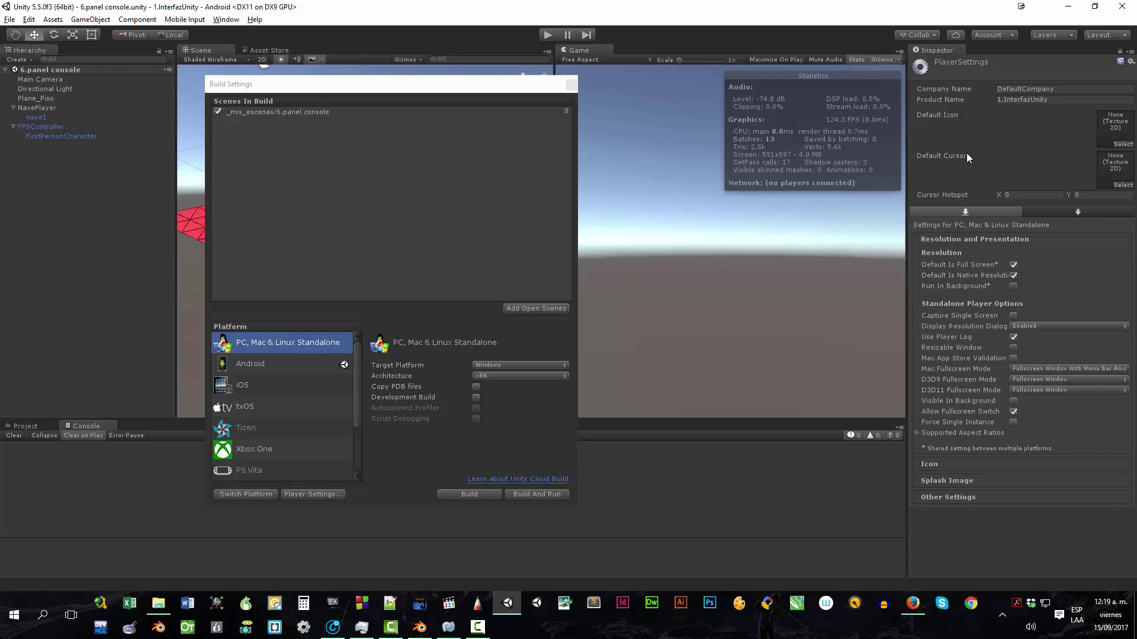
pyautogui.click(984, 484)
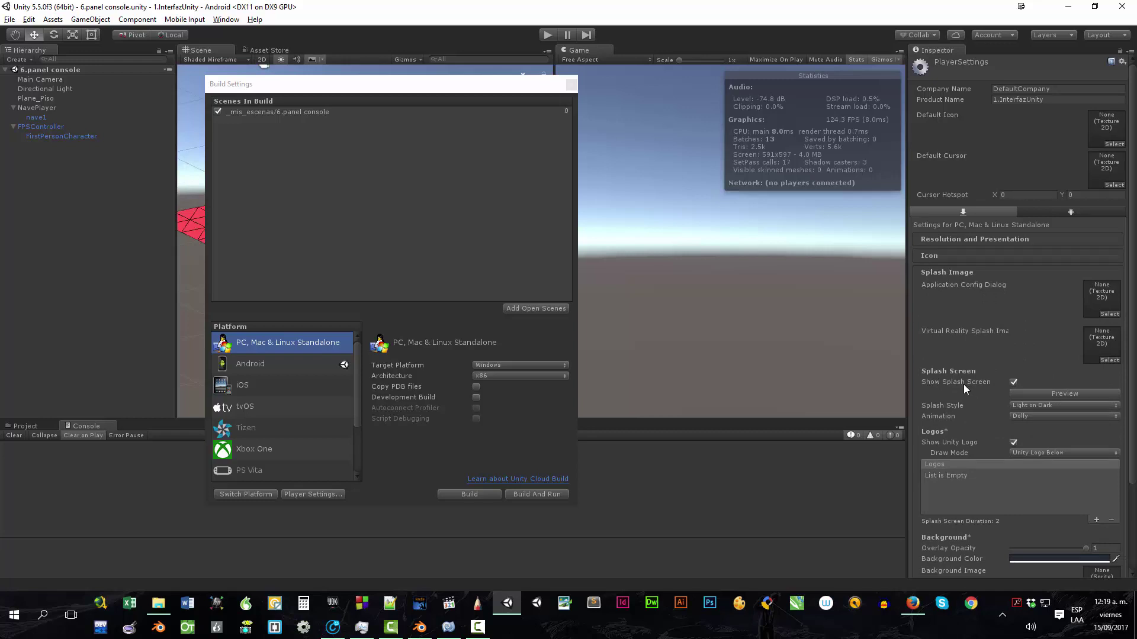
# Examine the Android player settings, covering the Splash Image, Publishing Settings and Other Settings sections.
pyautogui.click(271, 361)
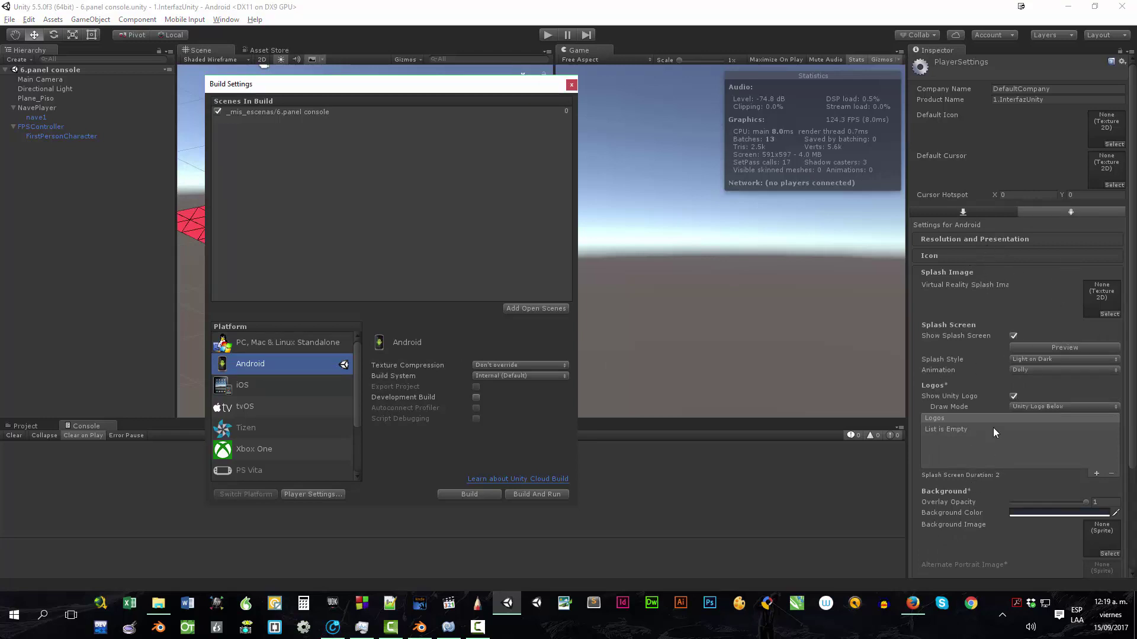
pyautogui.scroll(-4, 993, 428)
pyautogui.scroll(3, 1001, 452)
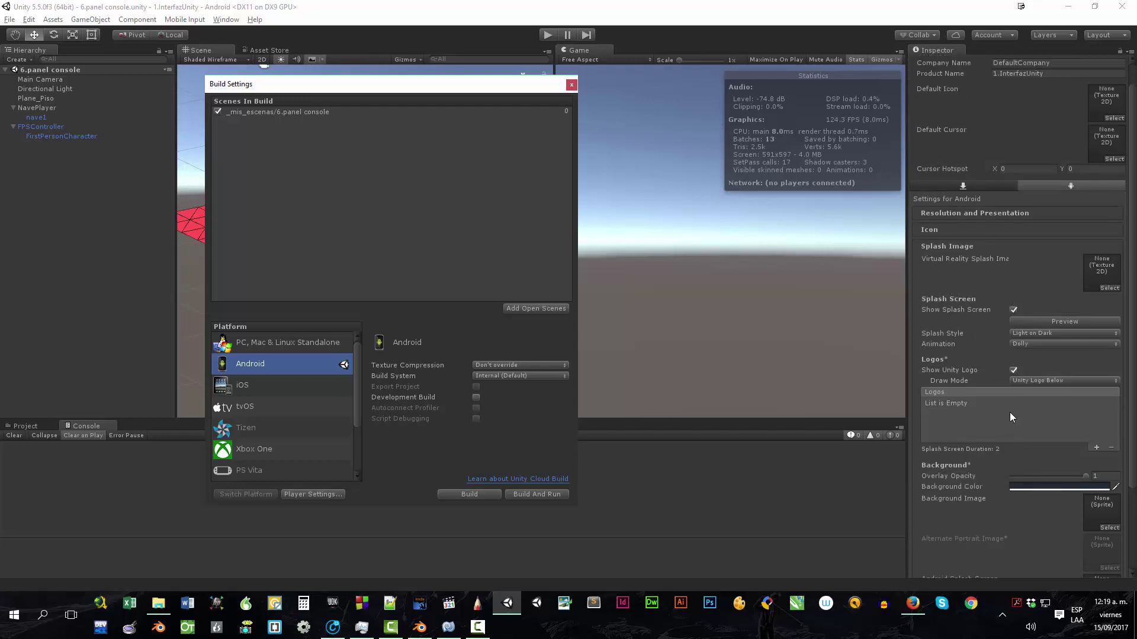
pyautogui.scroll(-3, 1006, 418)
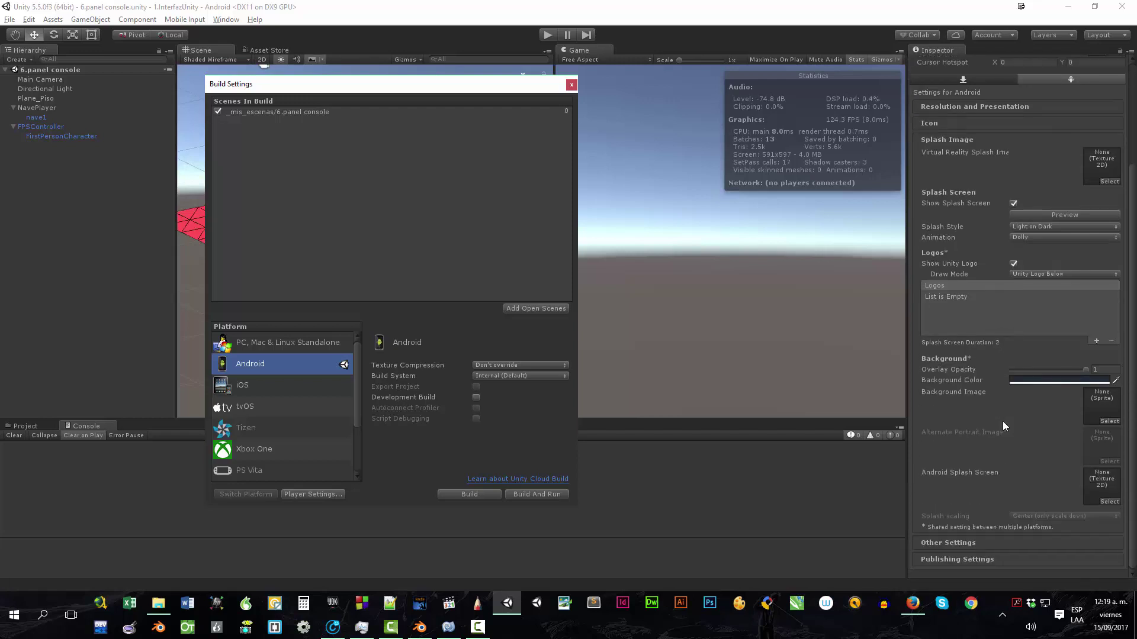
pyautogui.click(954, 561)
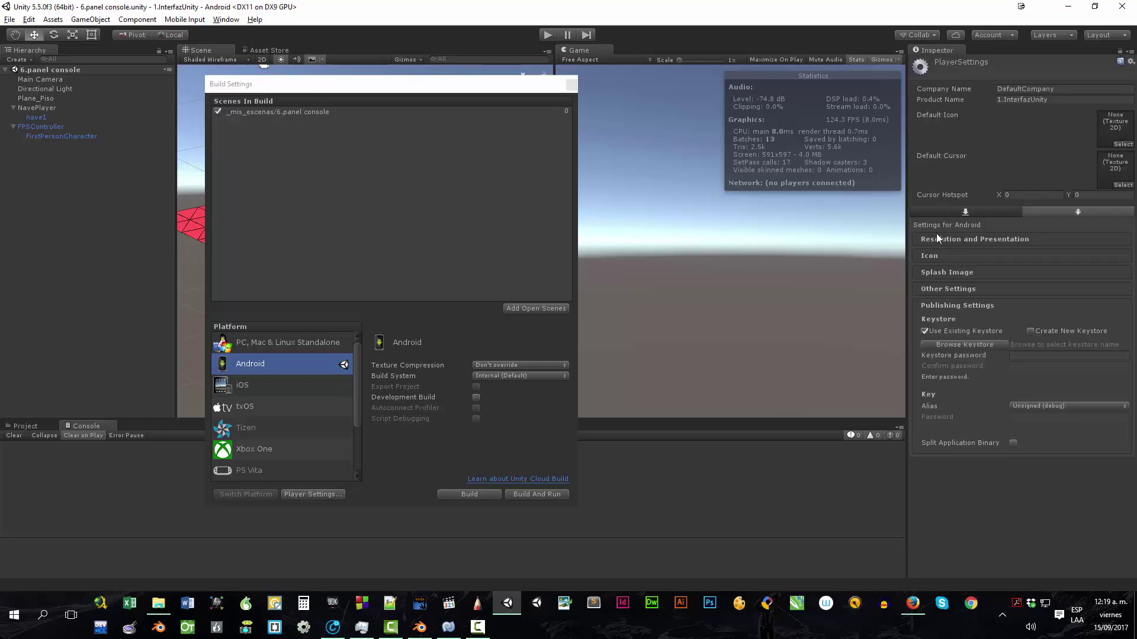
pyautogui.click(944, 289)
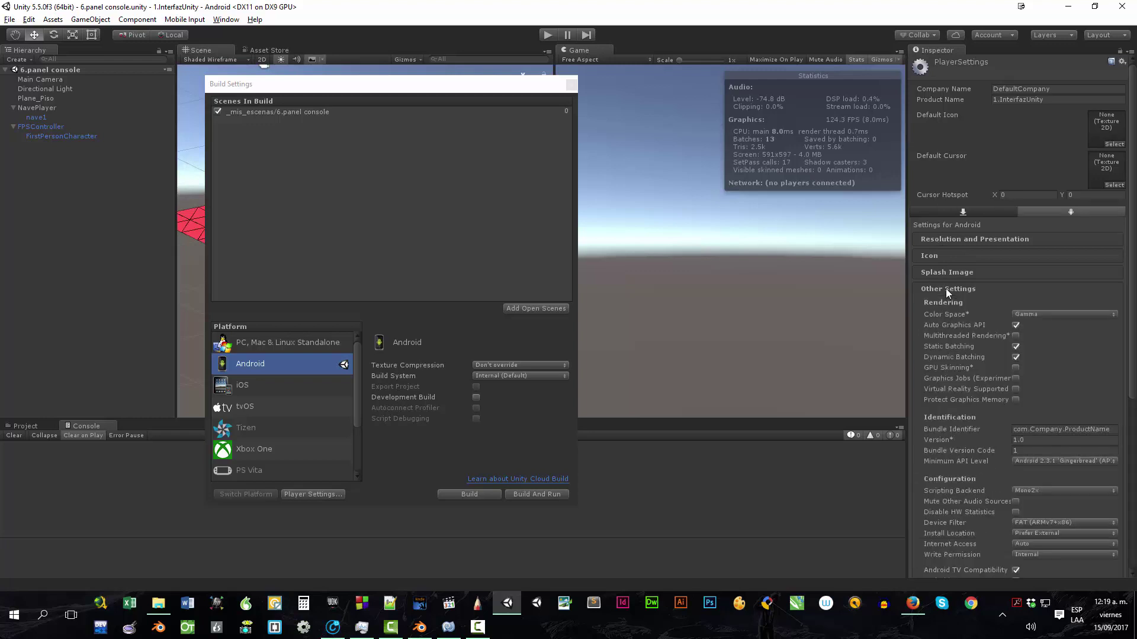
pyautogui.scroll(-1, 1093, 414)
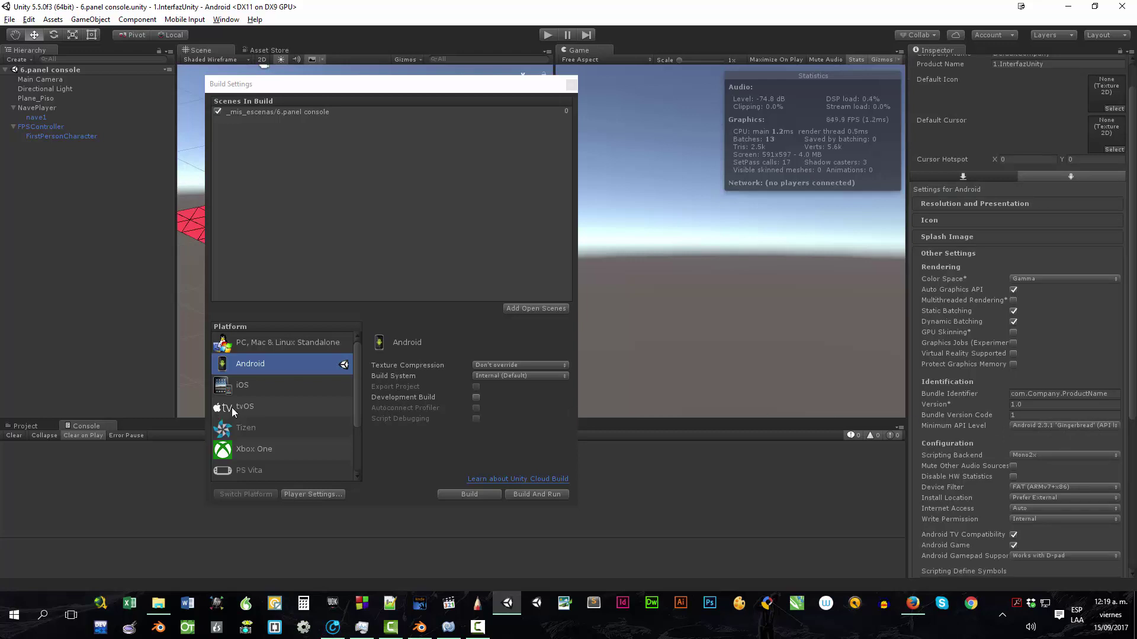
# Inspect the build options offered for the iOS, tvOS, Tizen and Xbox One platforms.
pyautogui.click(258, 387)
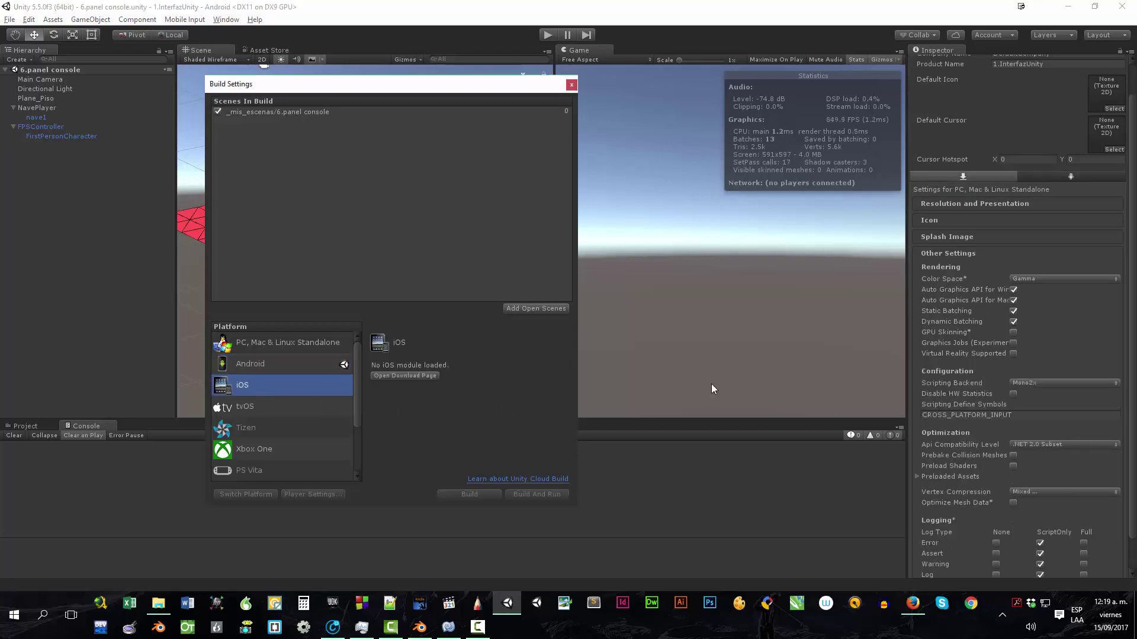
pyautogui.scroll(1, 1040, 487)
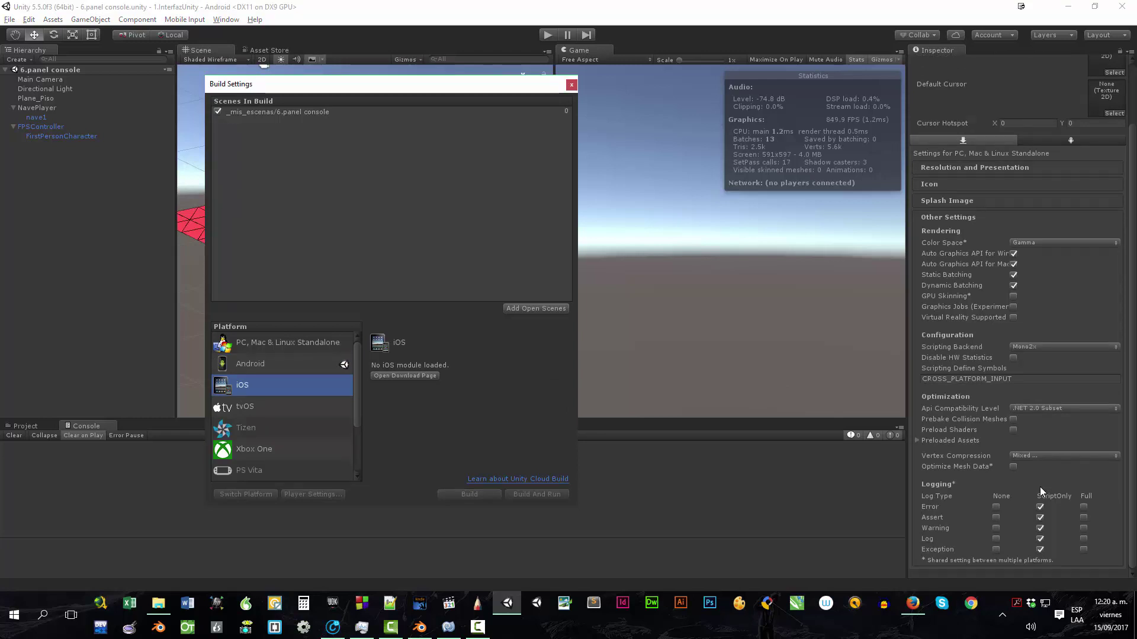
pyautogui.click(258, 407)
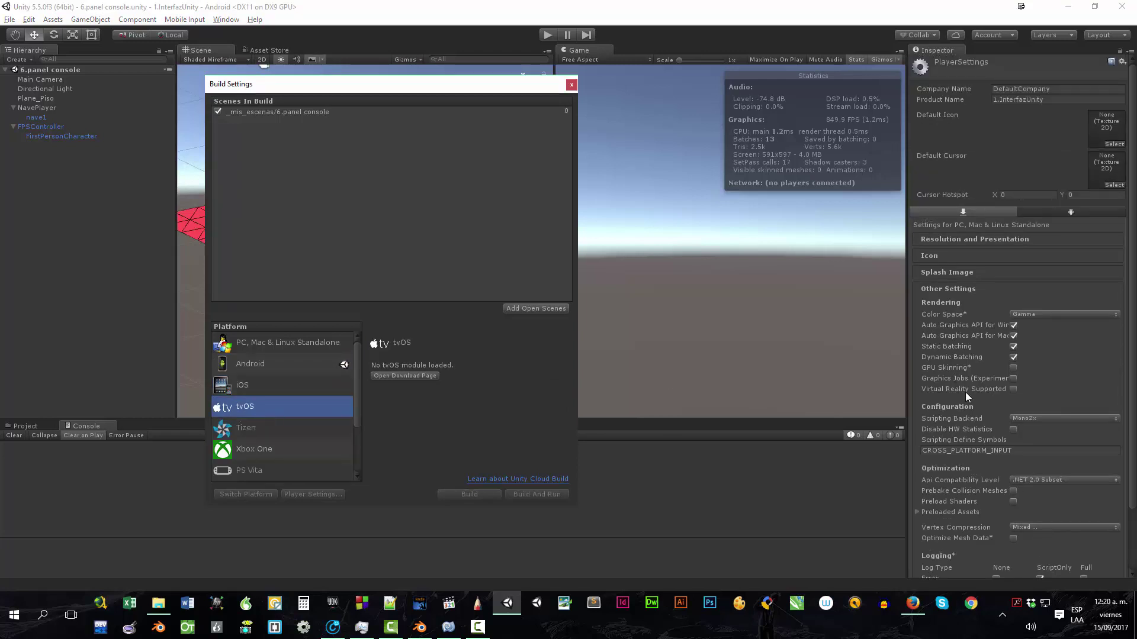
pyautogui.scroll(-2, 1051, 445)
pyautogui.scroll(2, 1051, 445)
pyautogui.click(272, 433)
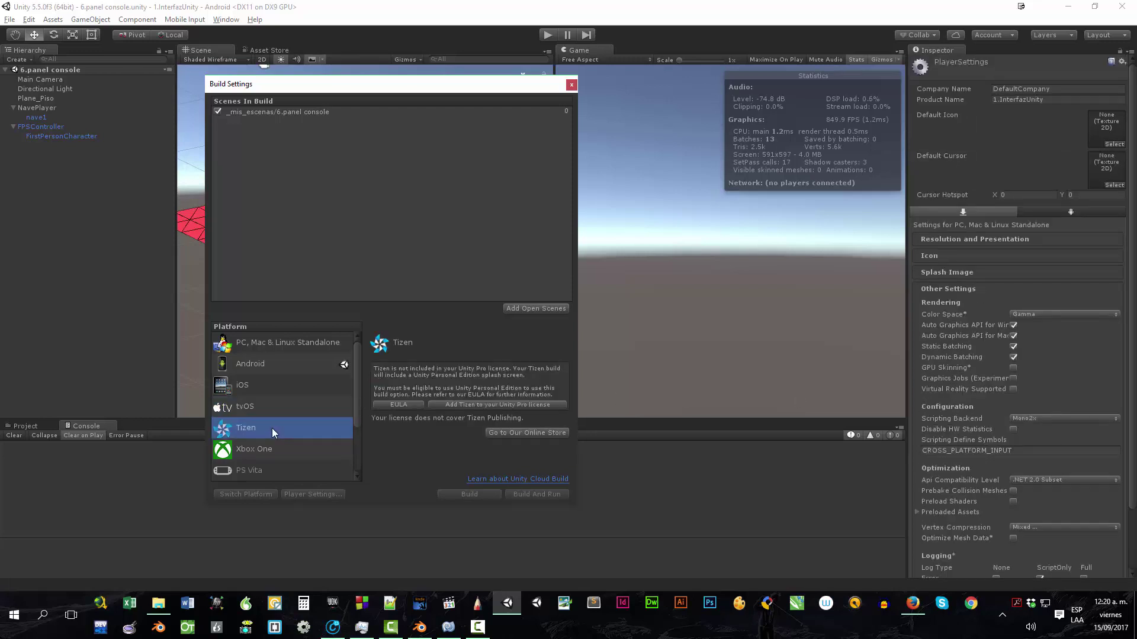
pyautogui.click(297, 449)
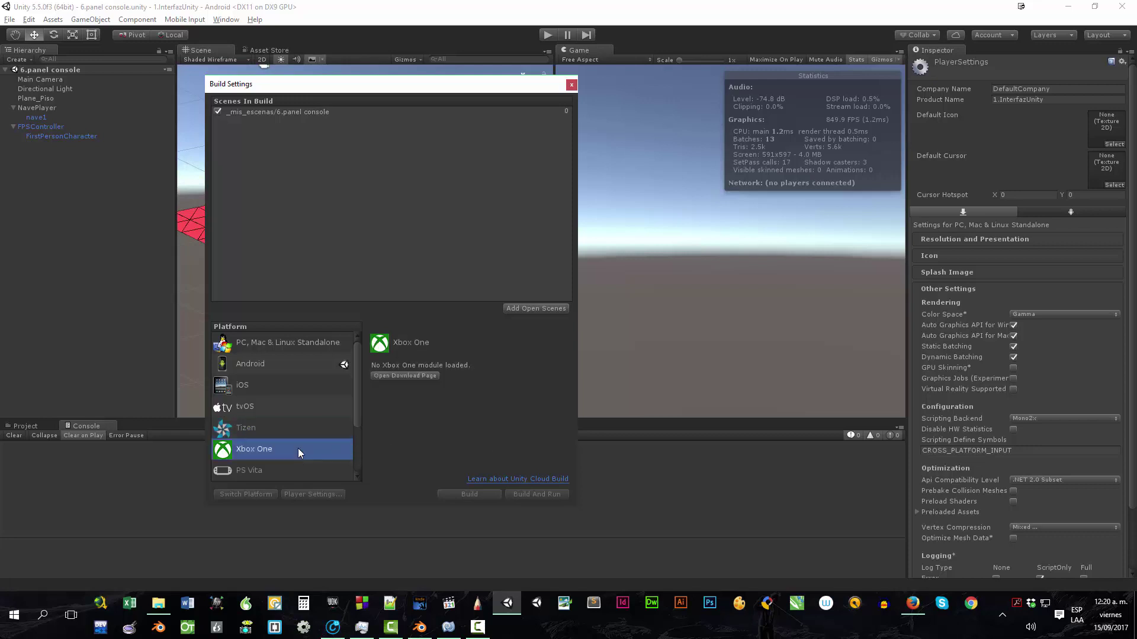
pyautogui.click(295, 429)
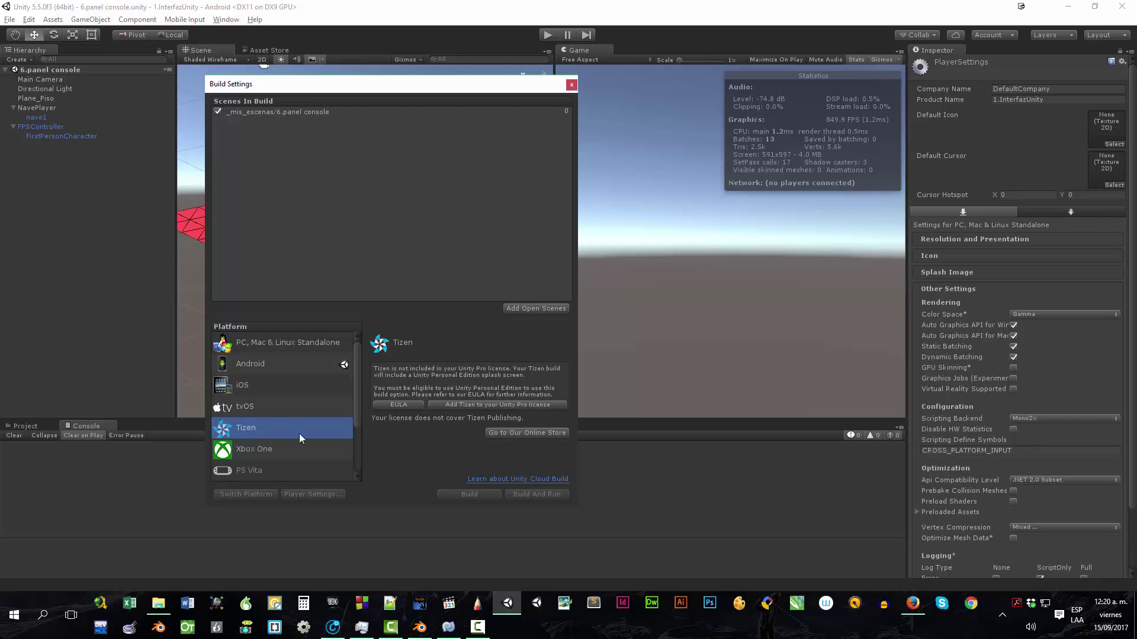
pyautogui.click(284, 449)
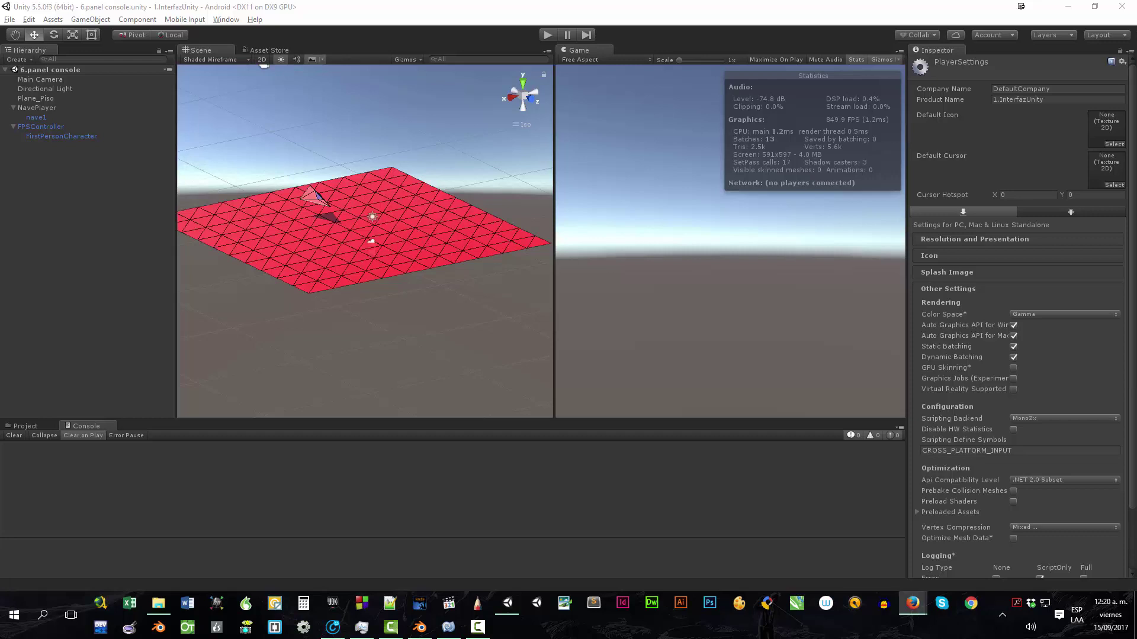
# Switch to the web browser, maximize its window and read through the "Unity for Xbox One is here!" blog article.
pyautogui.hotkey('alt', 'Tab')
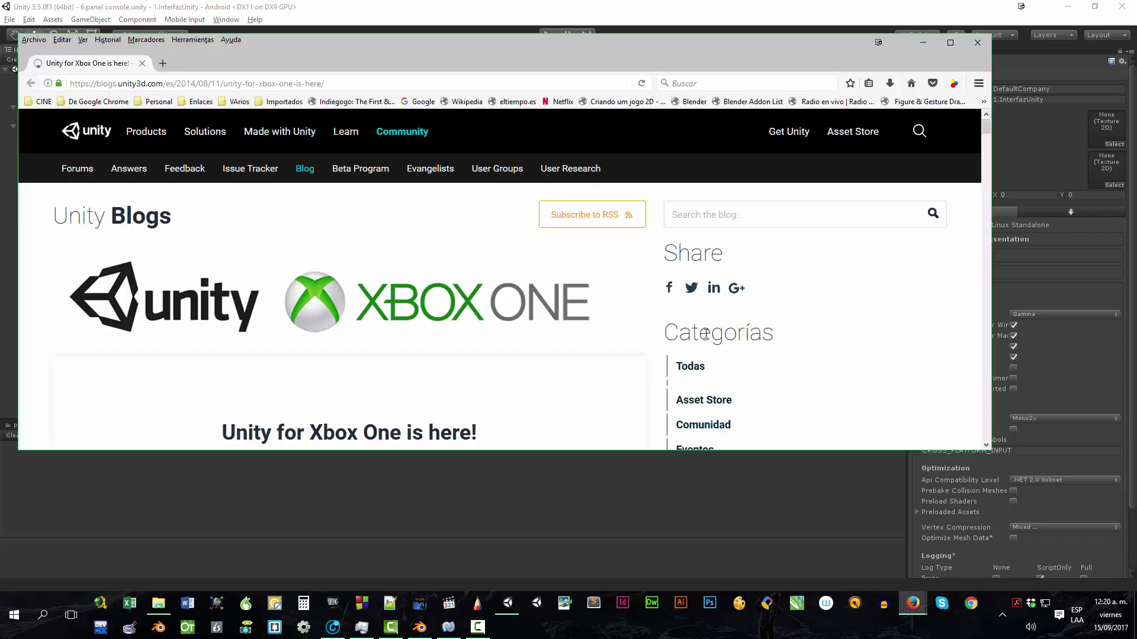
pyautogui.click(947, 44)
pyautogui.scroll(-1, 166, 437)
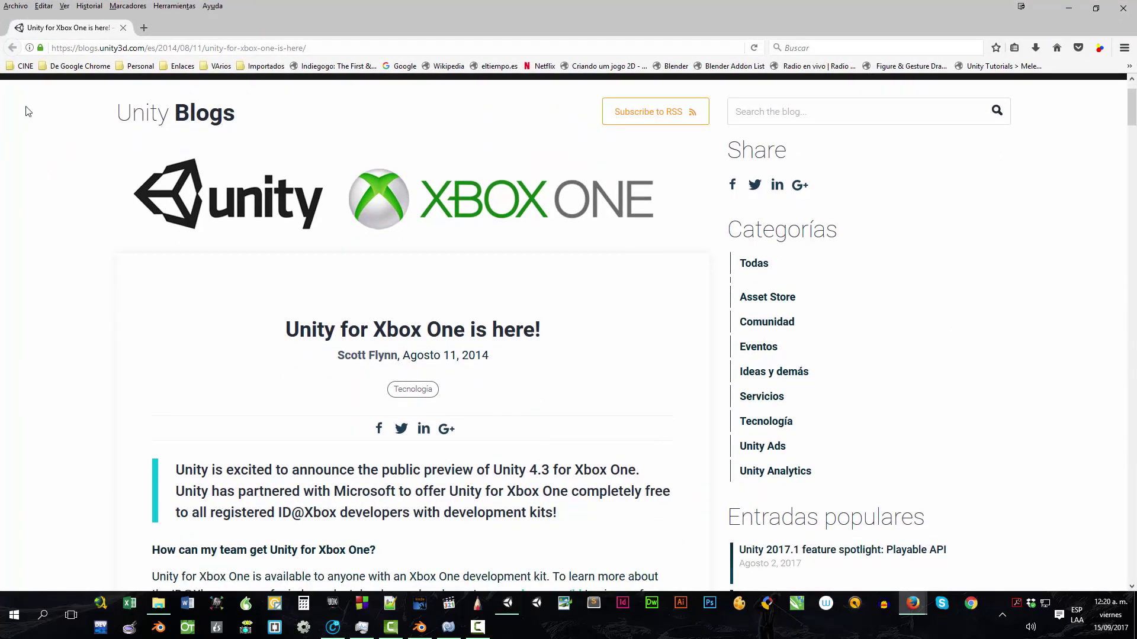
pyautogui.scroll(-1, 120, 342)
pyautogui.scroll(-15, 121, 341)
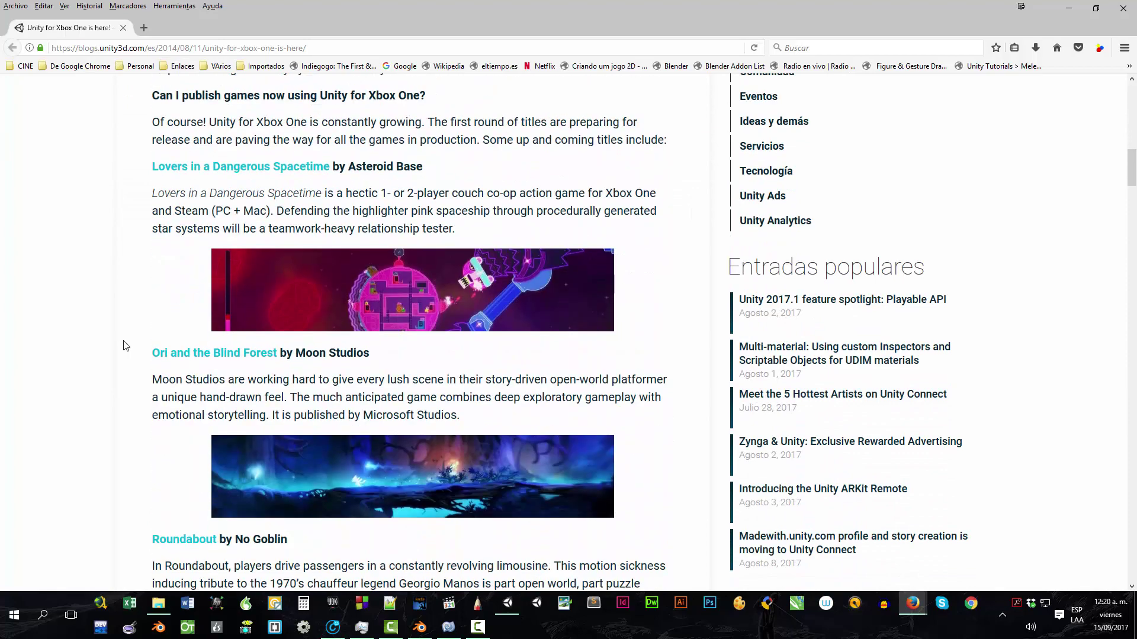
pyautogui.scroll(-14, 123, 345)
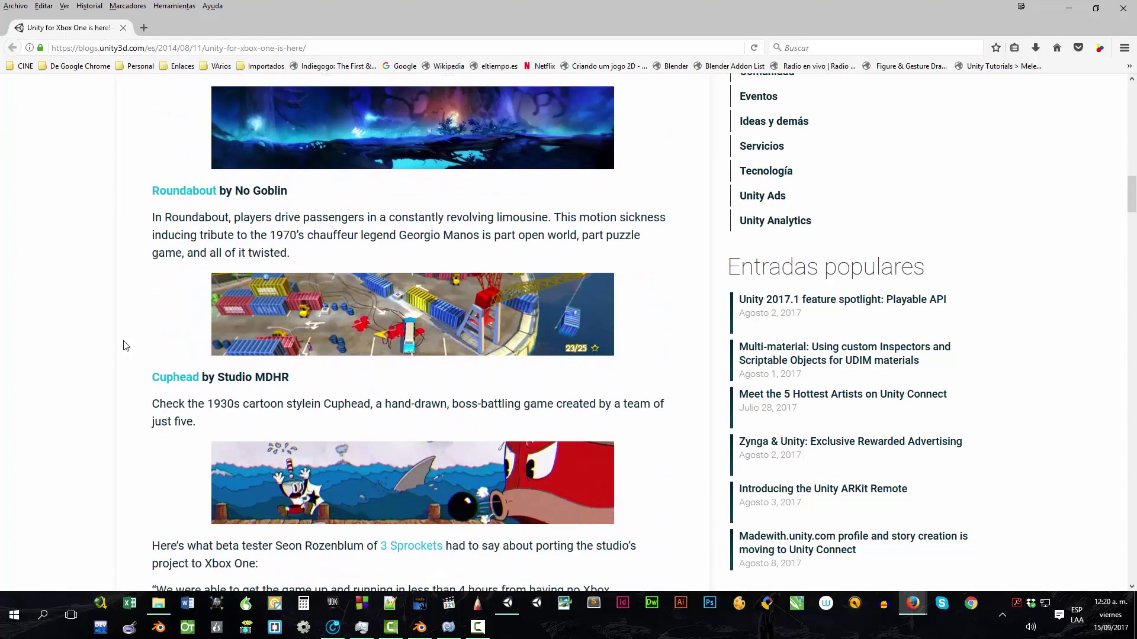
pyautogui.scroll(-6, 123, 346)
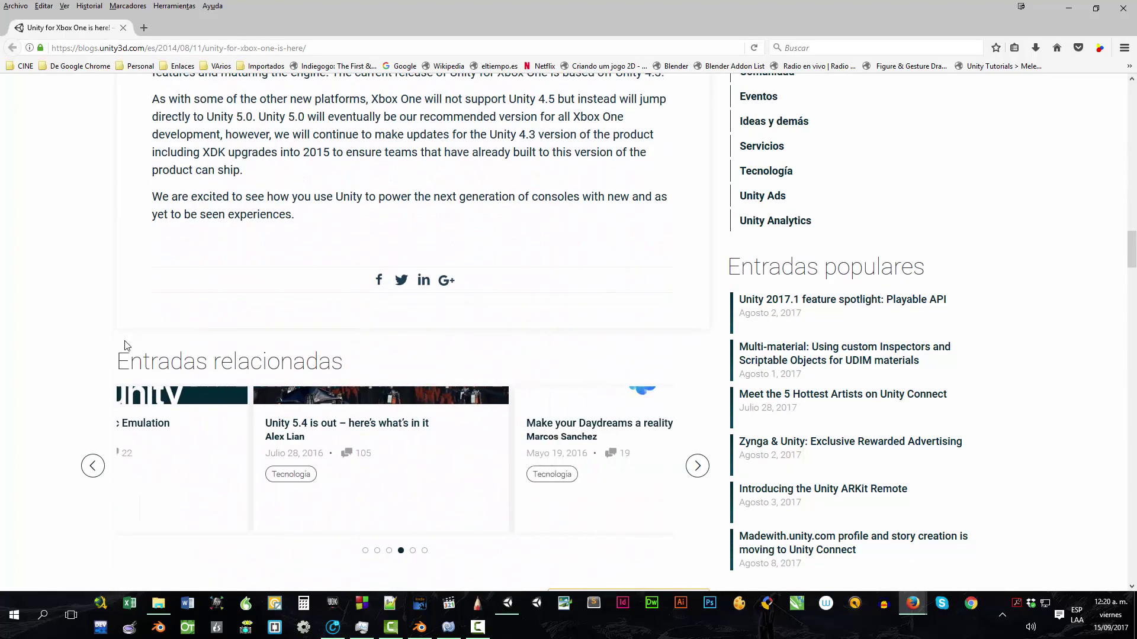
pyautogui.scroll(14, 118, 340)
pyautogui.scroll(12, 114, 333)
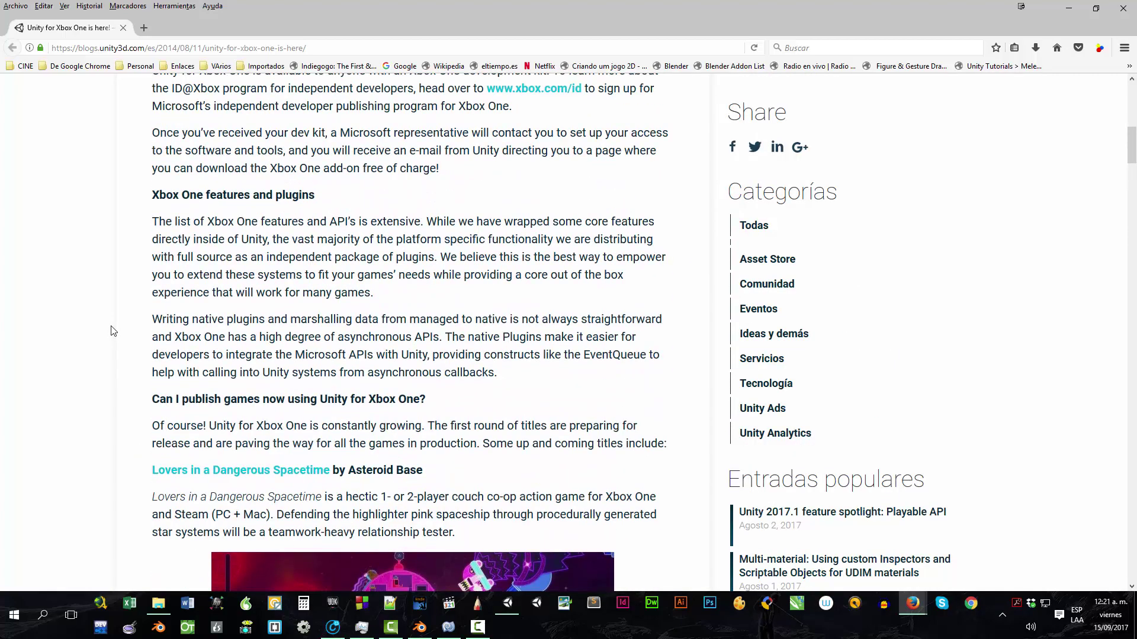
pyautogui.scroll(10, 114, 332)
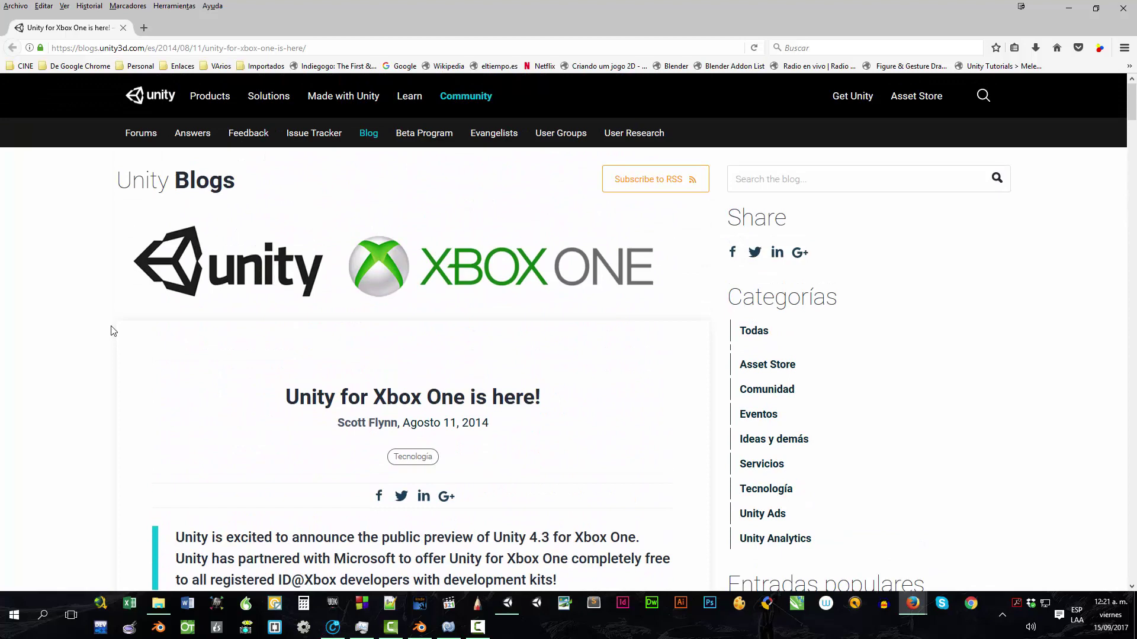
# Read the "Unity for Xbox One is here!" article down to its comments section and close the browser.
pyautogui.scroll(-2, 113, 331)
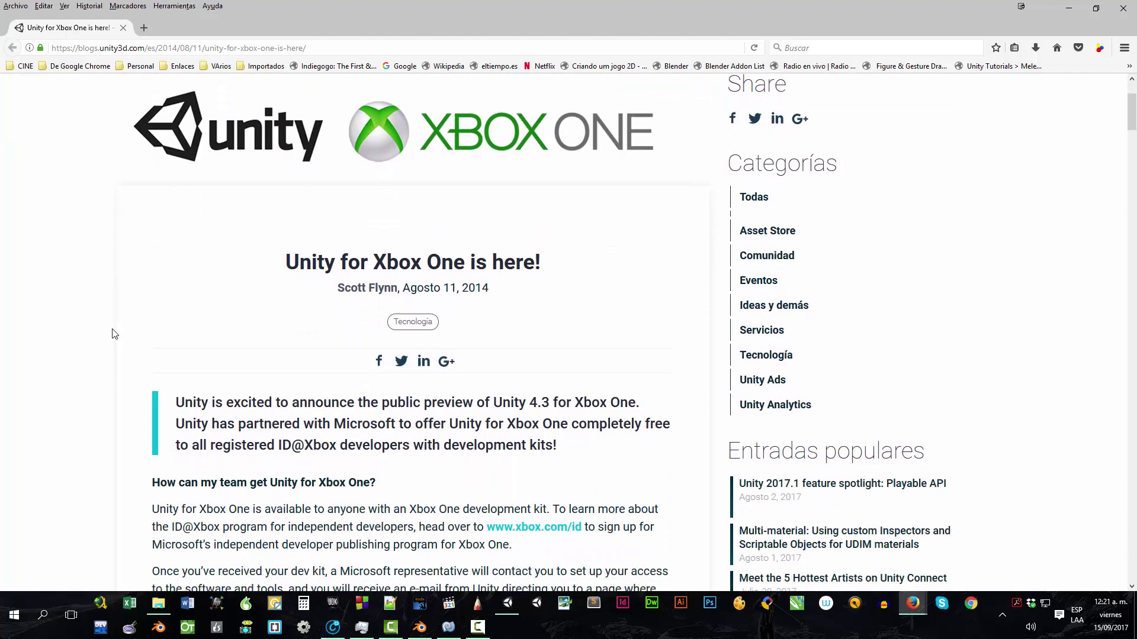
pyautogui.scroll(-2, 116, 334)
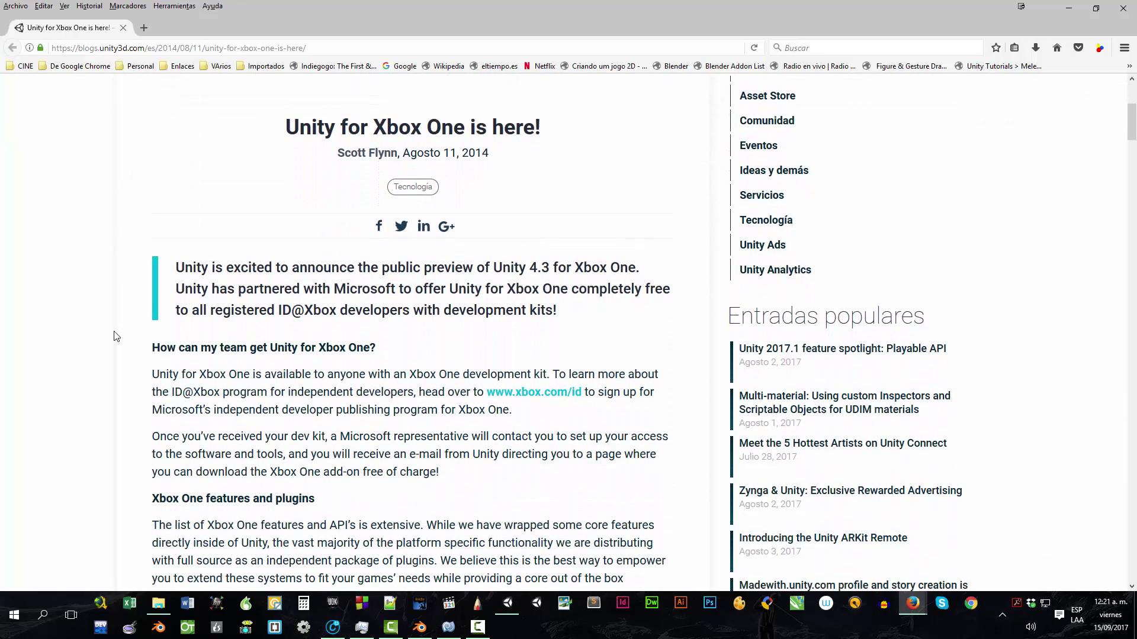
pyautogui.scroll(-3, 120, 345)
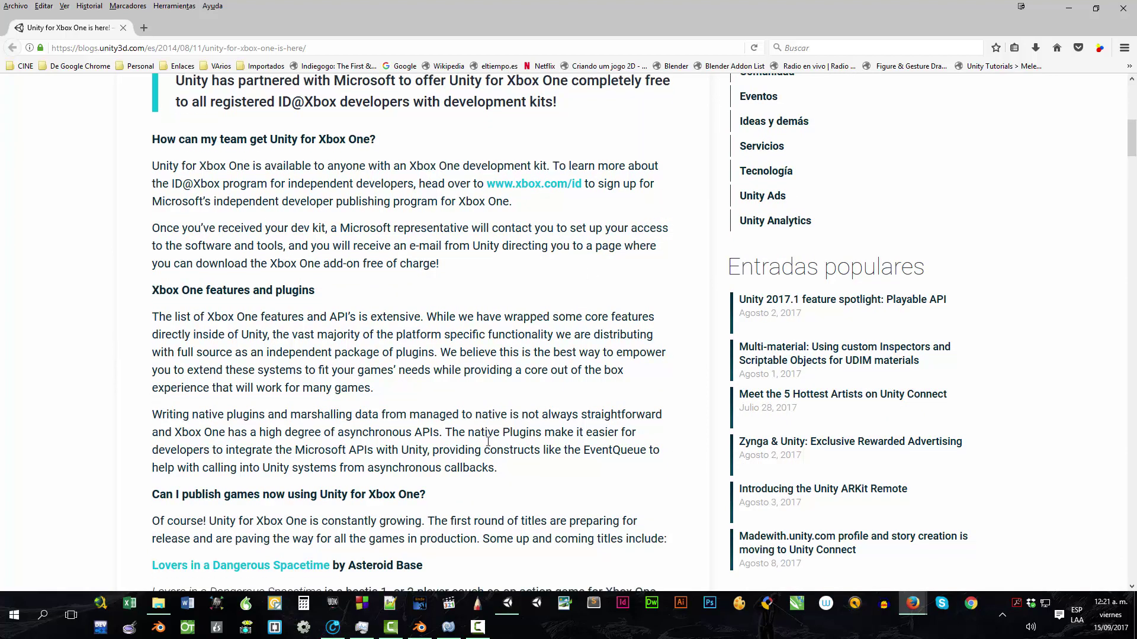
pyautogui.scroll(-4, 487, 445)
pyautogui.scroll(11, 488, 446)
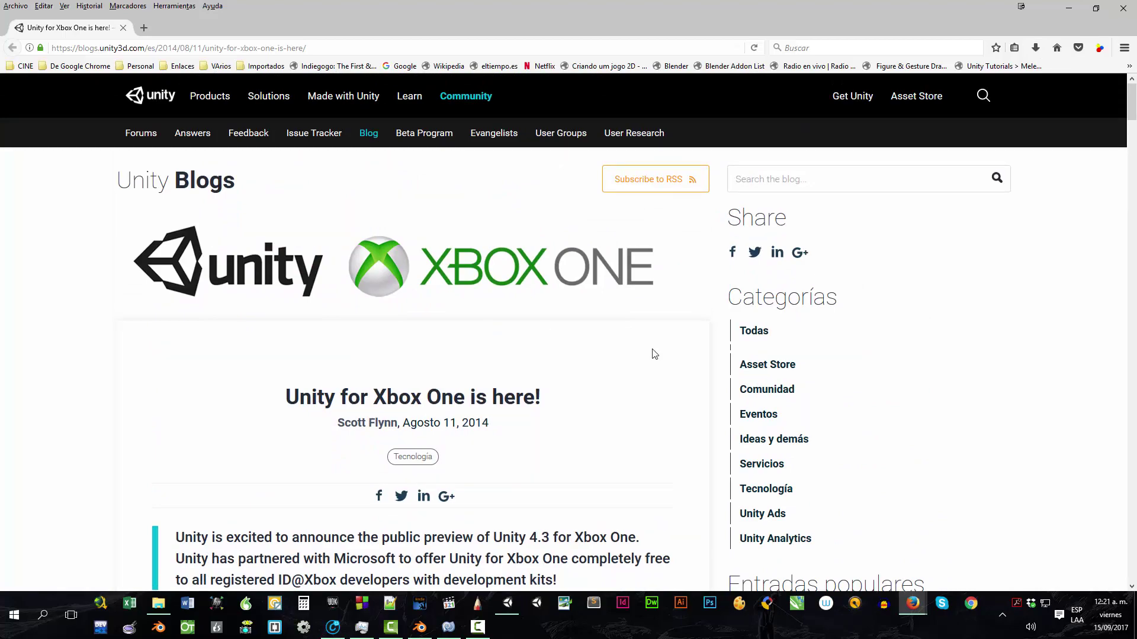
pyautogui.scroll(-6, 572, 478)
pyautogui.scroll(-12, 572, 477)
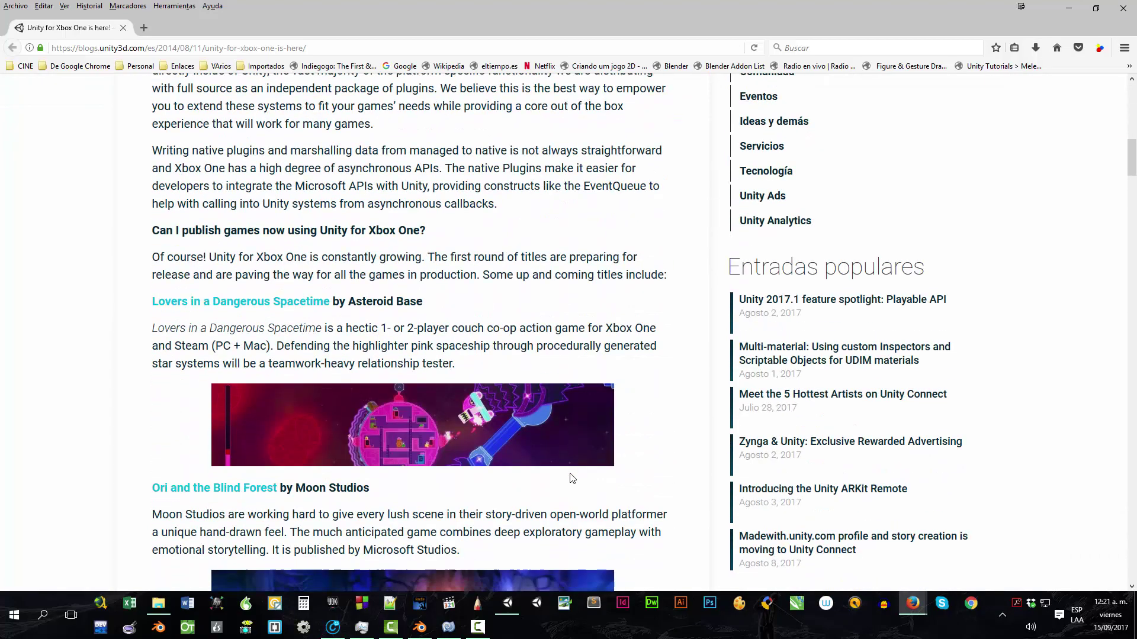
pyautogui.scroll(-8, 572, 478)
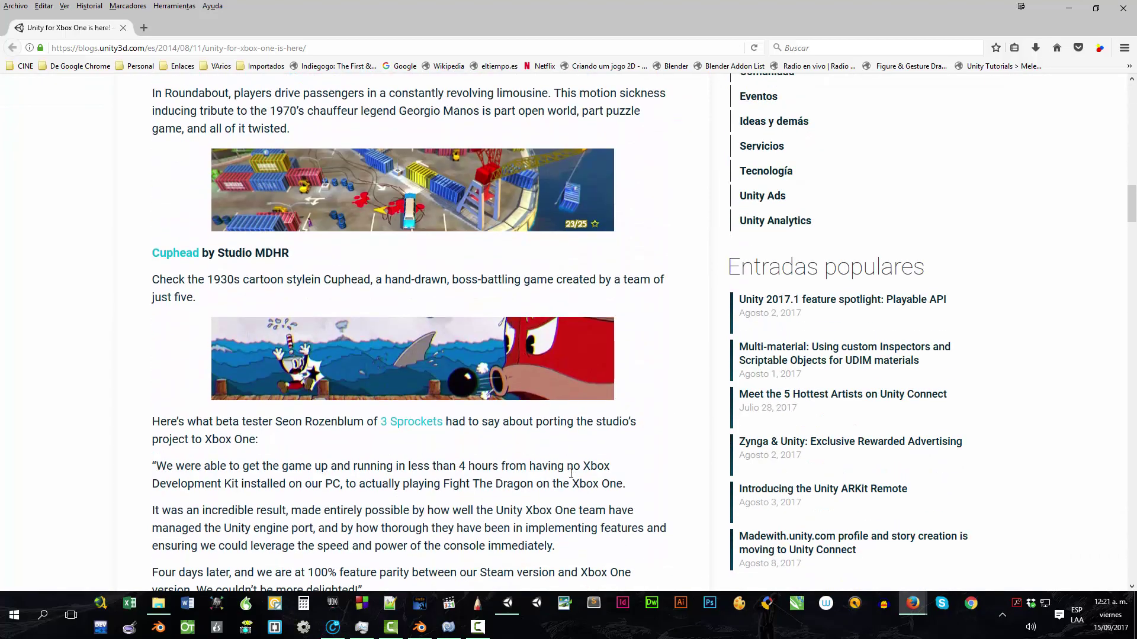
pyautogui.scroll(-5, 572, 478)
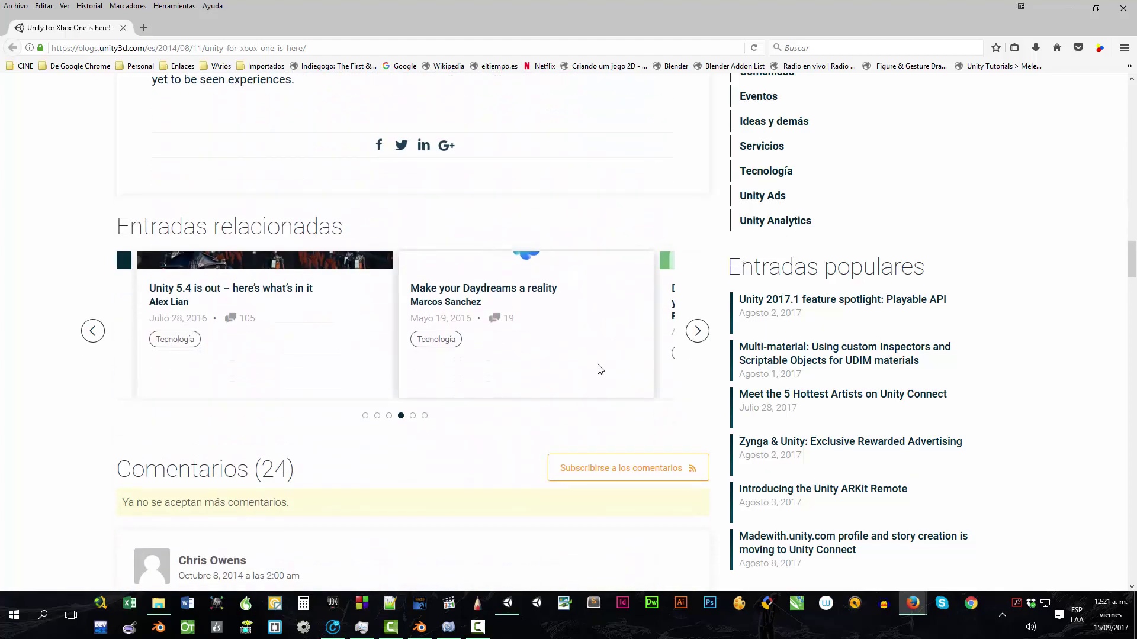
pyautogui.scroll(-4, 598, 366)
pyautogui.scroll(20, 600, 369)
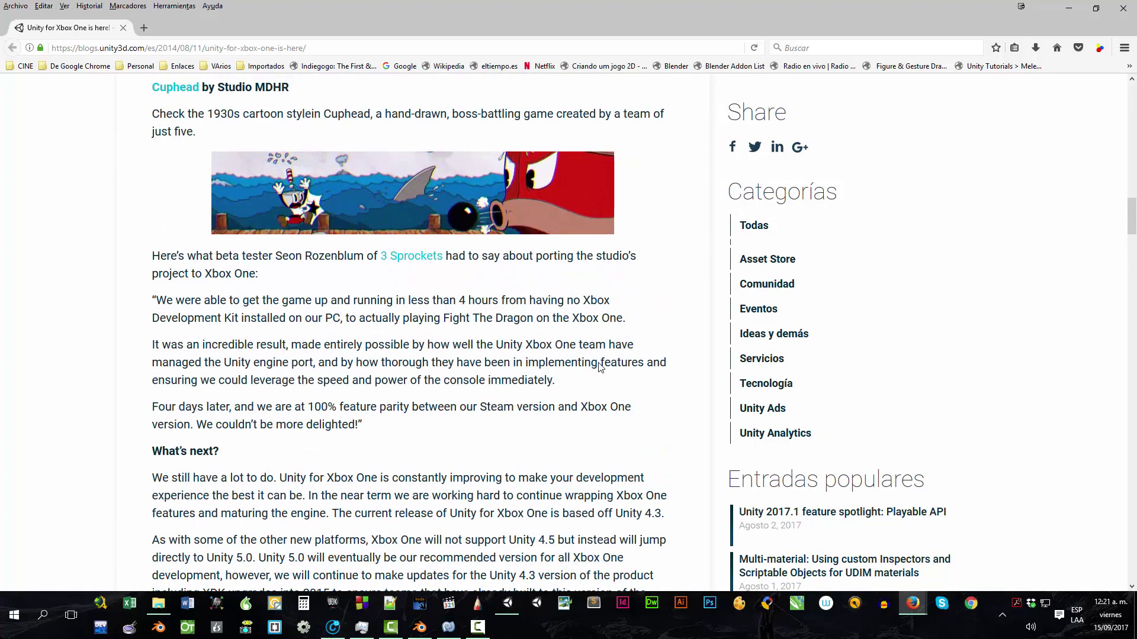
pyautogui.scroll(5, 599, 362)
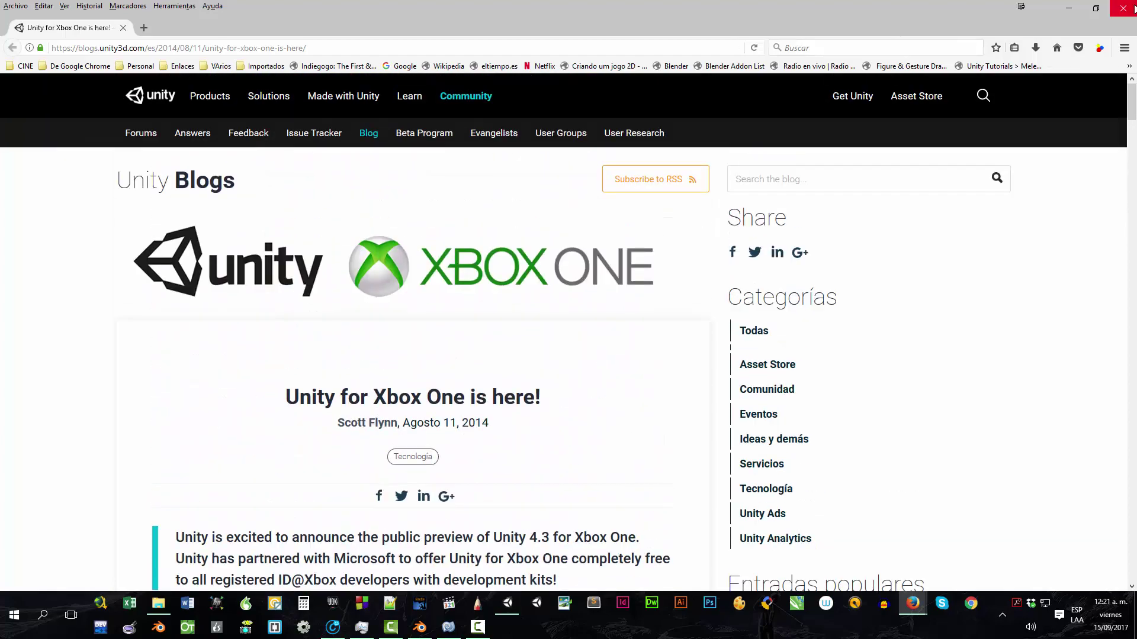
pyautogui.click(1121, 10)
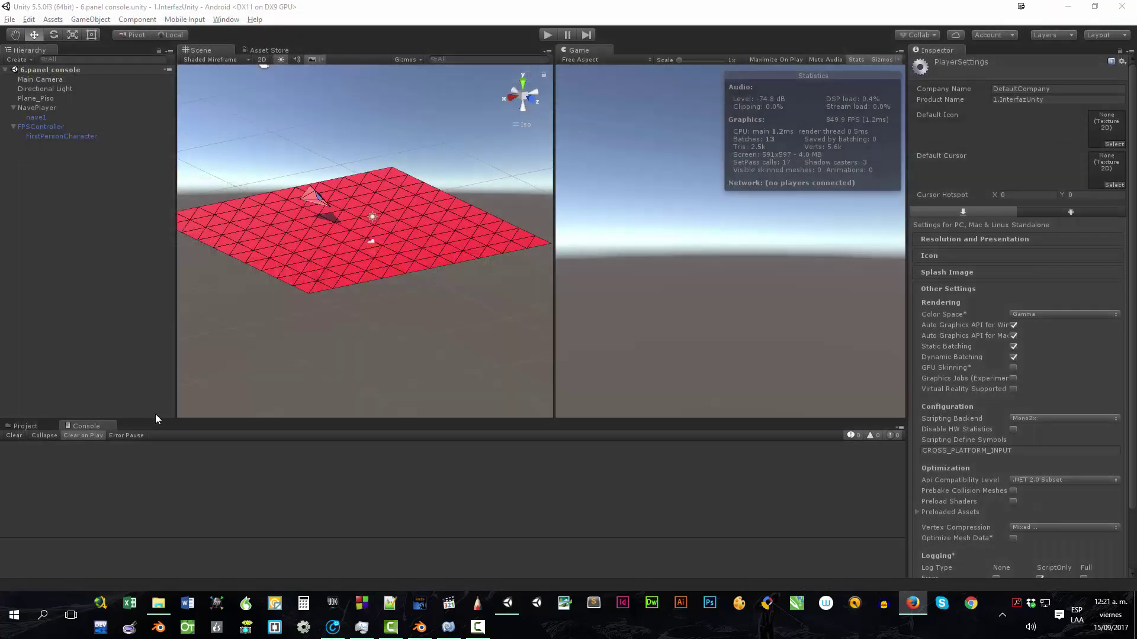
# Open the download for the missing WebGL build module from the build settings and cancel saving the installer file.
pyautogui.click(101, 197)
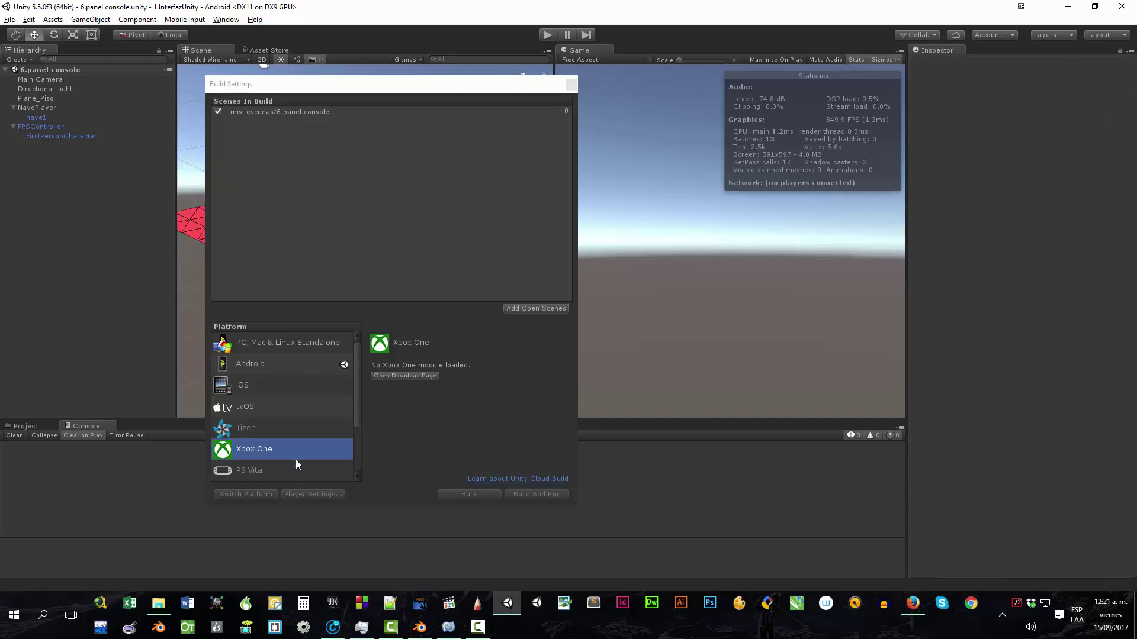
pyautogui.scroll(-3, 296, 460)
pyautogui.click(264, 448)
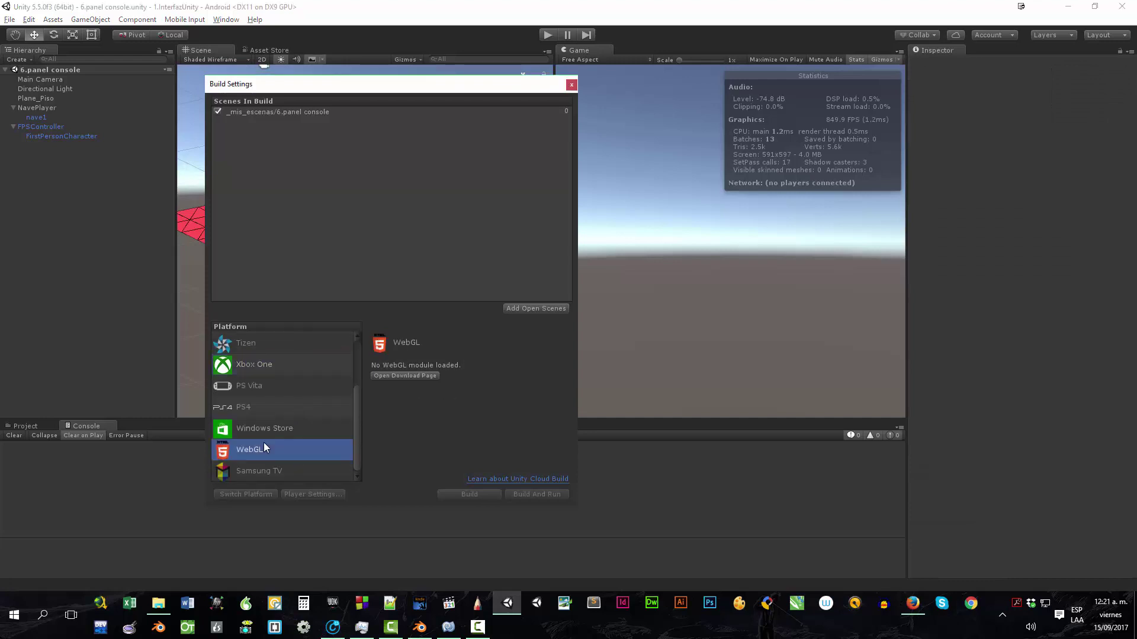
pyautogui.click(401, 376)
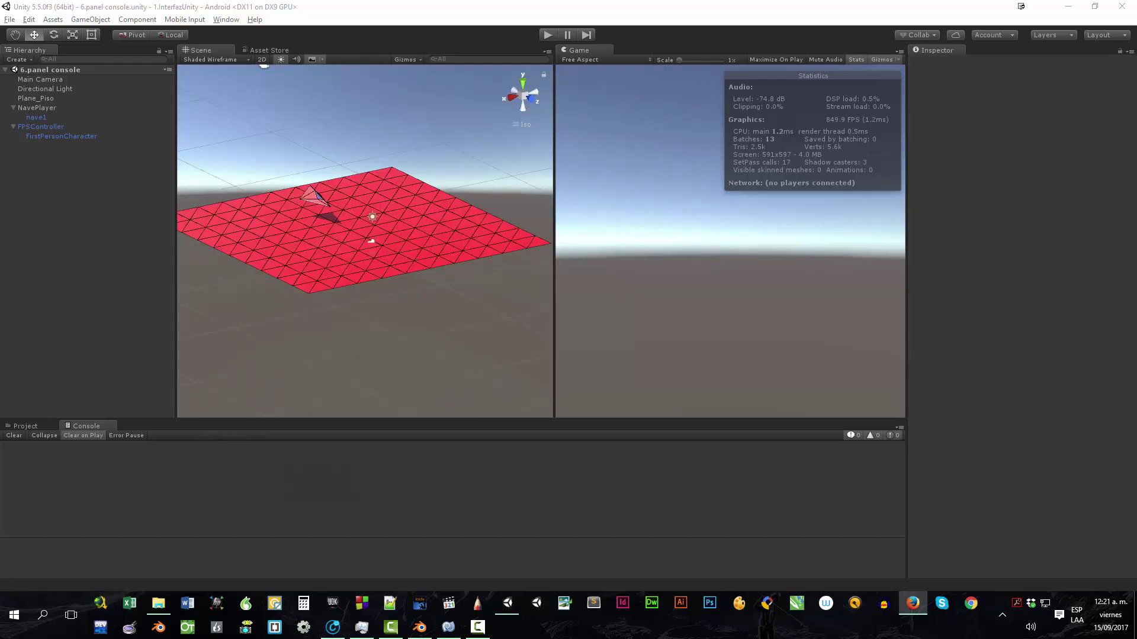
pyautogui.moveTo(1062, 350); pyautogui.dragTo(471, 238)
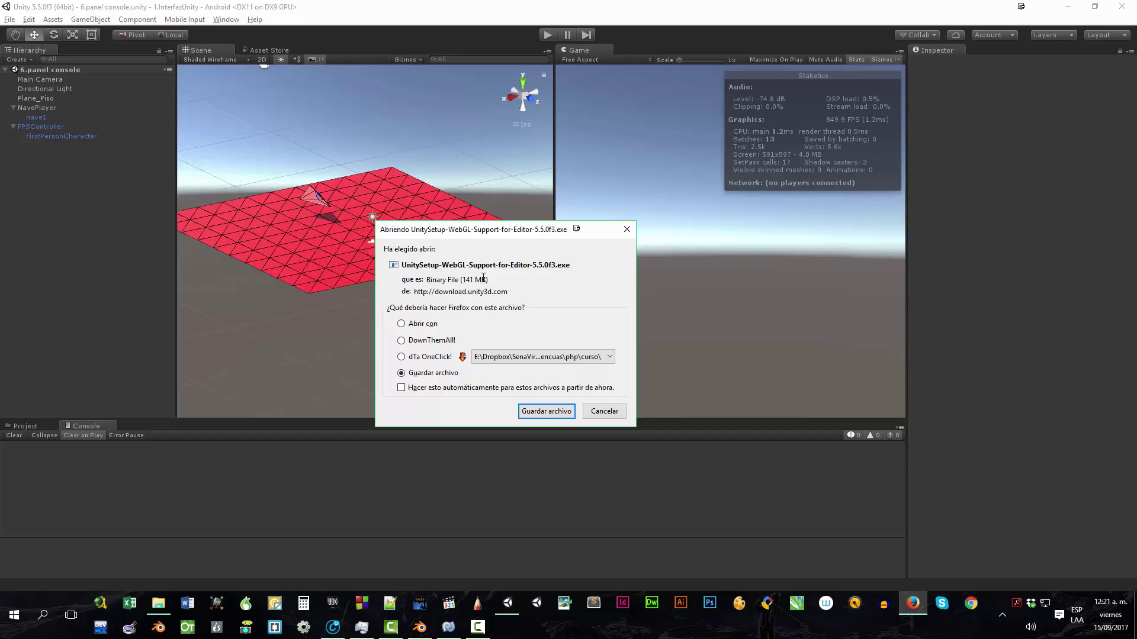
pyautogui.click(604, 411)
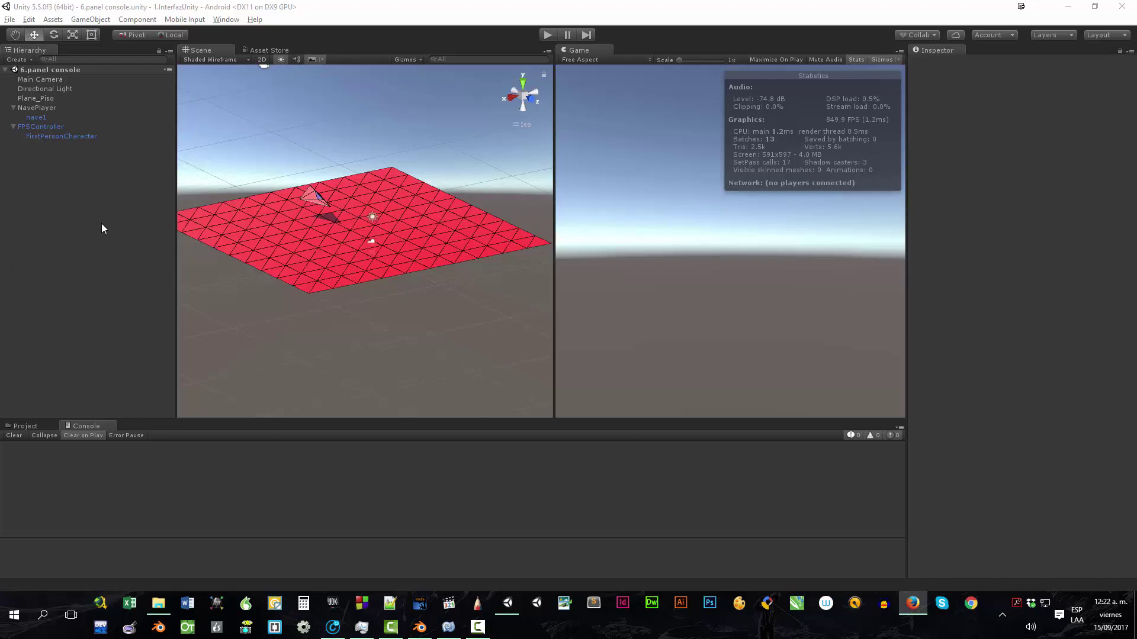
# Switch the project's active build platform to PC, Mac & Linux Standalone.
pyautogui.hotkey('ctrl', 'shift', 'b')
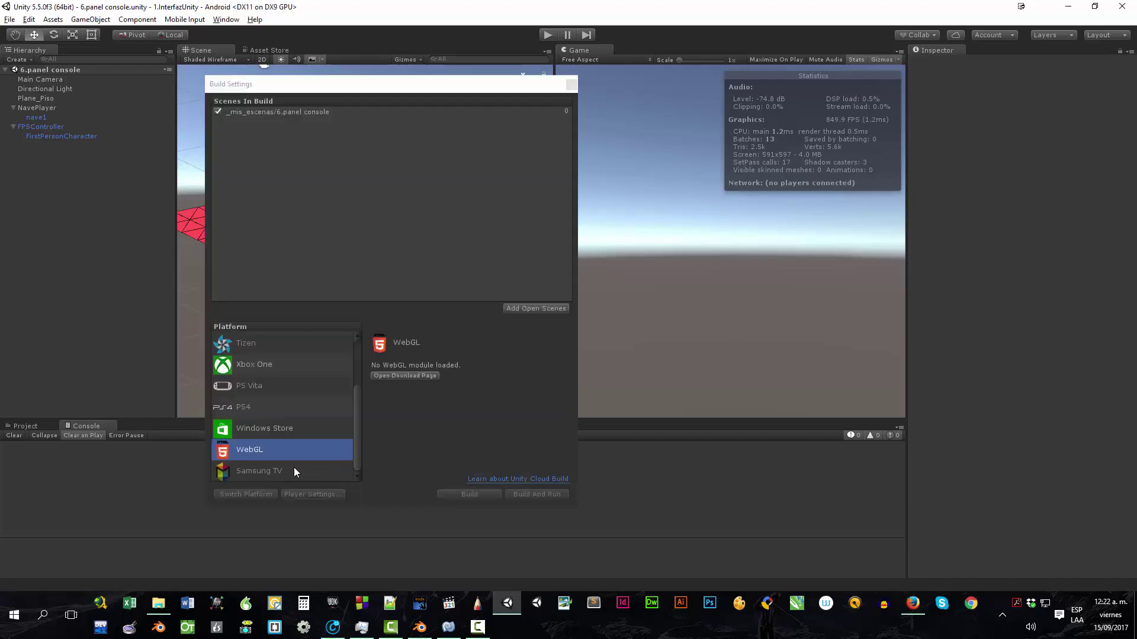
pyautogui.click(356, 455)
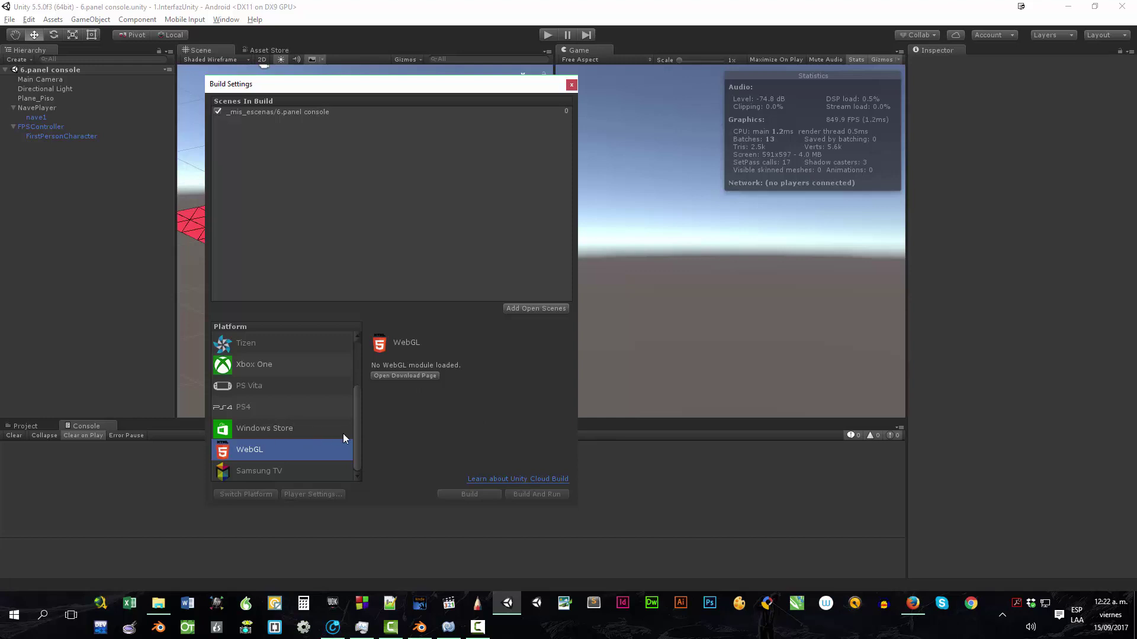
pyautogui.moveTo(356, 431); pyautogui.dragTo(363, 367)
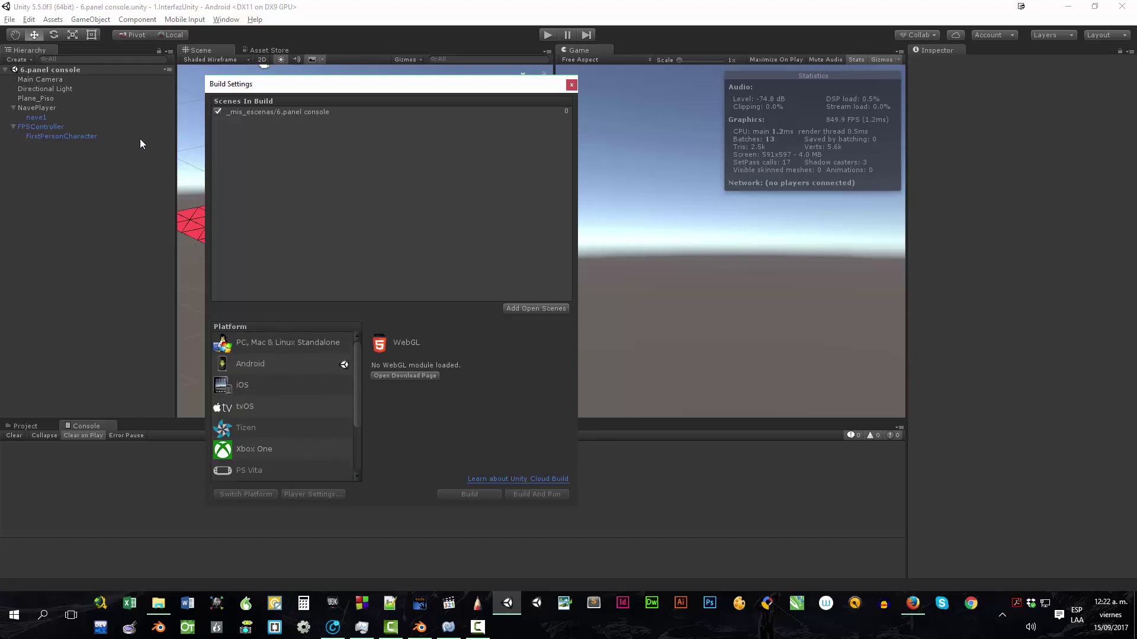
pyautogui.click(261, 347)
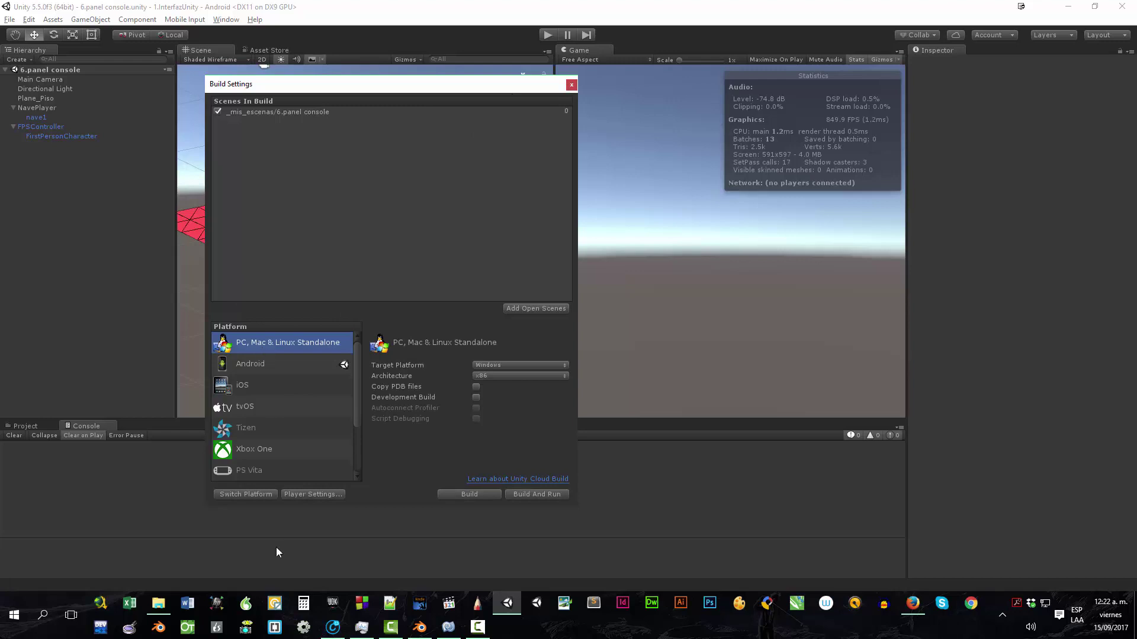
pyautogui.click(266, 494)
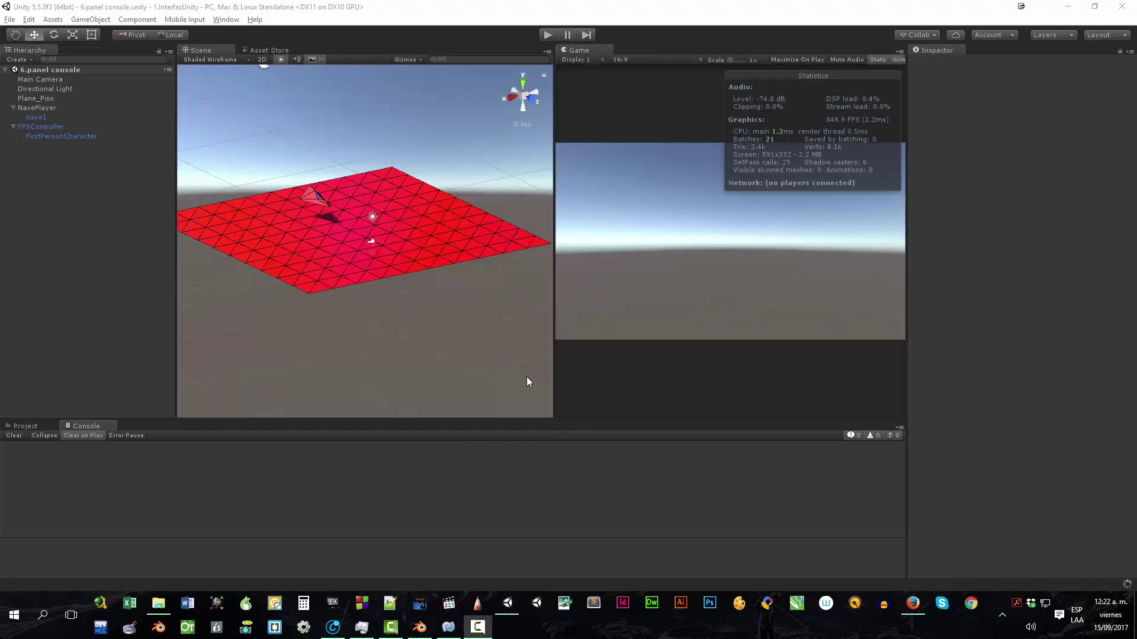
# Review the Target Platform and Architecture choices and the player settings for PC, Mac & Linux Standalone, closing Build Settings at the end.
pyautogui.hotkey('ctrl', 'shift', 'b')
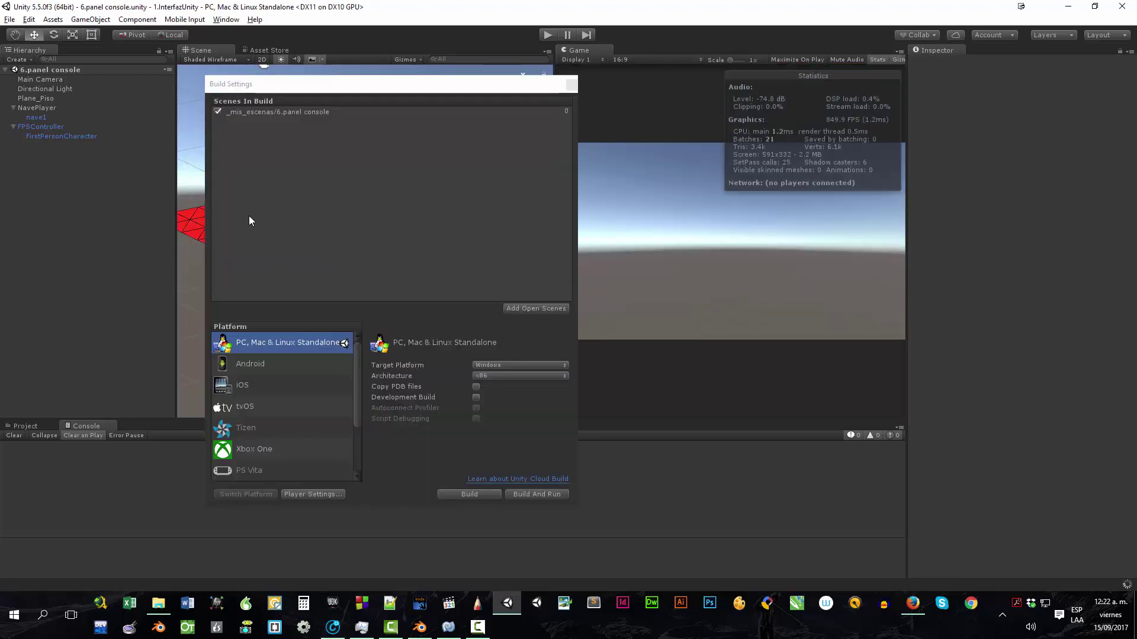
pyautogui.press('Escape')
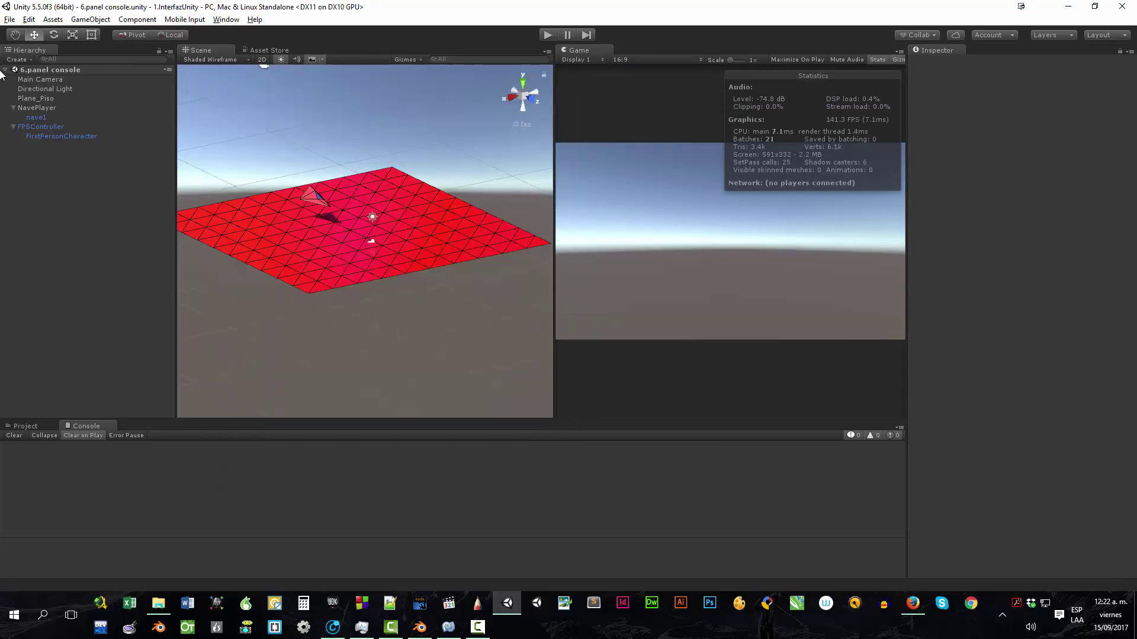
pyautogui.click(9, 19)
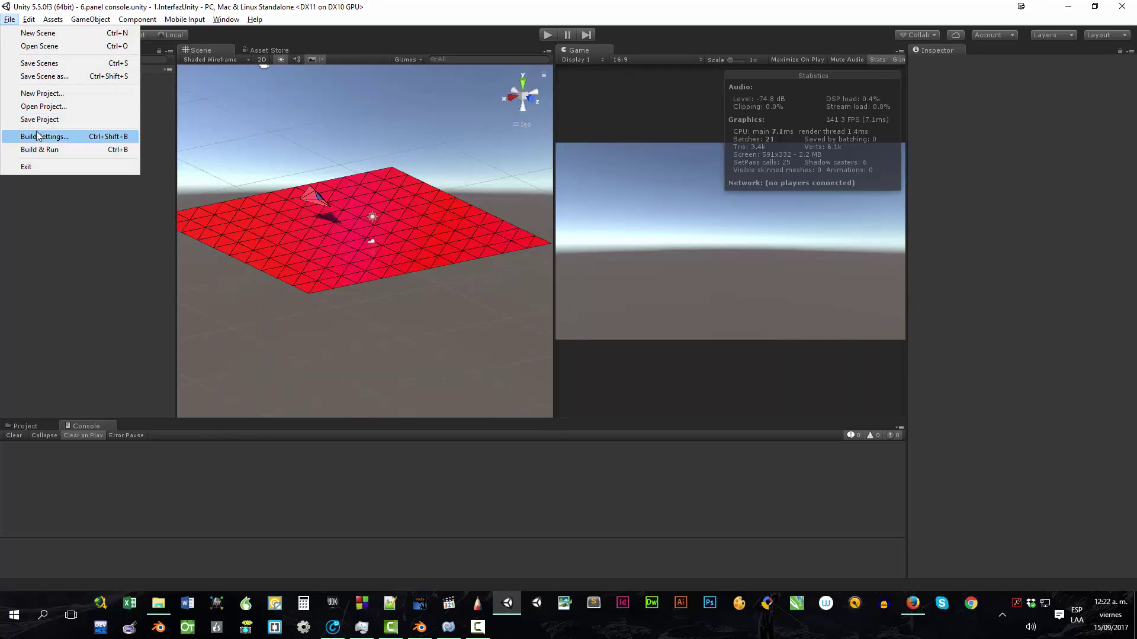
pyautogui.click(40, 136)
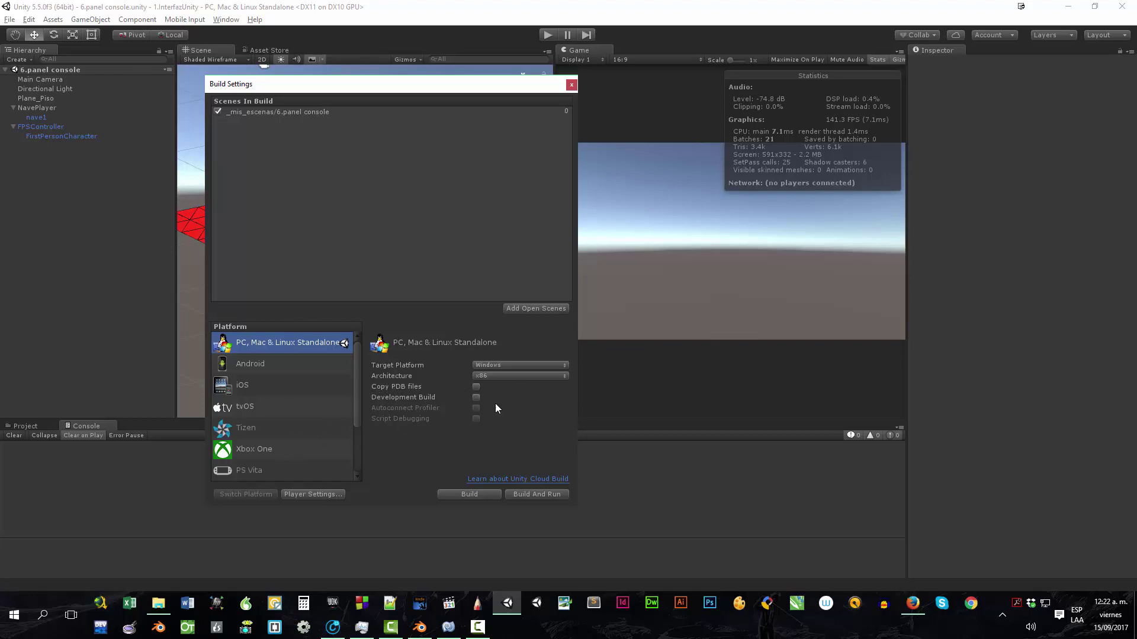
pyautogui.click(511, 365)
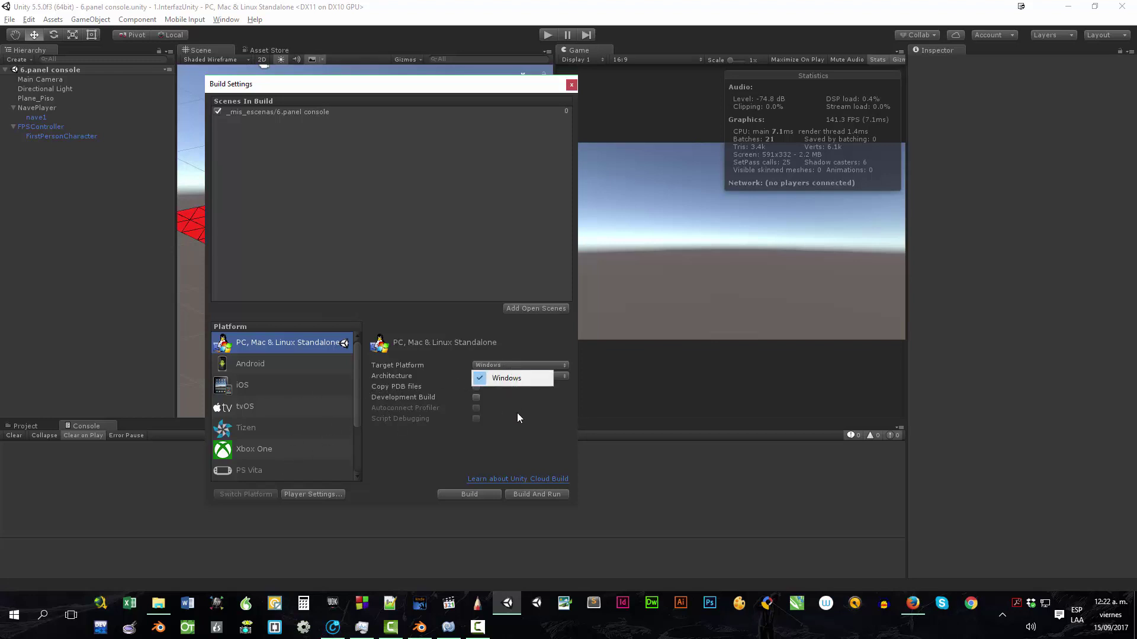
pyautogui.click(552, 347)
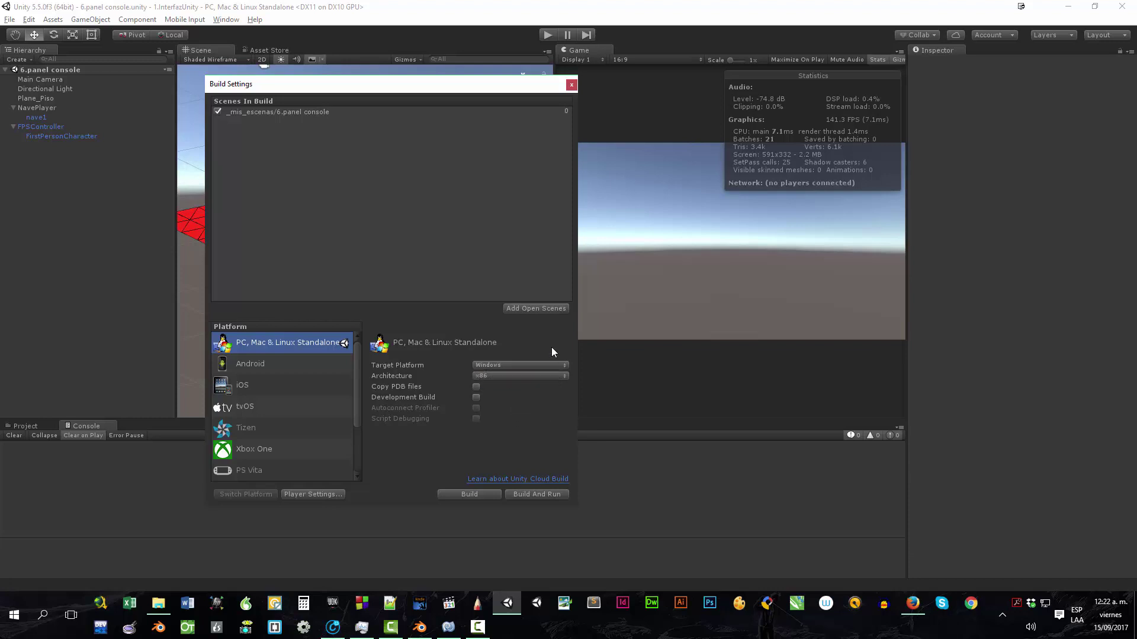
pyautogui.click(534, 377)
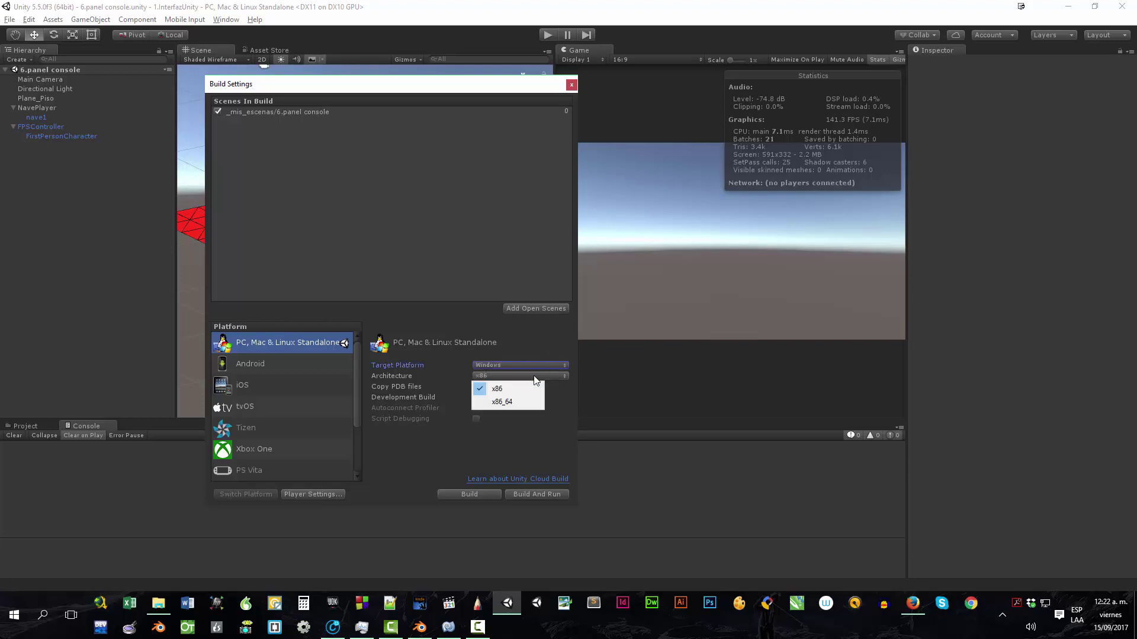
pyautogui.click(524, 354)
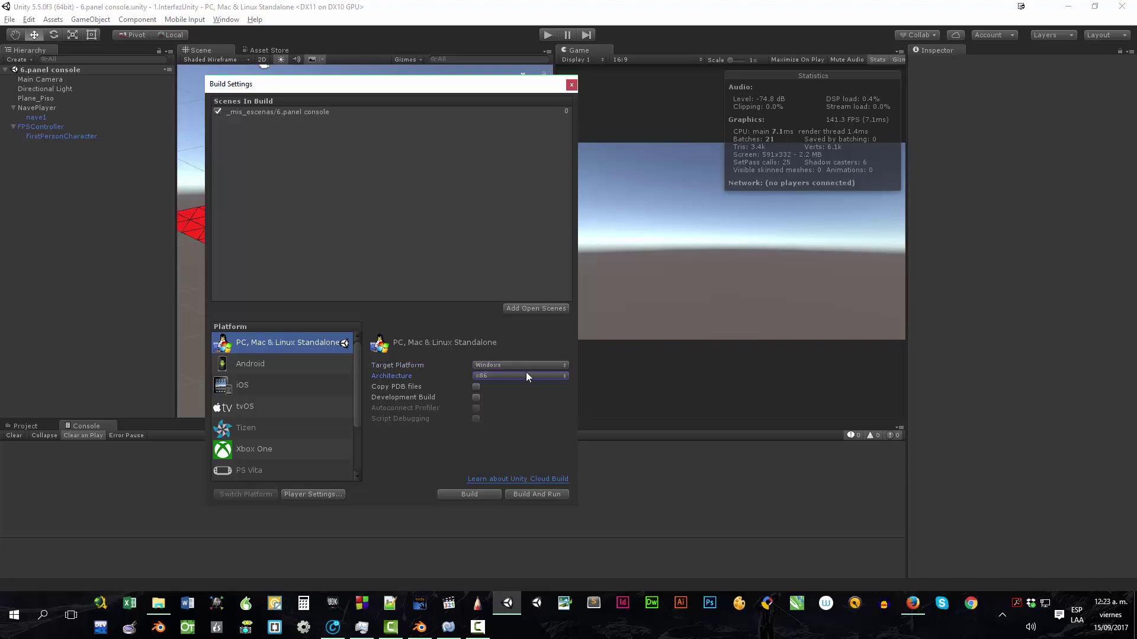
pyautogui.click(547, 364)
pyautogui.click(541, 348)
pyautogui.click(312, 494)
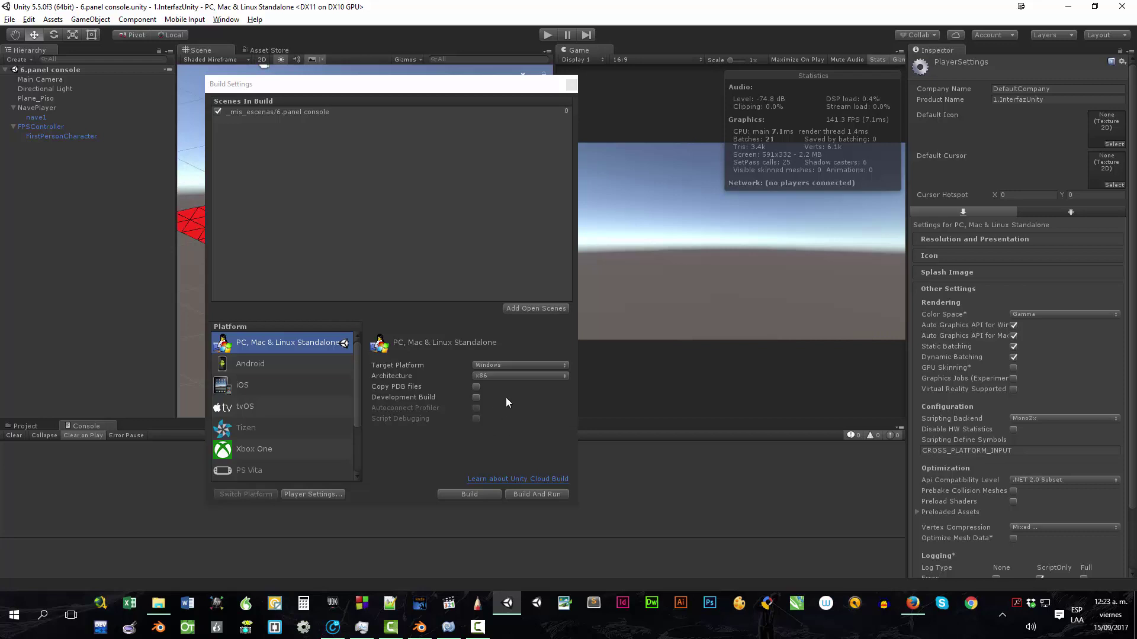
pyautogui.click(572, 84)
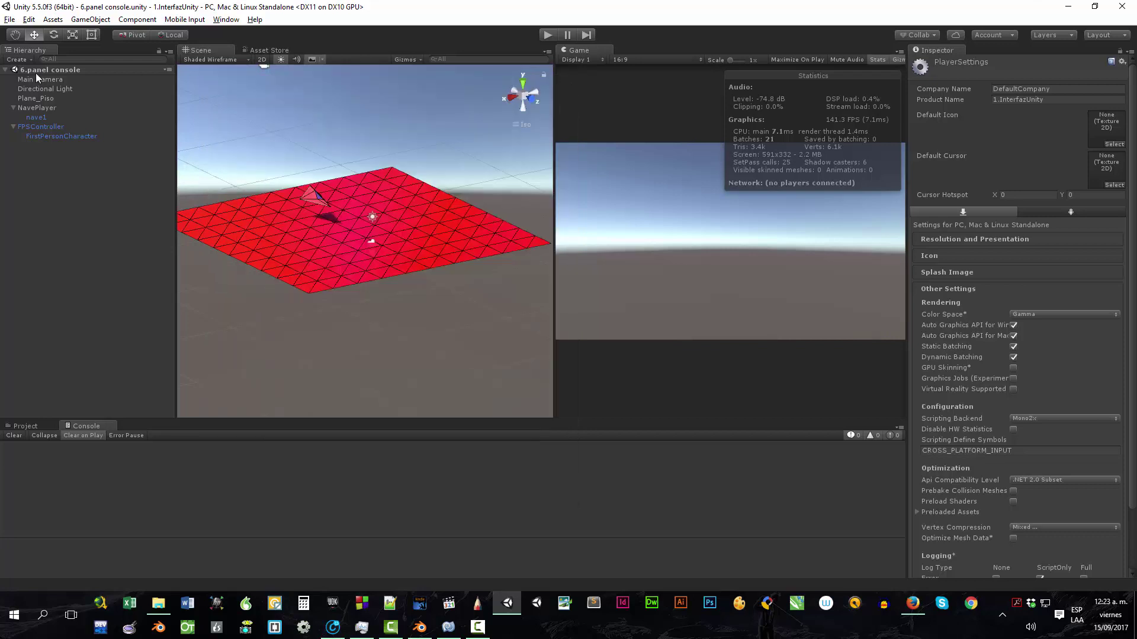
# Review the Edit commands, including the Selection, Project Settings and Graphics Emulation options.
pyautogui.click(29, 19)
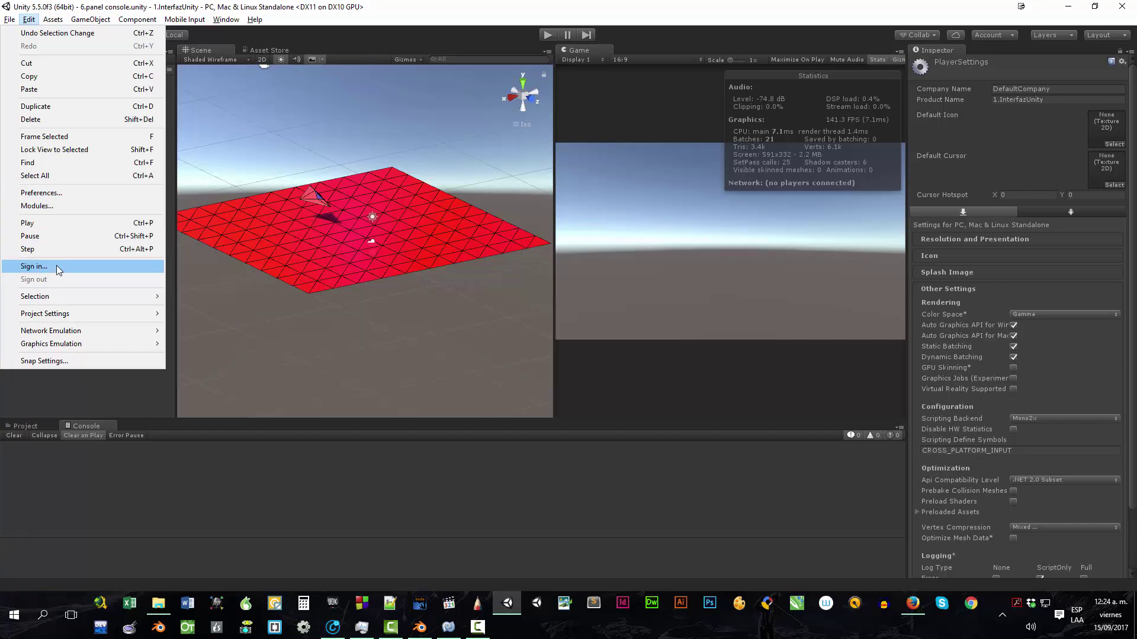
pyautogui.moveTo(56, 299)
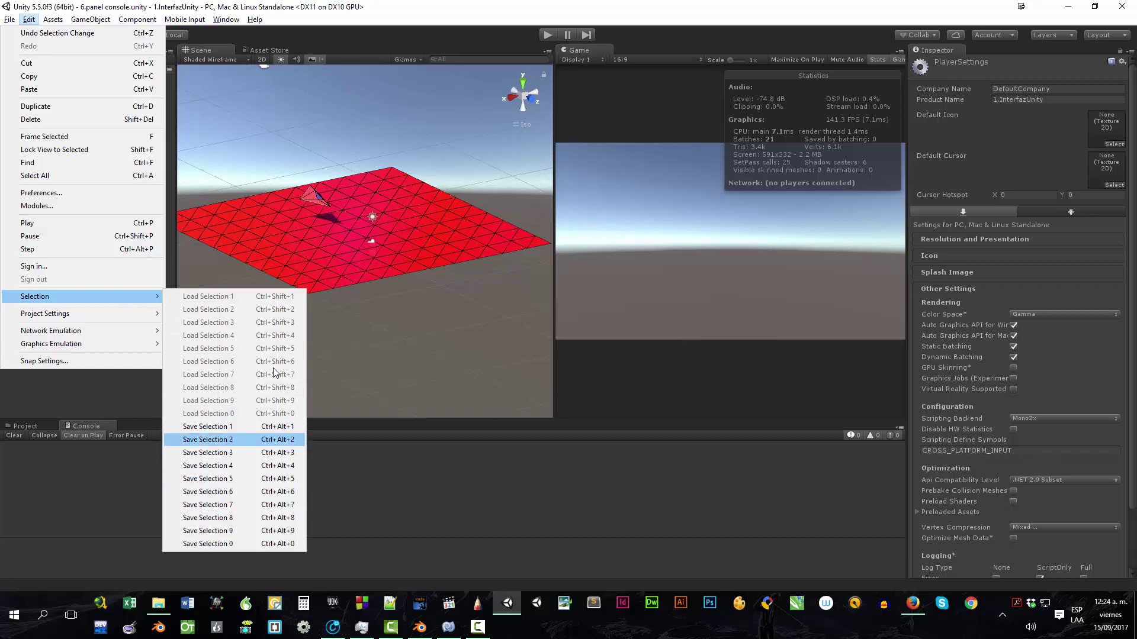
pyautogui.click(224, 458)
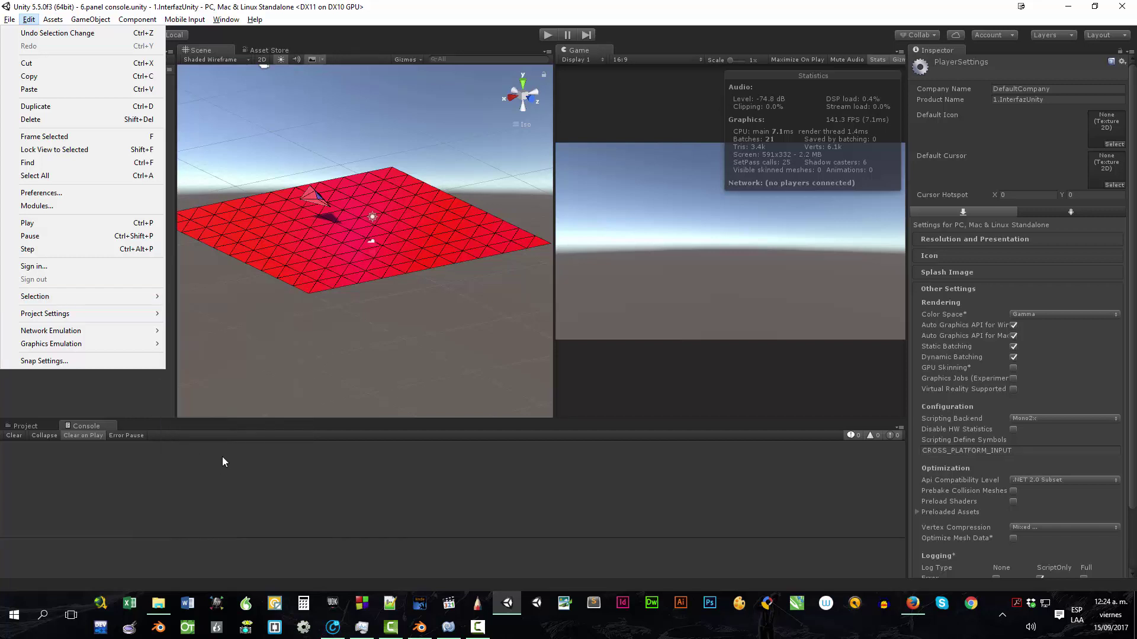
pyautogui.moveTo(58, 317)
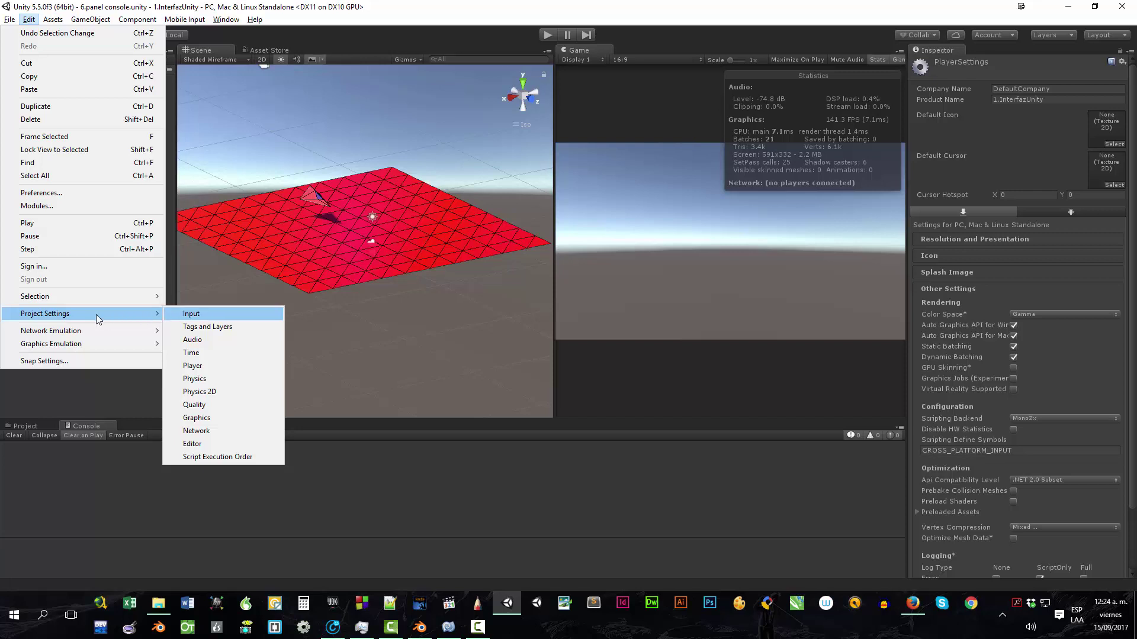
pyautogui.moveTo(77, 333)
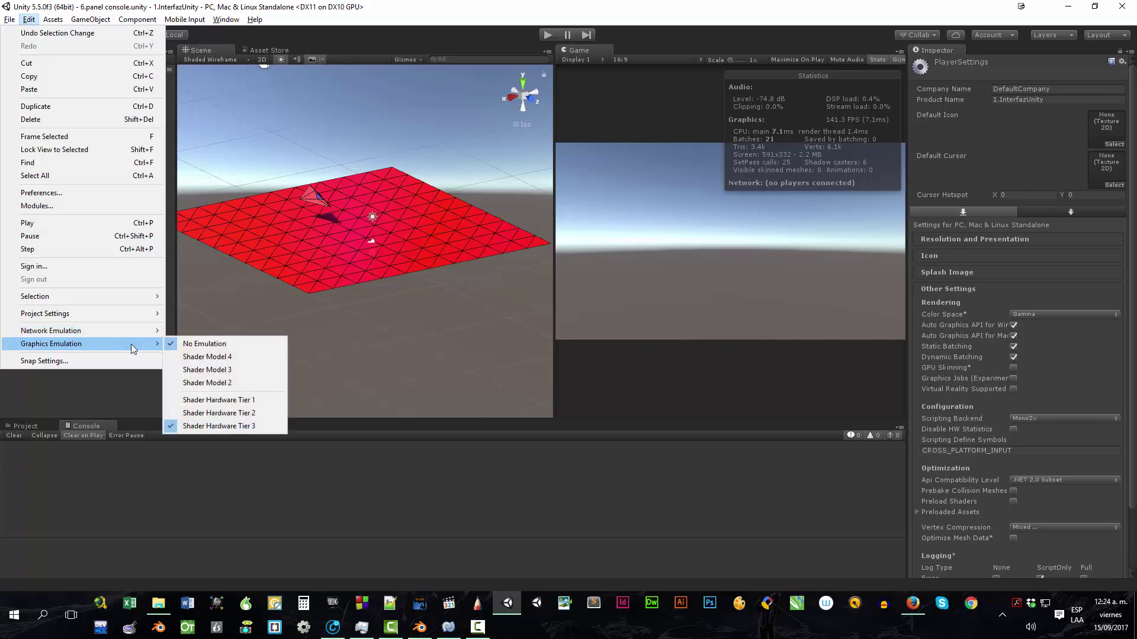
# Open Snap Settings, review the Move X, Y, Z, Scale and Rotation increments, and close the window.
pyautogui.click(77, 361)
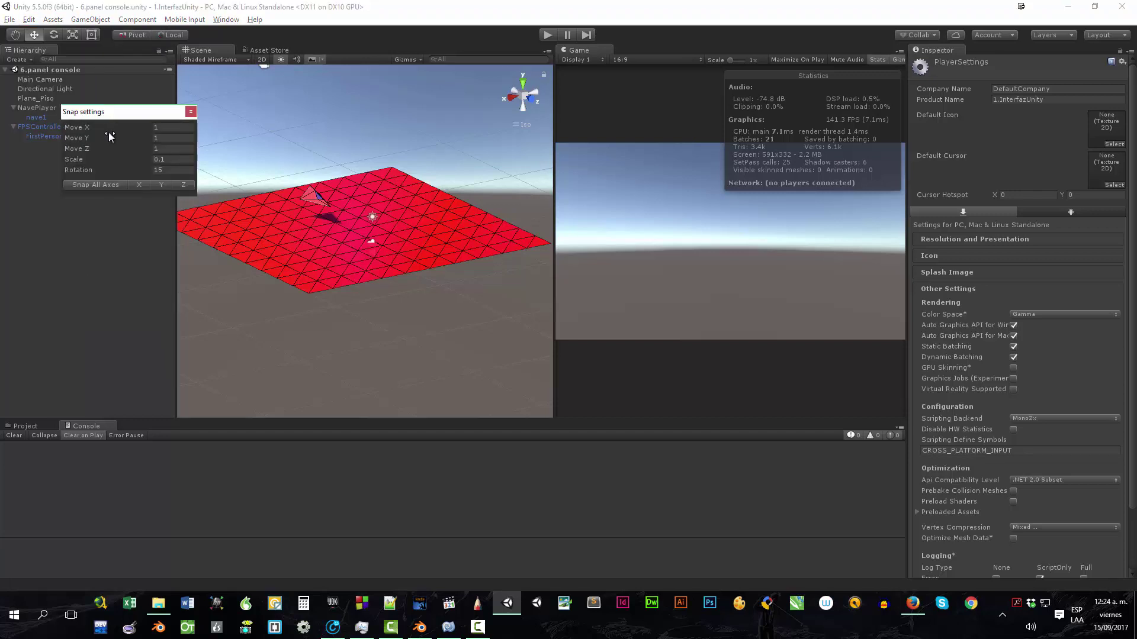
pyautogui.moveTo(119, 119); pyautogui.dragTo(97, 221)
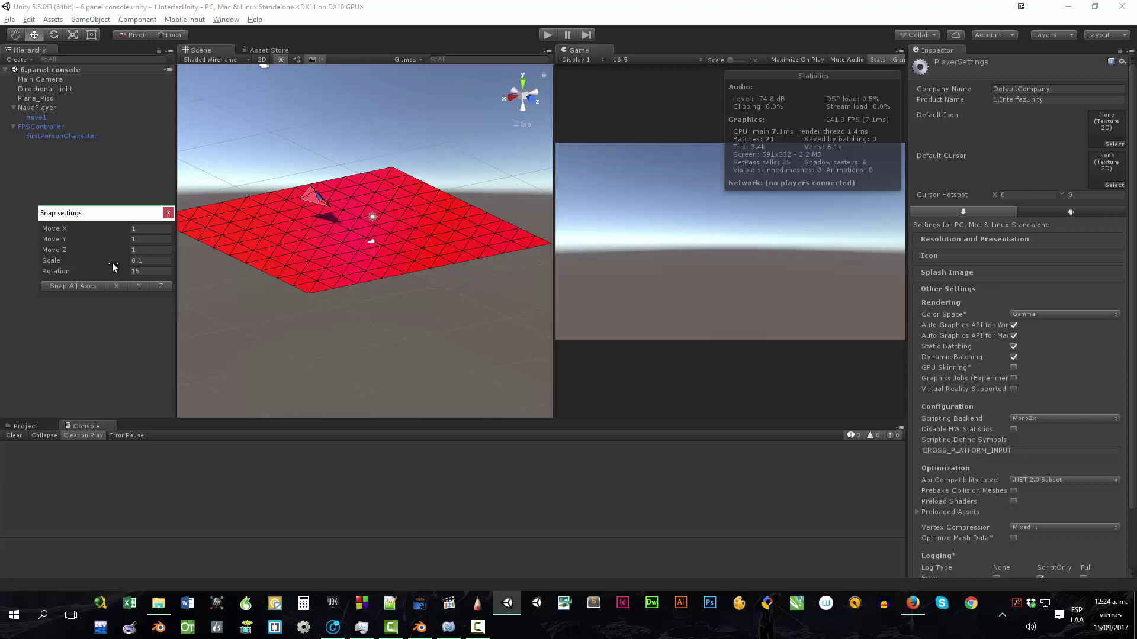
pyautogui.click(168, 213)
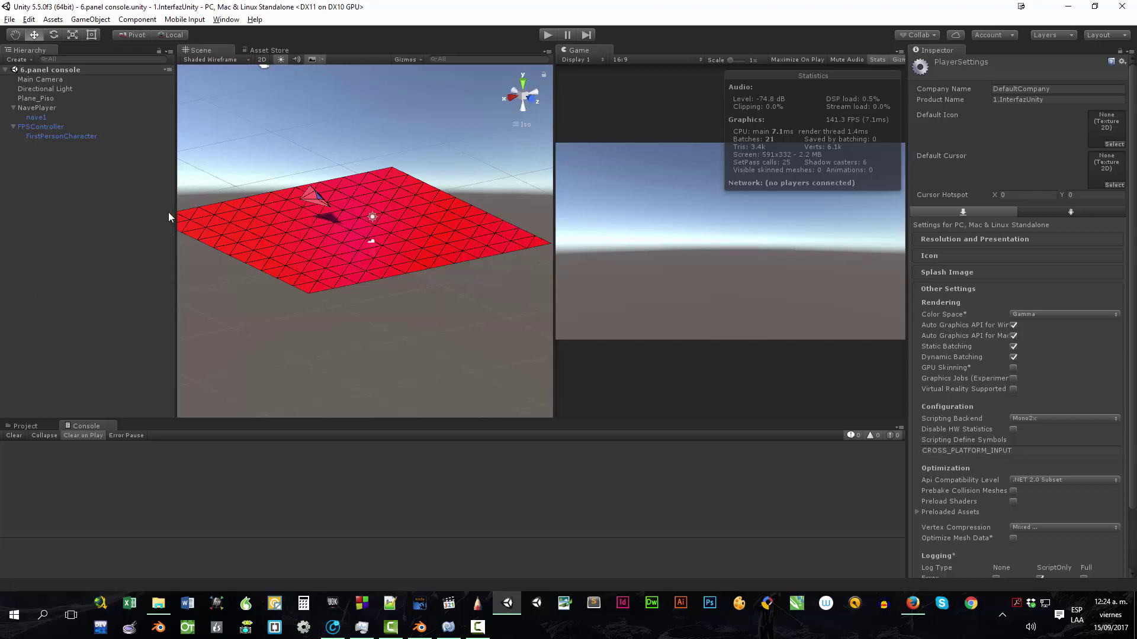
# Open Unity Preferences, move and enlarge the window, and review the General options.
pyautogui.click(31, 21)
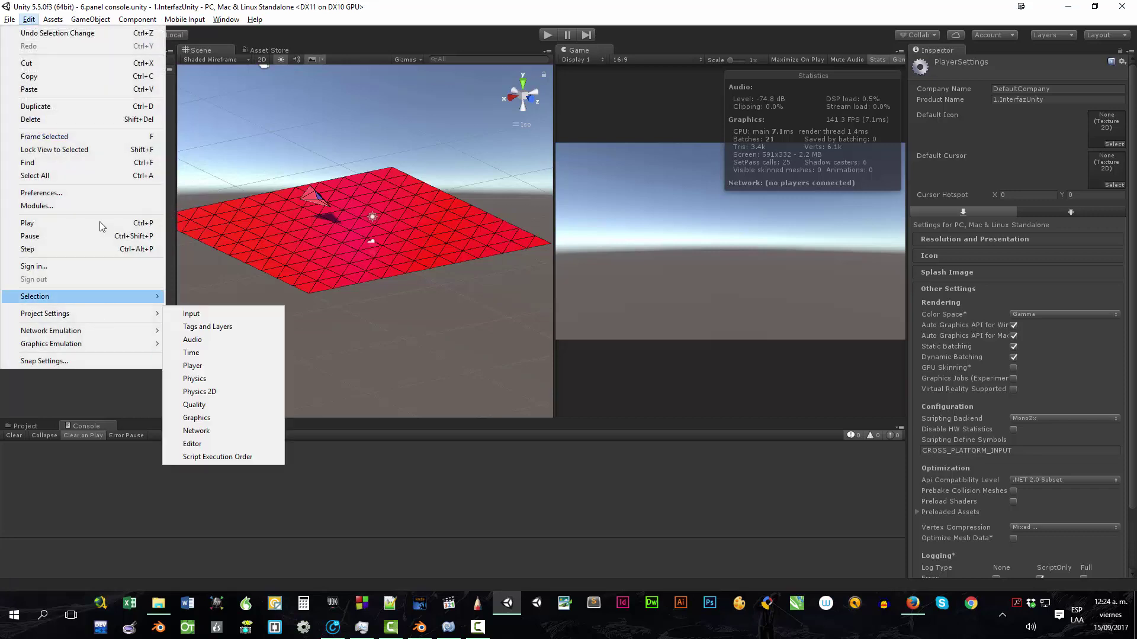
pyautogui.click(46, 193)
pyautogui.moveTo(169, 55); pyautogui.dragTo(145, 124)
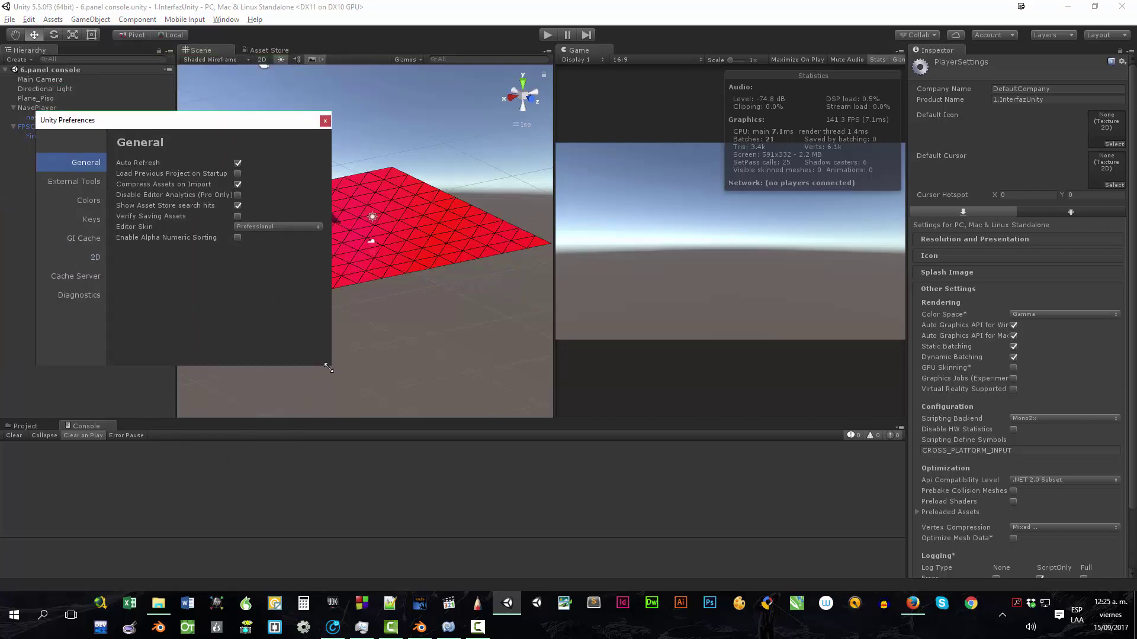
pyautogui.moveTo(331, 366); pyautogui.dragTo(418, 440)
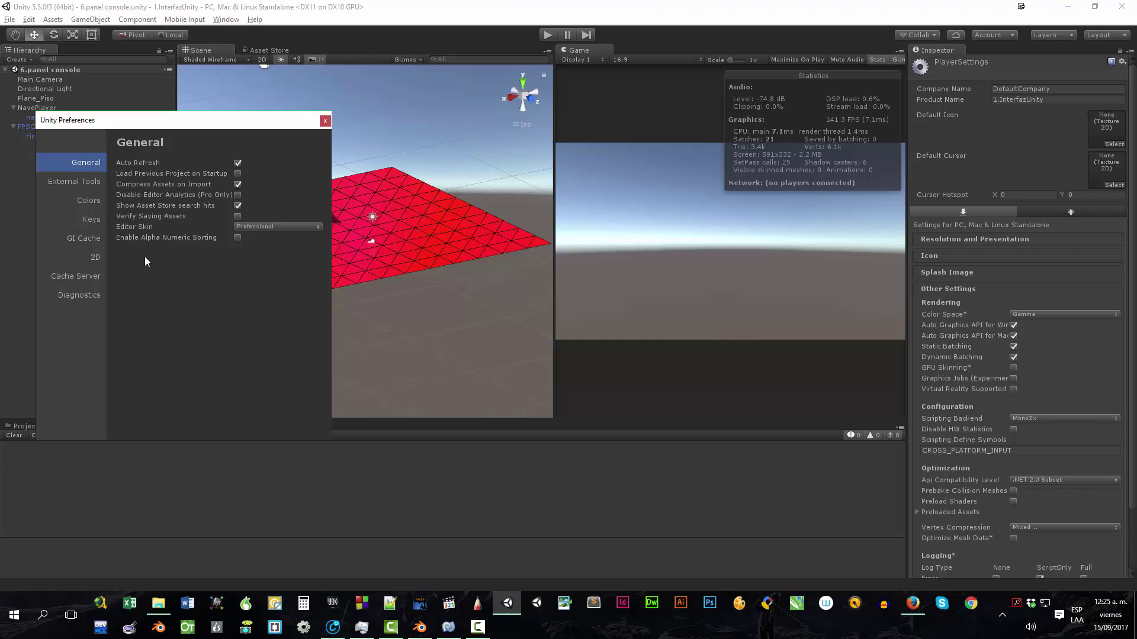
# Try the Personal editor skin and return the Editor Skin preference to Professional.
pyautogui.click(264, 227)
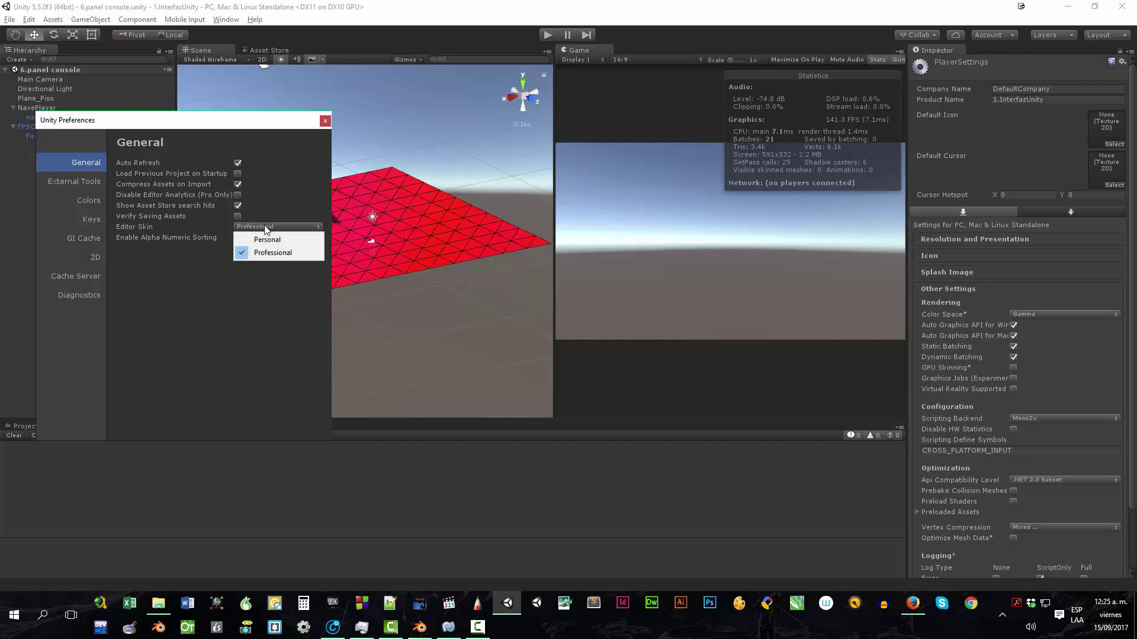
pyautogui.click(266, 239)
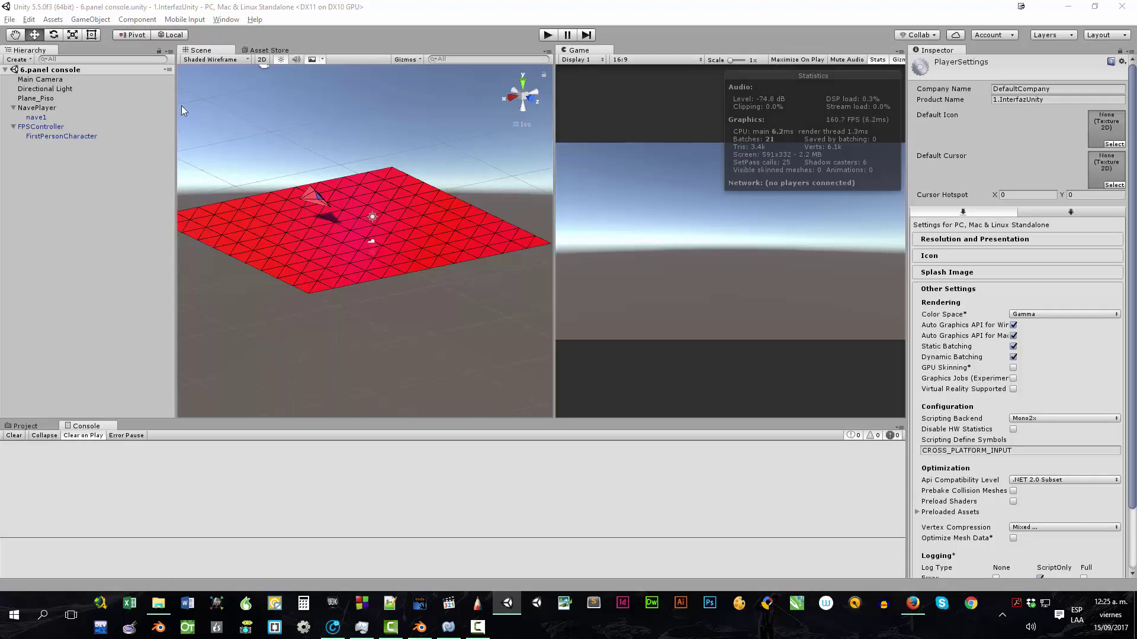
pyautogui.click(28, 20)
pyautogui.click(38, 193)
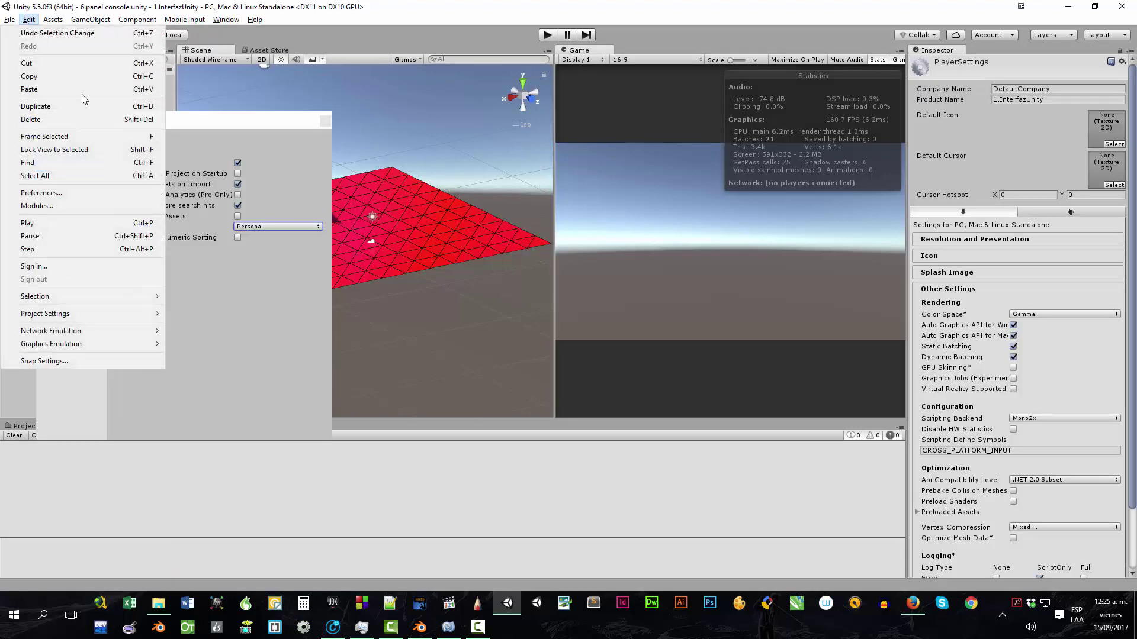
pyautogui.click(269, 229)
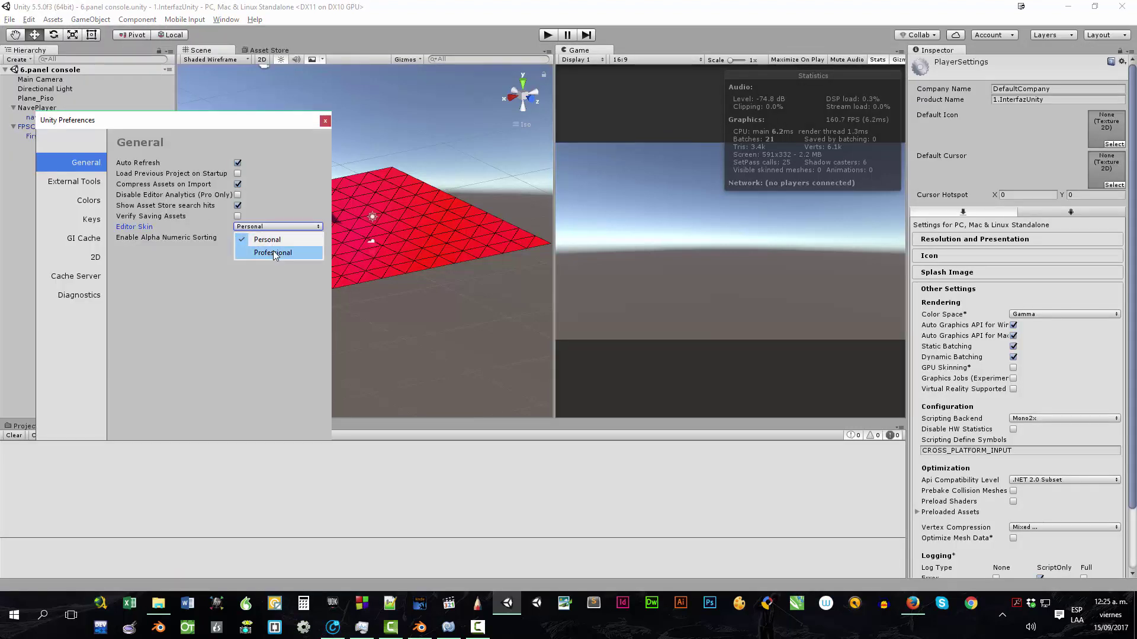
pyautogui.click(274, 253)
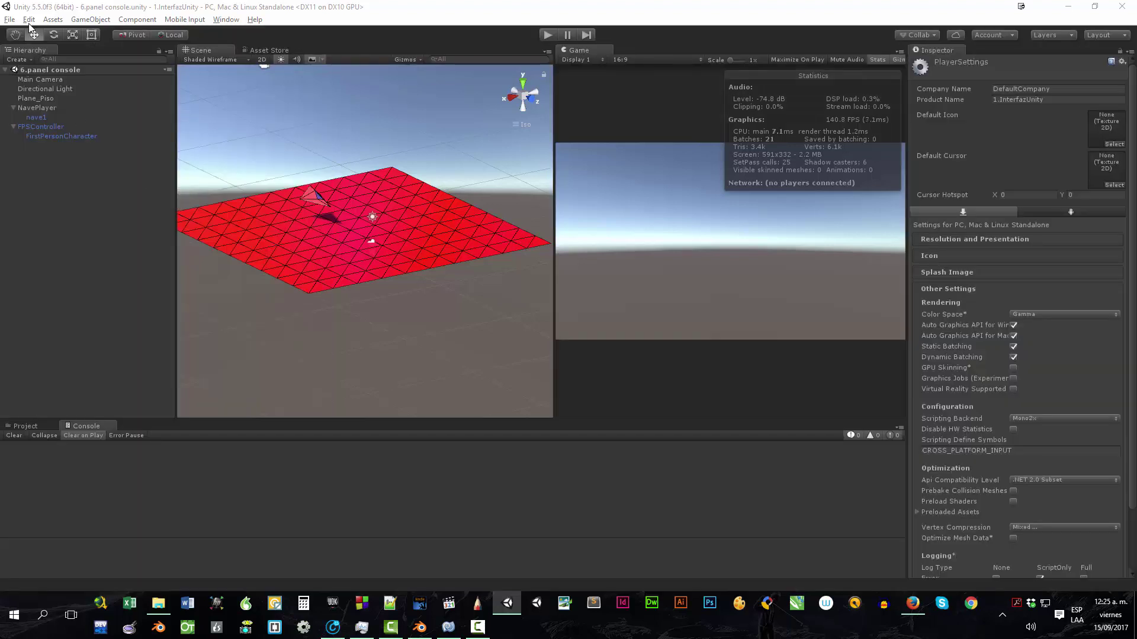
# Reopen Preferences and review External Tools, including the script editor choices, image application choices and Android SDK path.
pyautogui.click(28, 20)
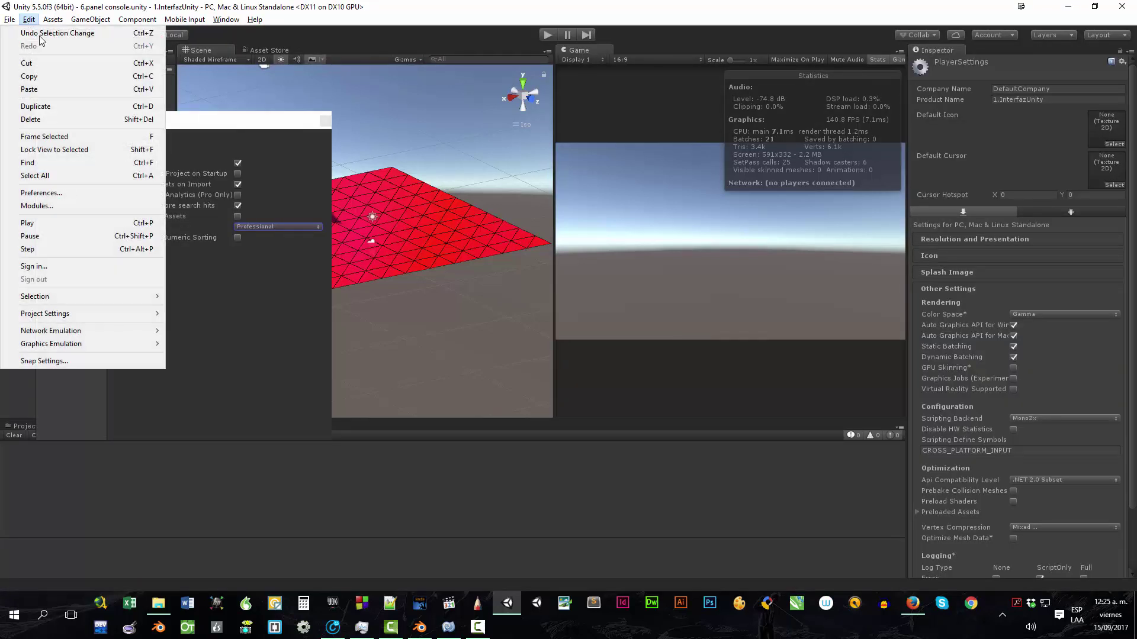
pyautogui.click(48, 195)
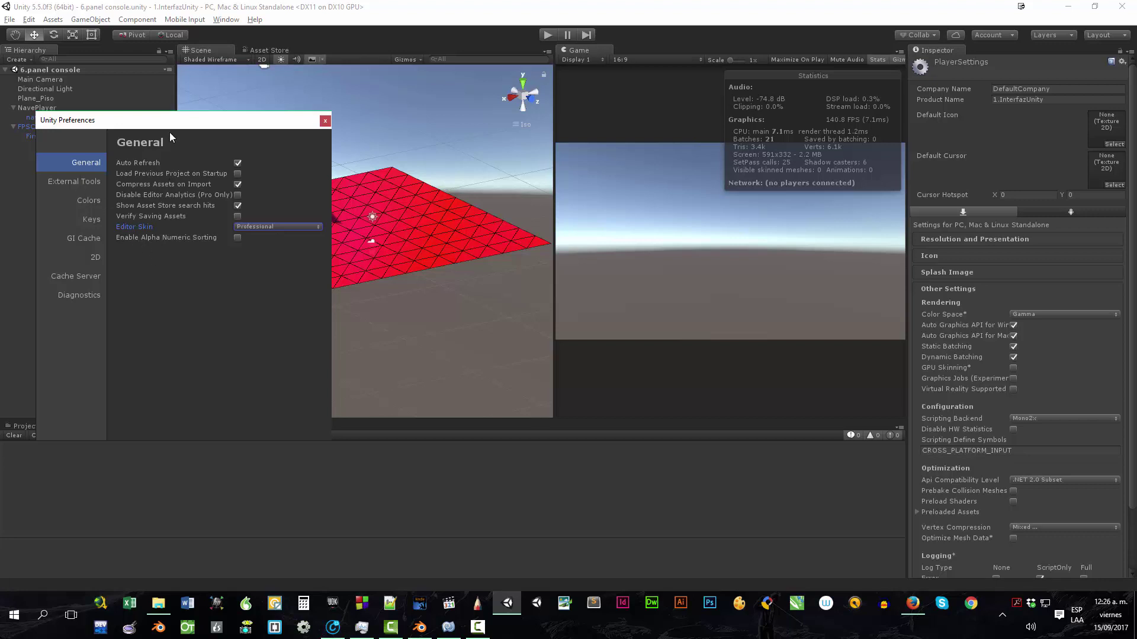
pyautogui.moveTo(170, 121); pyautogui.dragTo(407, 229)
pyautogui.click(319, 291)
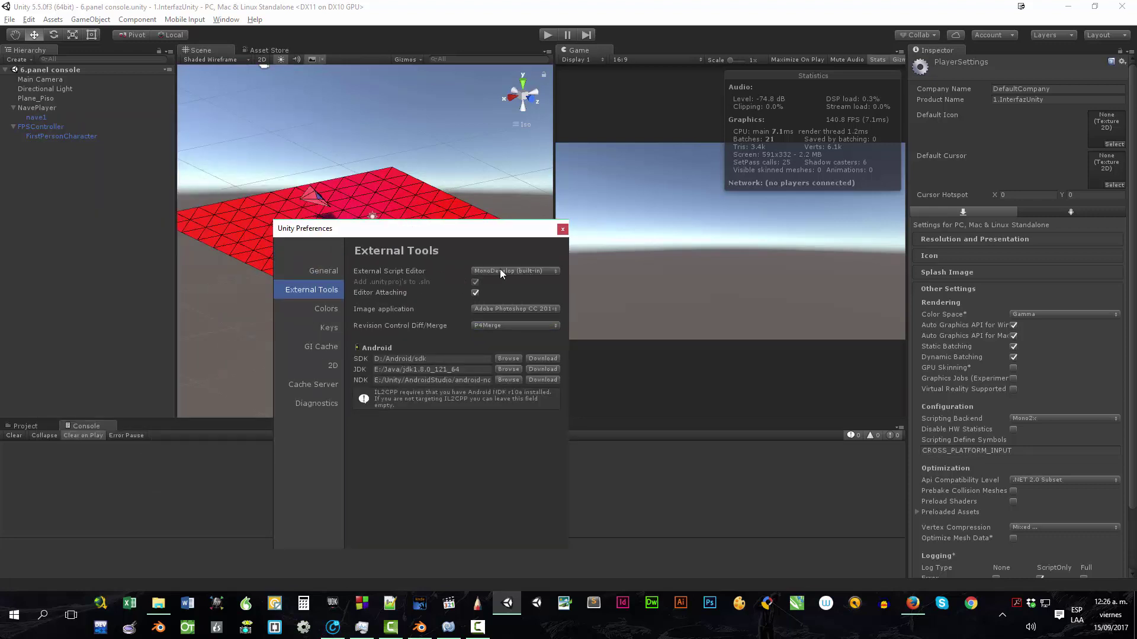
pyautogui.click(533, 272)
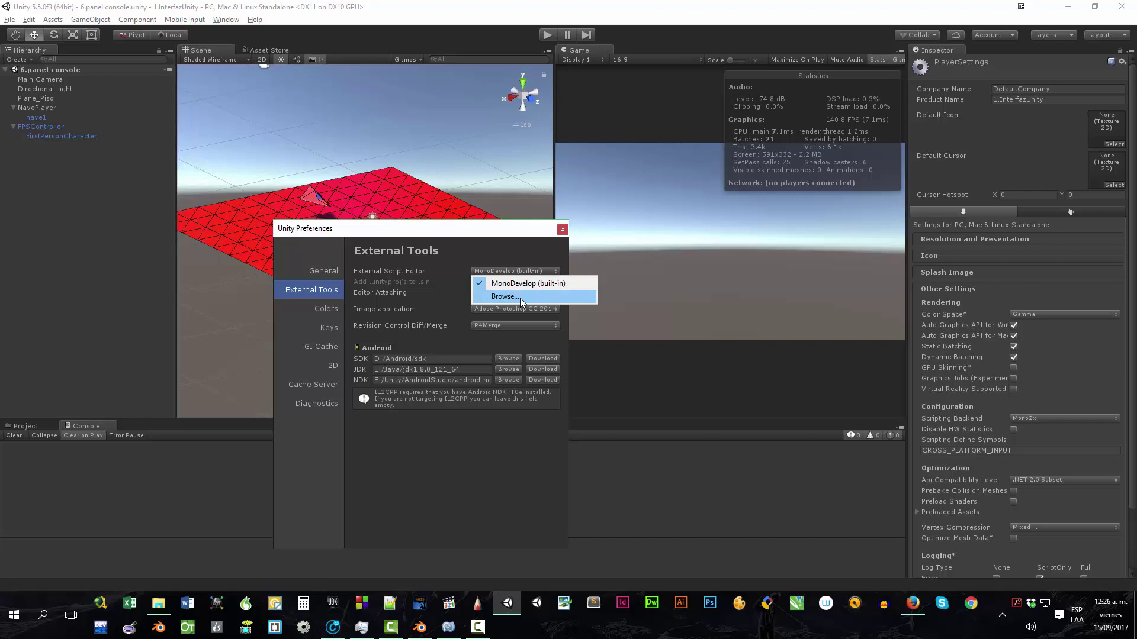
pyautogui.click(499, 238)
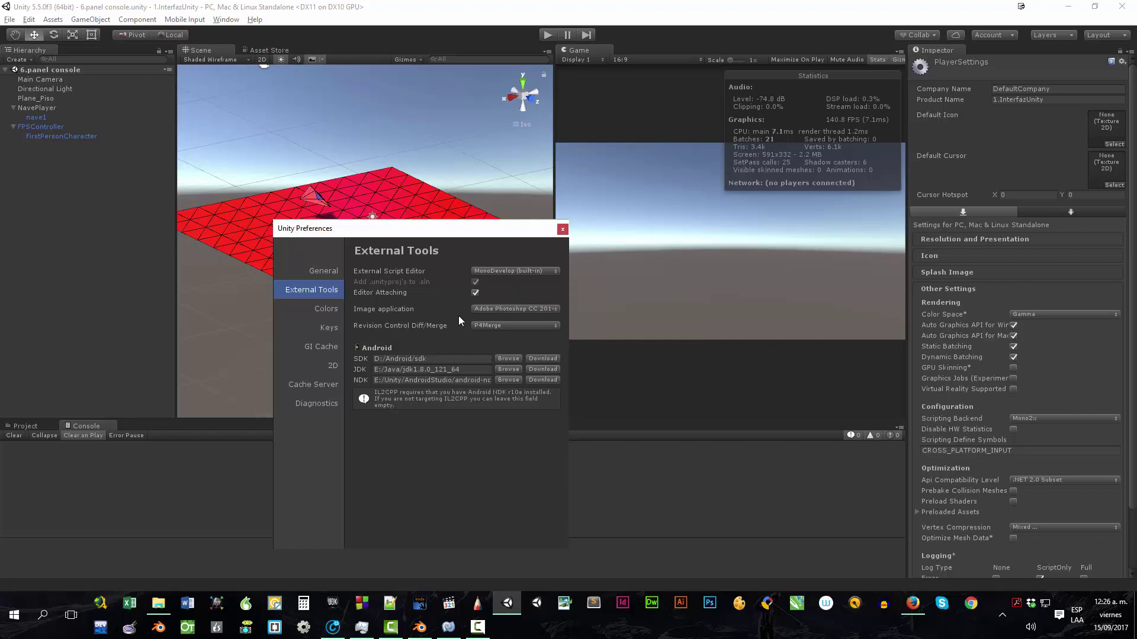
pyautogui.click(531, 309)
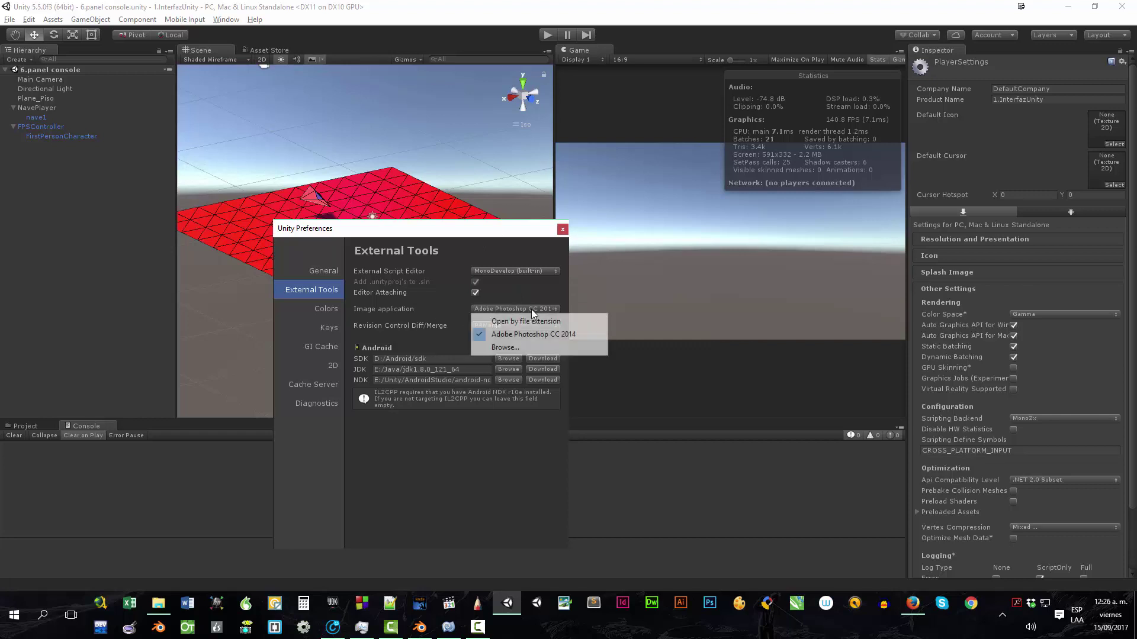
pyautogui.click(453, 299)
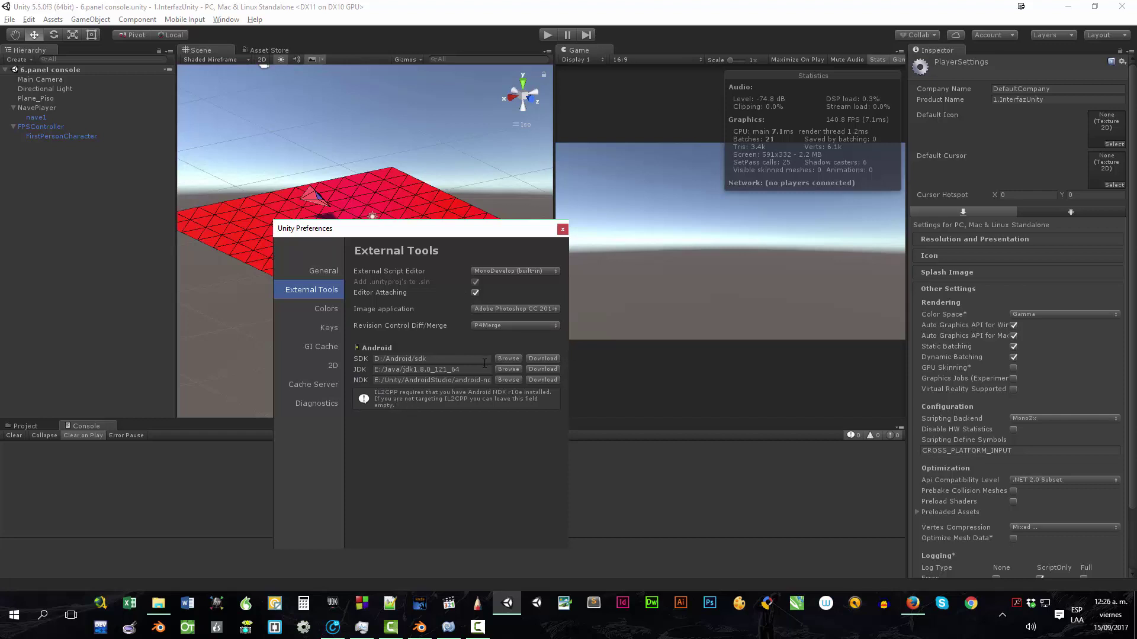
pyautogui.doubleClick(445, 360)
# Review the Colors preferences for the playmode tint and scene elements, moving the window off the plane's center.
pyautogui.click(327, 308)
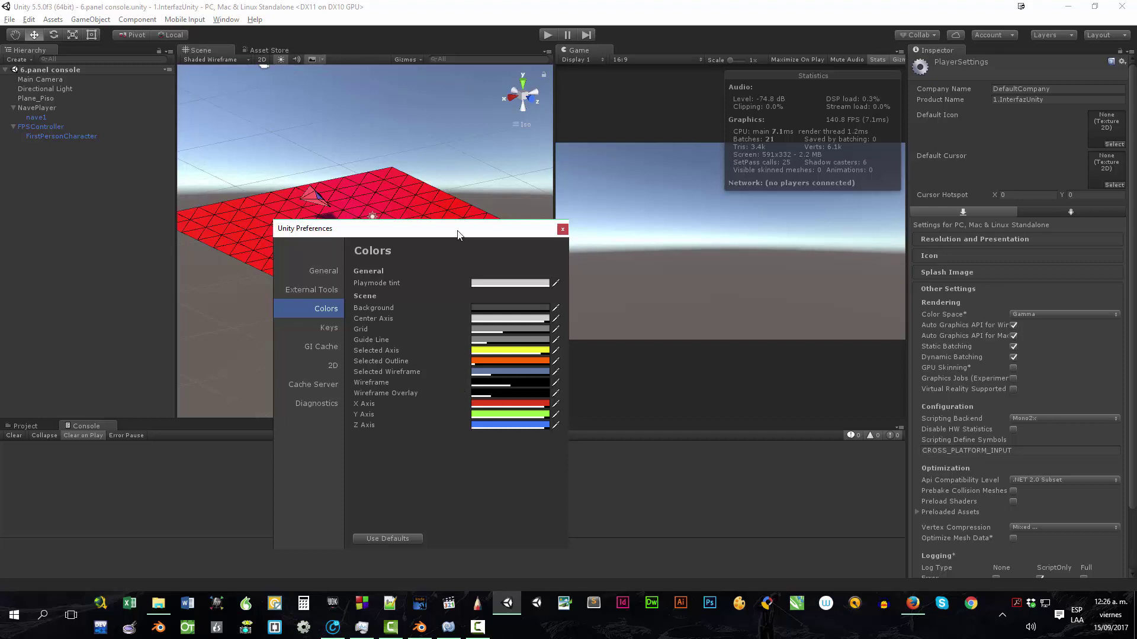
pyautogui.moveTo(457, 234); pyautogui.dragTo(232, 244)
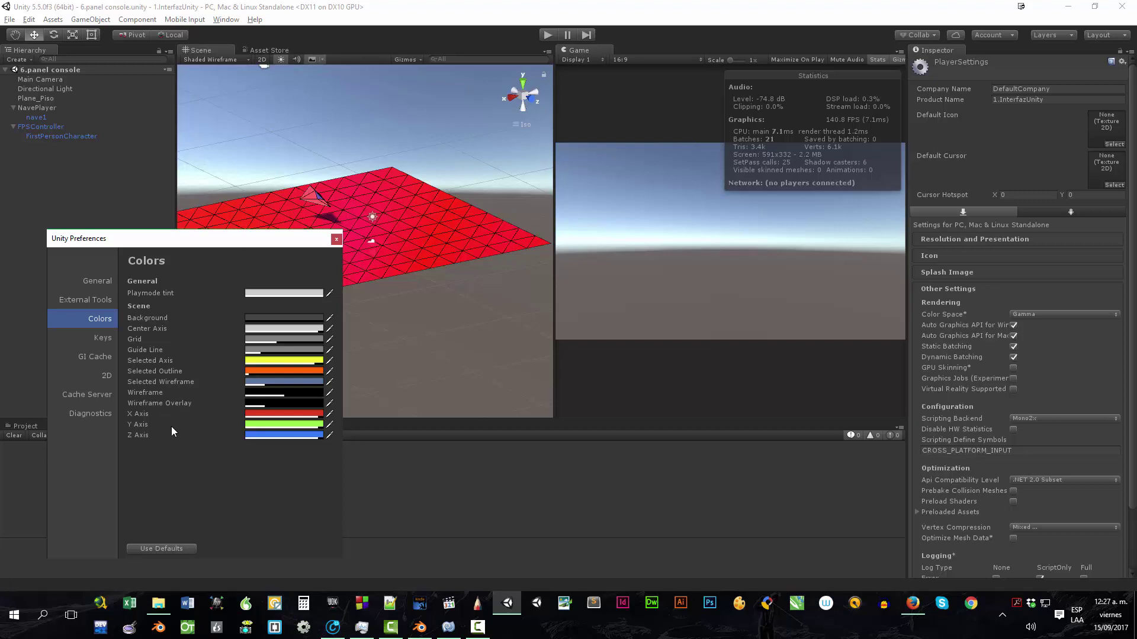
# Open the Keys preferences and review the shortcuts of the Tools actions, from 2D Mode through View.
pyautogui.click(104, 339)
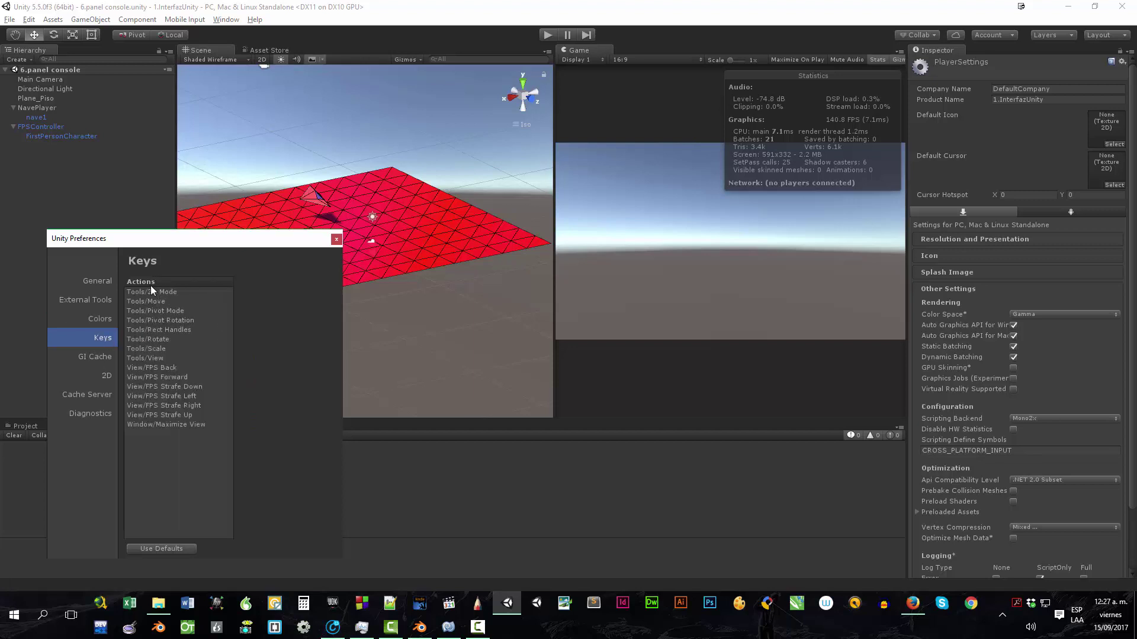
pyautogui.click(164, 291)
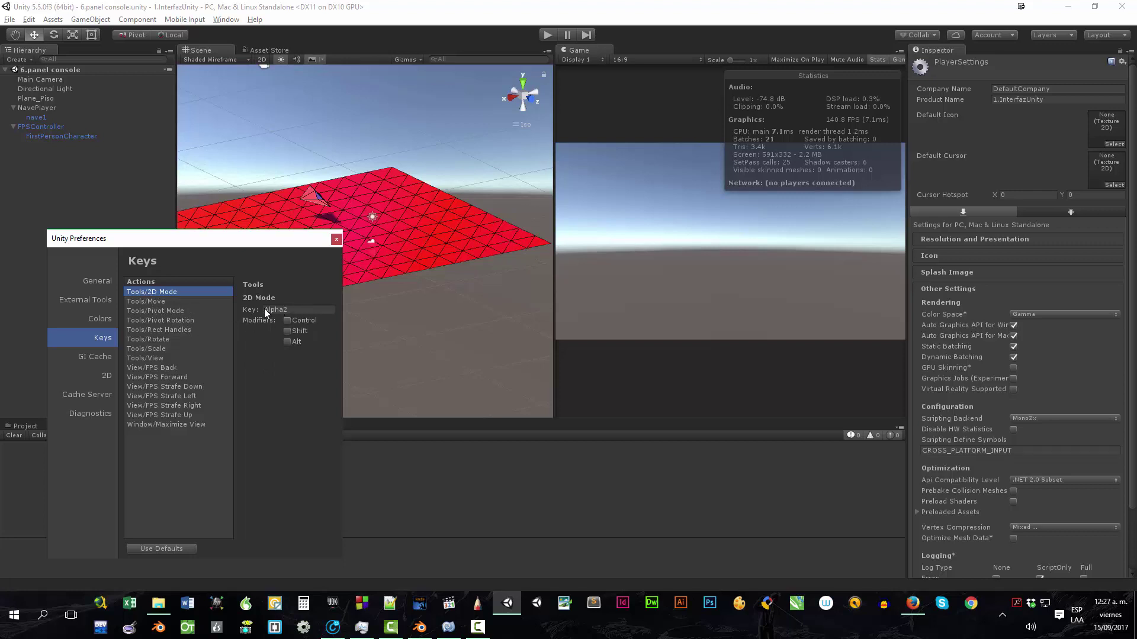
pyautogui.click(157, 301)
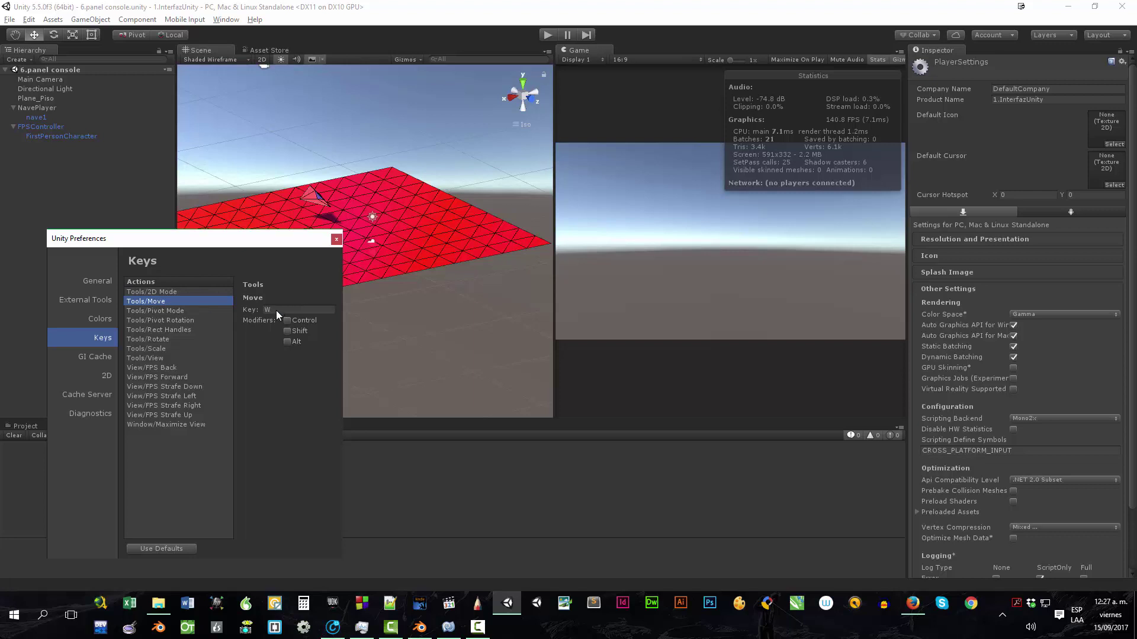
pyautogui.click(154, 313)
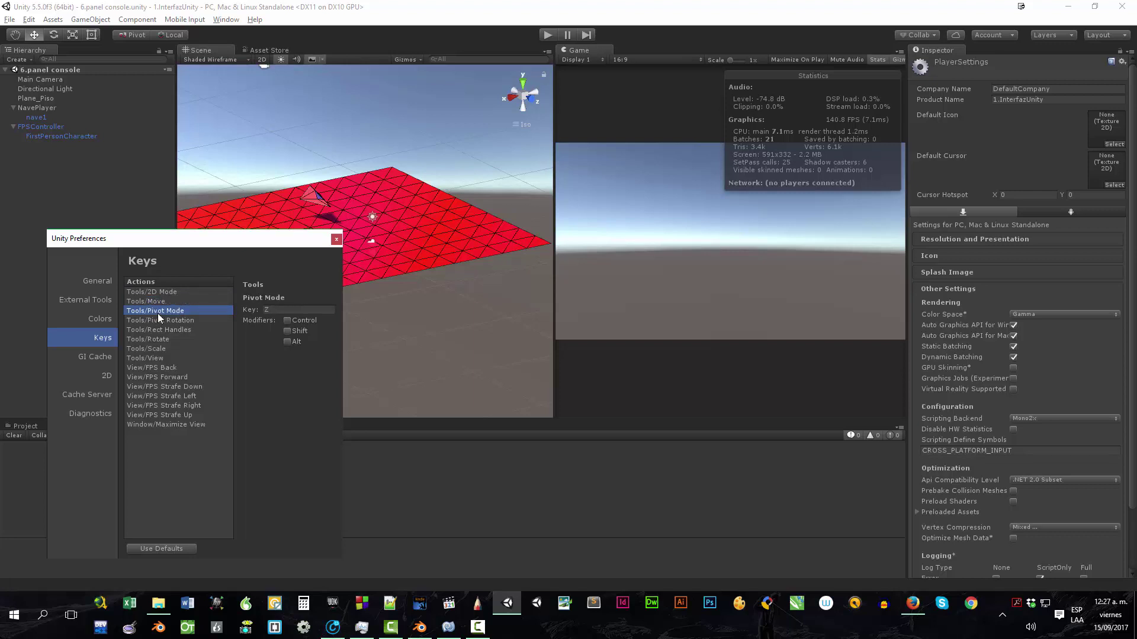
pyautogui.click(158, 321)
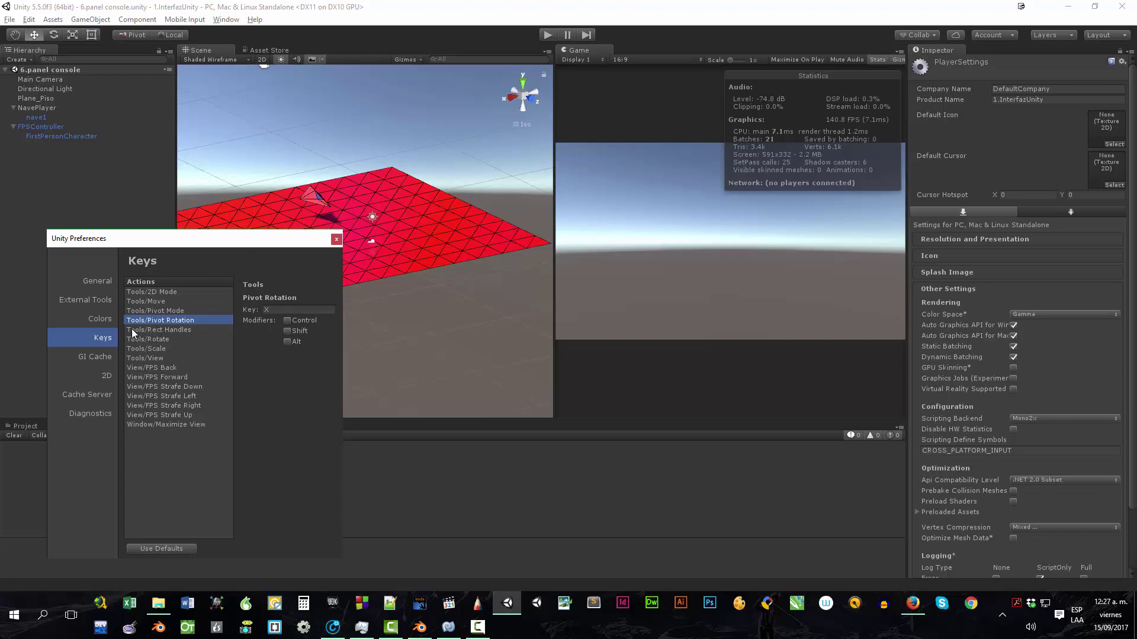
pyautogui.click(147, 329)
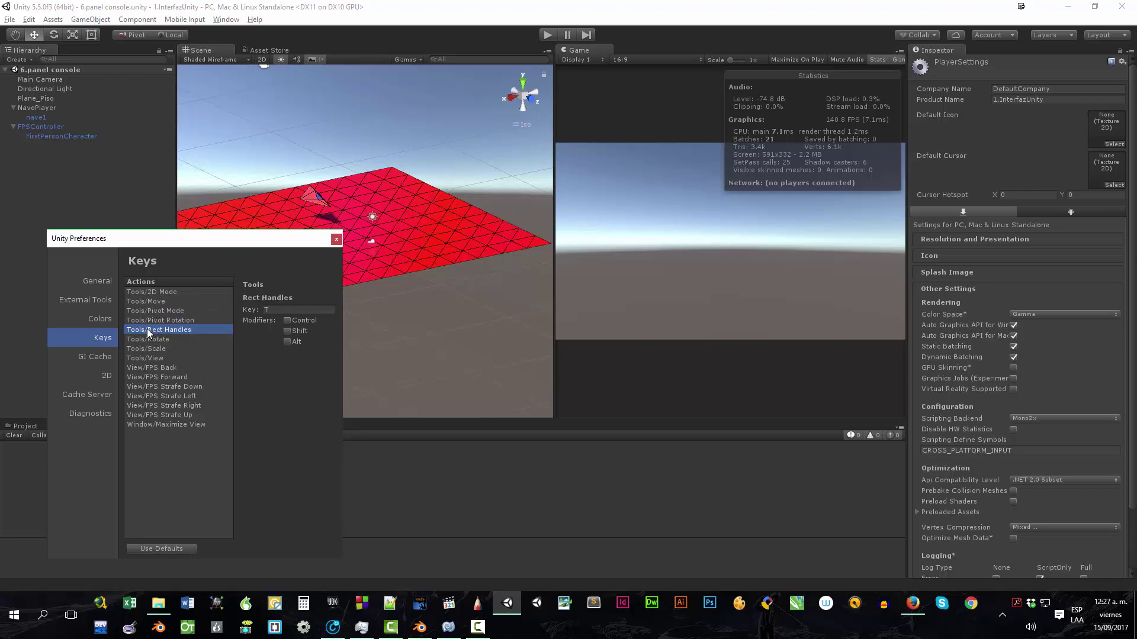
pyautogui.click(142, 339)
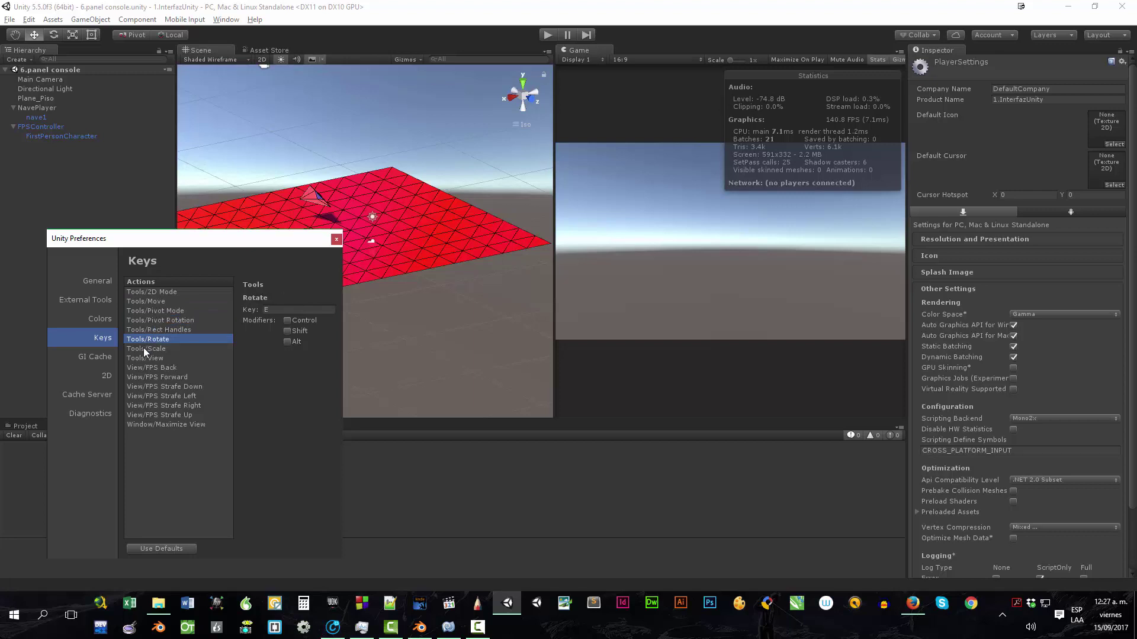
pyautogui.click(145, 347)
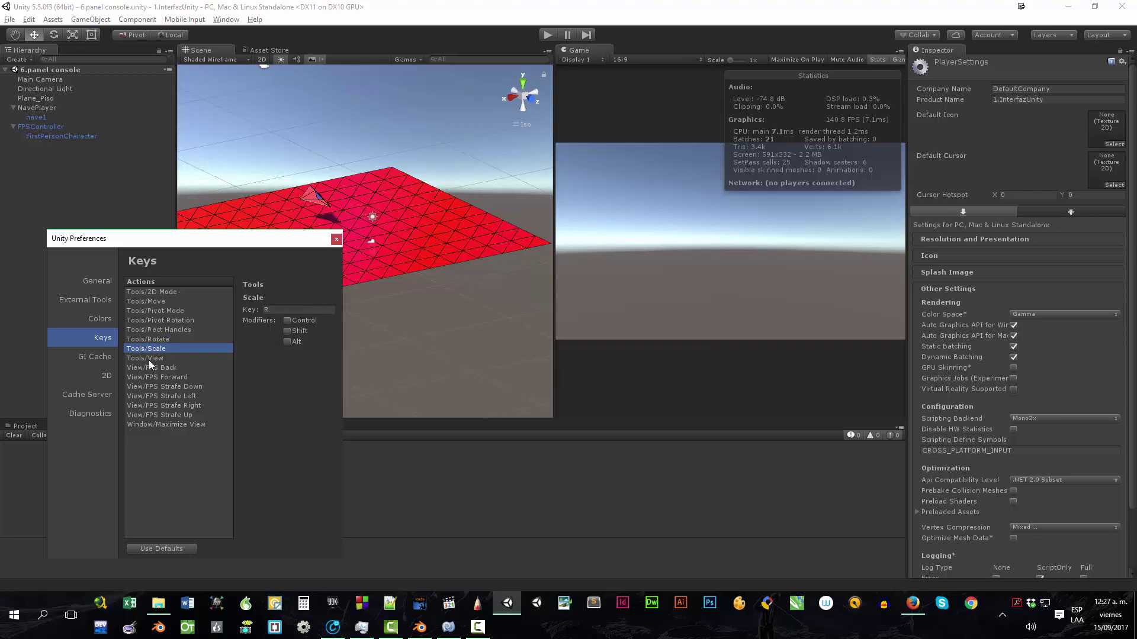
pyautogui.click(148, 359)
# Review the shortcuts of the View actions FPS Back, FPS Forward and FPS Strafe Down.
pyautogui.click(173, 368)
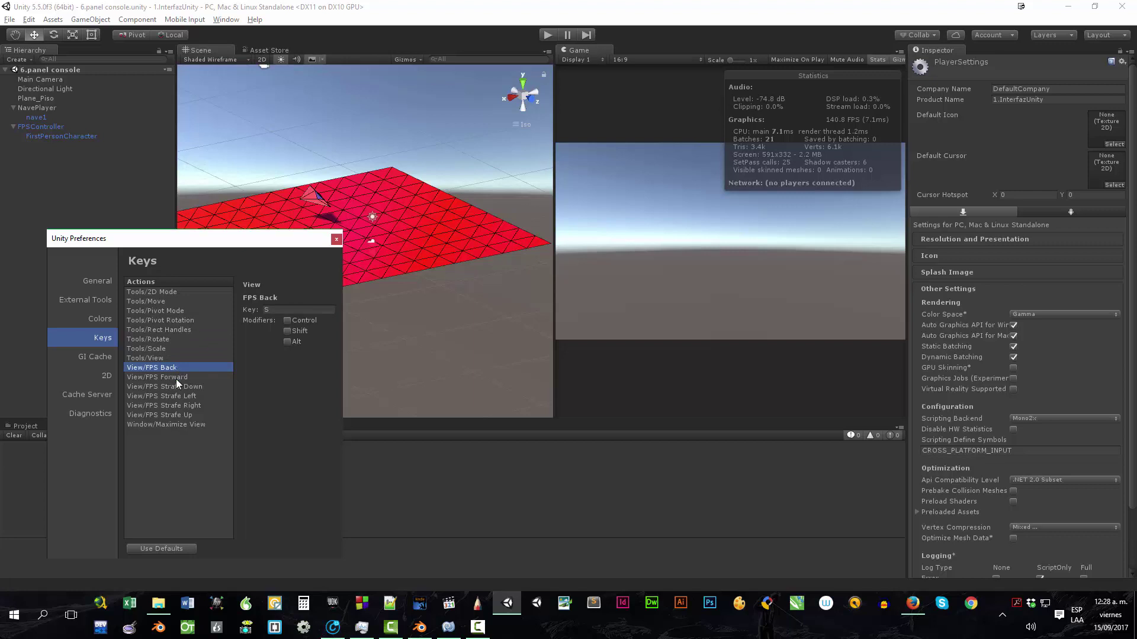
pyautogui.click(177, 378)
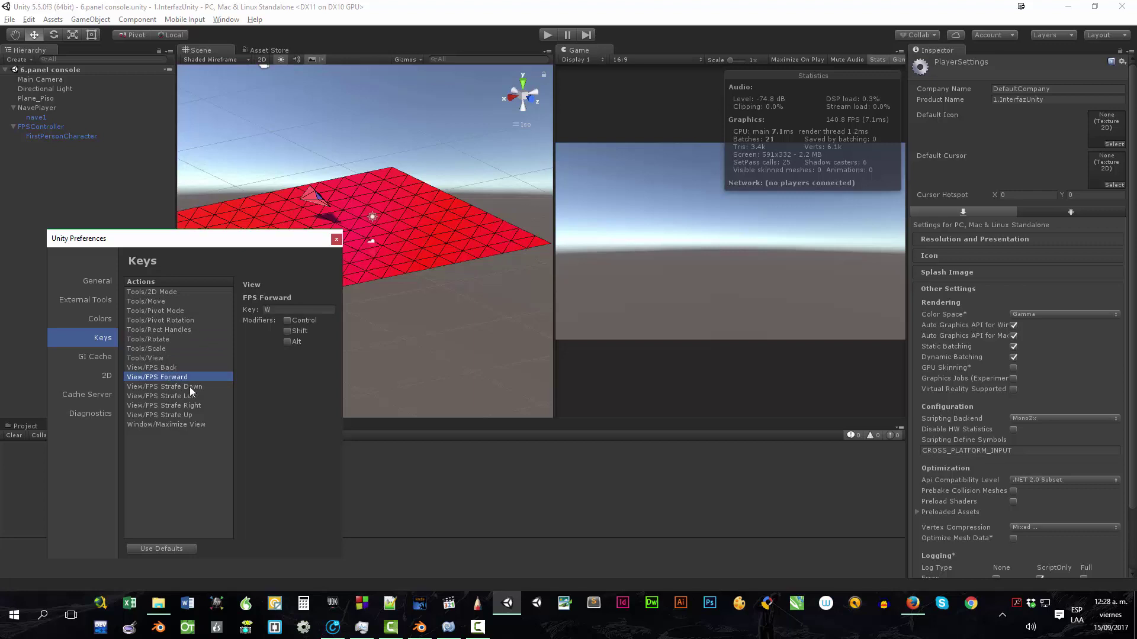
pyautogui.click(196, 386)
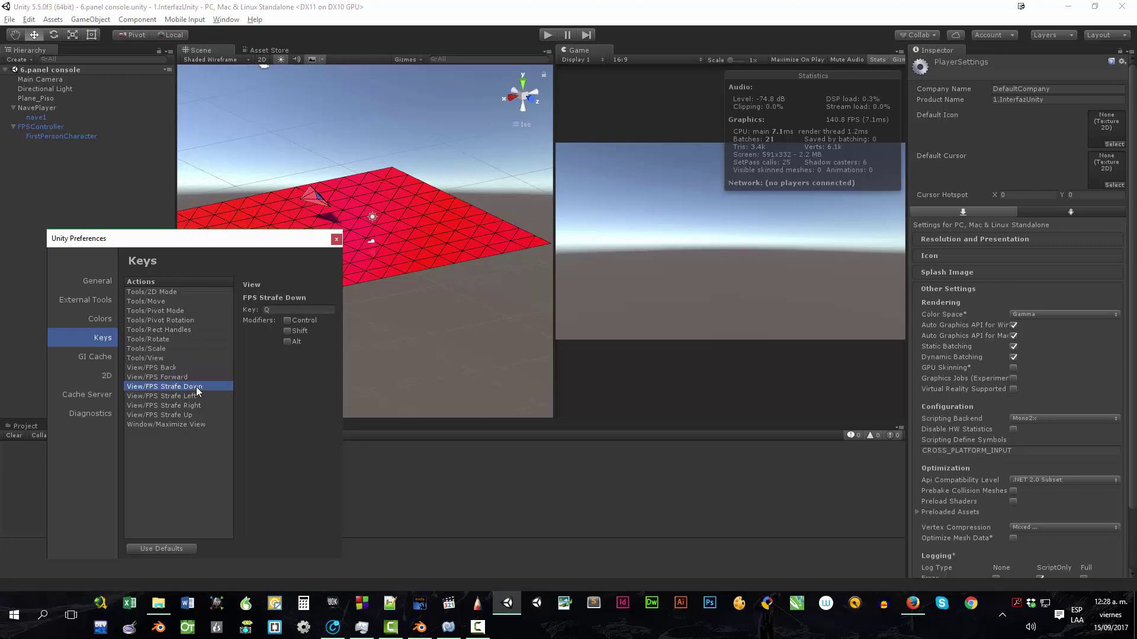
# Review the GI Cache, 2D, Cache Server and Diagnostics preferences, and close the Preferences window.
pyautogui.click(92, 357)
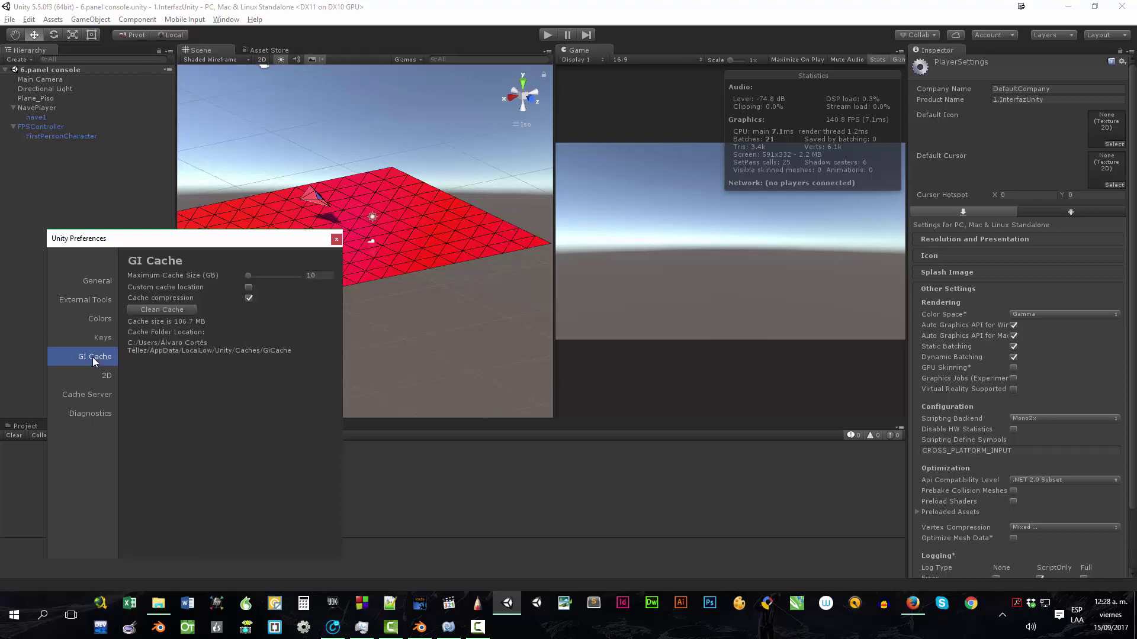
pyautogui.moveTo(207, 241)
pyautogui.mouseDown()
pyautogui.moveTo(237, 249)
pyautogui.moveTo(216, 247)
pyautogui.mouseUp()
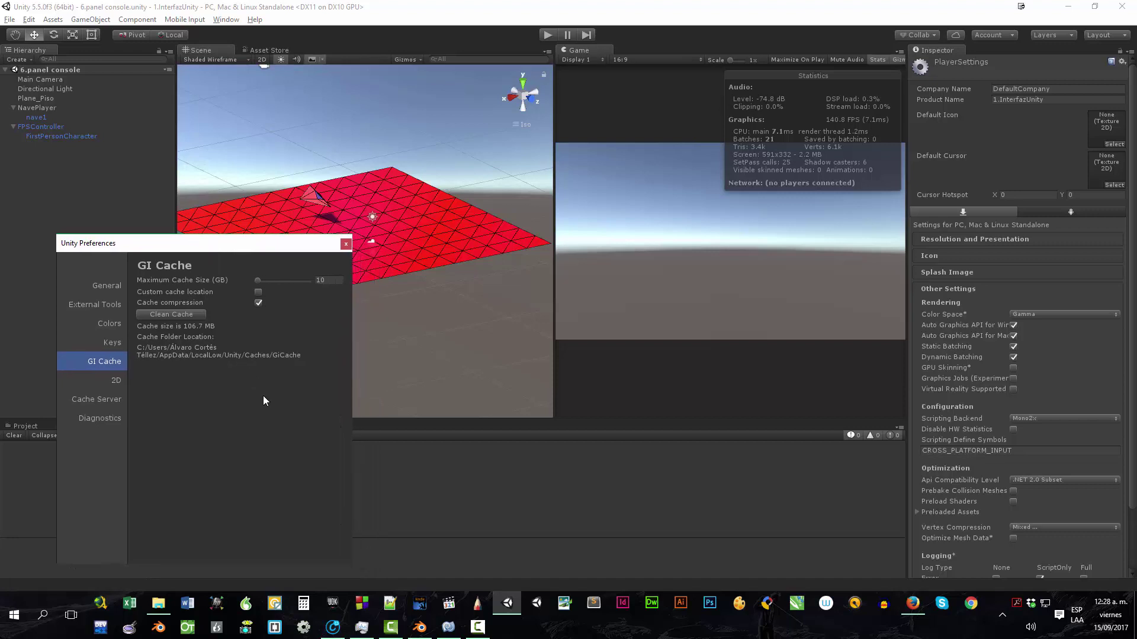
pyautogui.click(119, 383)
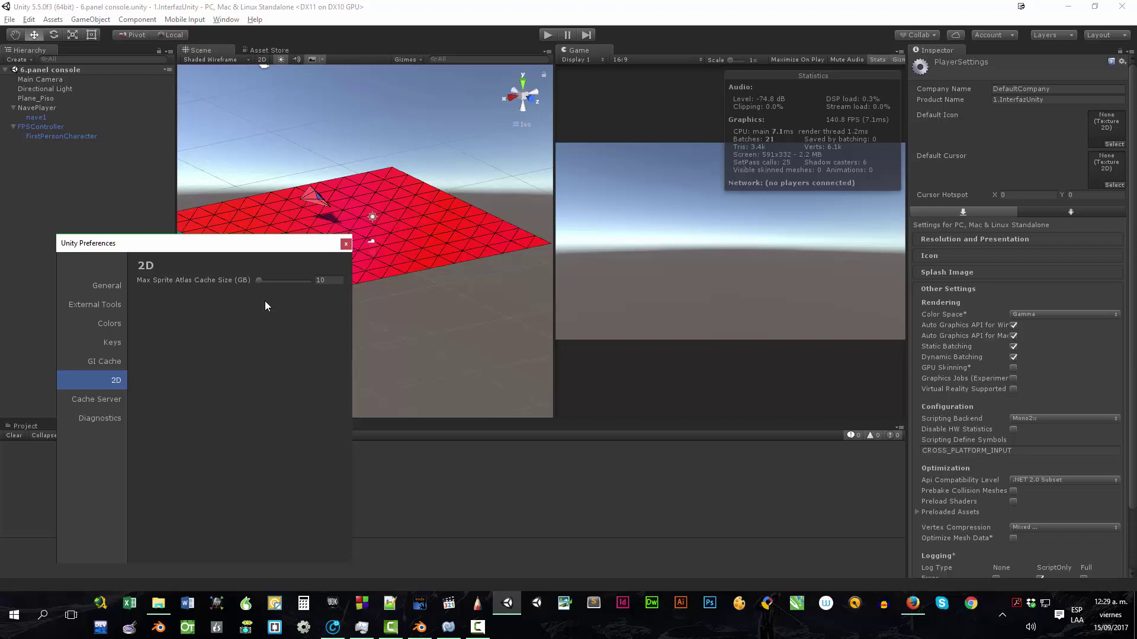
pyautogui.click(119, 401)
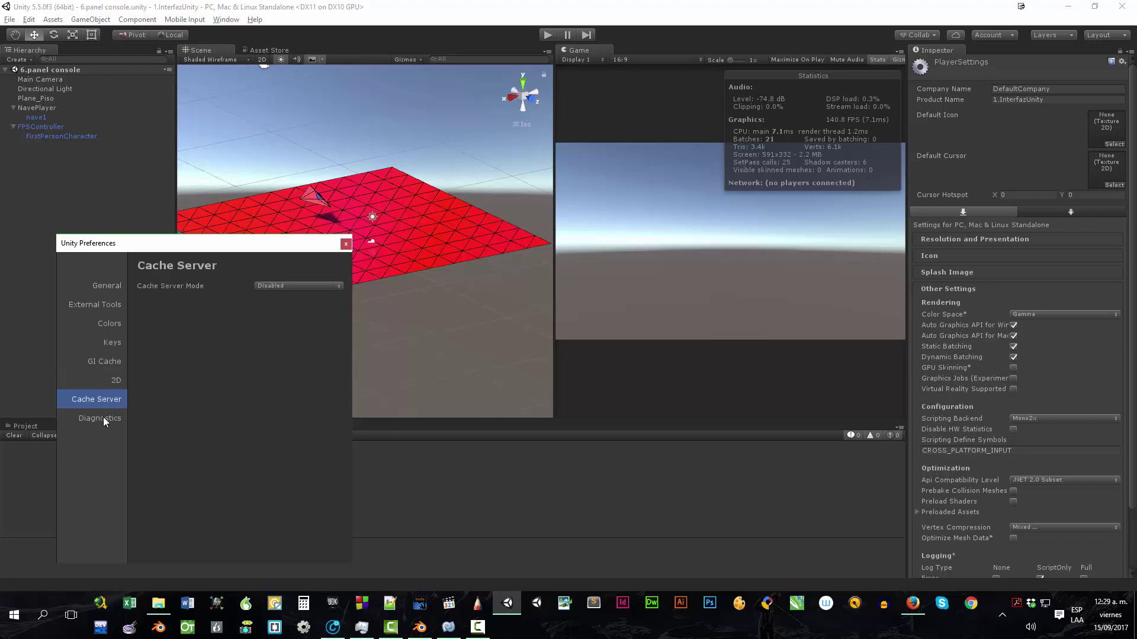
pyautogui.click(104, 418)
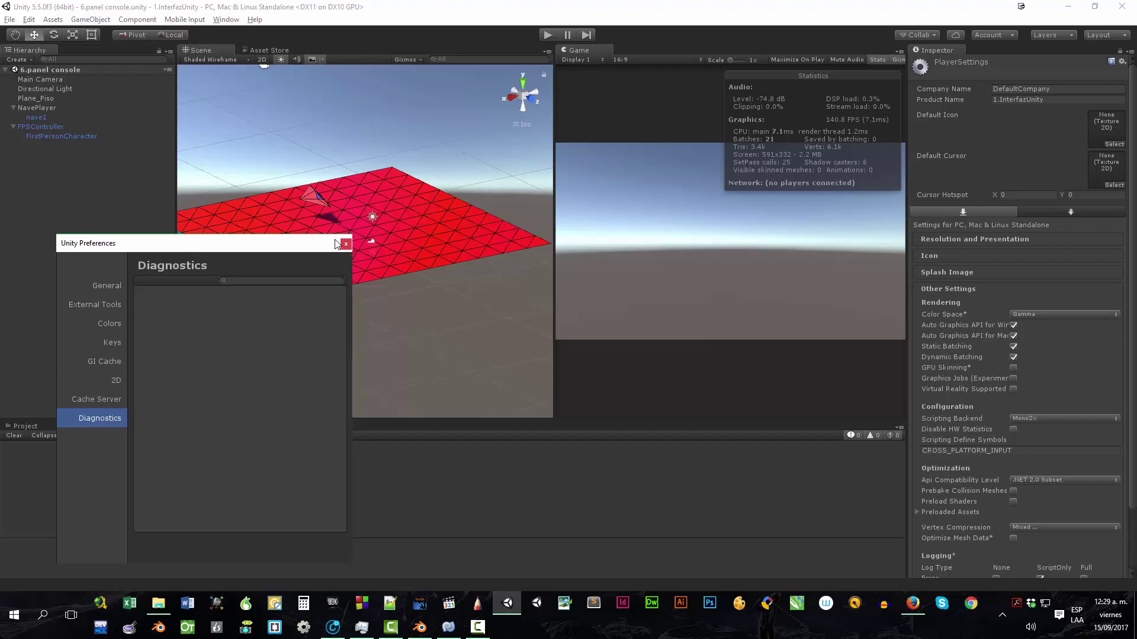
pyautogui.click(349, 244)
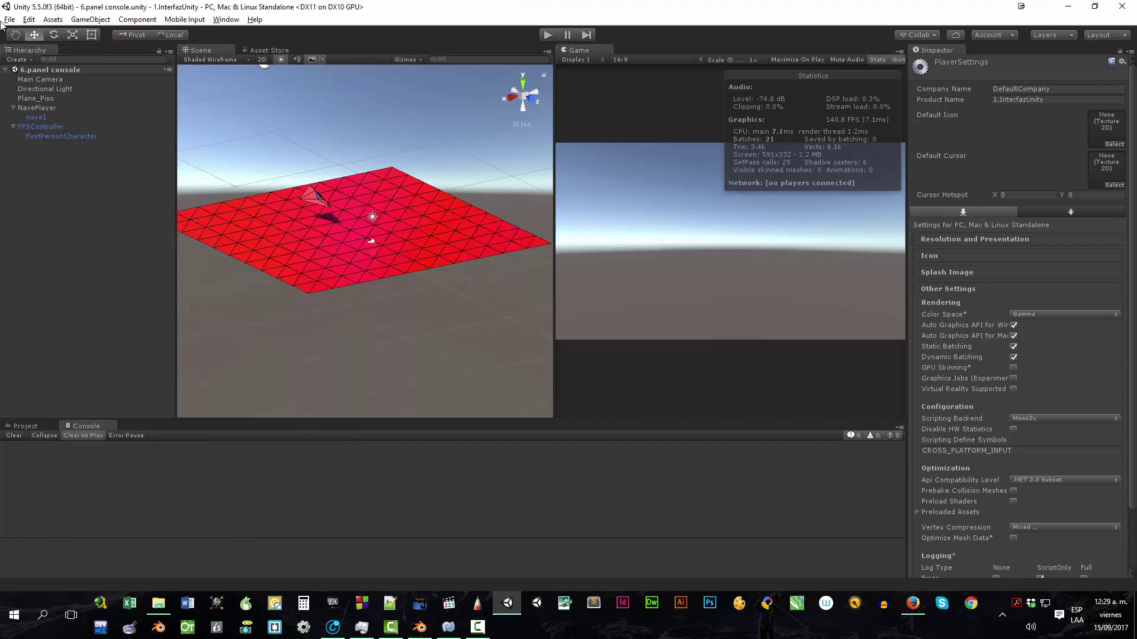
# Open the Input project settings and expand Axes to examine the Horizontal axis and both Jump entries.
pyautogui.click(32, 21)
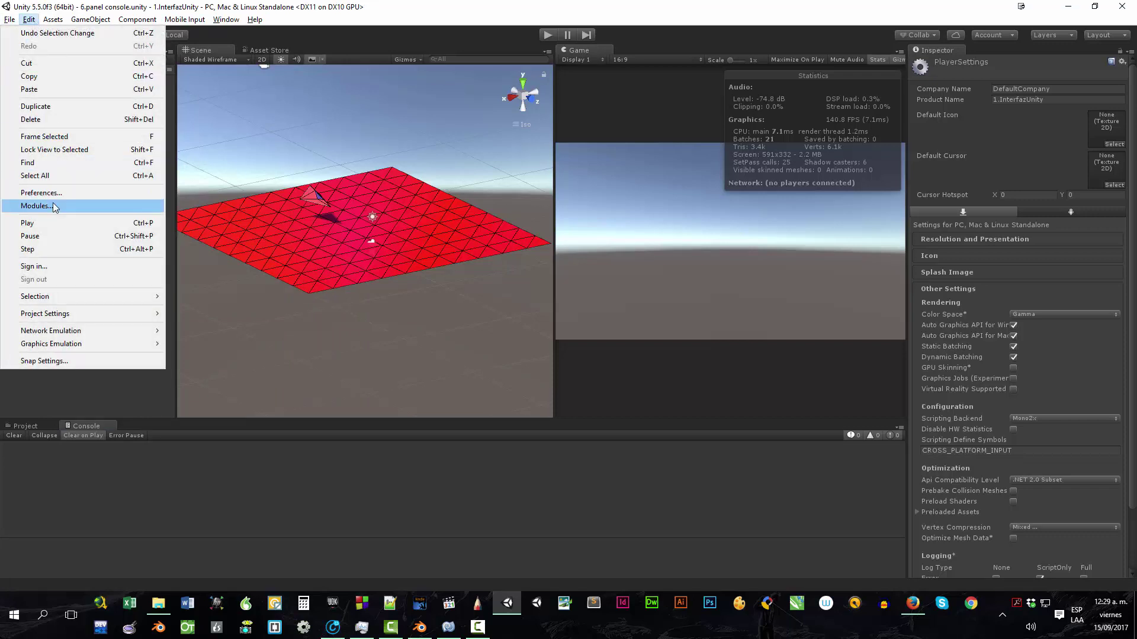
pyautogui.moveTo(98, 313)
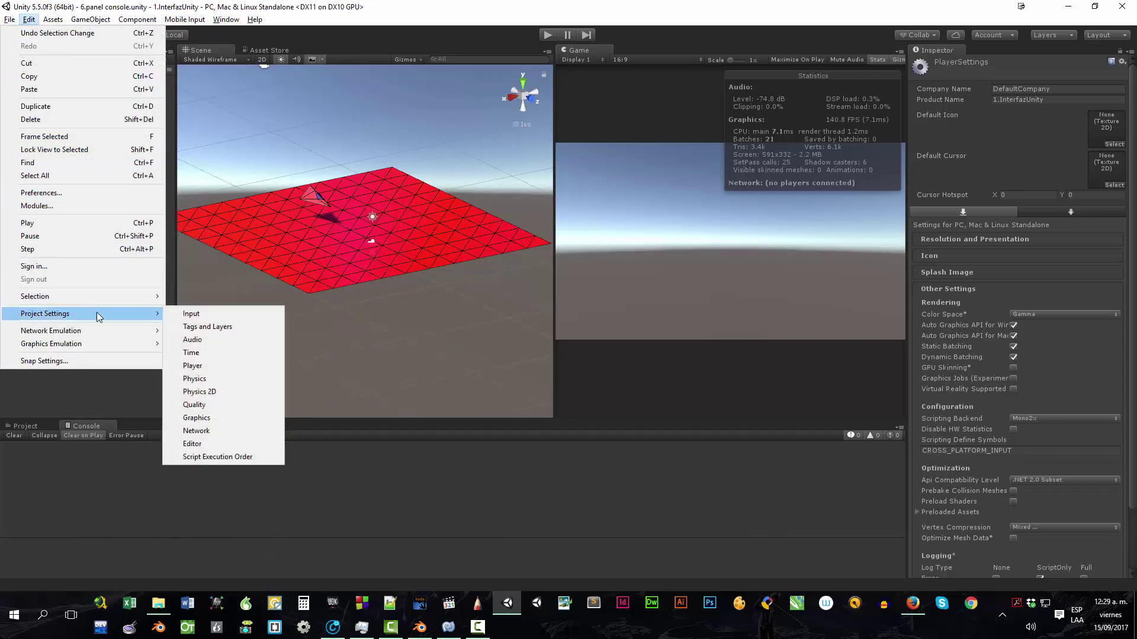
pyautogui.click(189, 313)
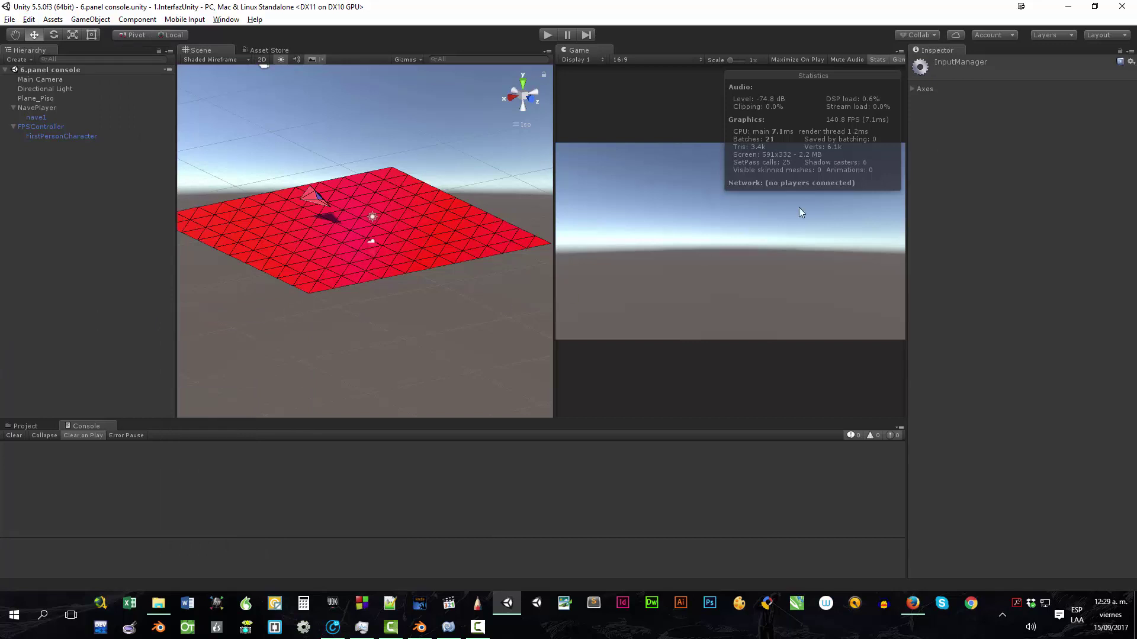
pyautogui.click(912, 89)
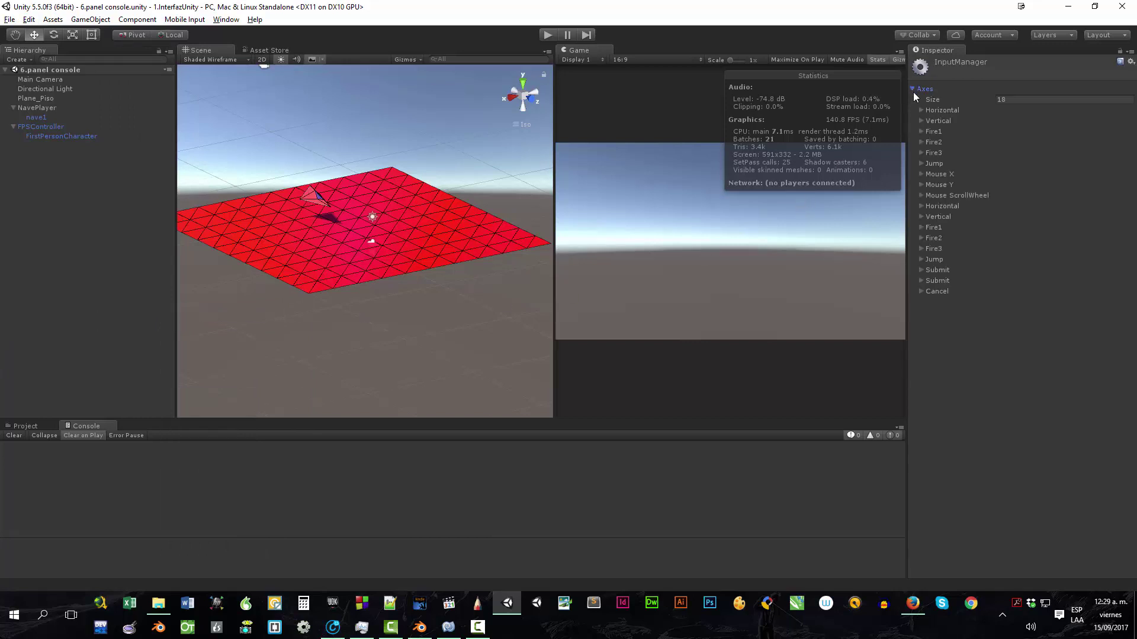
pyautogui.click(922, 110)
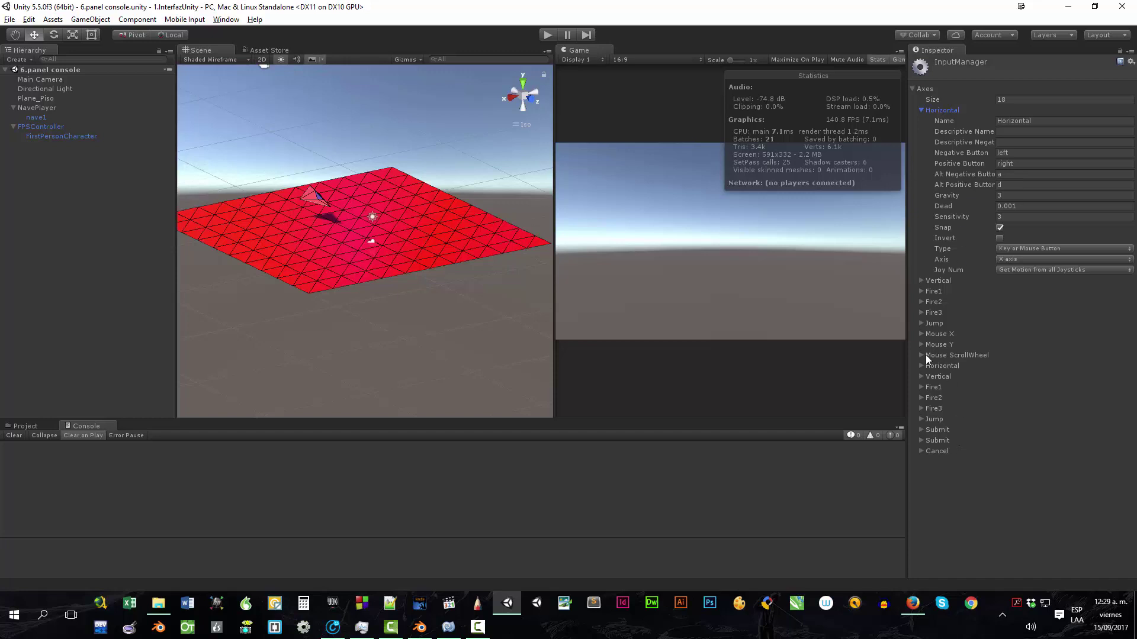
pyautogui.click(921, 420)
pyautogui.scroll(-2, 1069, 491)
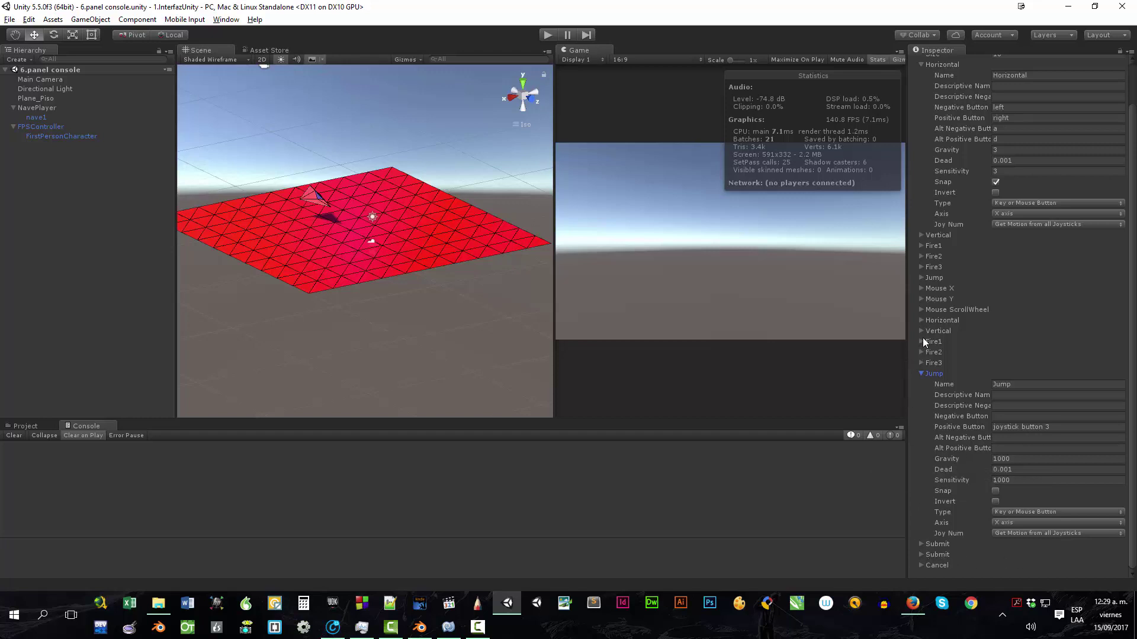
pyautogui.click(921, 277)
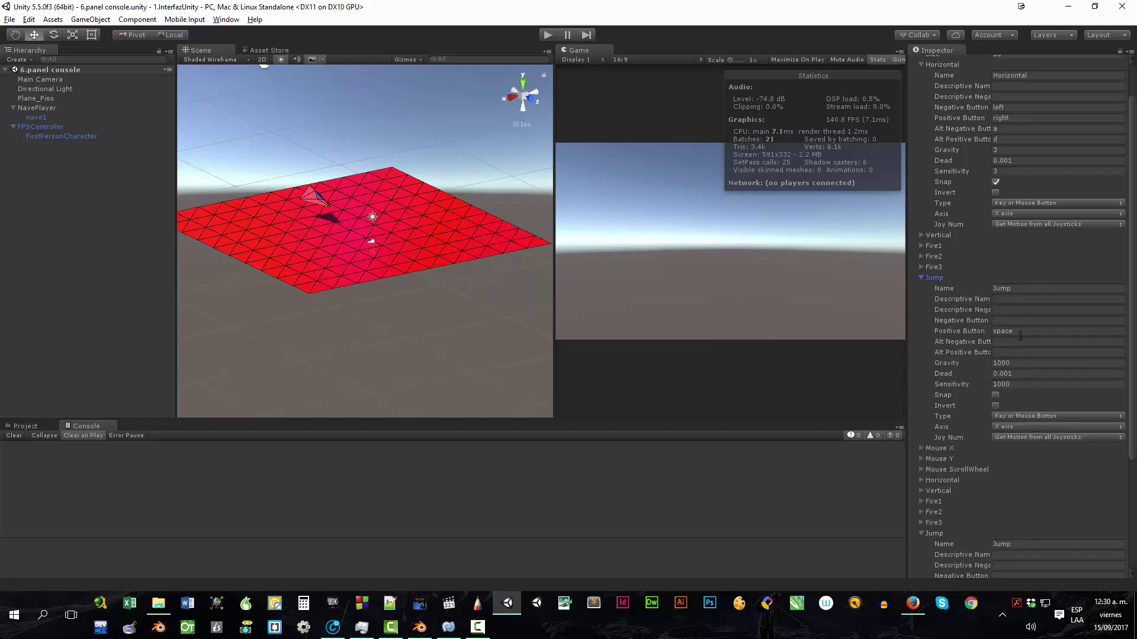
# Open the Tags and Layers project settings and expand Sorting Layers and Layers to review them.
pyautogui.click(32, 21)
pyautogui.moveTo(87, 314)
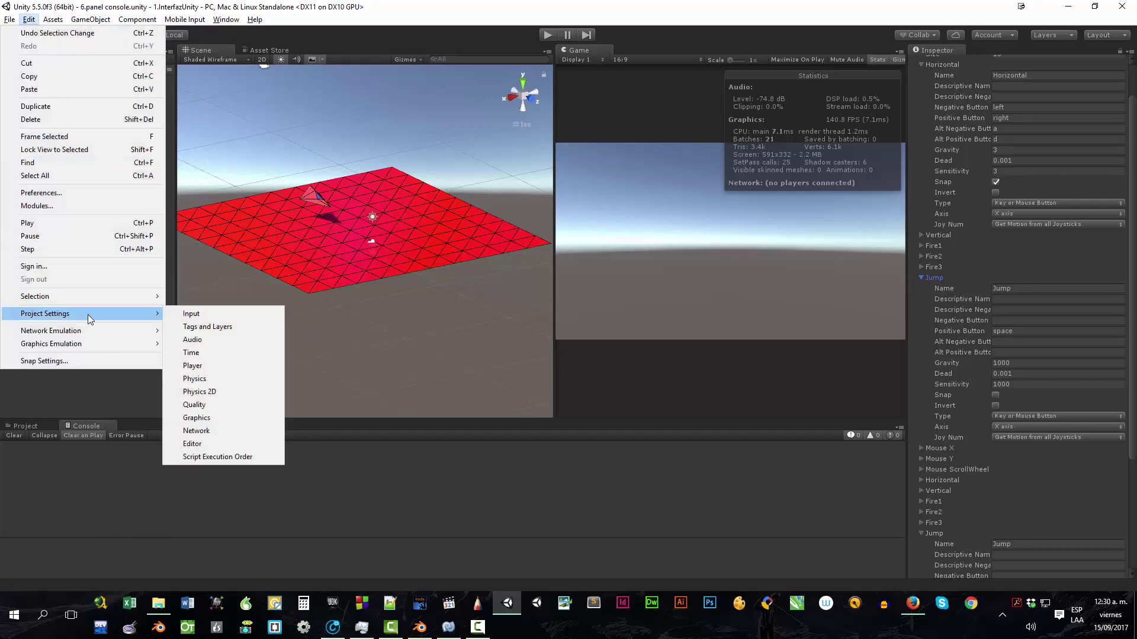
pyautogui.click(243, 327)
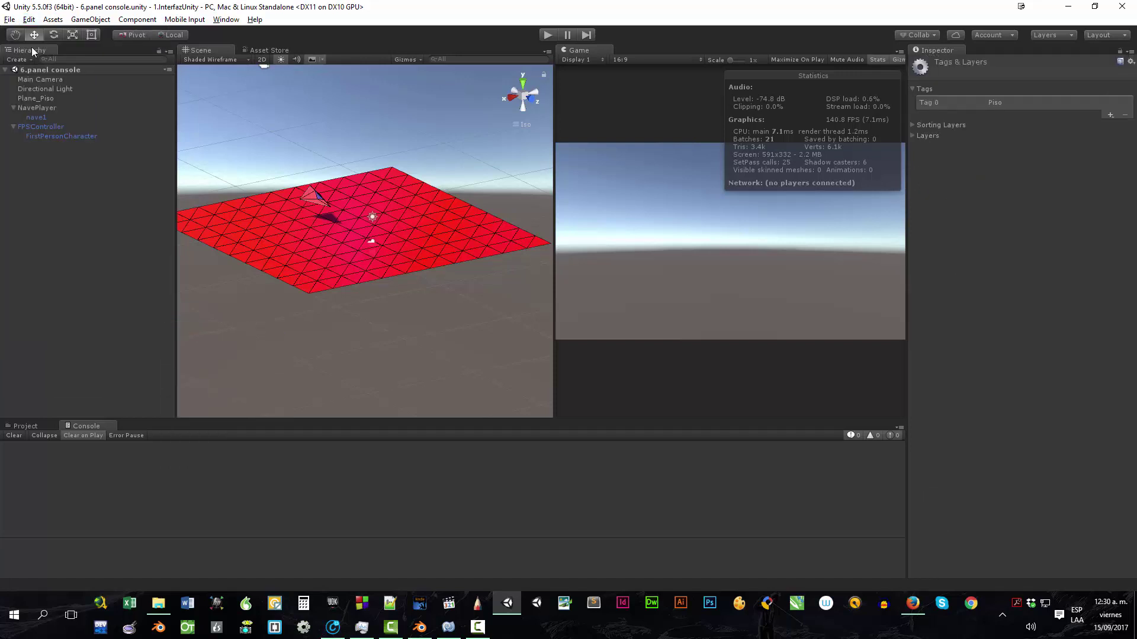
pyautogui.click(30, 20)
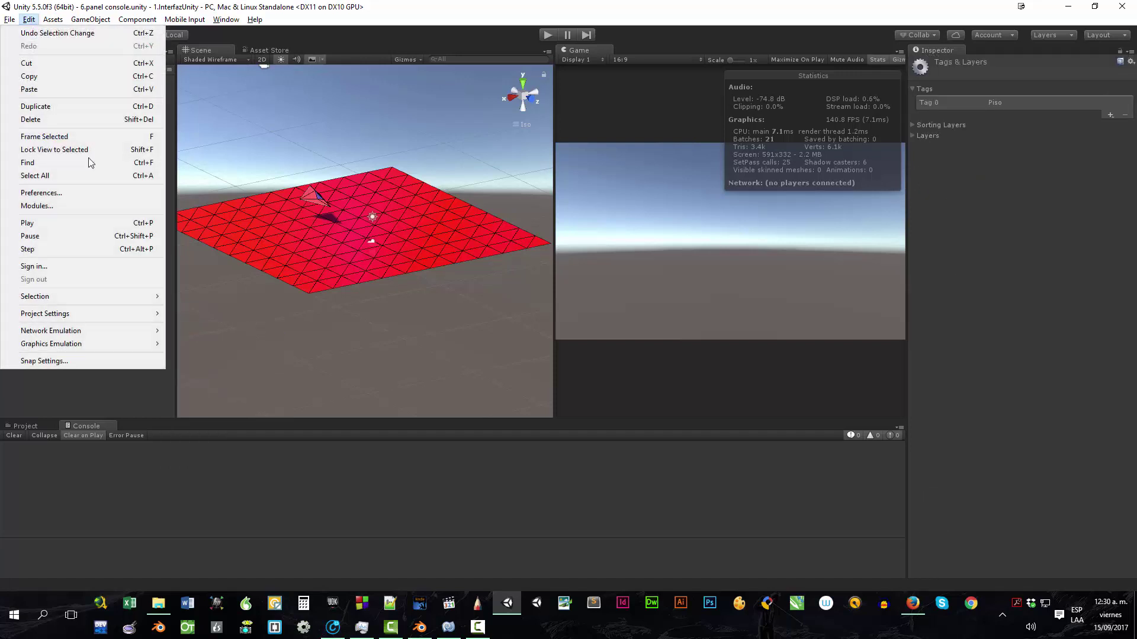
pyautogui.click(913, 125)
pyautogui.click(913, 125)
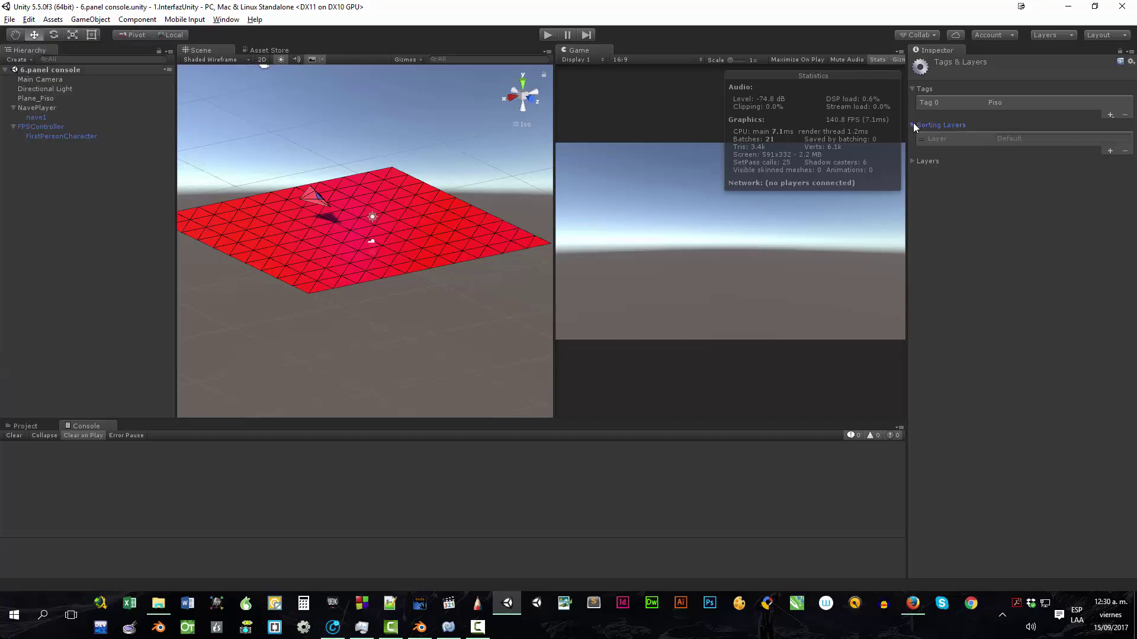
pyautogui.click(912, 161)
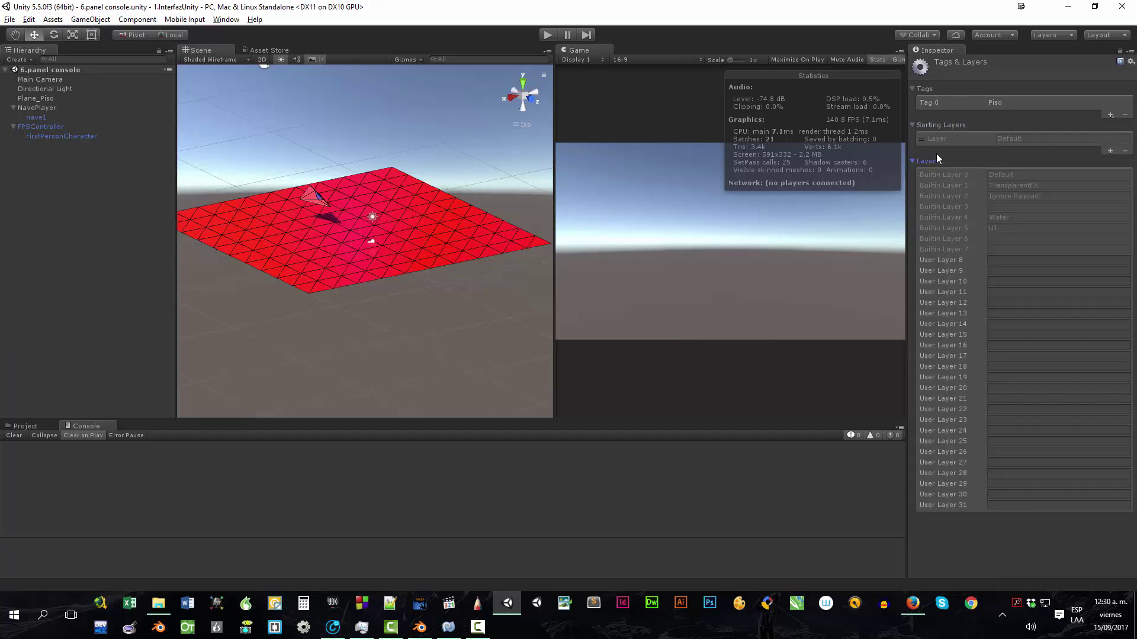
# Open the Audio project settings to review volume, speaker mode and voice options.
pyautogui.click(30, 19)
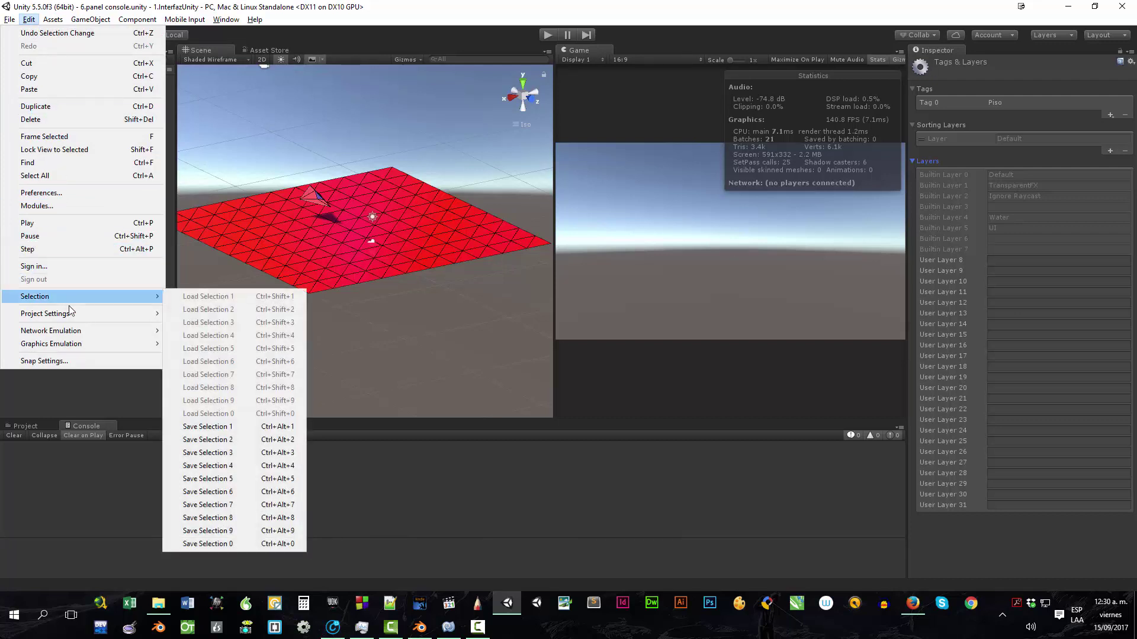
pyautogui.moveTo(160, 315)
pyautogui.click(192, 340)
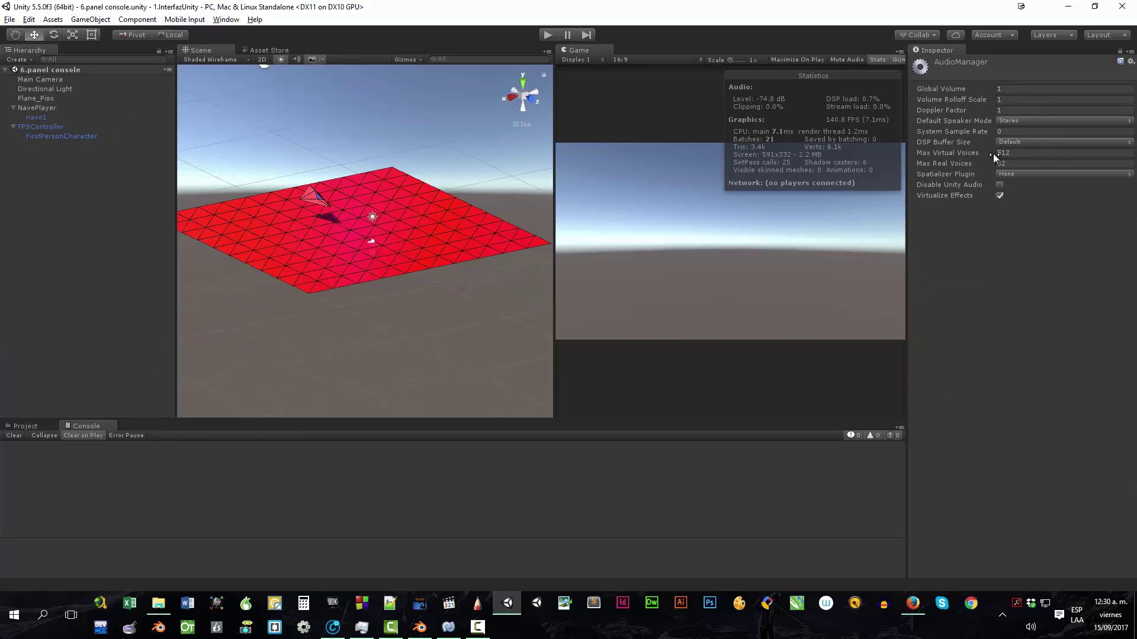
# Open the Time project settings to review the timestep and time scale options.
pyautogui.click(28, 20)
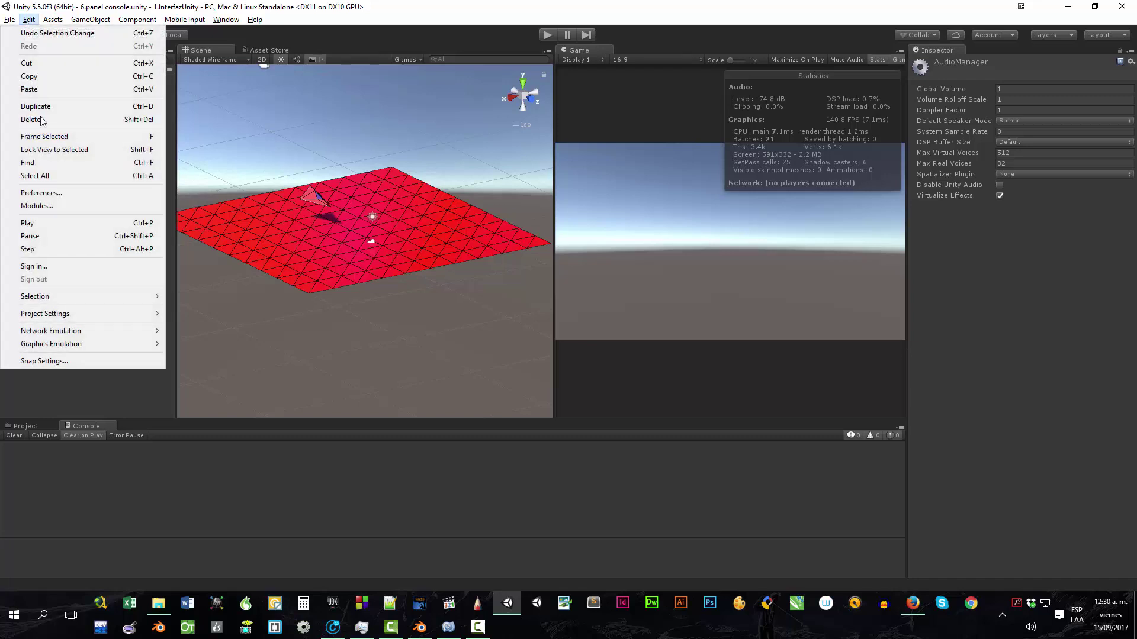
pyautogui.moveTo(91, 314)
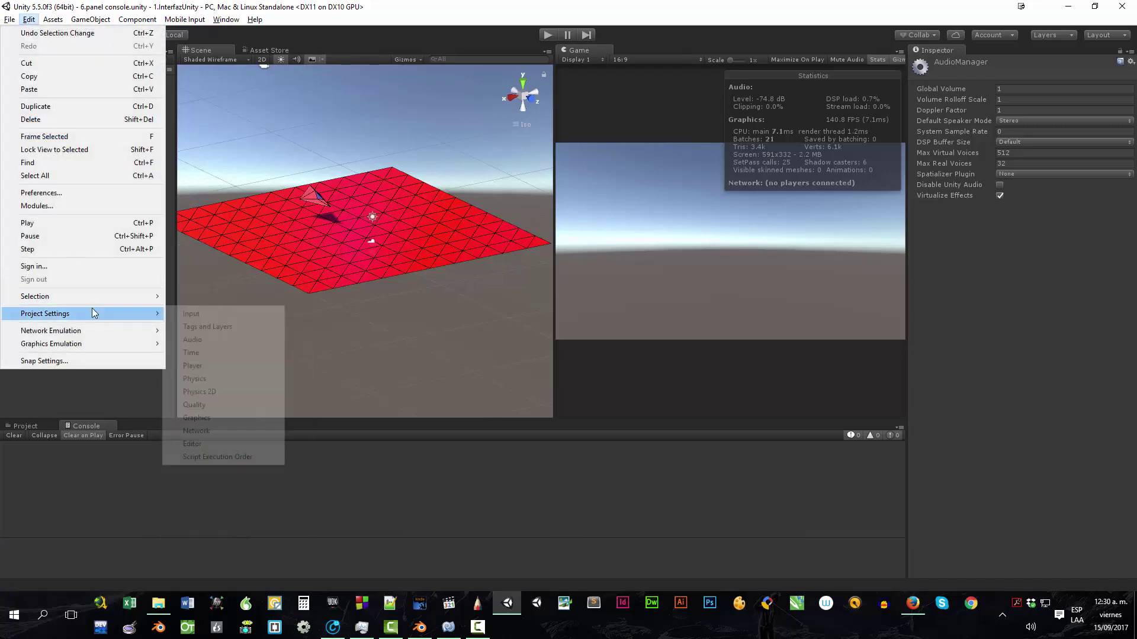
pyautogui.click(198, 353)
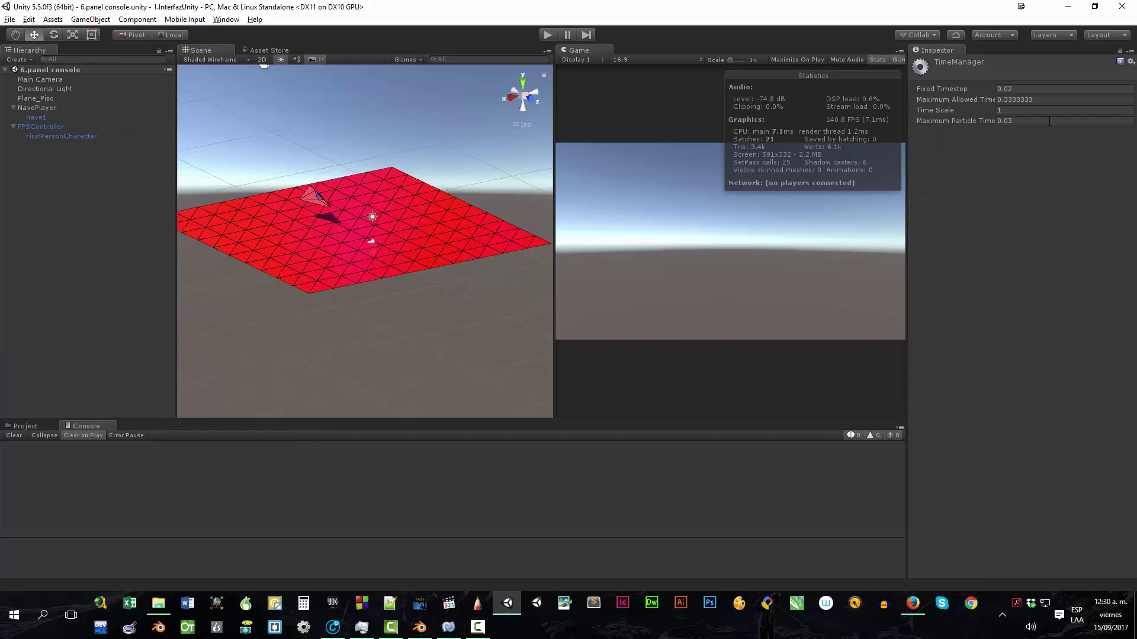
# Open the Player project settings and review the company, icon, rendering, configuration, optimization and logging options.
pyautogui.click(28, 19)
pyautogui.moveTo(77, 307)
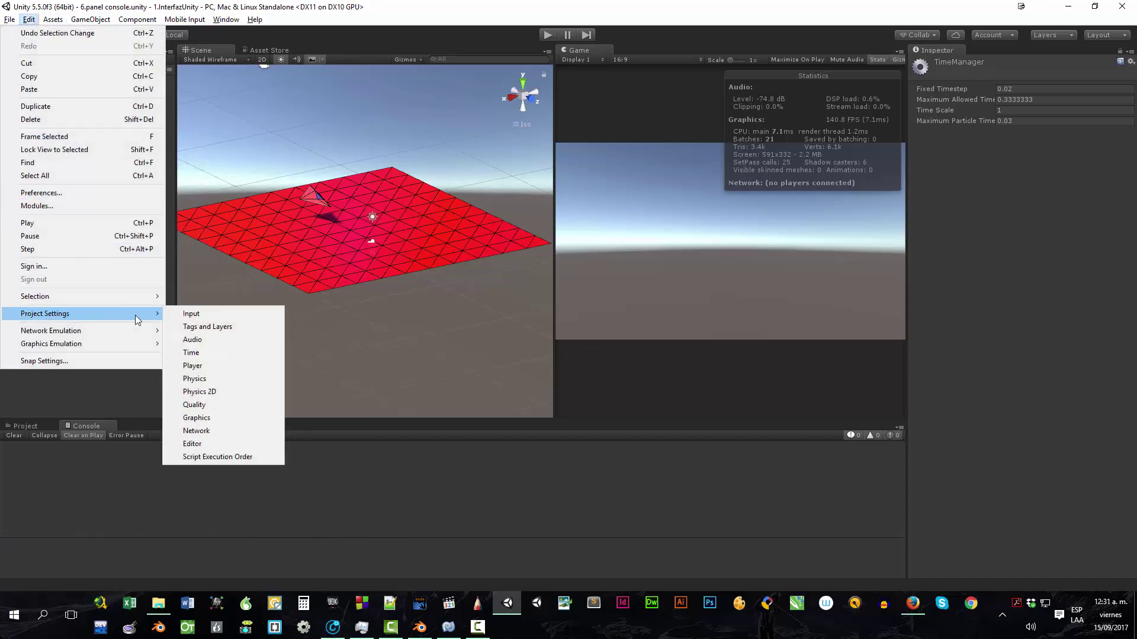
pyautogui.click(200, 366)
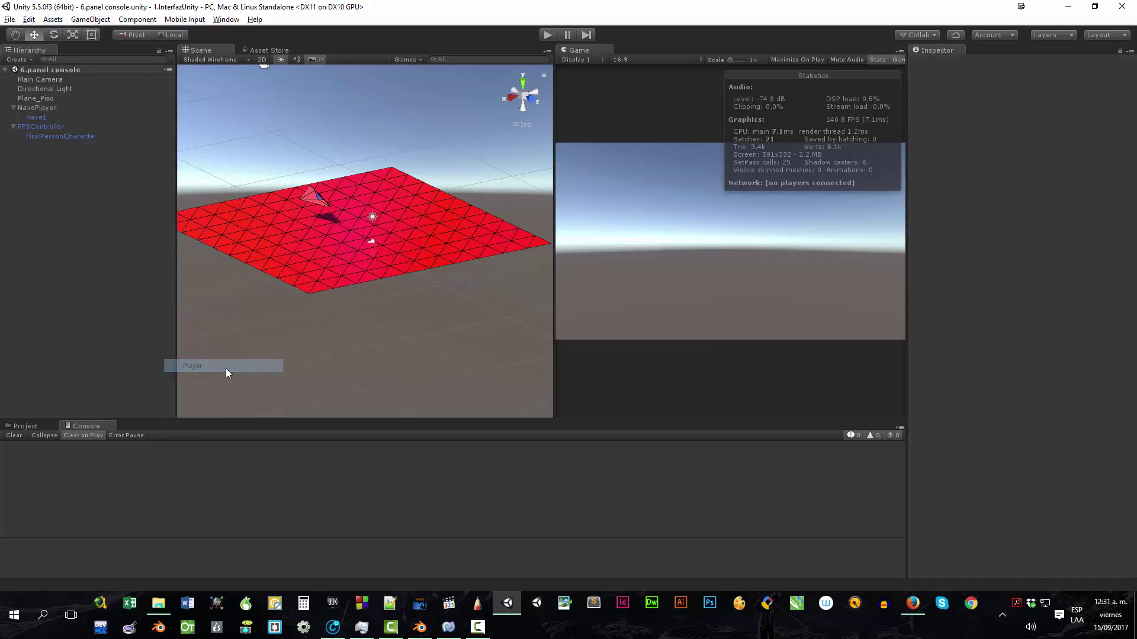
pyautogui.click(31, 19)
pyautogui.moveTo(101, 311)
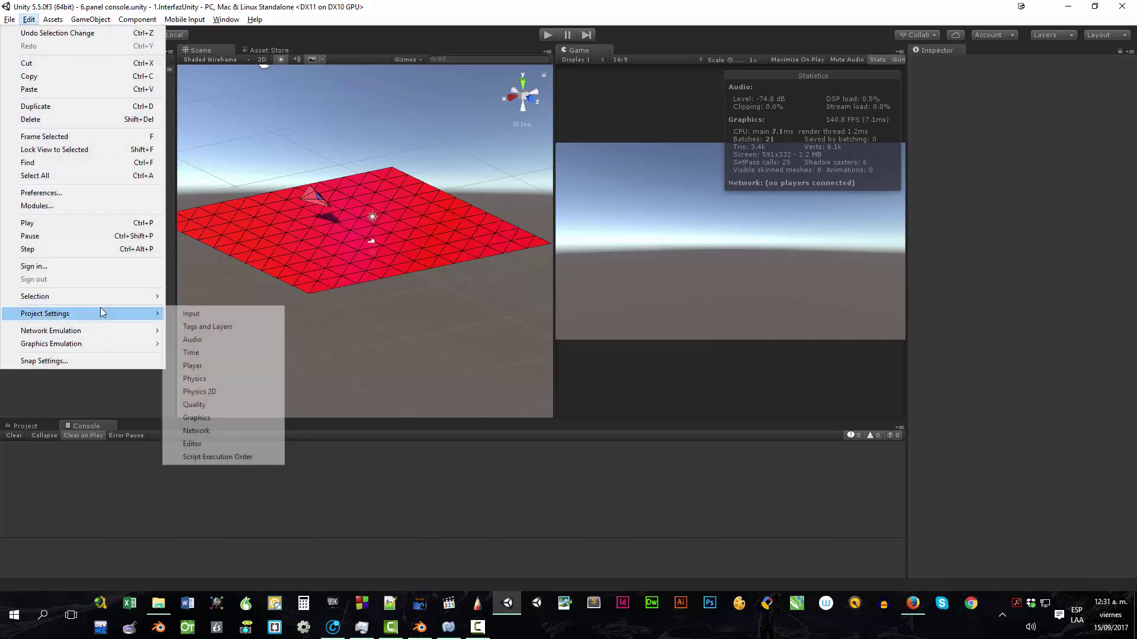
pyautogui.click(190, 368)
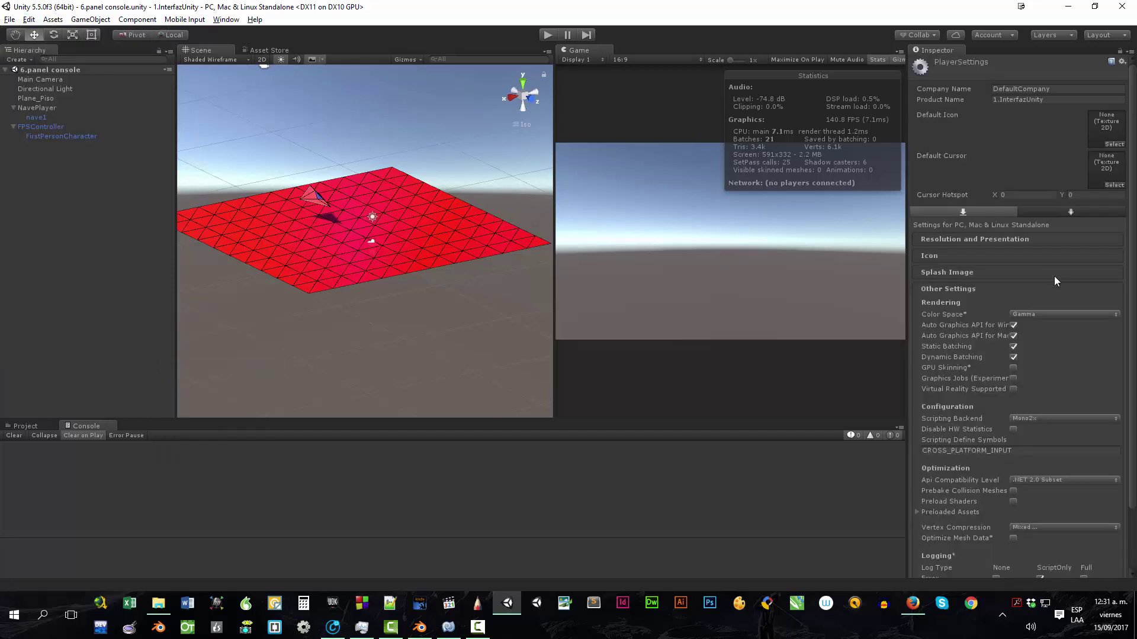
pyautogui.scroll(-2, 1052, 274)
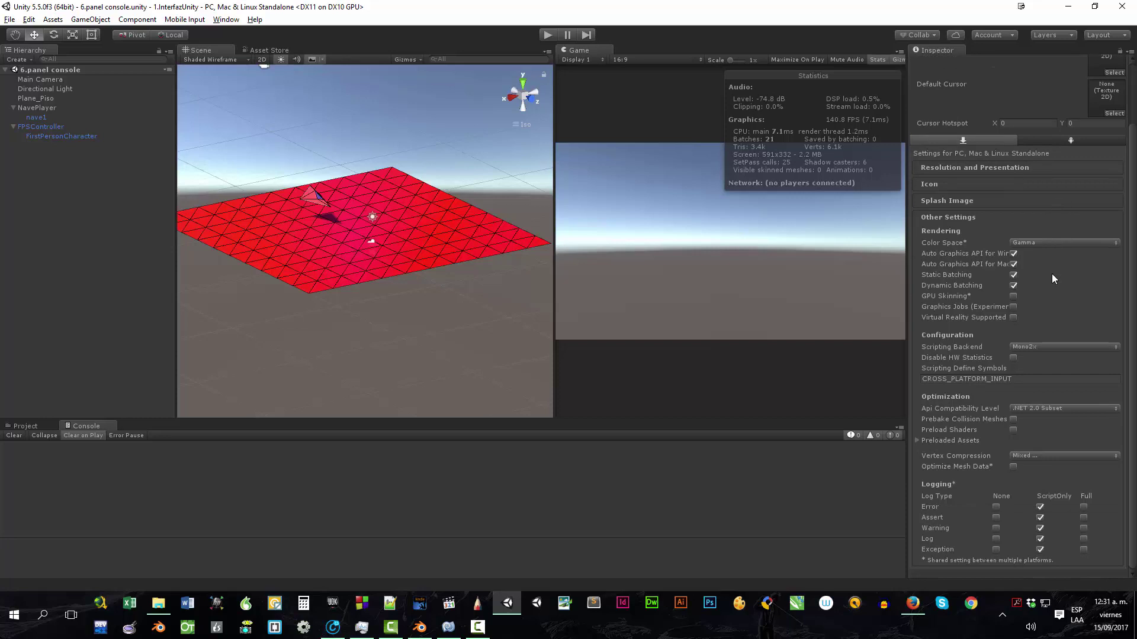
pyautogui.scroll(2, 1052, 273)
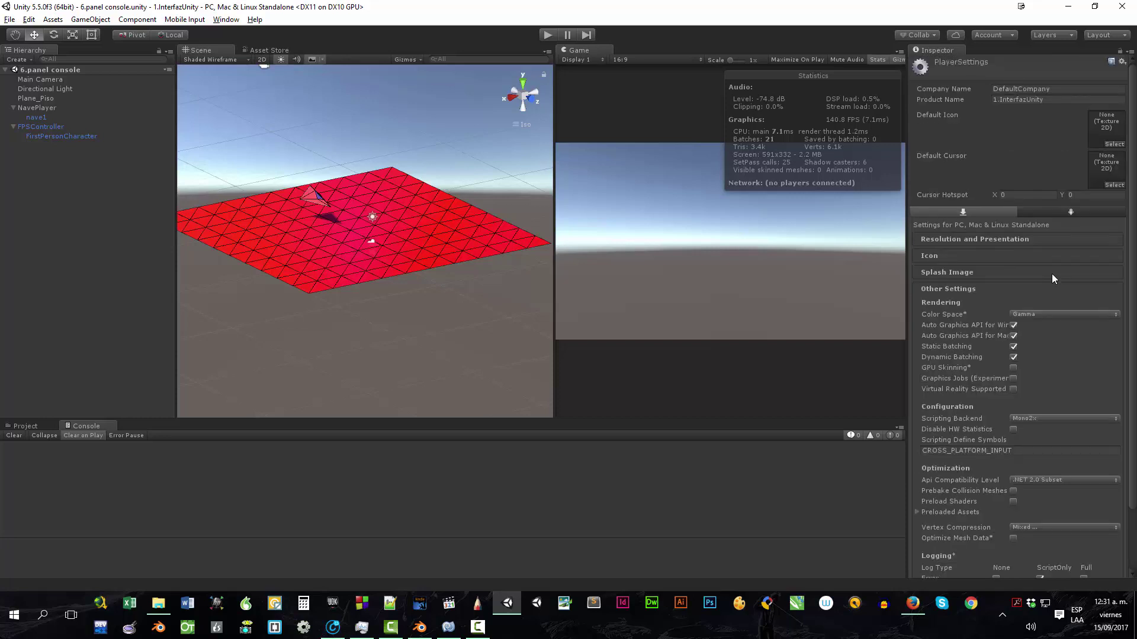
# Open the Physics project settings to review gravity, default material, solver options and the layer collision matrix.
pyautogui.click(28, 19)
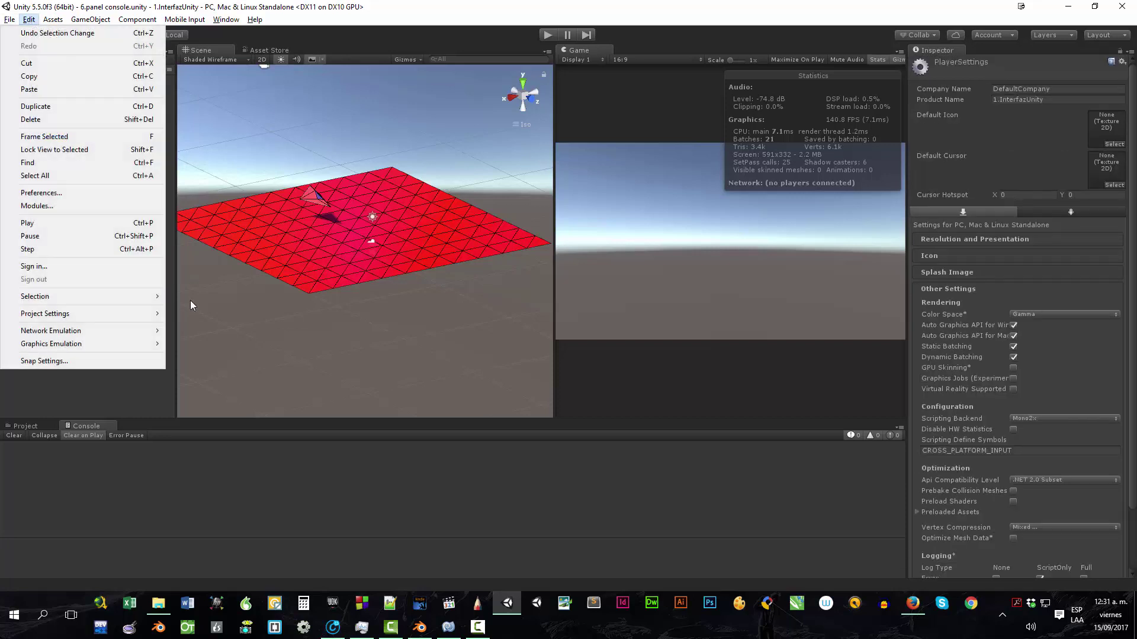
pyautogui.moveTo(101, 313)
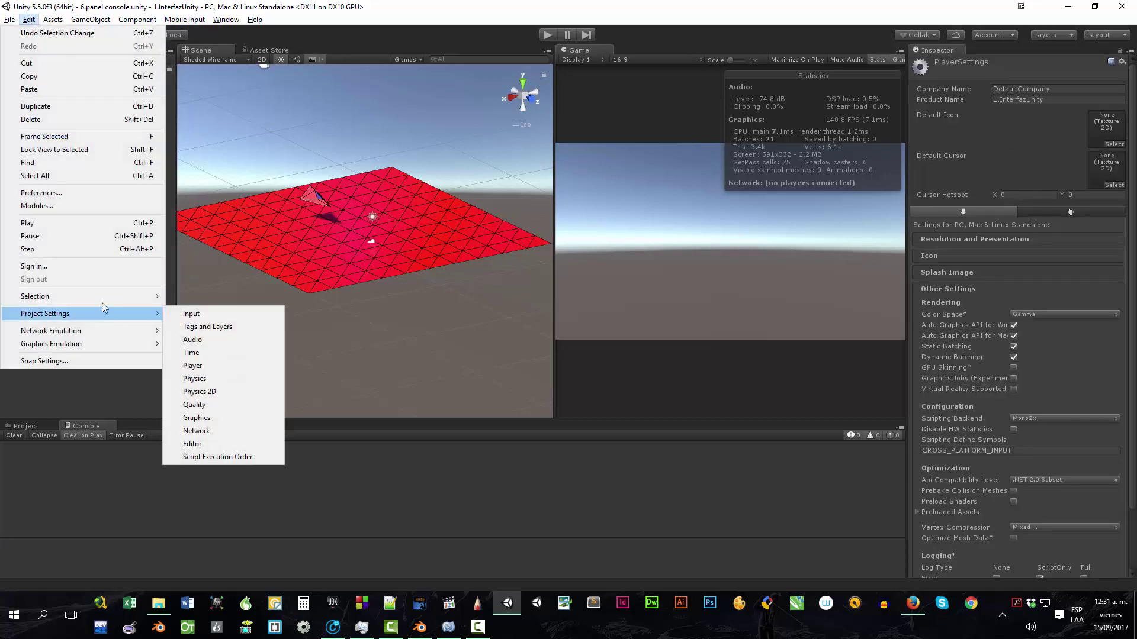
pyautogui.click(225, 381)
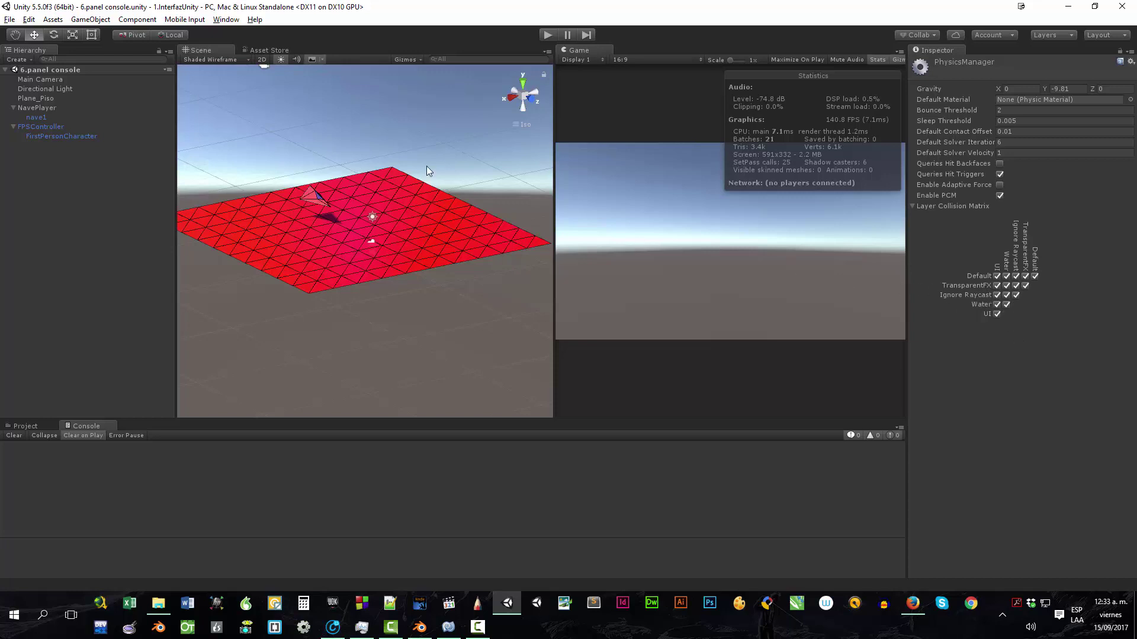
# Open the Physics 2D project settings to review gravity, iteration, correction and tolerance options.
pyautogui.click(34, 21)
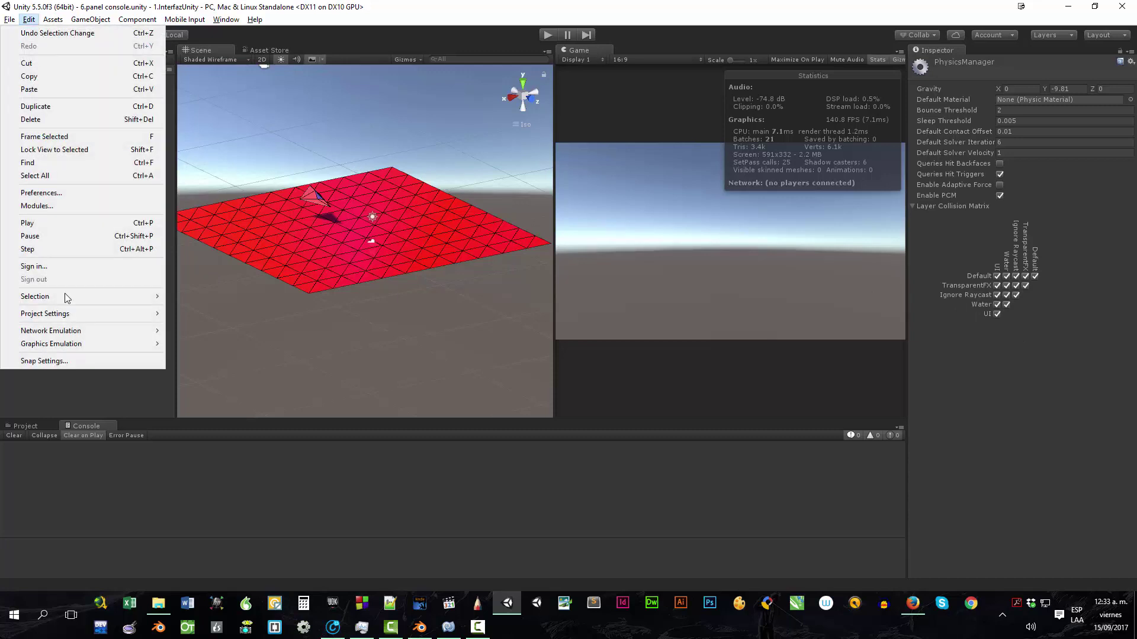
pyautogui.moveTo(76, 300)
pyautogui.moveTo(134, 316)
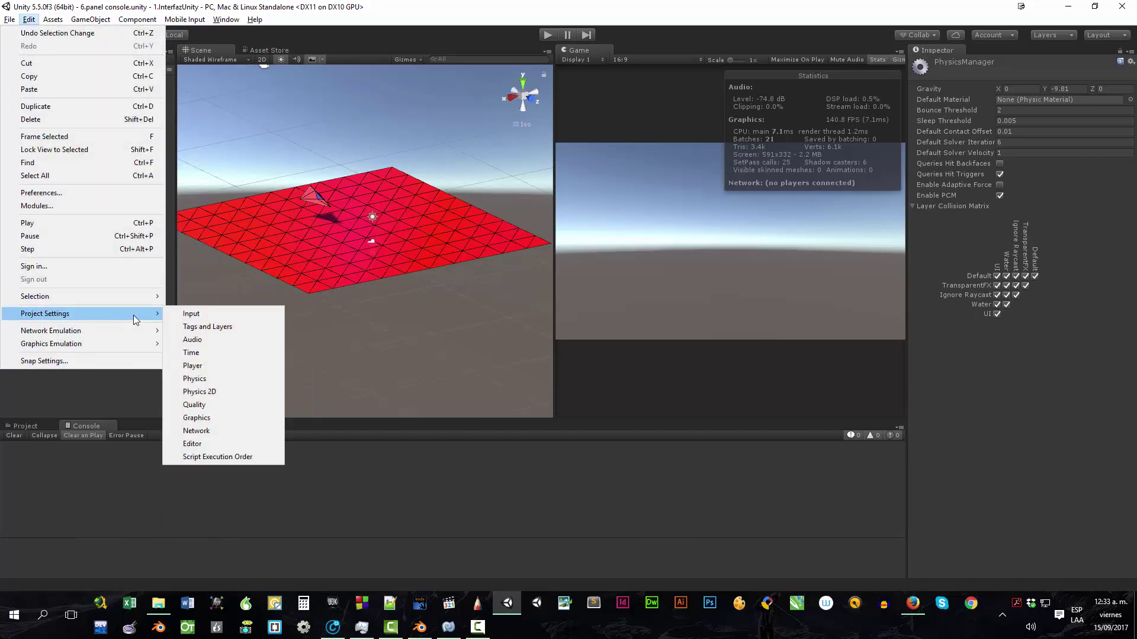
pyautogui.click(230, 392)
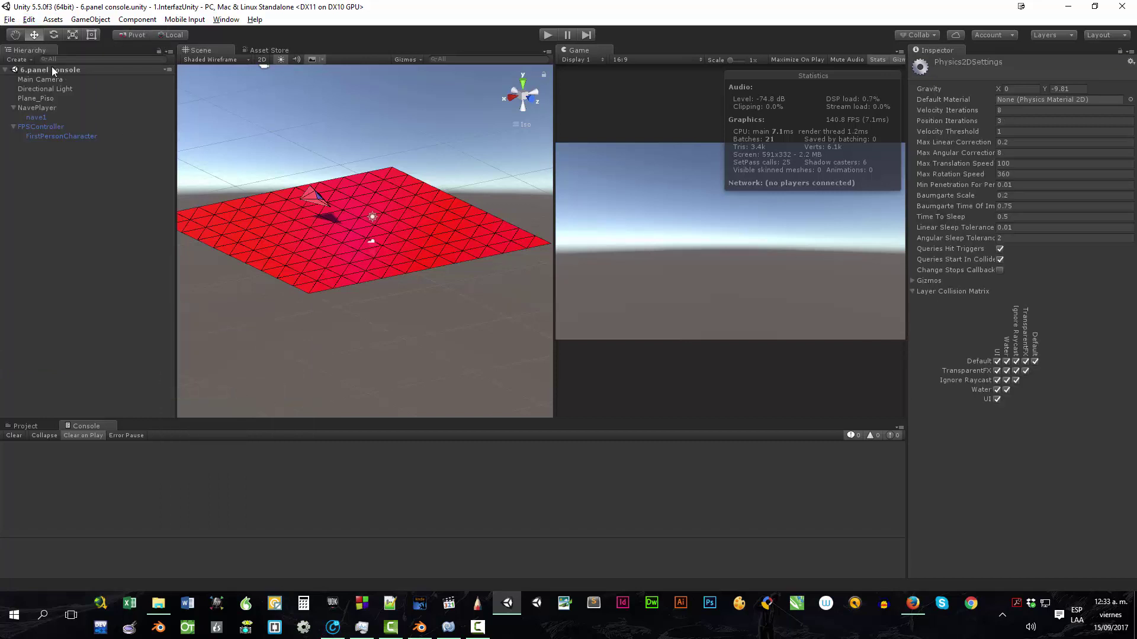
# Open the Quality project settings to review the quality levels and their rendering, shadow and other options.
pyautogui.click(31, 20)
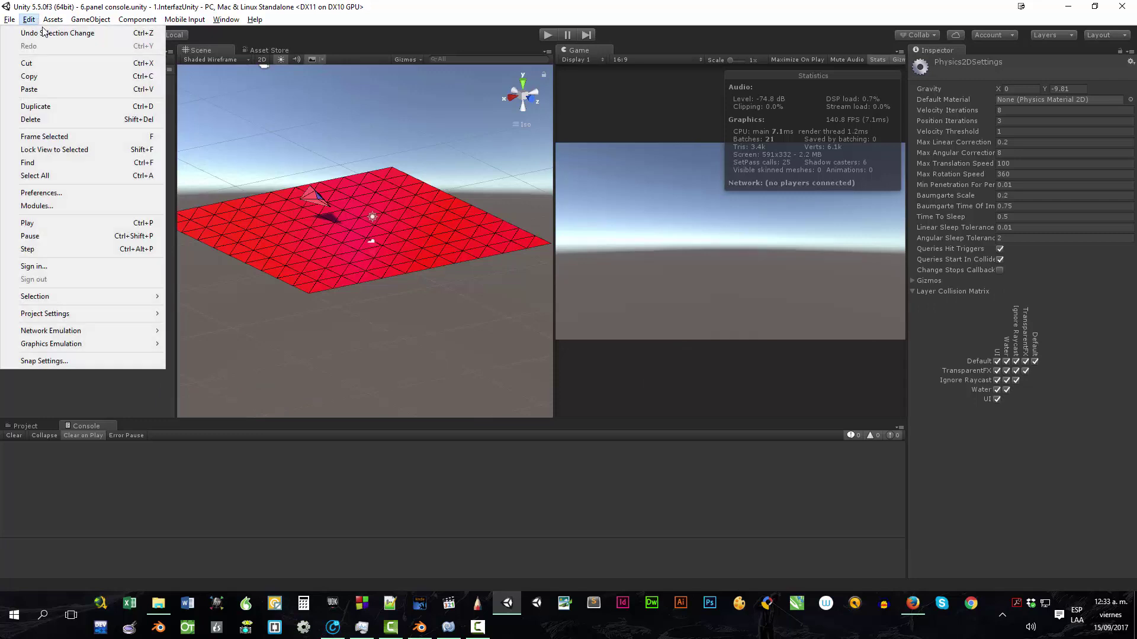
pyautogui.moveTo(124, 312)
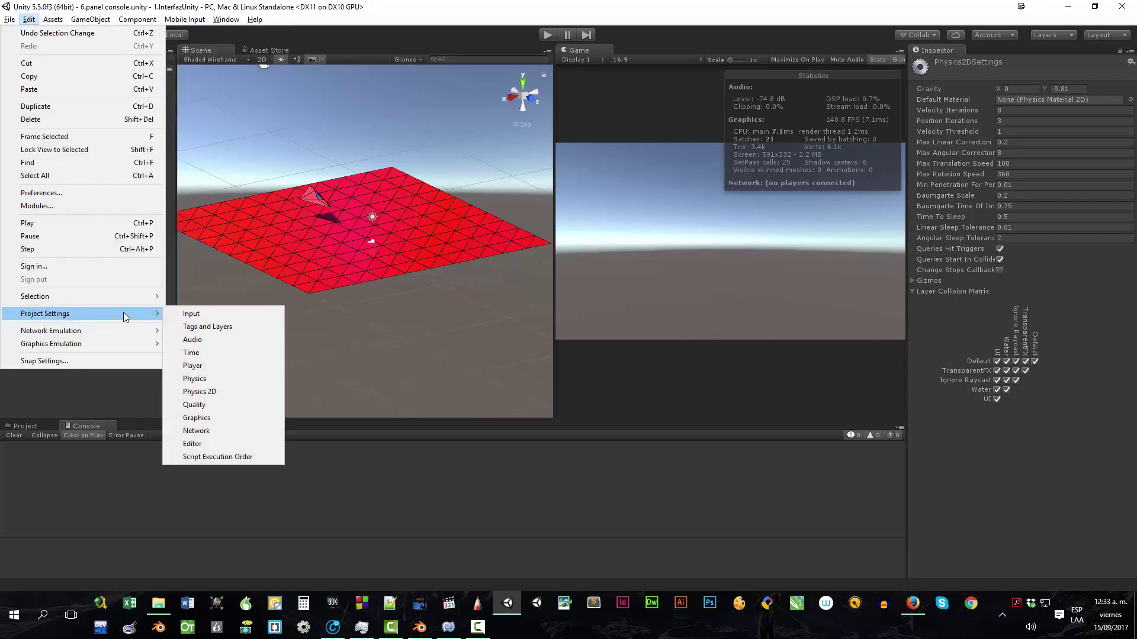
pyautogui.click(239, 404)
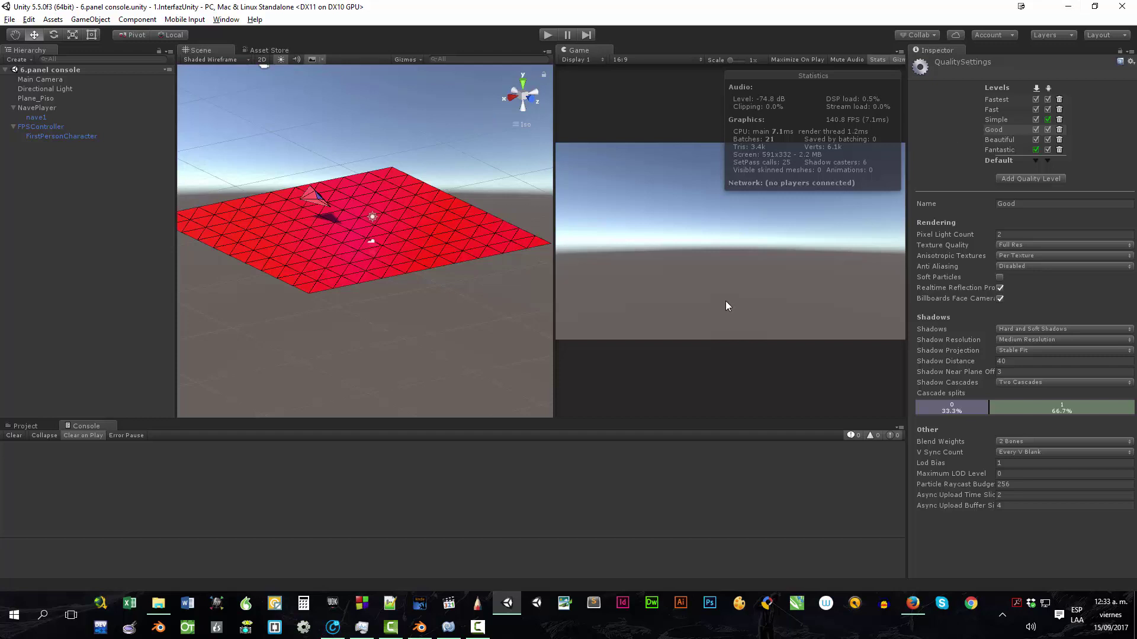
pyautogui.scroll(1, 746, 294)
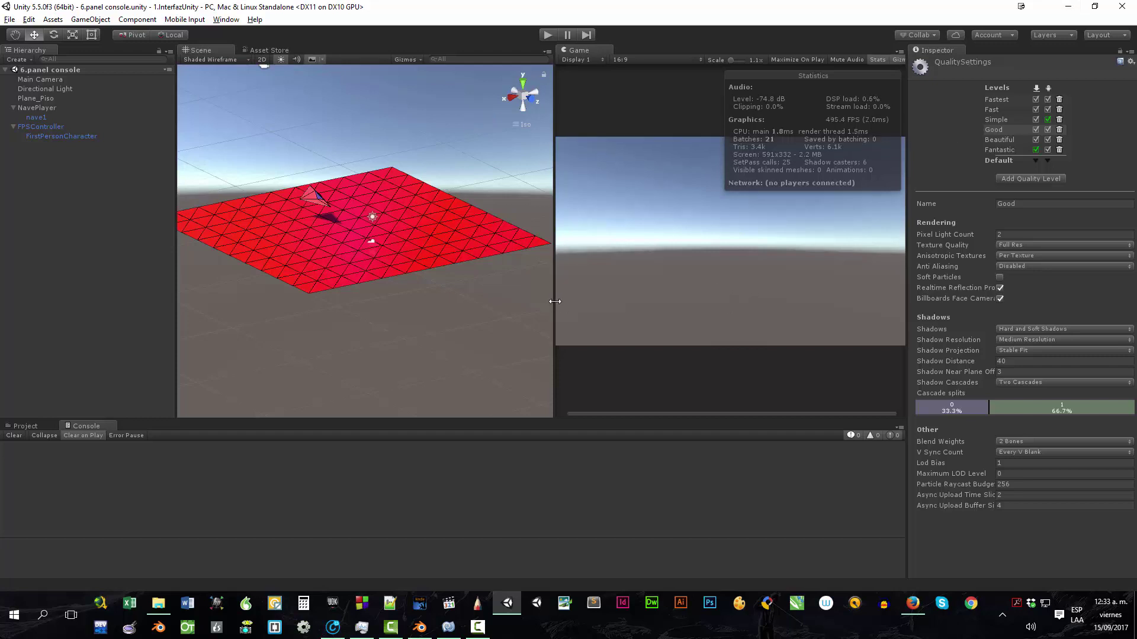
pyautogui.click(468, 310)
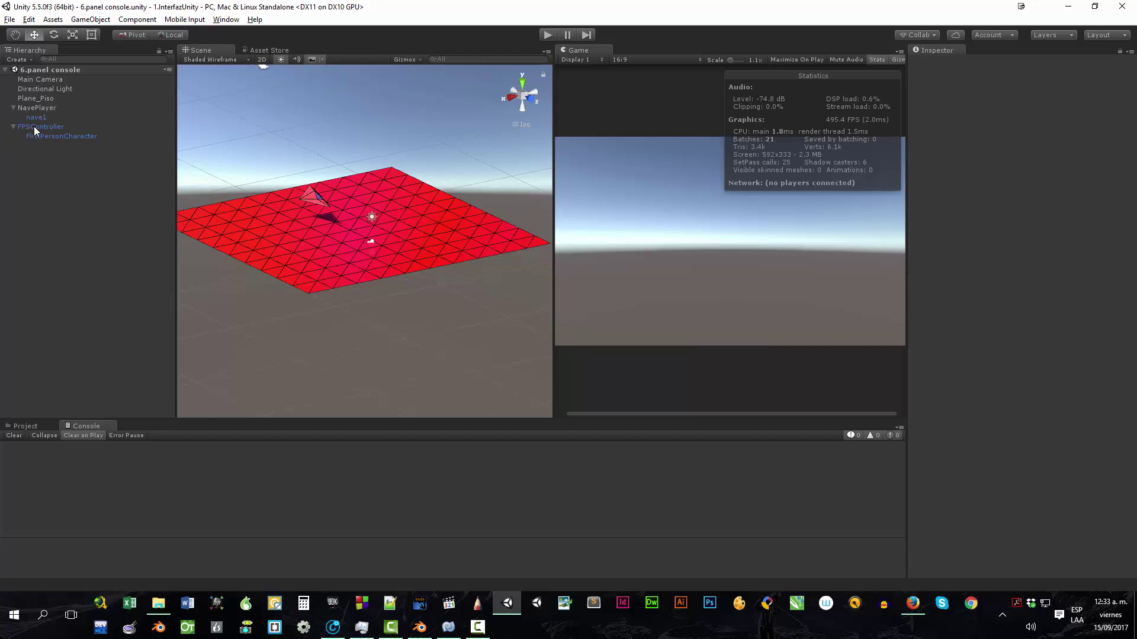
pyautogui.click(29, 19)
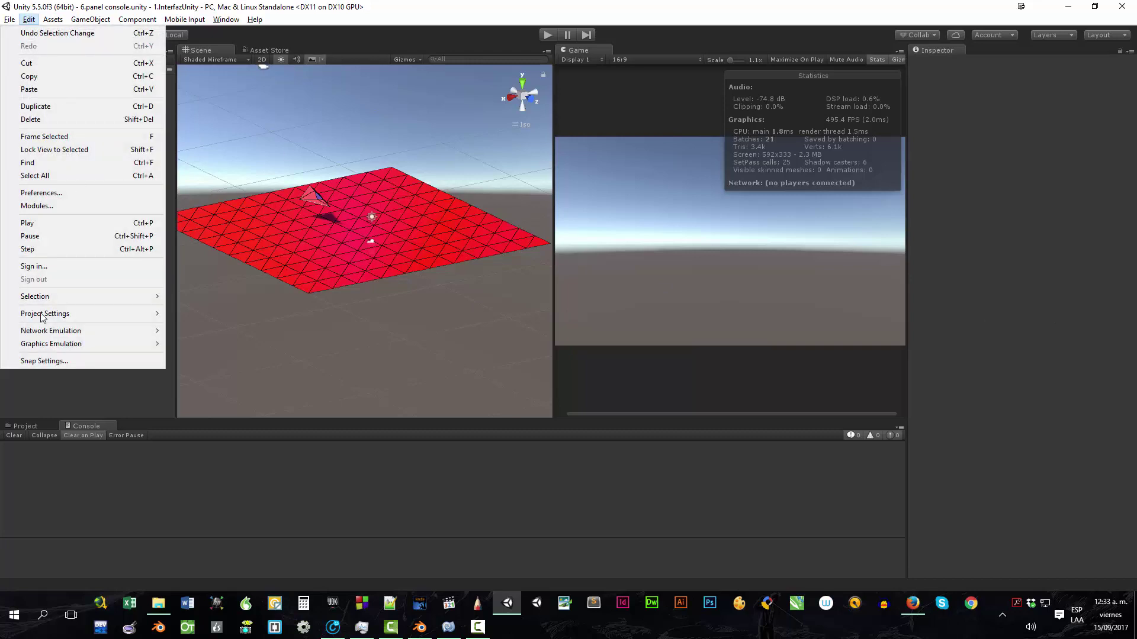
pyautogui.moveTo(52, 302)
pyautogui.moveTo(89, 317)
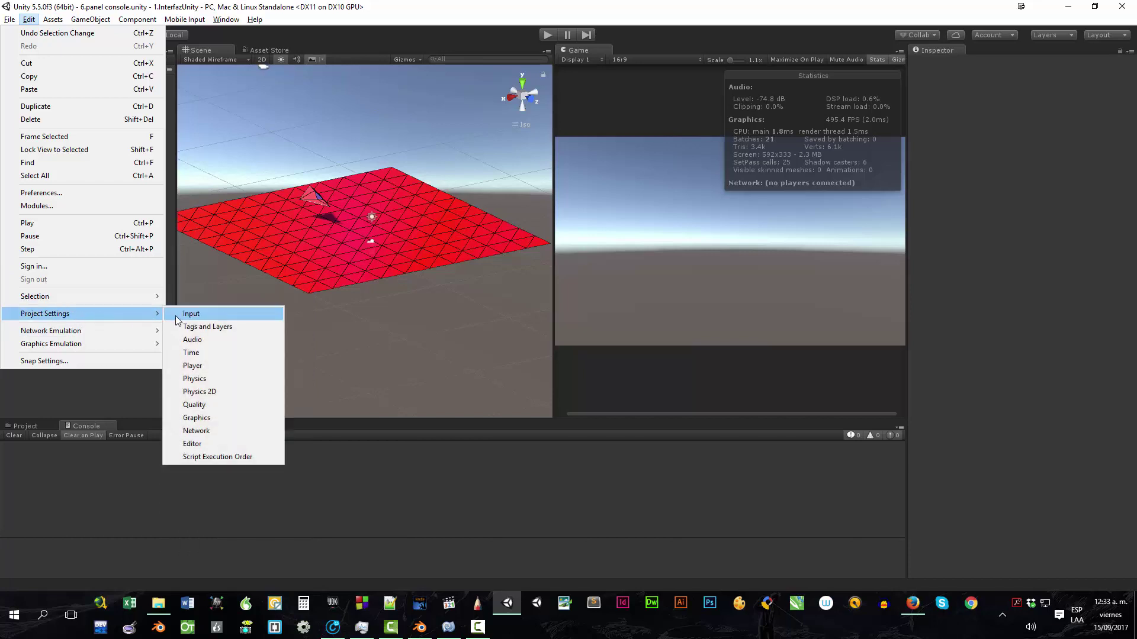
pyautogui.click(218, 405)
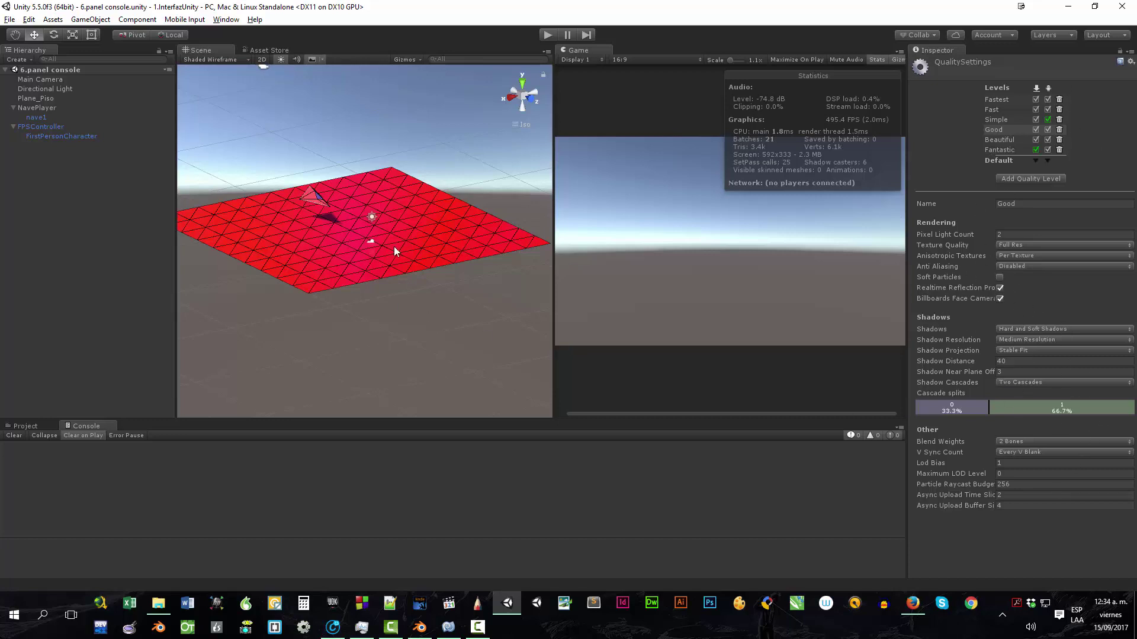
# Open the Graphics project settings and compare the tier settings of both platforms, ending on the standalone platform.
pyautogui.click(28, 19)
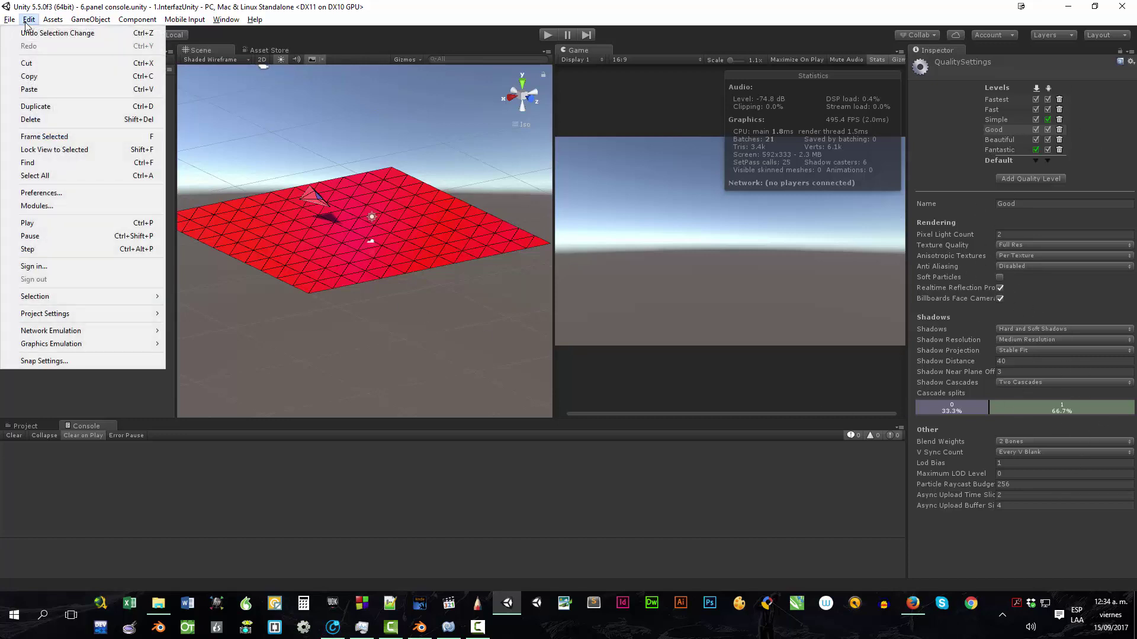
pyautogui.moveTo(36, 314)
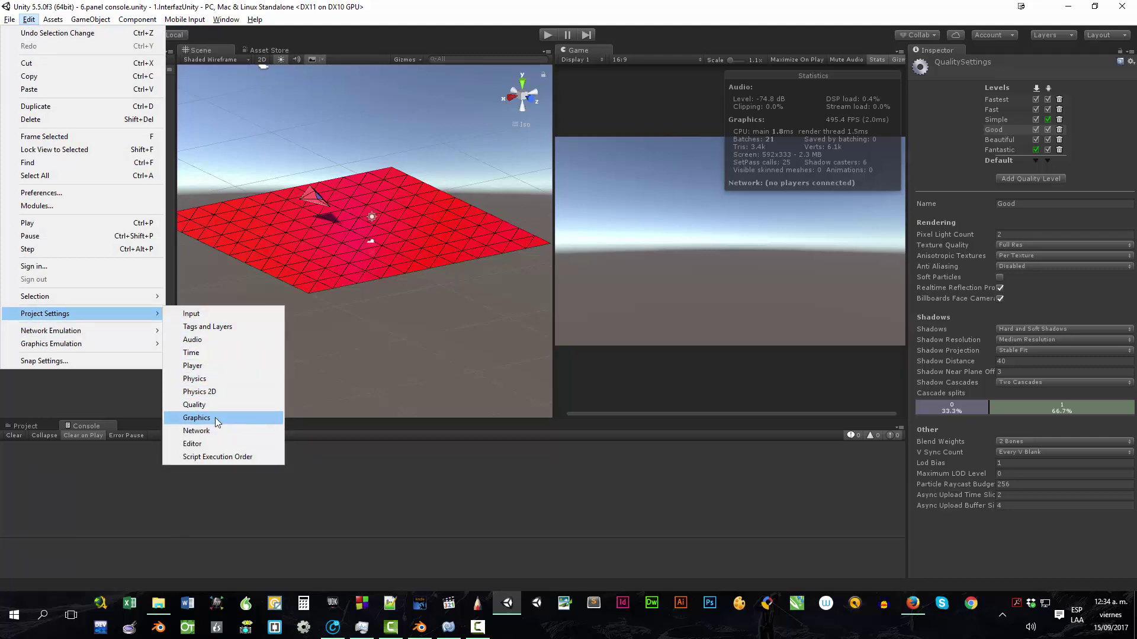
pyautogui.click(197, 418)
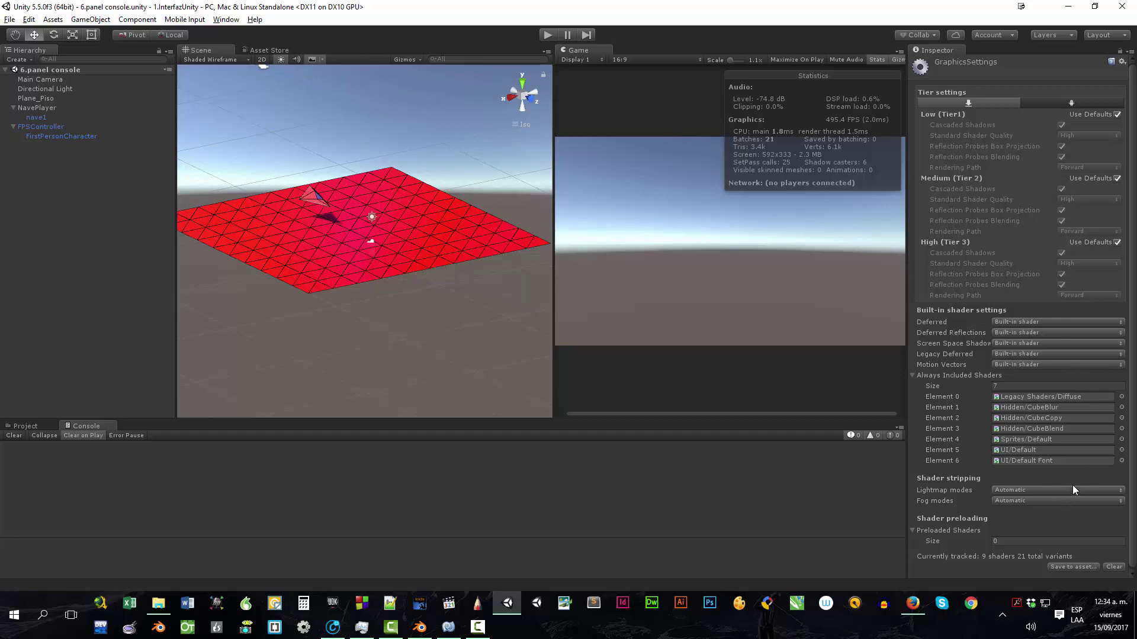
pyautogui.scroll(-1, 1072, 485)
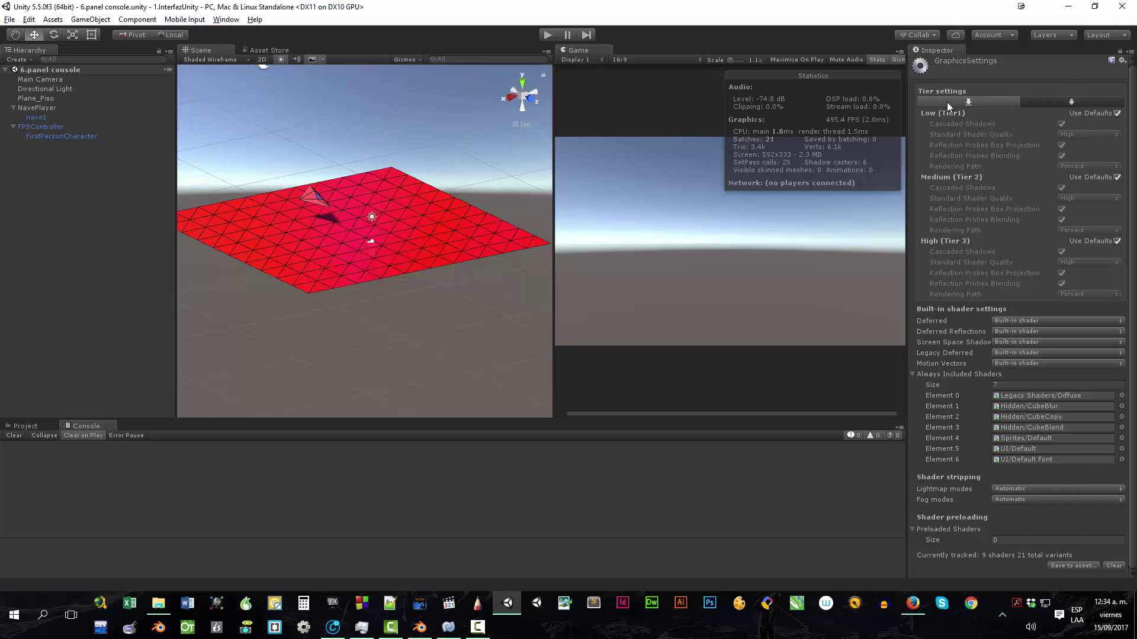
pyautogui.click(1065, 104)
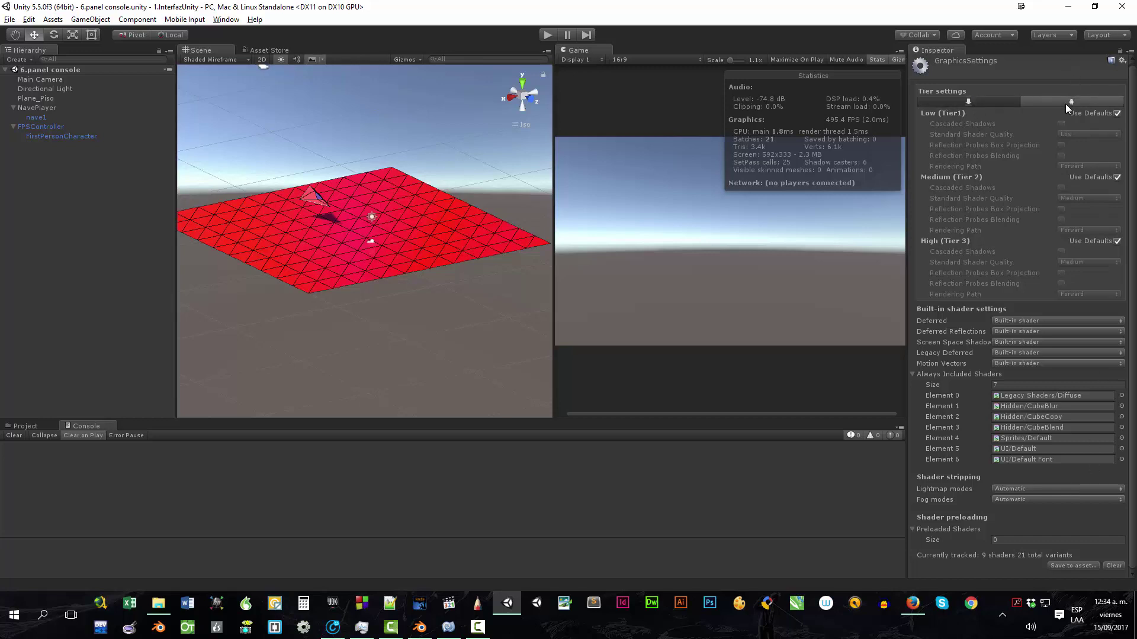
pyautogui.click(968, 103)
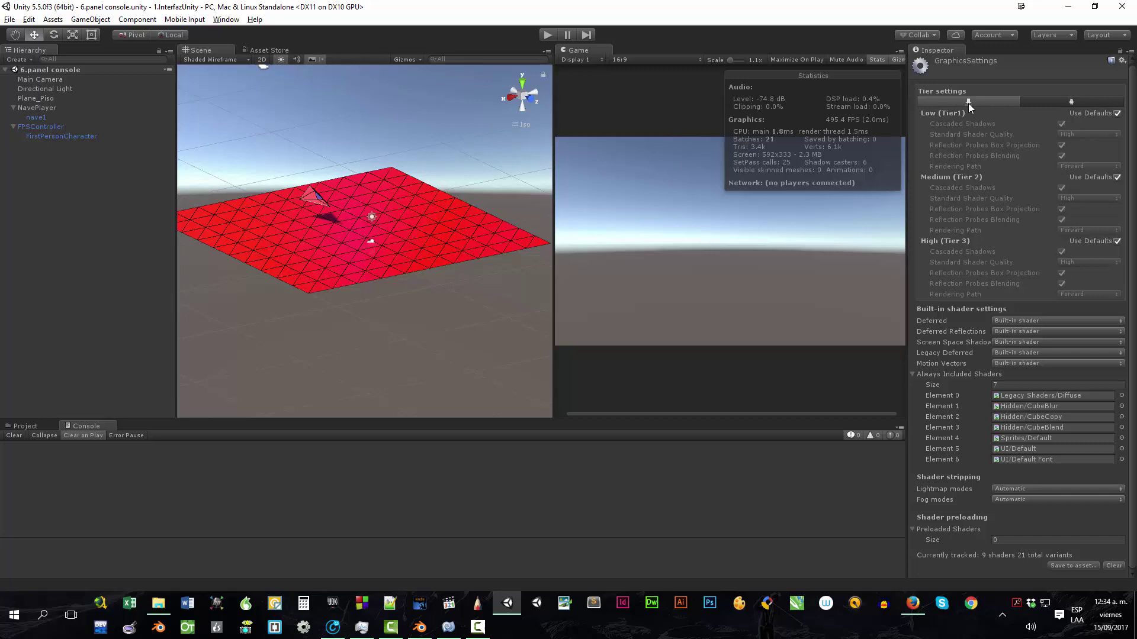
pyautogui.click(1057, 102)
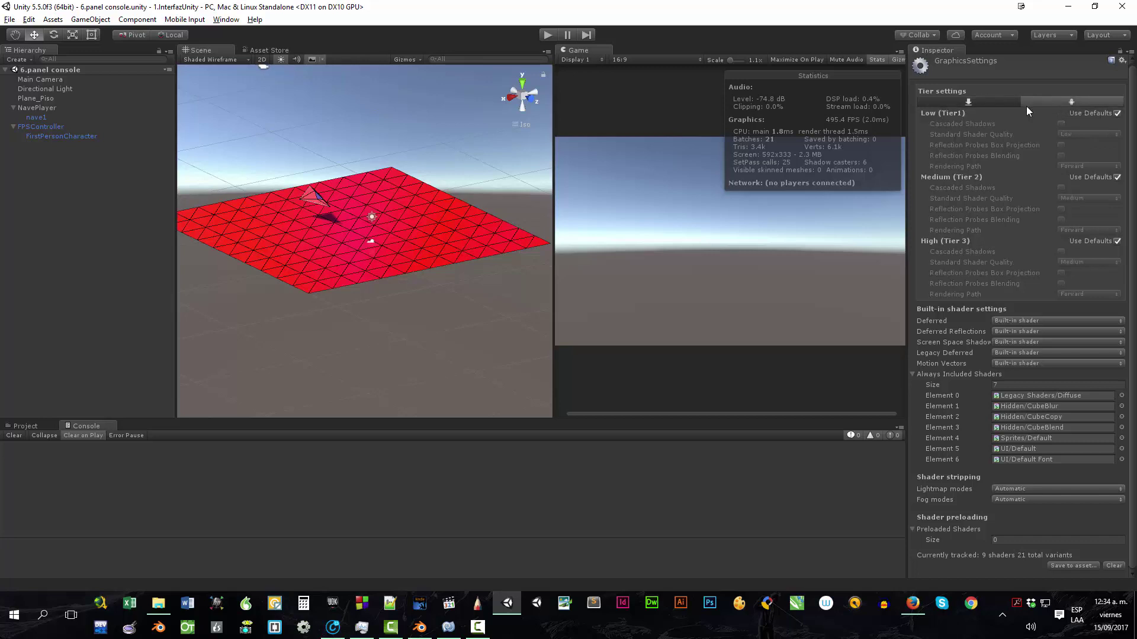
pyautogui.click(982, 105)
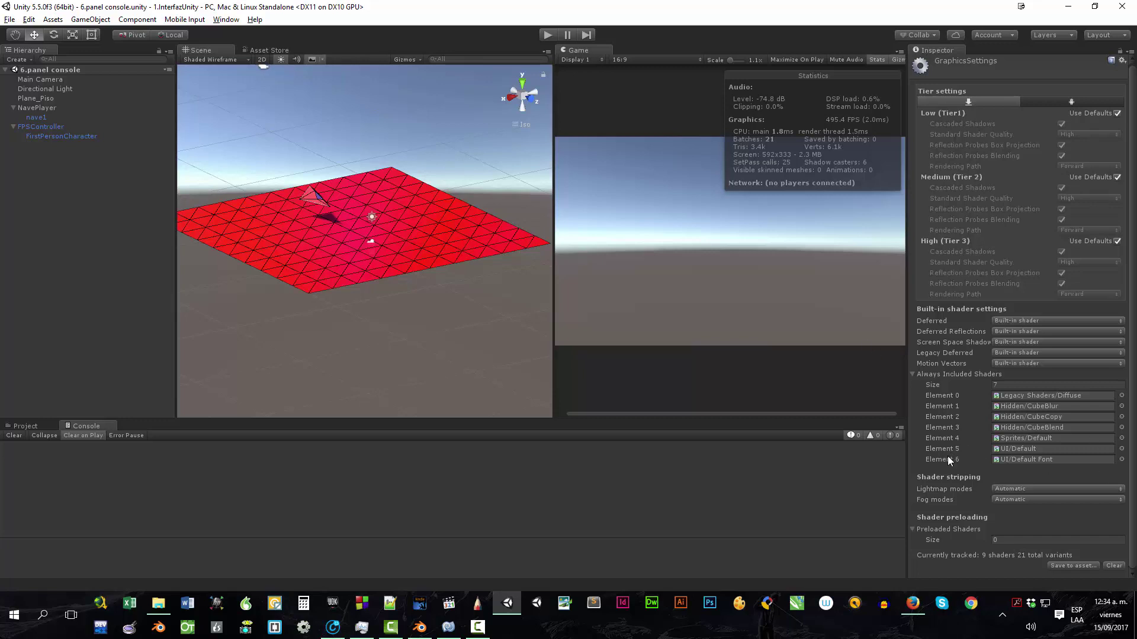
# Open the Network project settings to review the debug level and send rate.
pyautogui.click(29, 19)
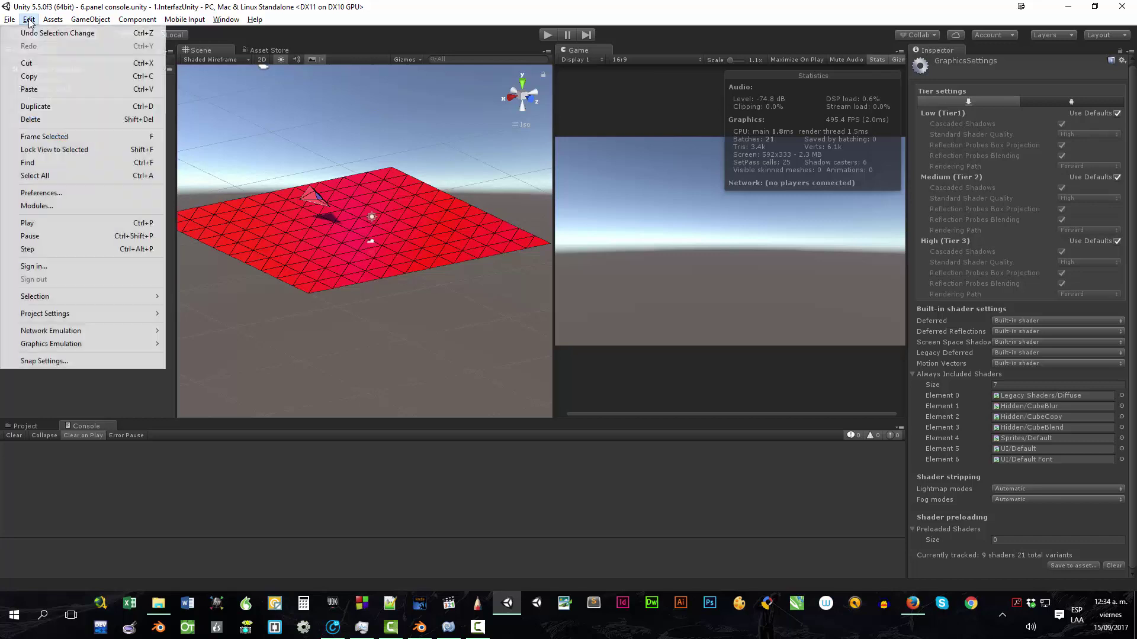
pyautogui.moveTo(97, 315)
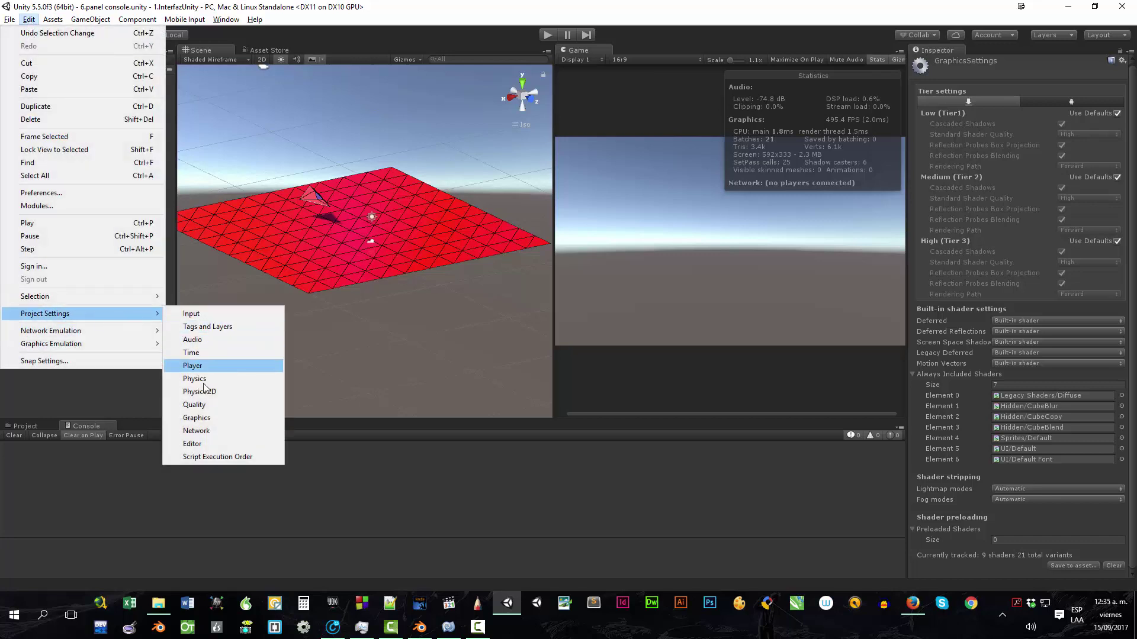
pyautogui.click(213, 431)
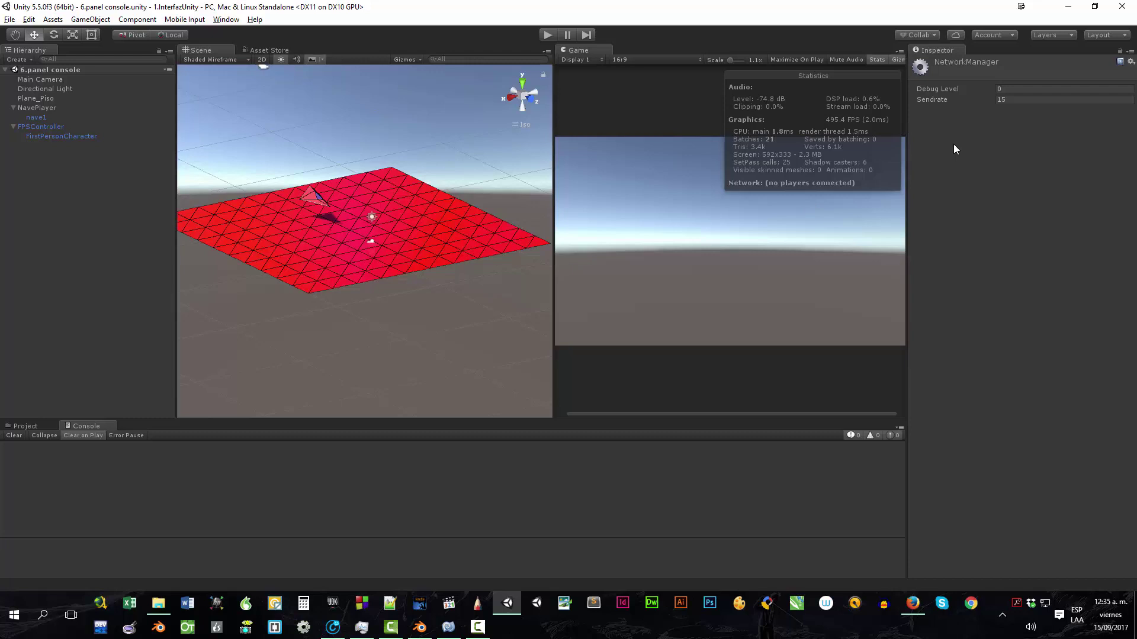
# Open the Editor project settings and review the Unity Remote device and joystick source options without changing them.
pyautogui.click(30, 20)
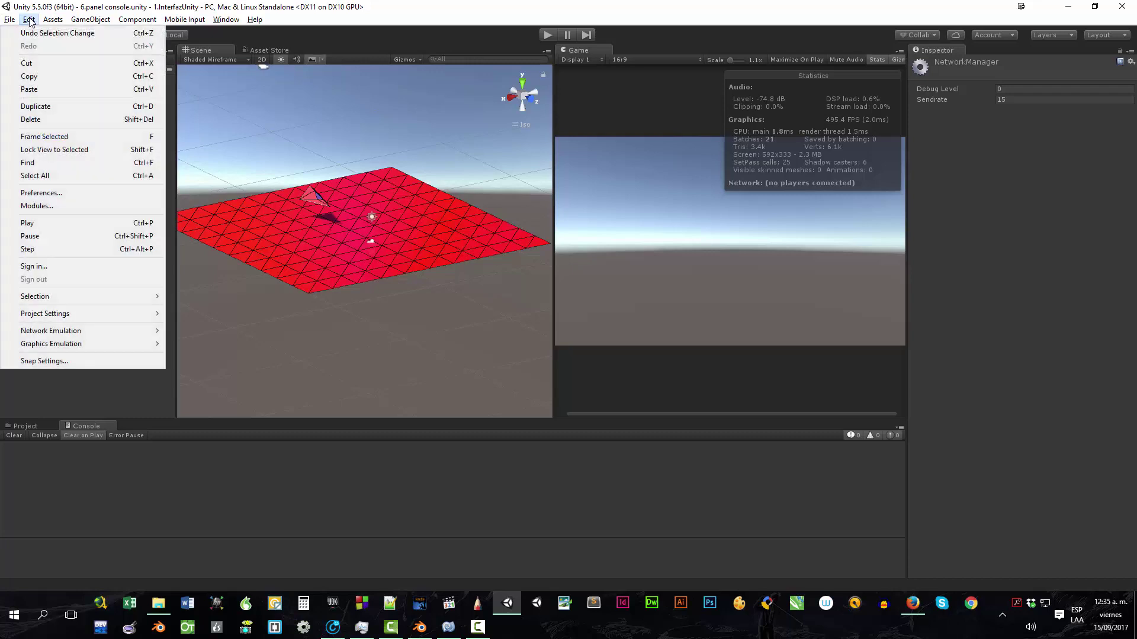
pyautogui.moveTo(148, 321)
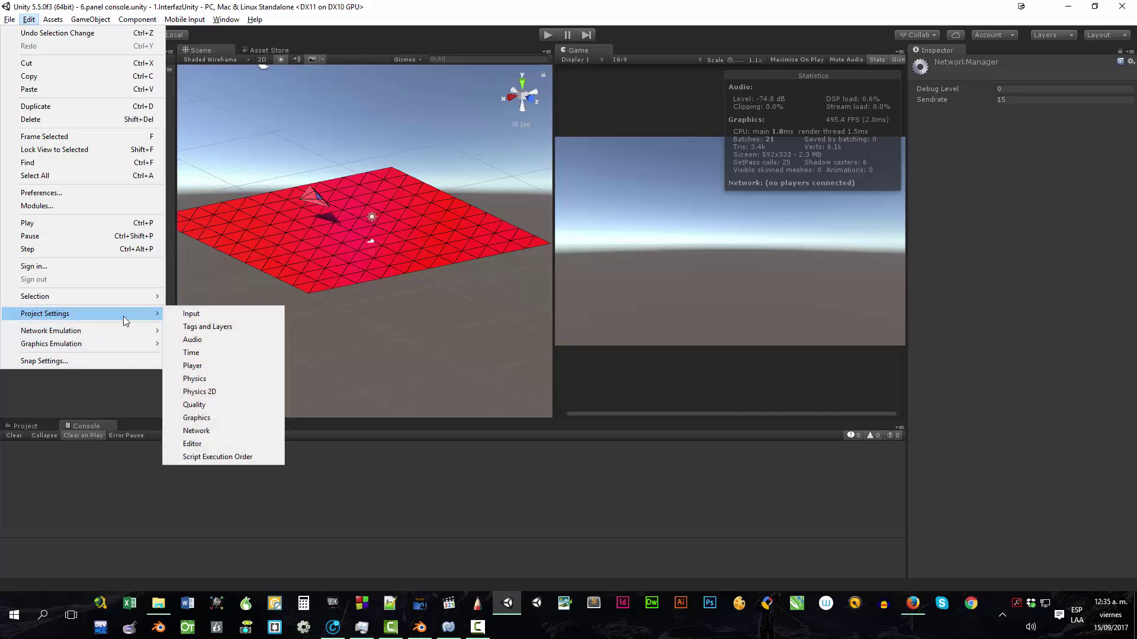
pyautogui.click(208, 444)
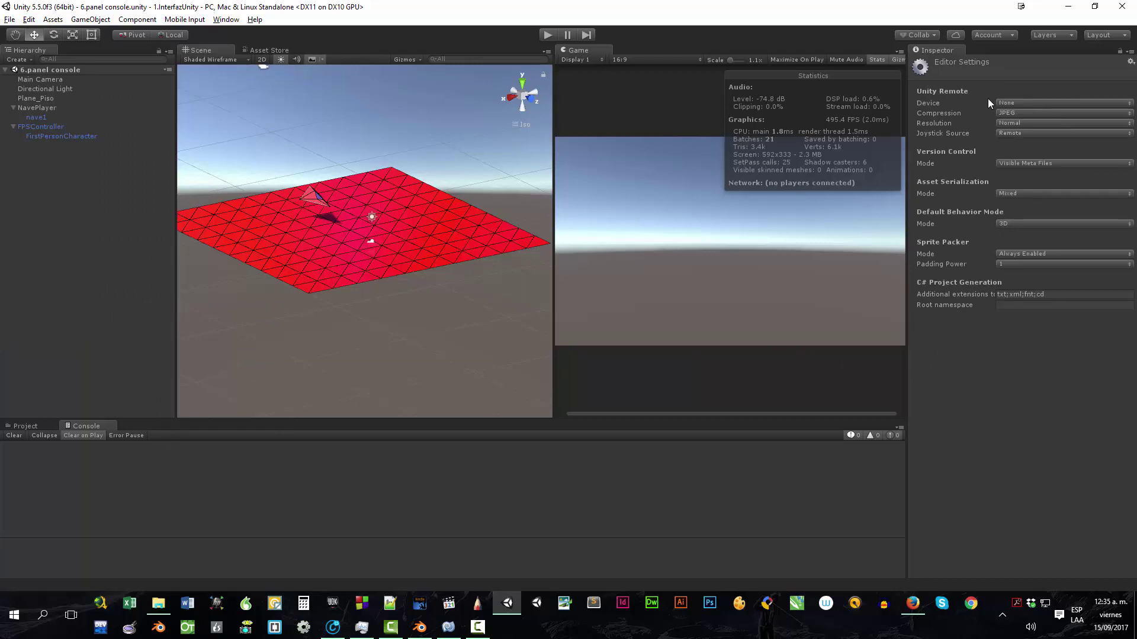
pyautogui.click(1030, 103)
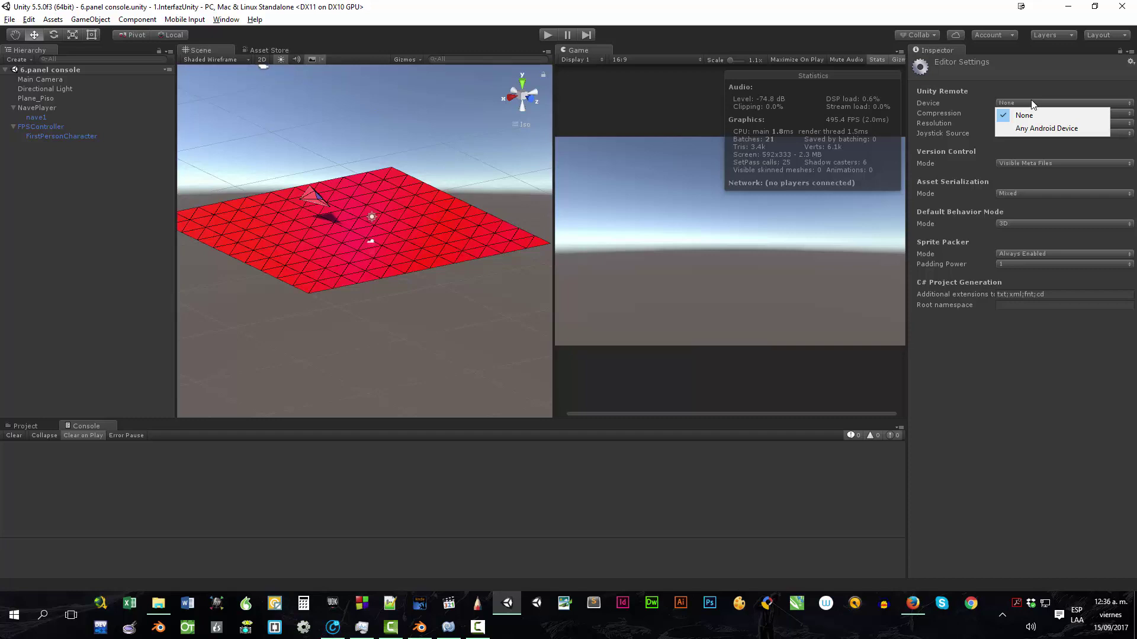
pyautogui.click(1063, 376)
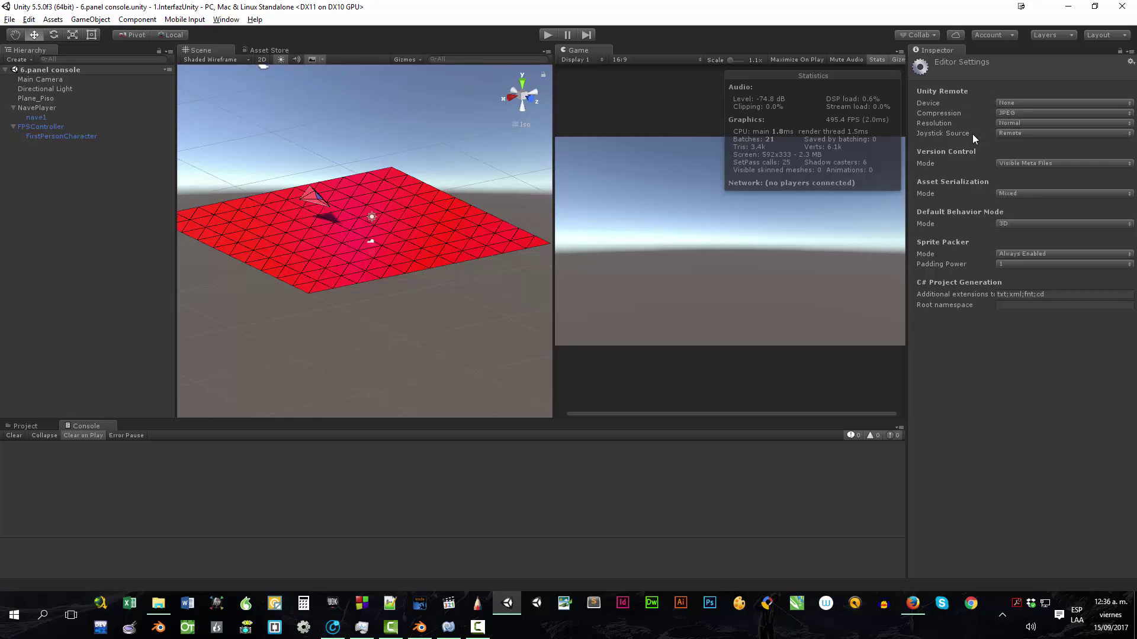
pyautogui.click(1040, 135)
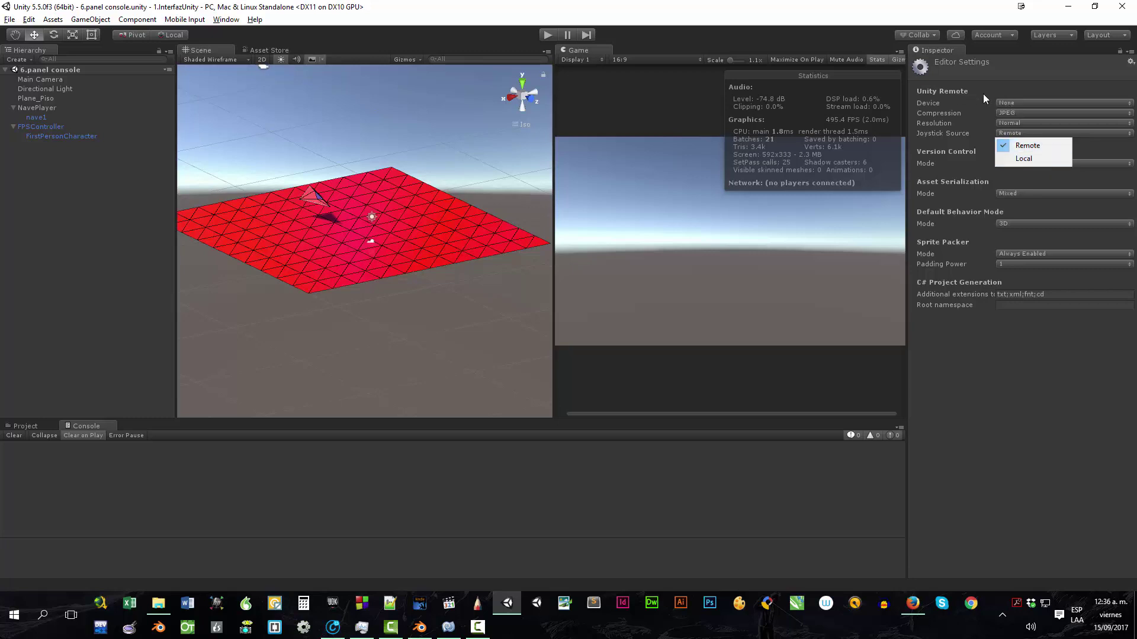
pyautogui.click(1041, 370)
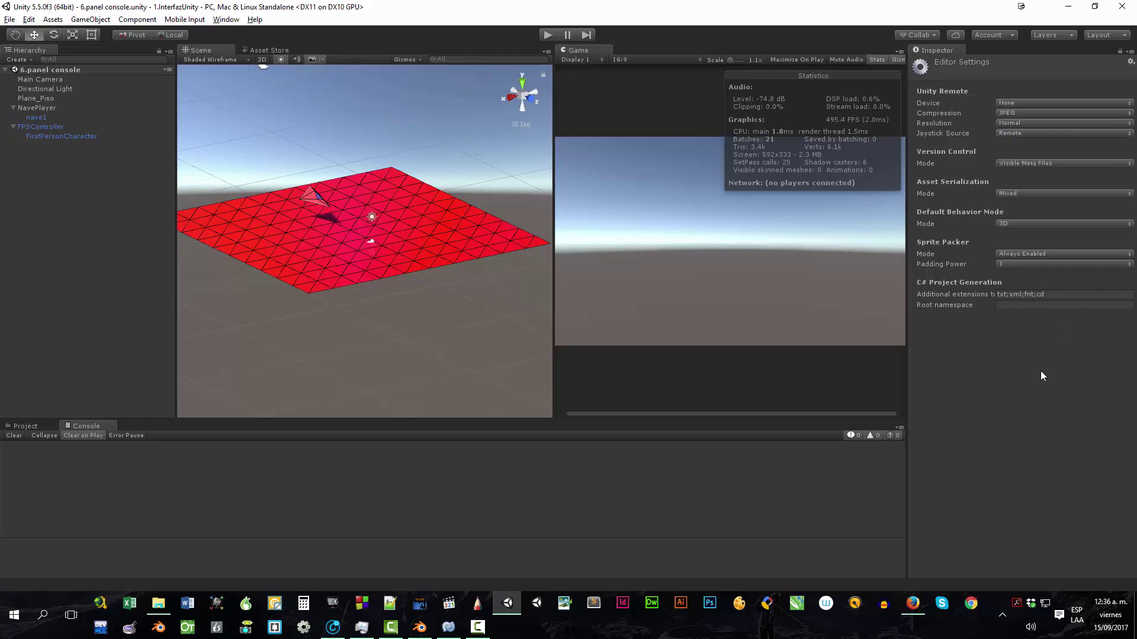
# Open the Script Execution Order project settings to review the custom script order.
pyautogui.click(10, 21)
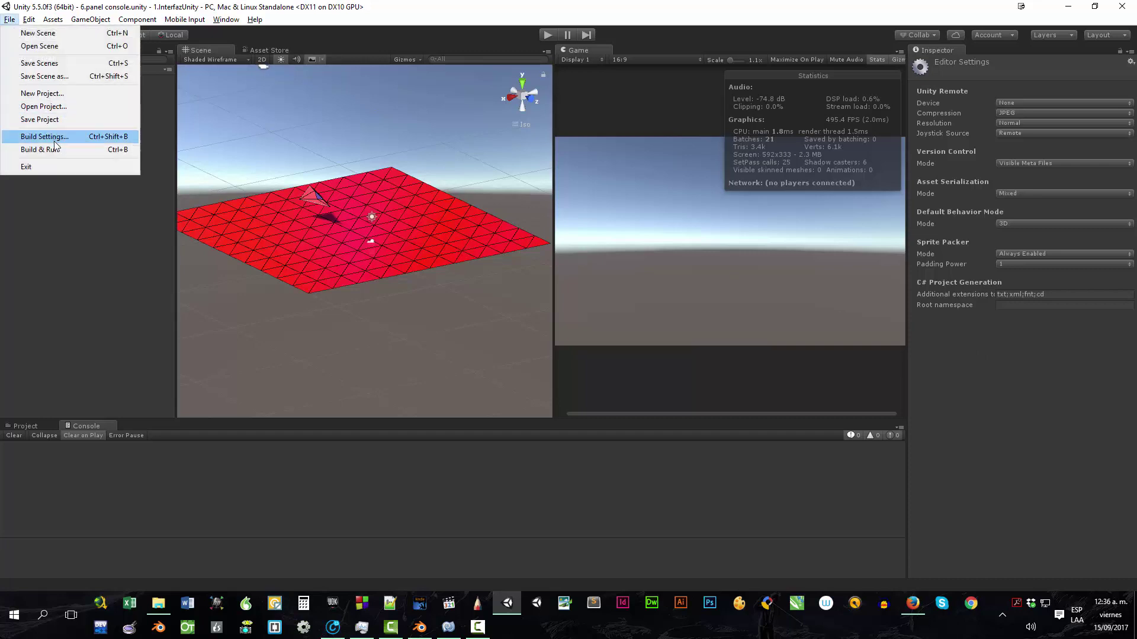
pyautogui.moveTo(42, 22)
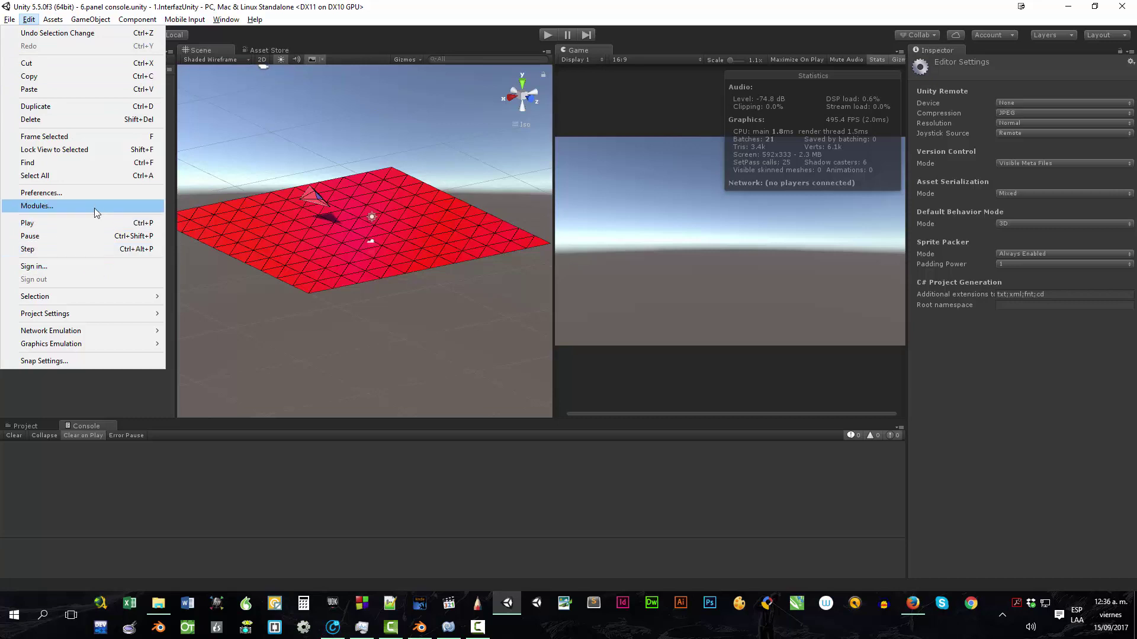
pyautogui.moveTo(95, 312)
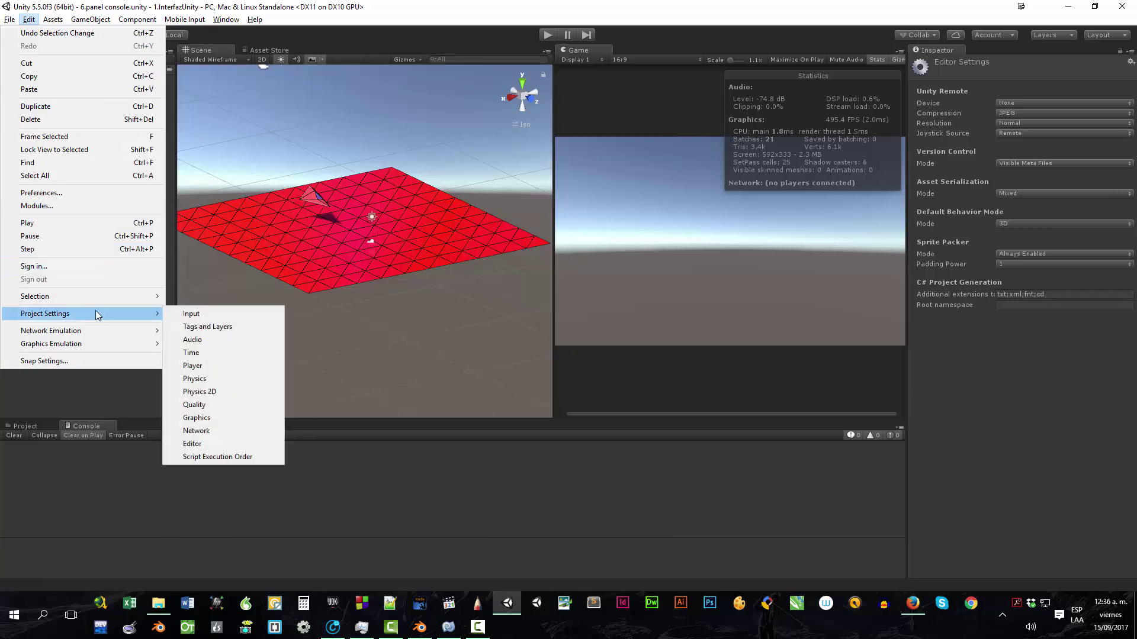
pyautogui.click(215, 458)
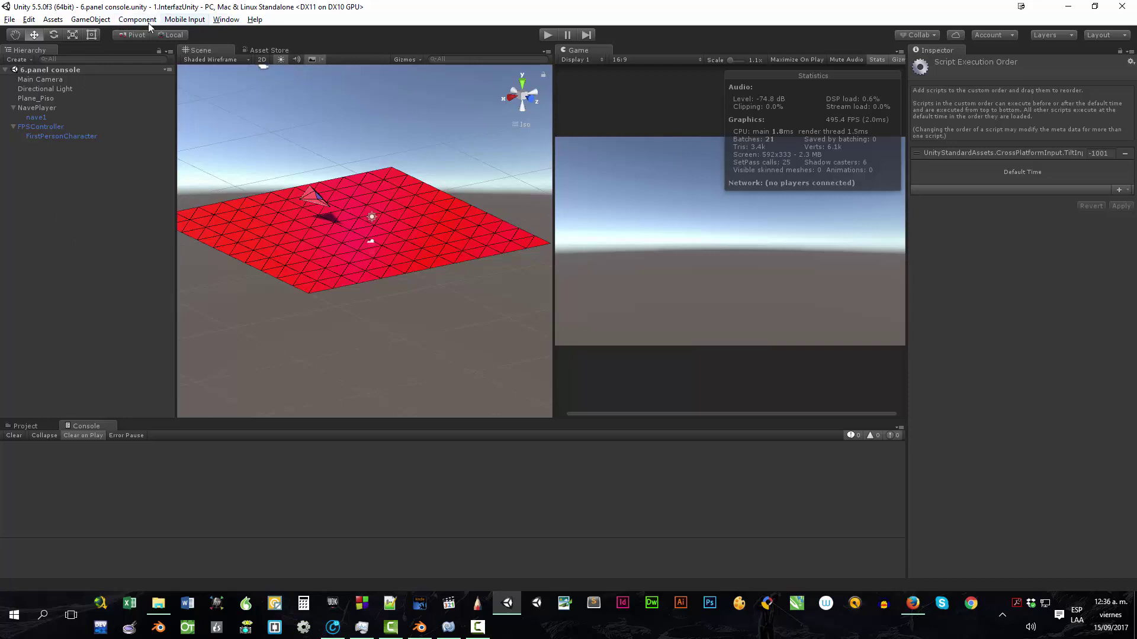
# Show the project's Assets folder in File Explorer, then minimize that window to return to Unity.
pyautogui.click(49, 19)
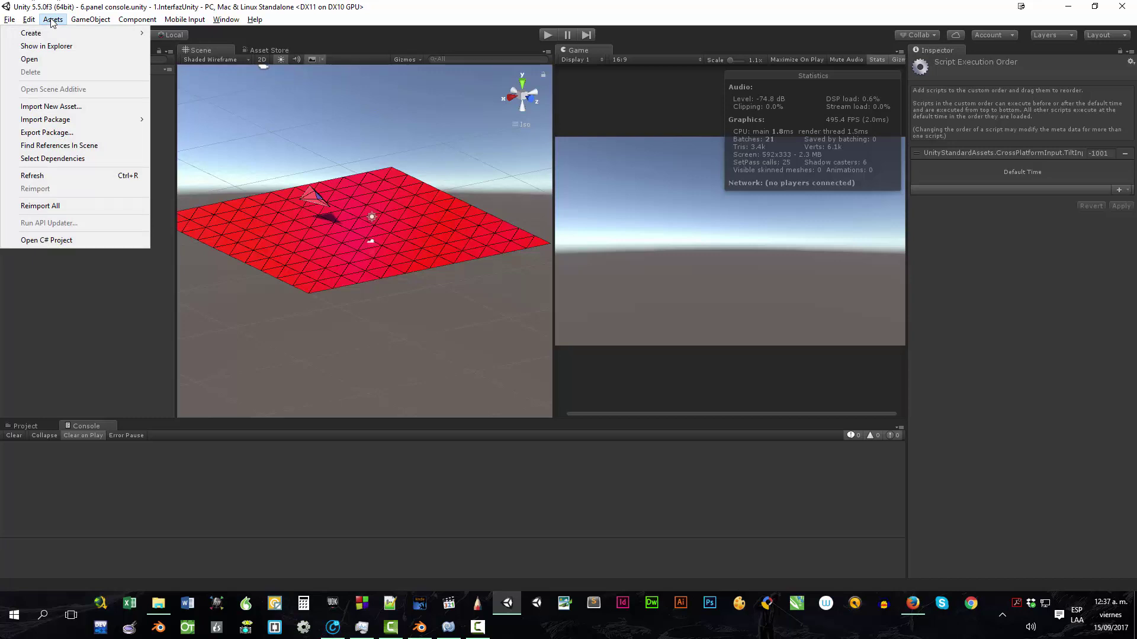
pyautogui.click(35, 47)
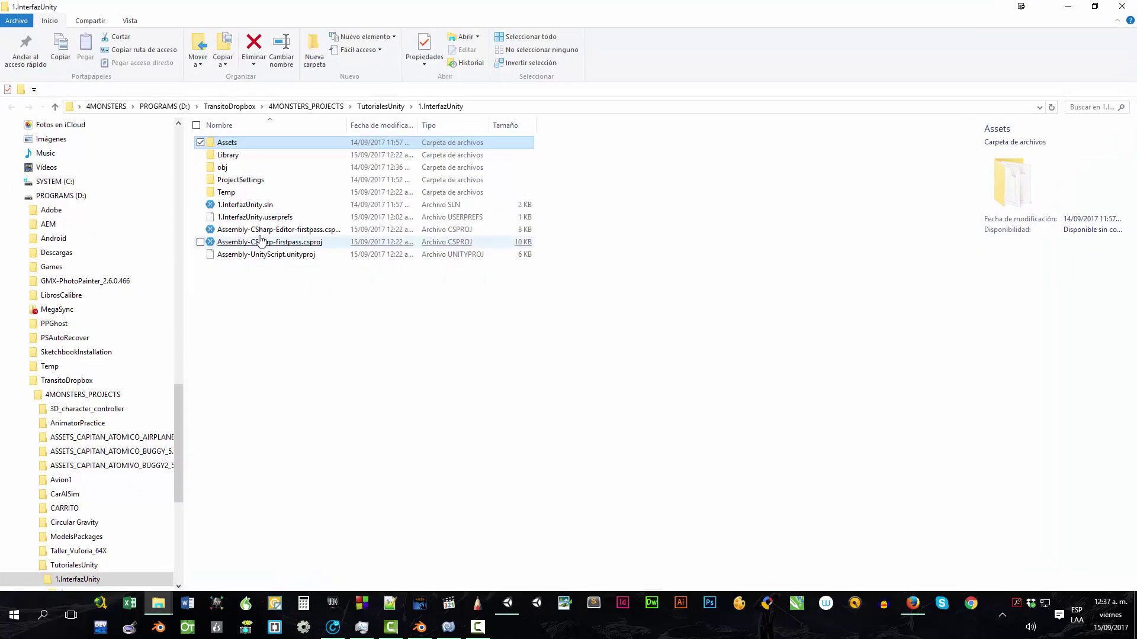
pyautogui.click(1068, 8)
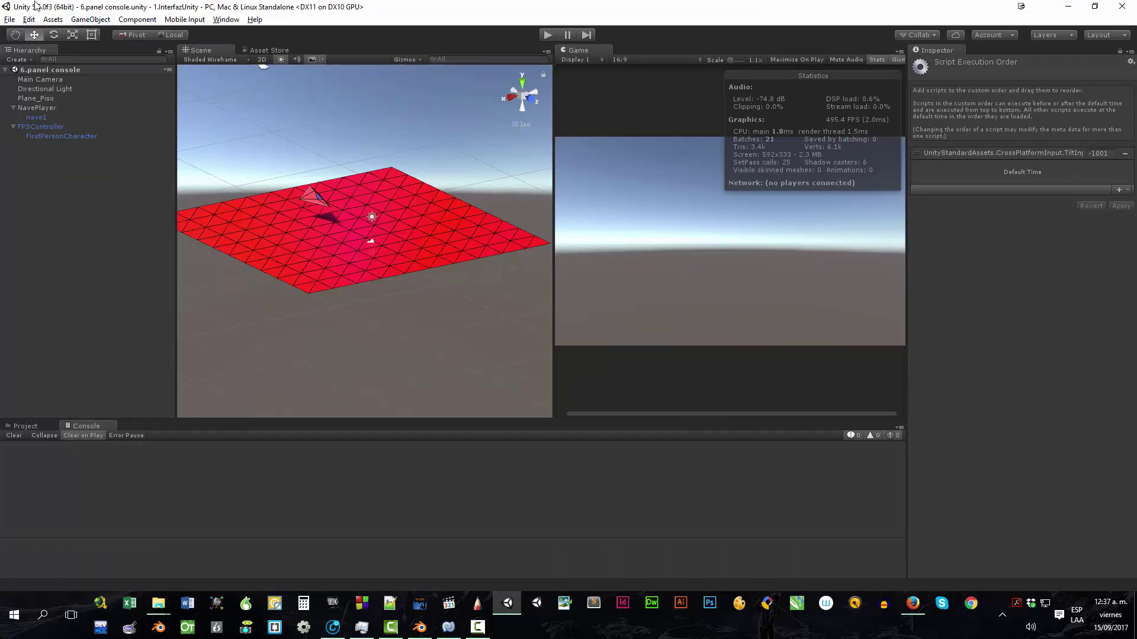
# Try the Open and Find References In Scene asset commands with no asset selected.
pyautogui.click(54, 20)
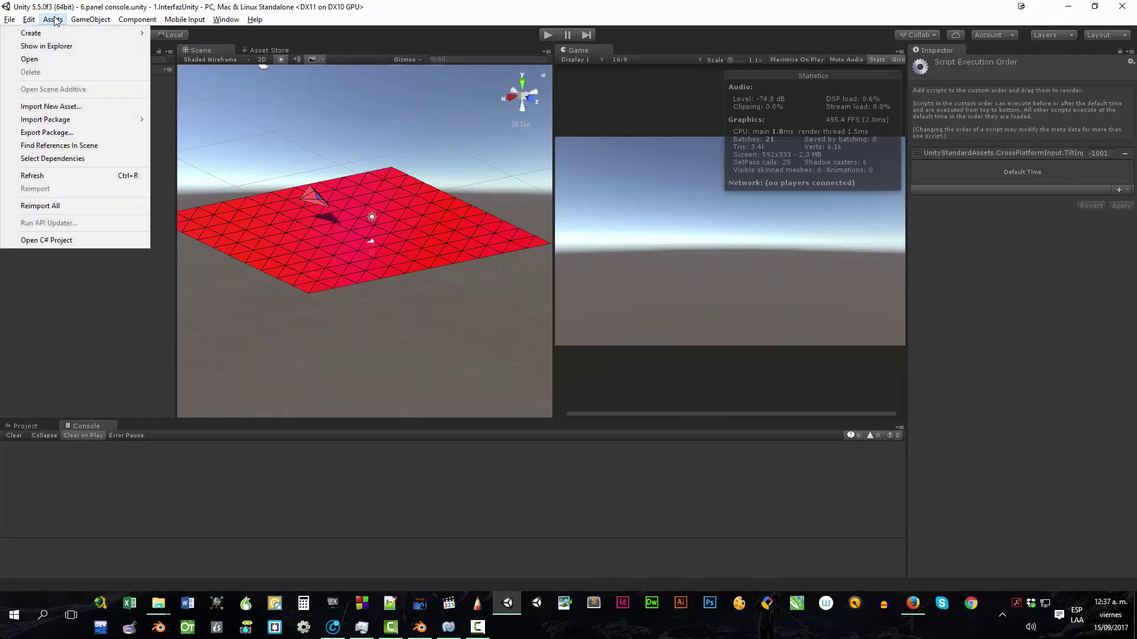
pyautogui.click(42, 60)
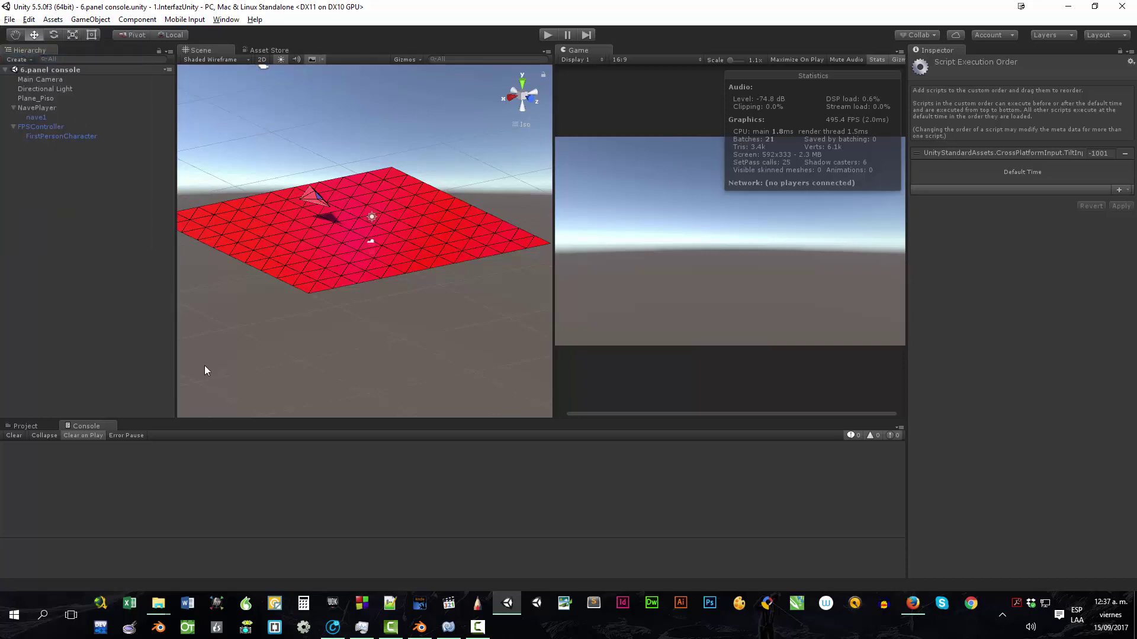
pyautogui.click(53, 19)
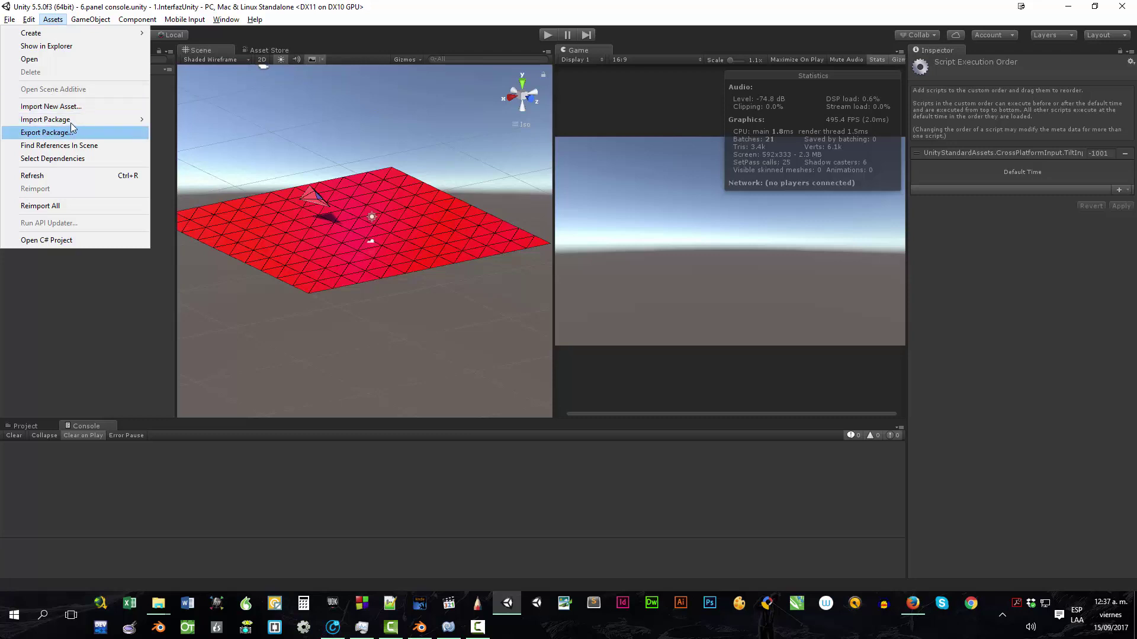
pyautogui.moveTo(74, 125)
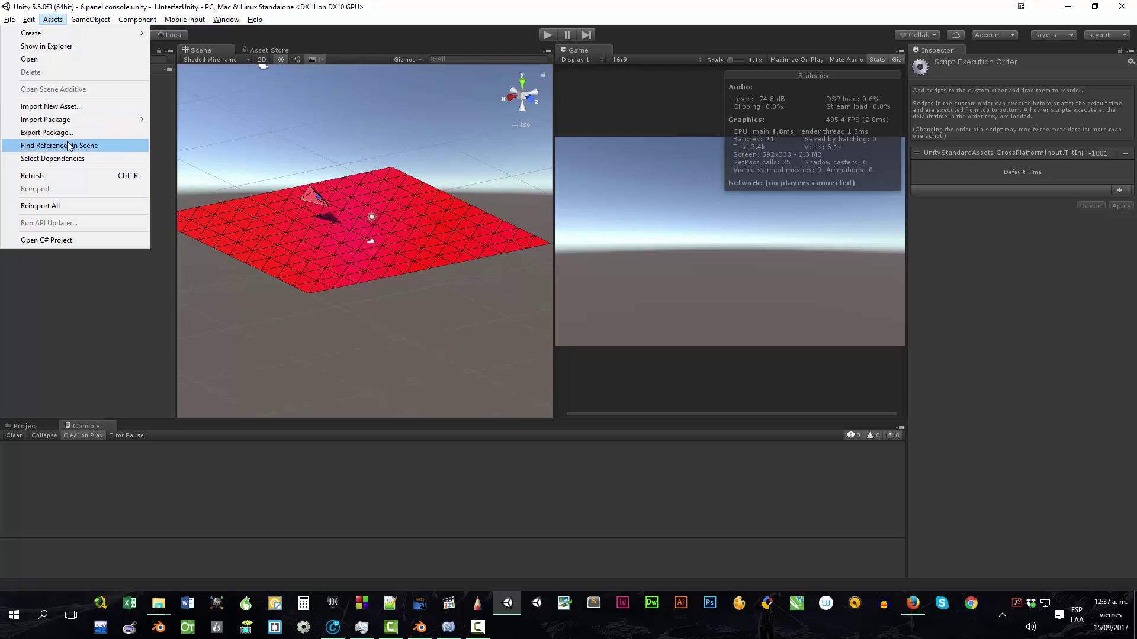
pyautogui.click(87, 146)
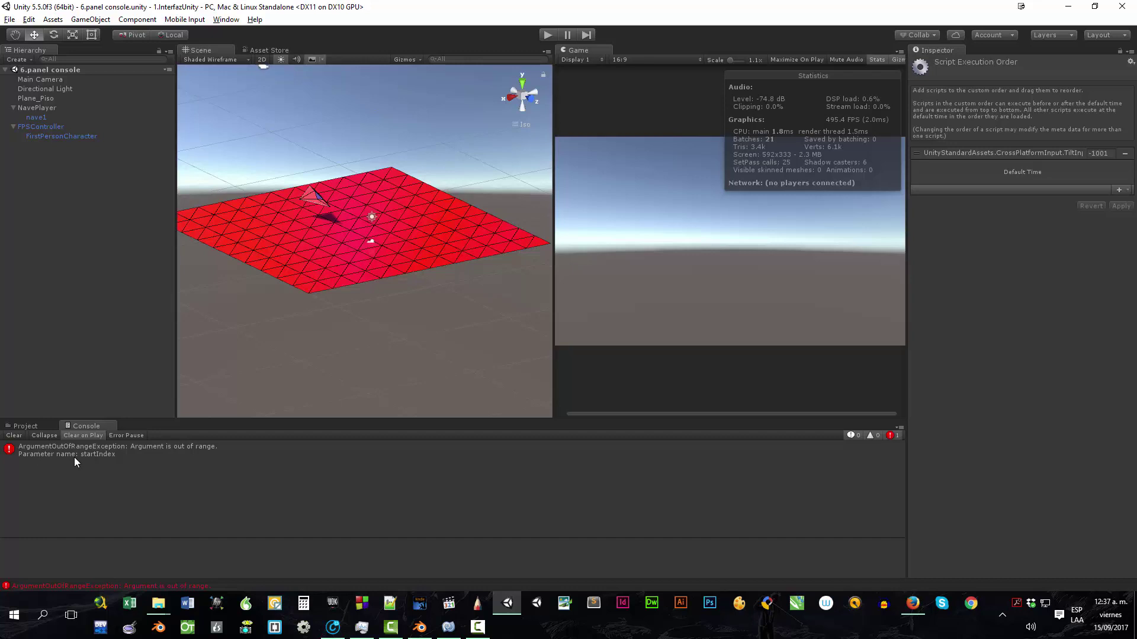
# Find the scene references of the Material asset in the _mis_modelos Materials folder.
pyautogui.click(32, 425)
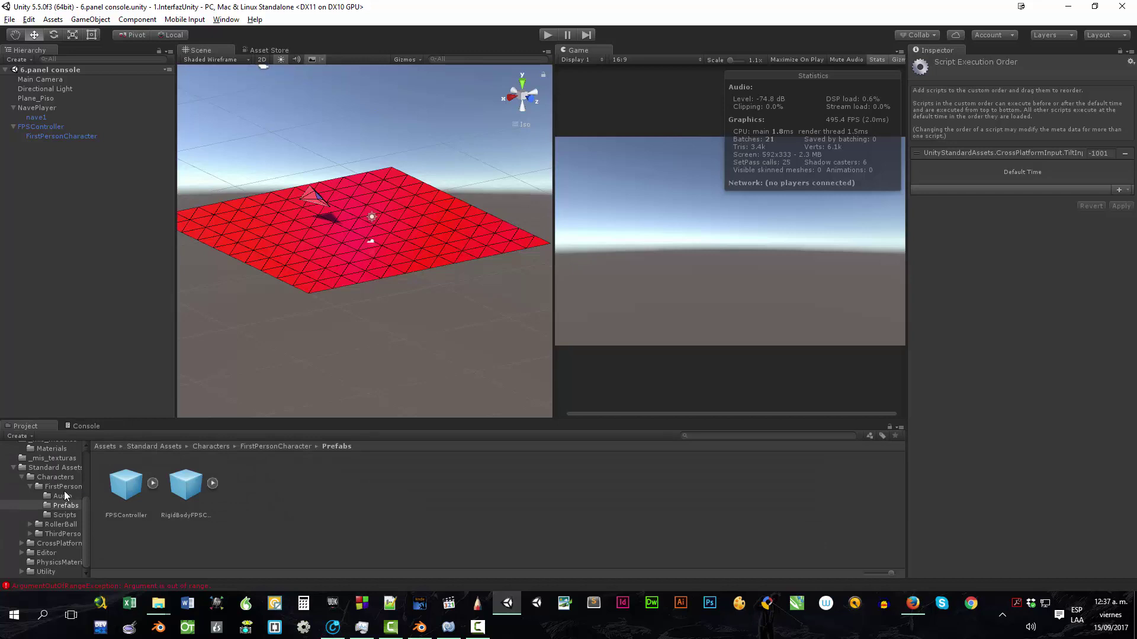
pyautogui.click(49, 450)
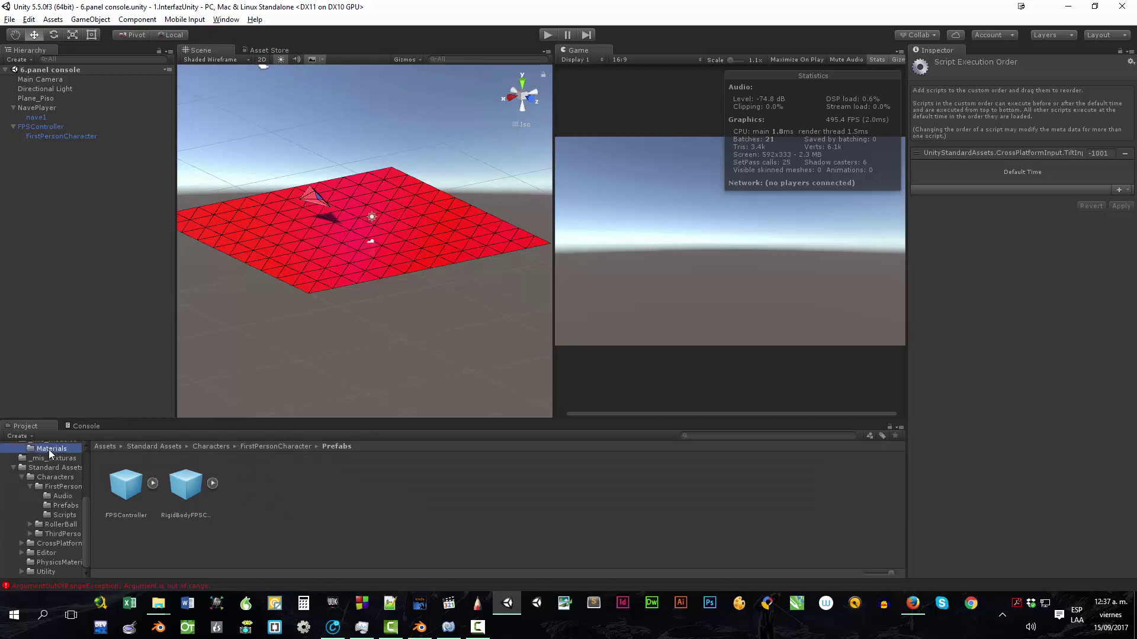
pyautogui.click(118, 480)
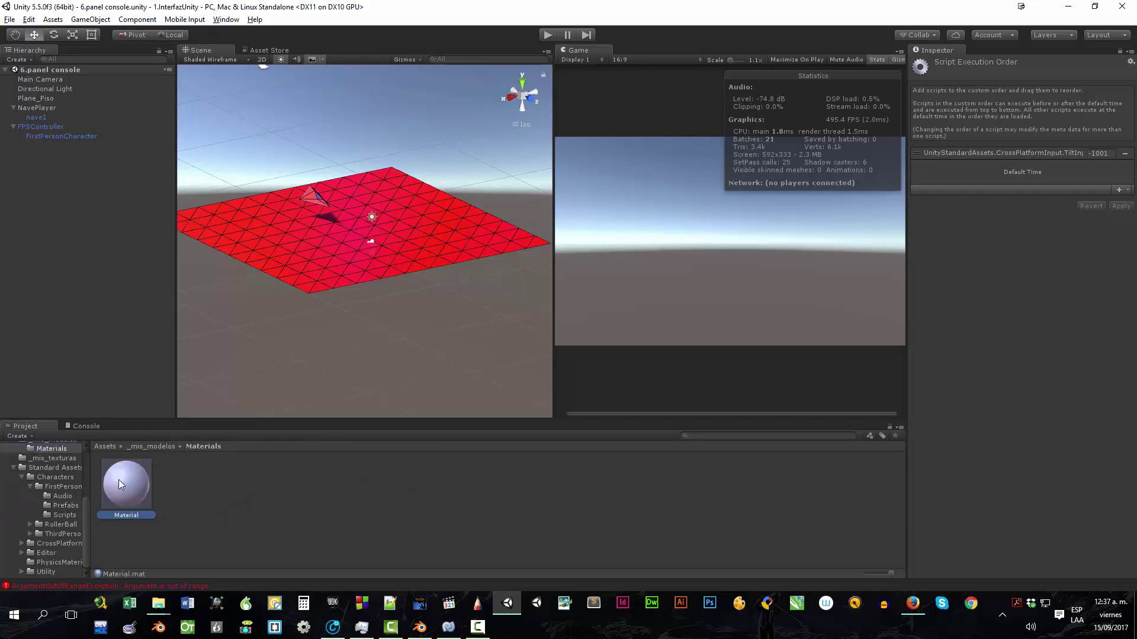
pyautogui.click(58, 20)
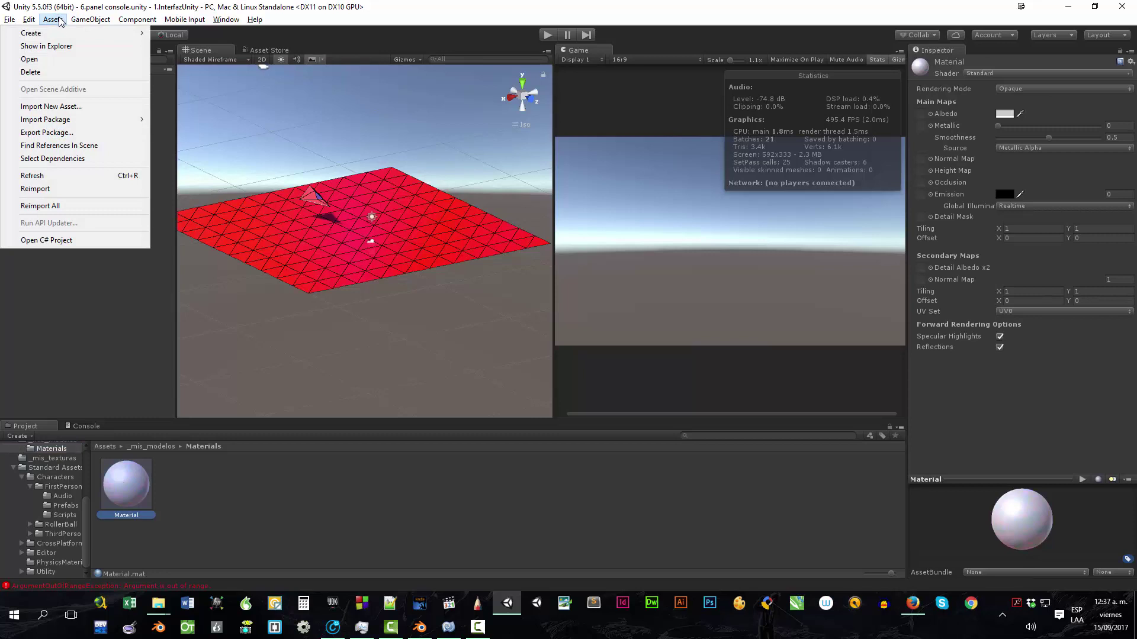
pyautogui.click(62, 146)
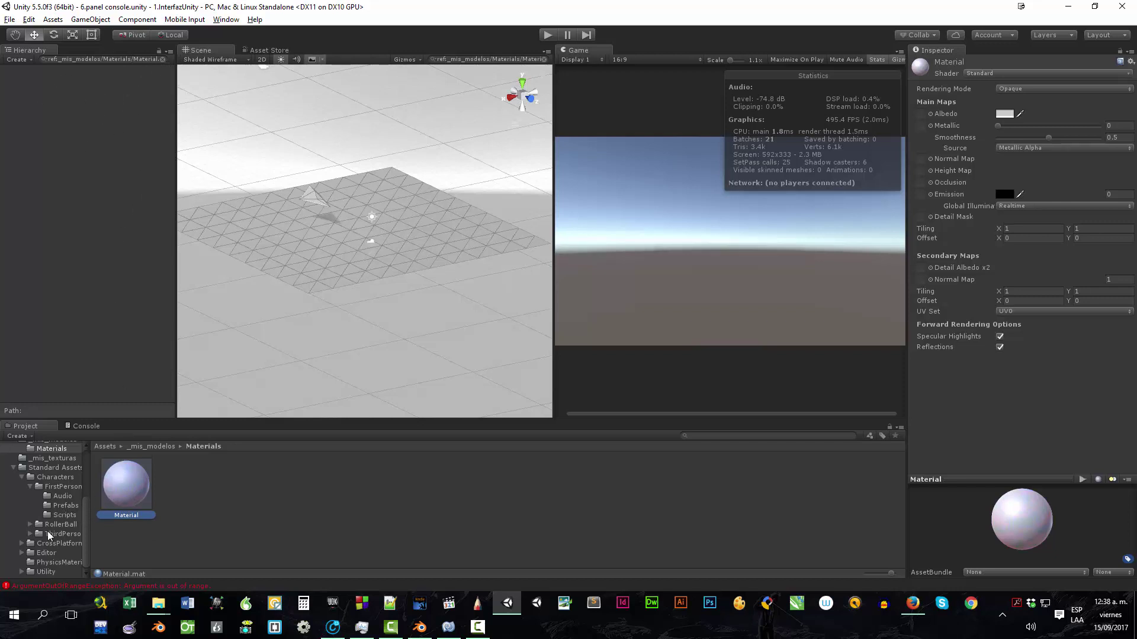
# Expand the FPSController prefab in the FirstPersonCharacter Prefabs folder and find the scene references of its FirstPersonCharacter child.
pyautogui.click(64, 507)
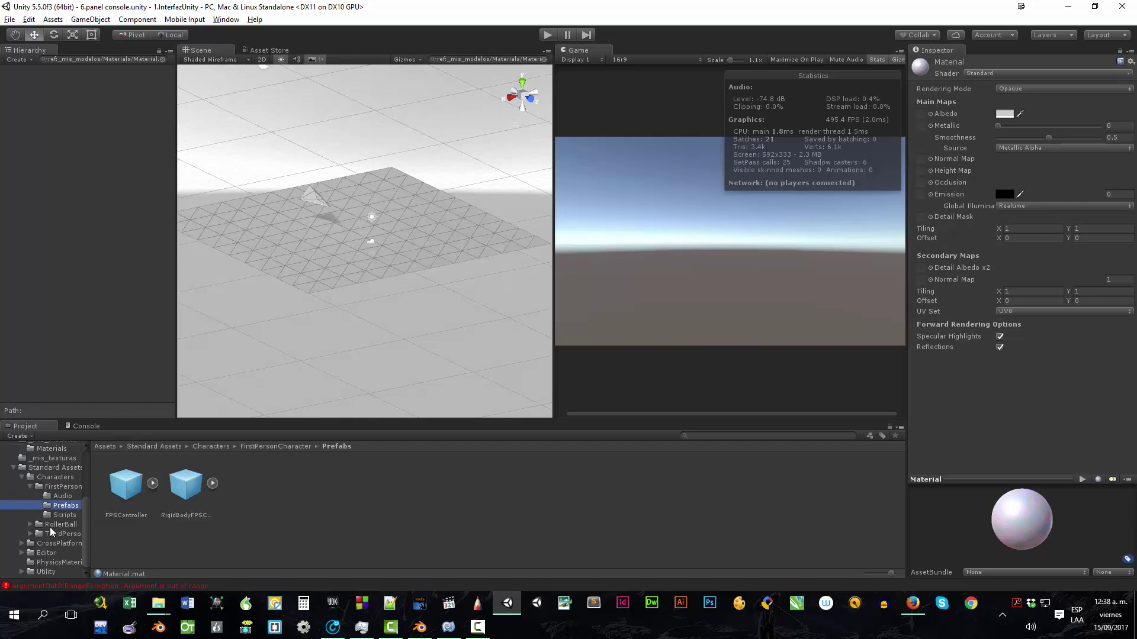
pyautogui.click(59, 487)
pyautogui.click(61, 487)
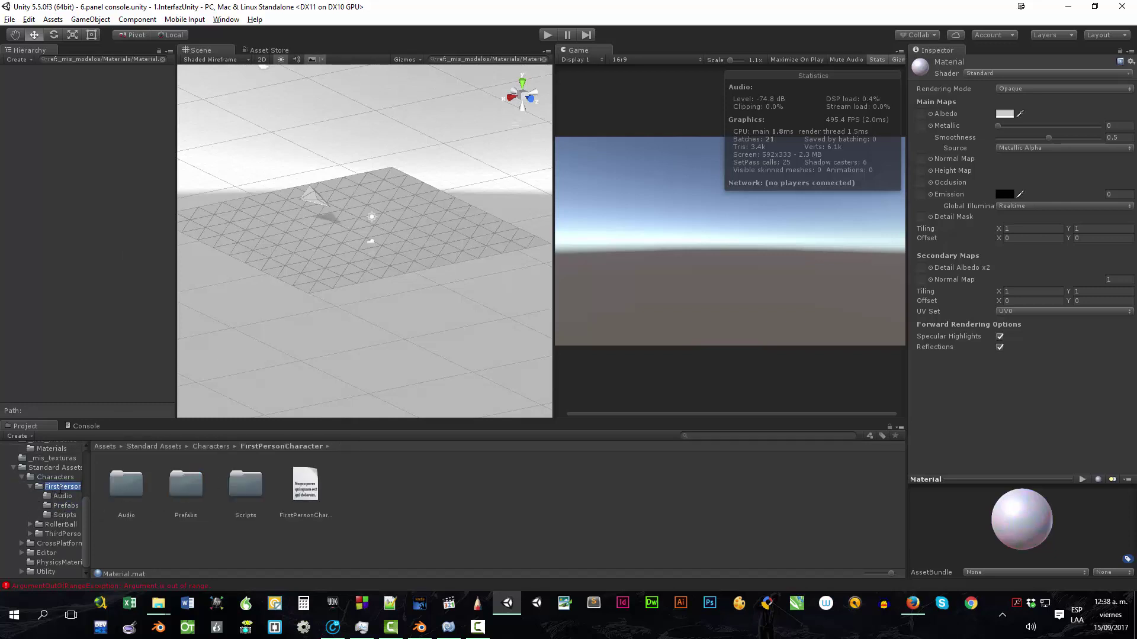
pyautogui.click(62, 507)
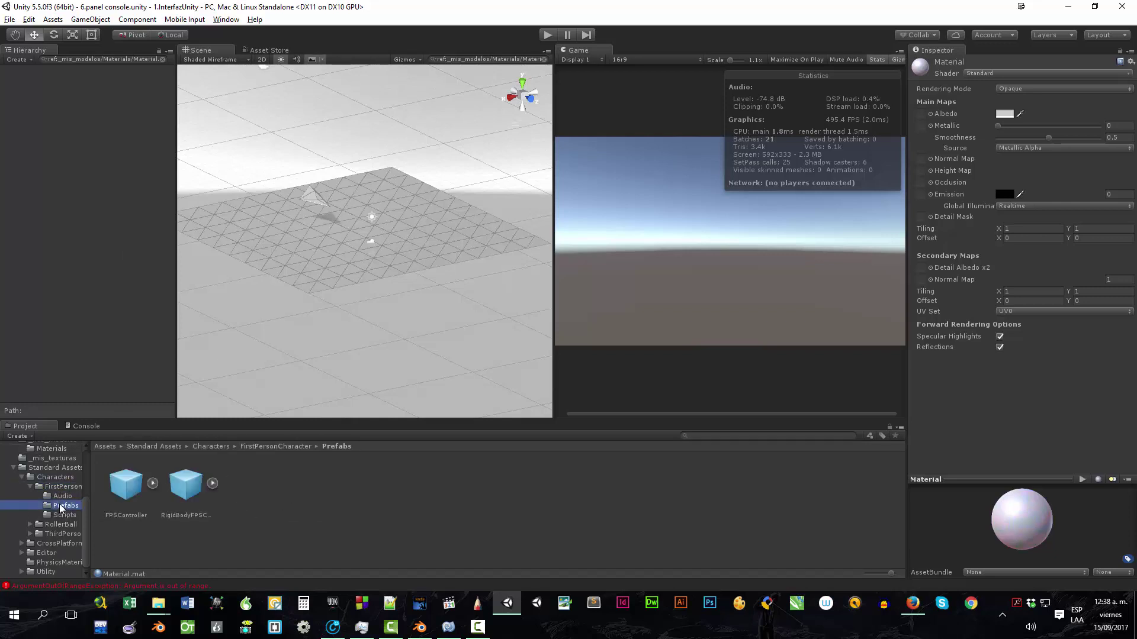
pyautogui.click(121, 497)
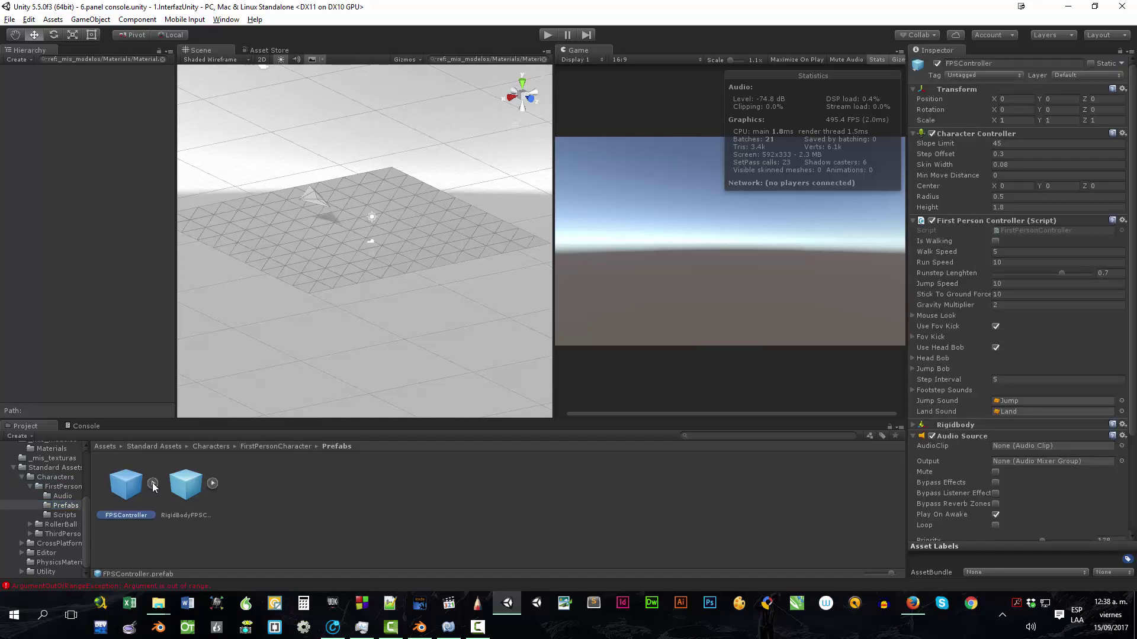
pyautogui.click(153, 484)
pyautogui.click(179, 495)
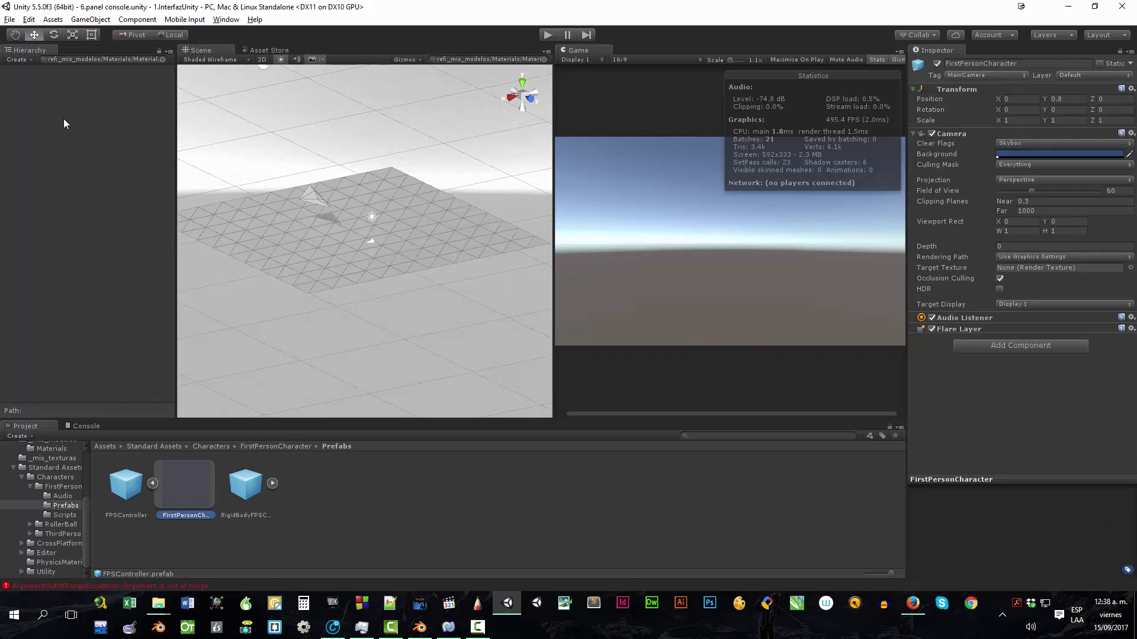
pyautogui.click(59, 20)
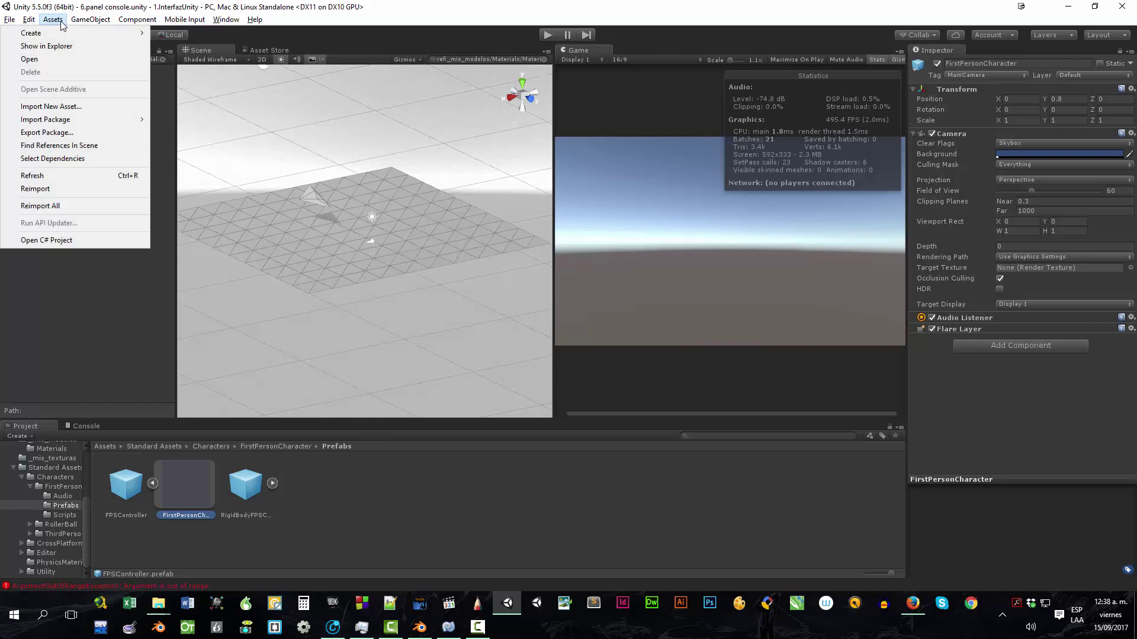
pyautogui.click(75, 146)
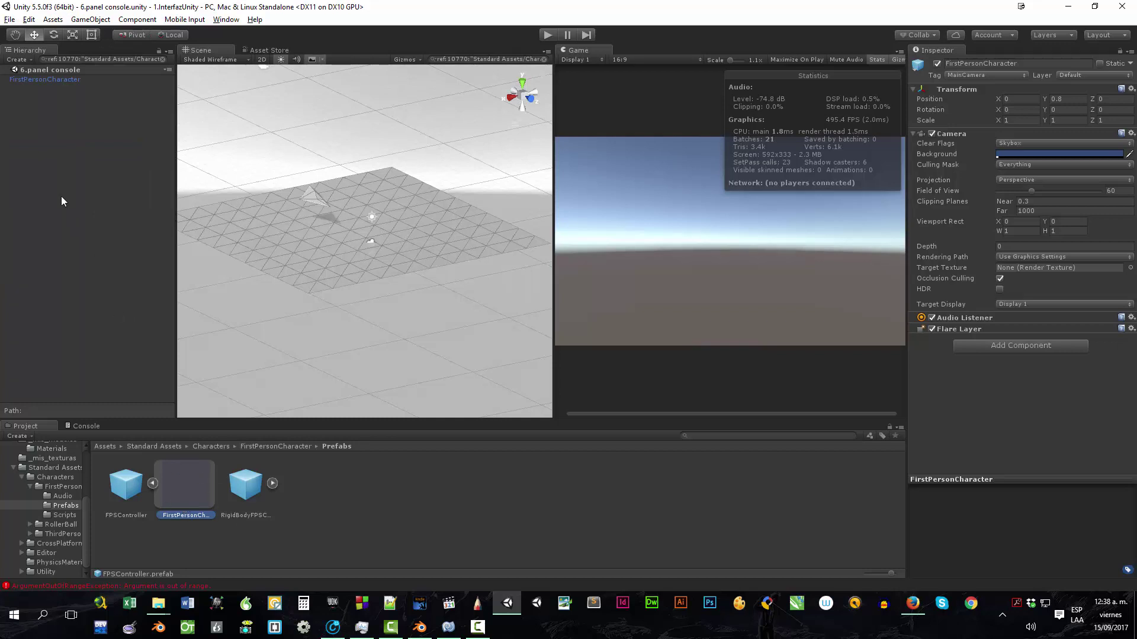
# Select the referenced FirstPersonCharacter in the Hierarchy and review the asset commands available for it.
pyautogui.click(31, 81)
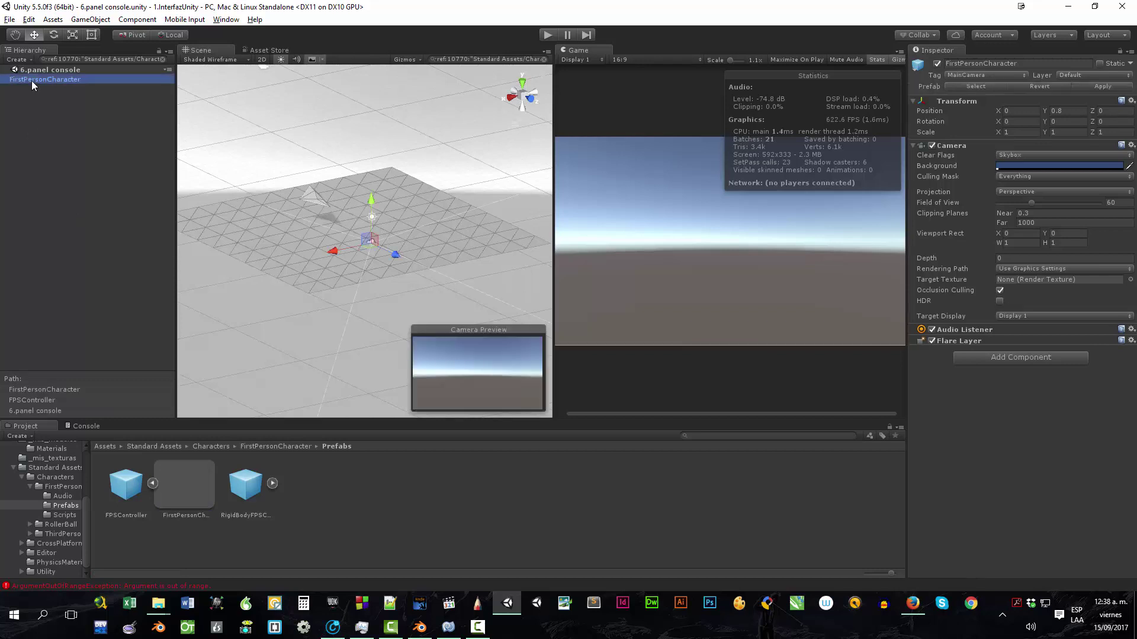
pyautogui.click(53, 19)
pyautogui.moveTo(61, 121)
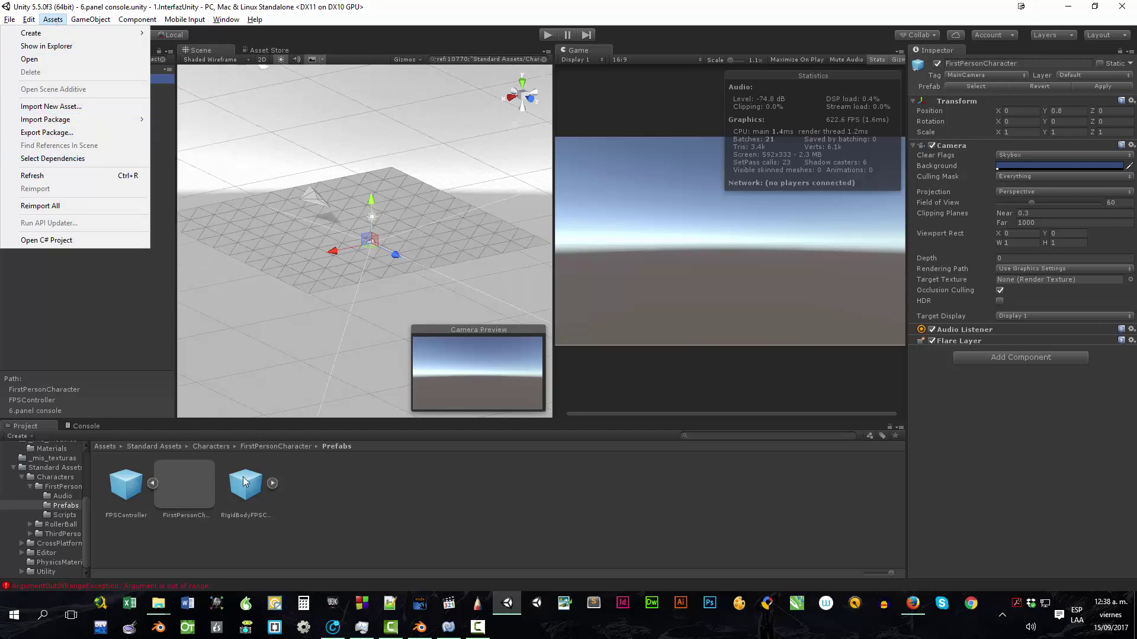
# Select the dependencies of the FPSController prefab in the FirstPersonCharacter Prefabs folder, and clear that selection after viewing it.
pyautogui.click(58, 487)
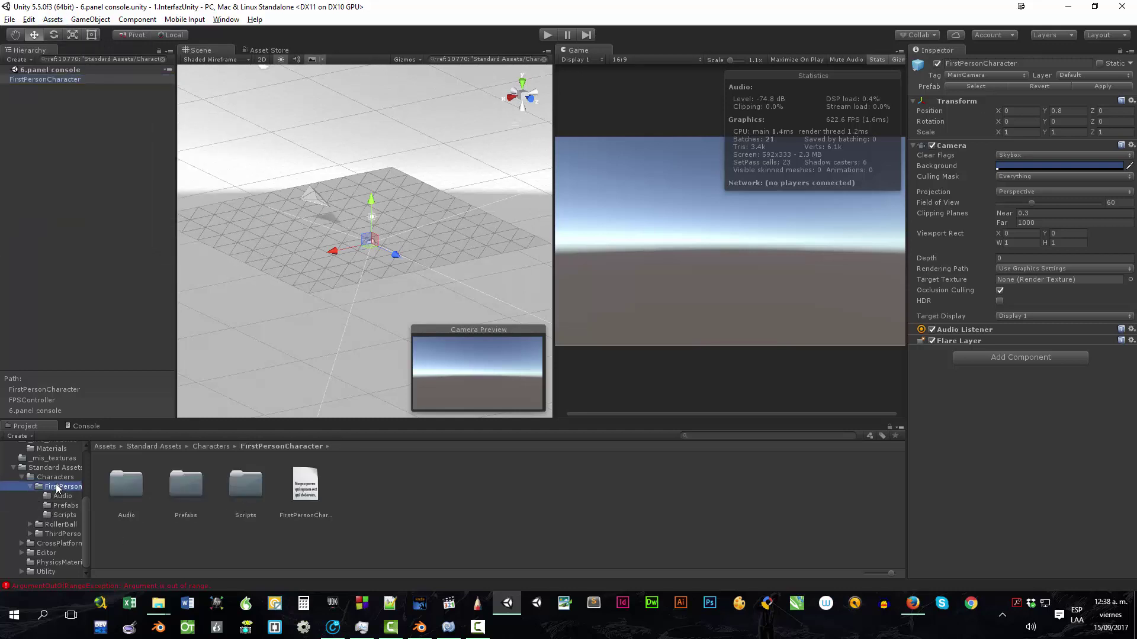
pyautogui.doubleClick(171, 490)
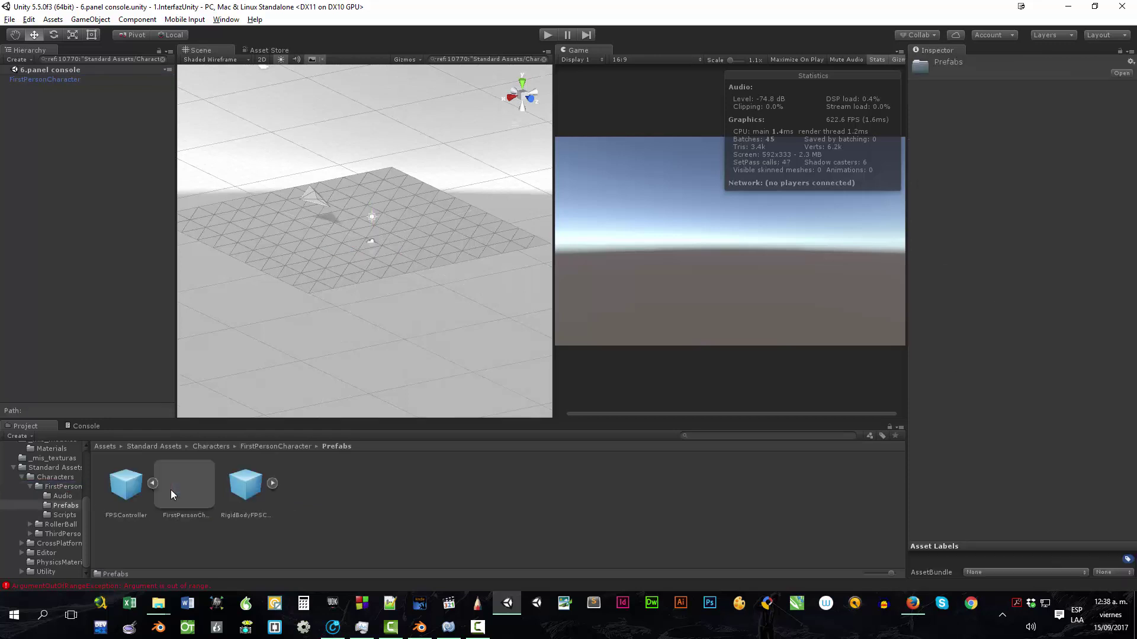
pyautogui.click(123, 488)
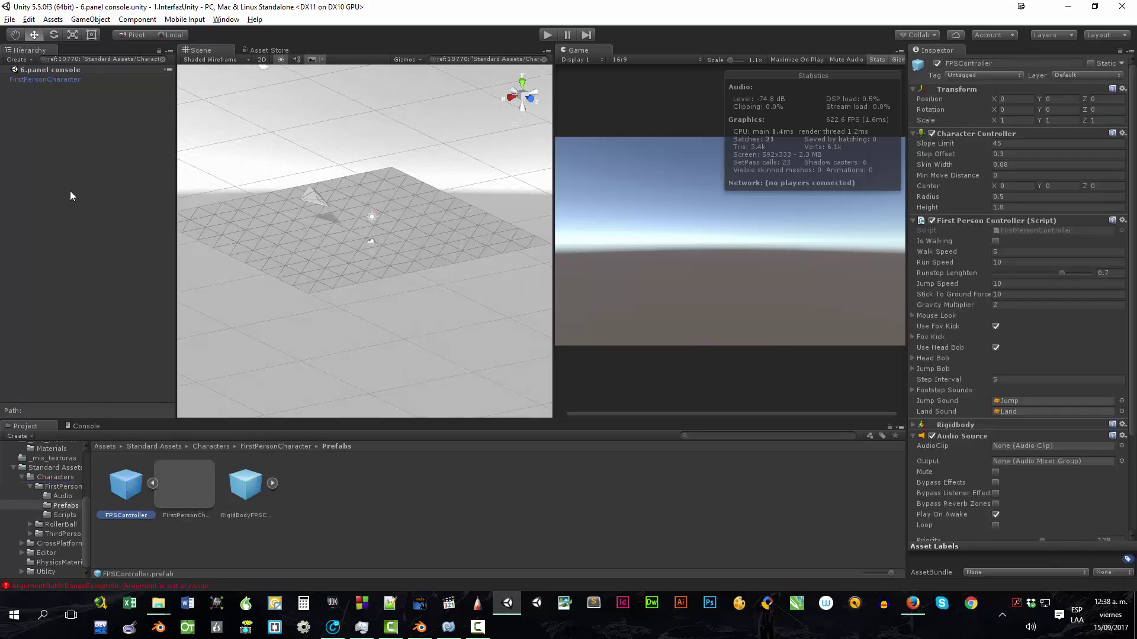
pyautogui.click(60, 21)
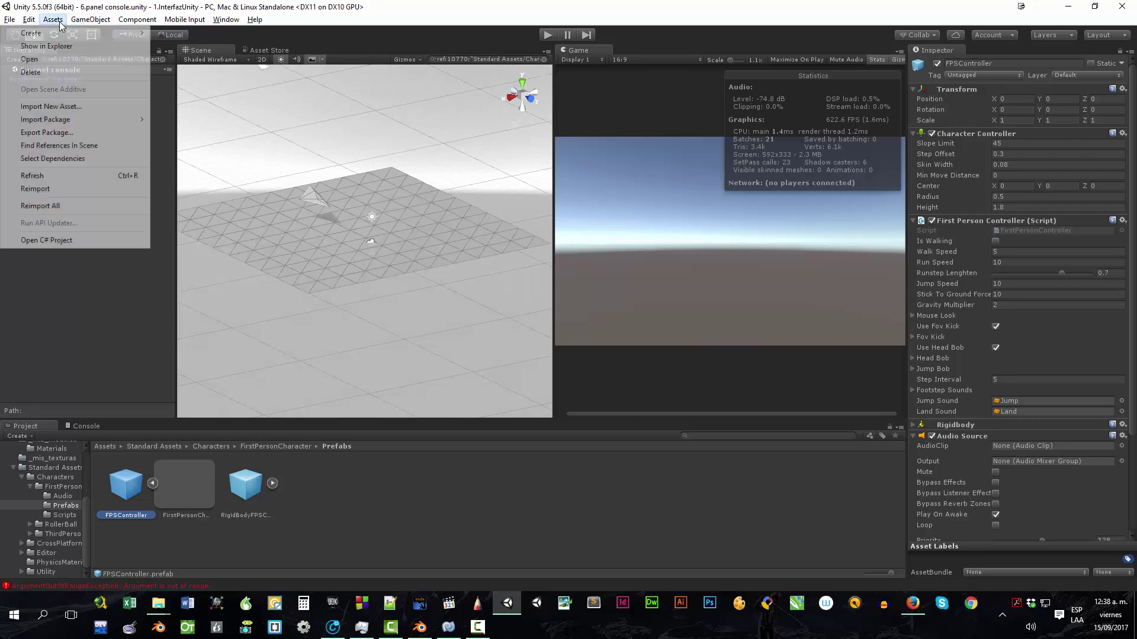
pyautogui.click(54, 159)
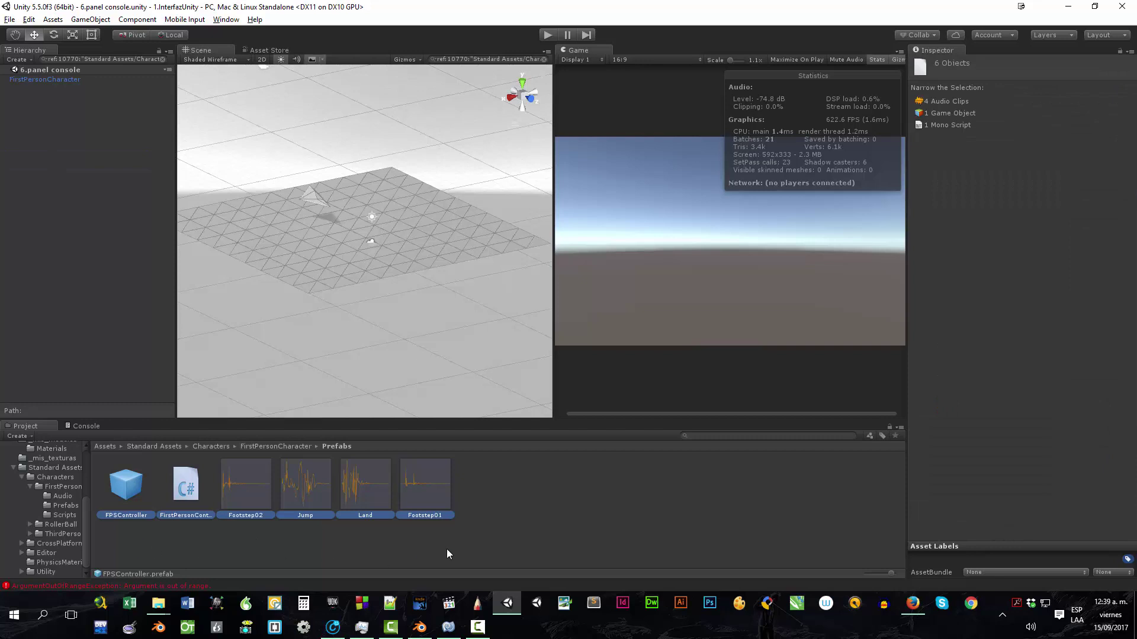
pyautogui.click(115, 544)
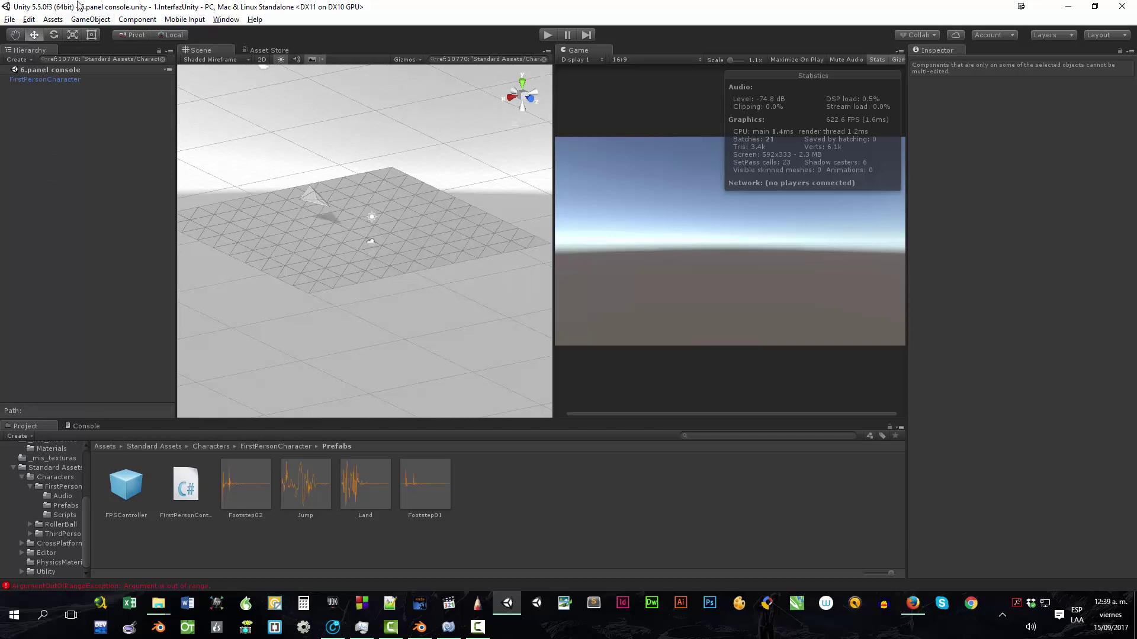
# Refresh the project assets and review the remaining asset commands, including Open C# Project, and the GameObject commands with nothing selected.
pyautogui.click(57, 19)
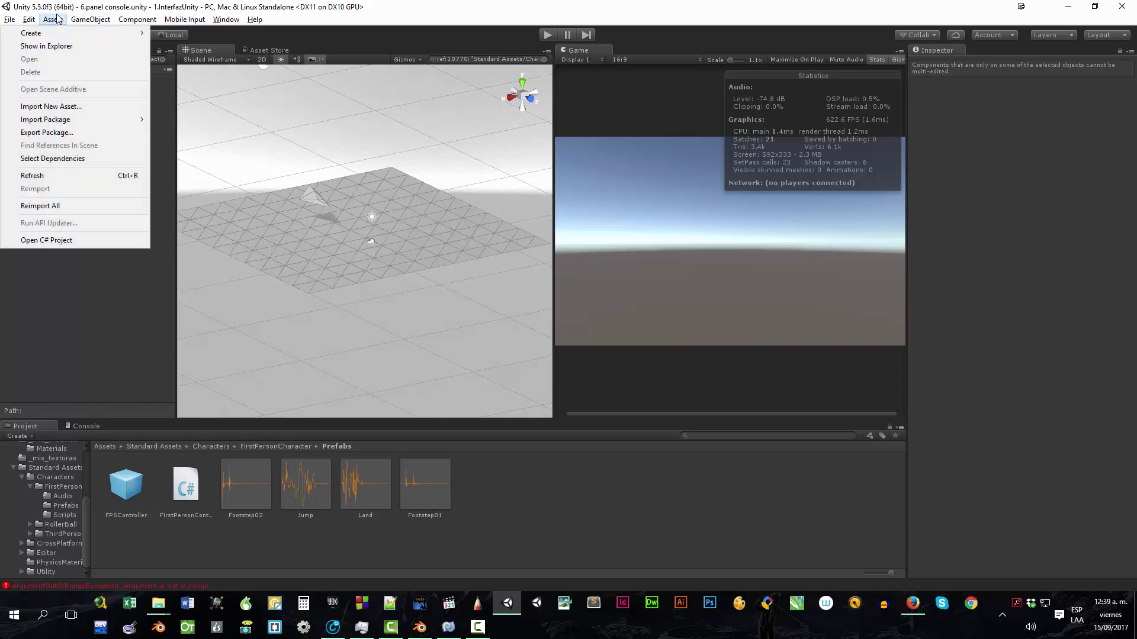
pyautogui.click(51, 179)
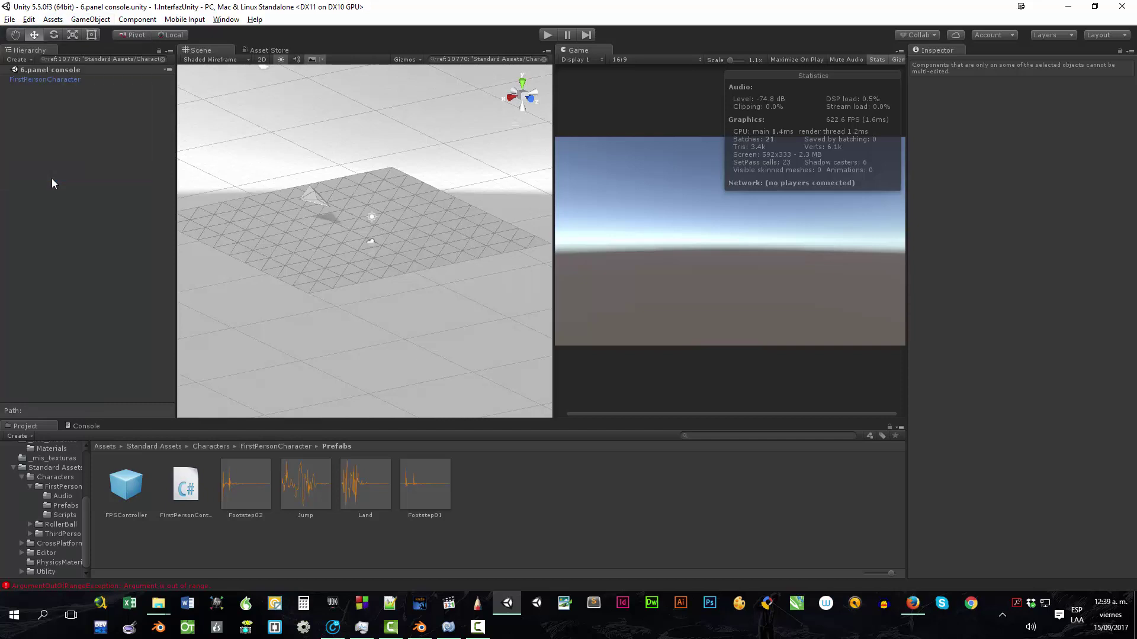
pyautogui.click(52, 19)
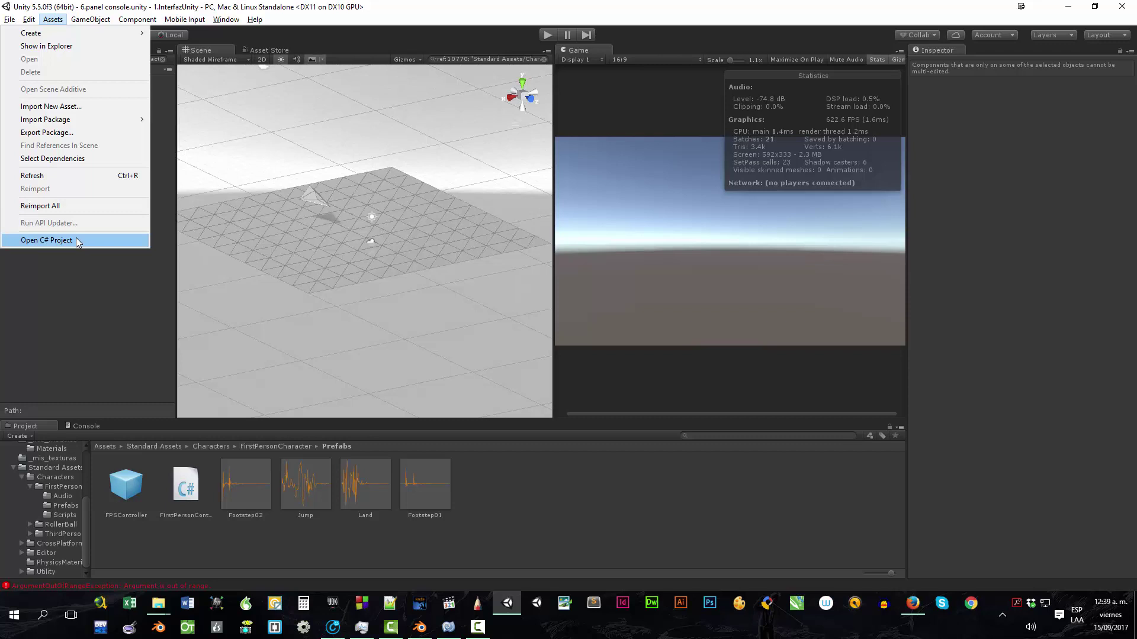
pyautogui.moveTo(80, 19)
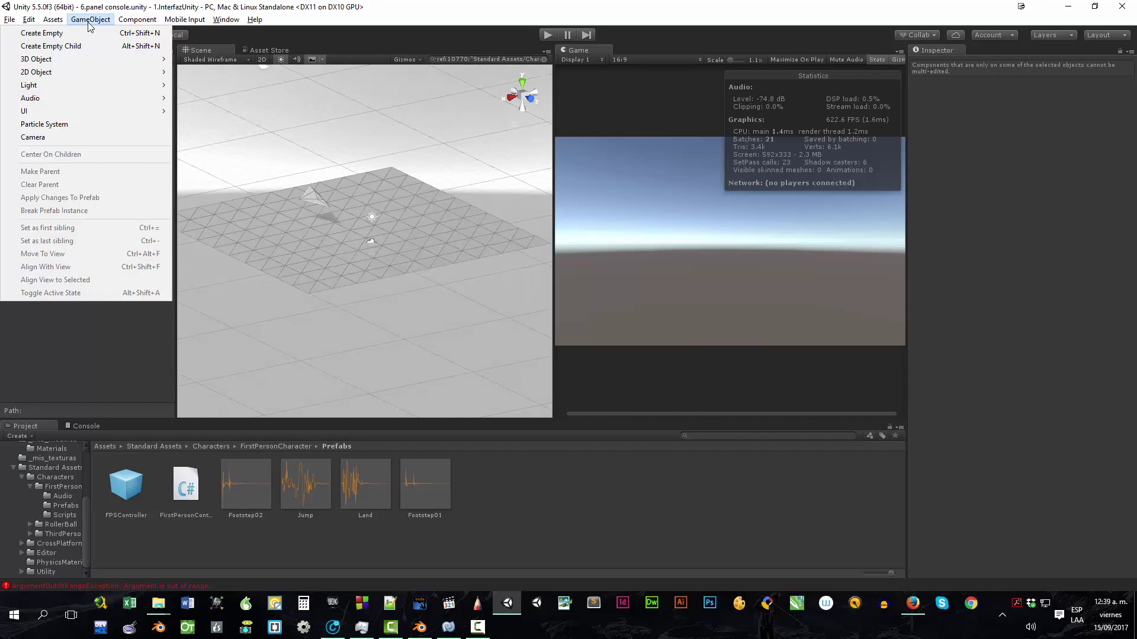
pyautogui.click(76, 343)
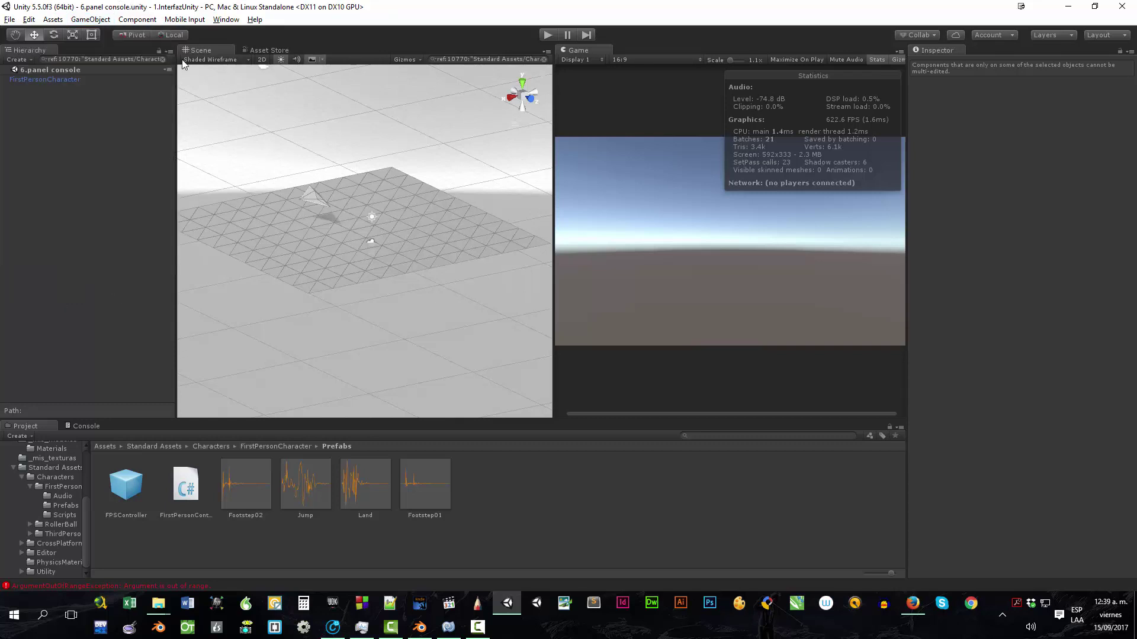
# Clear the Hierarchy's reference filter, select nave1 and review the audio, light and 2D object creation commands.
pyautogui.click(162, 59)
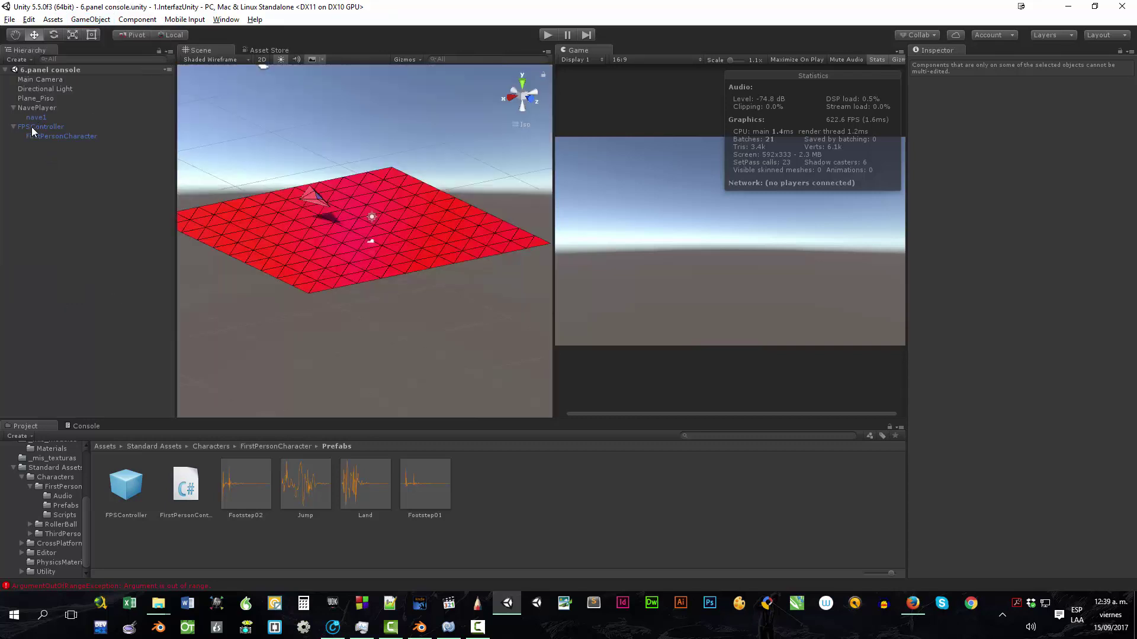
pyautogui.click(33, 117)
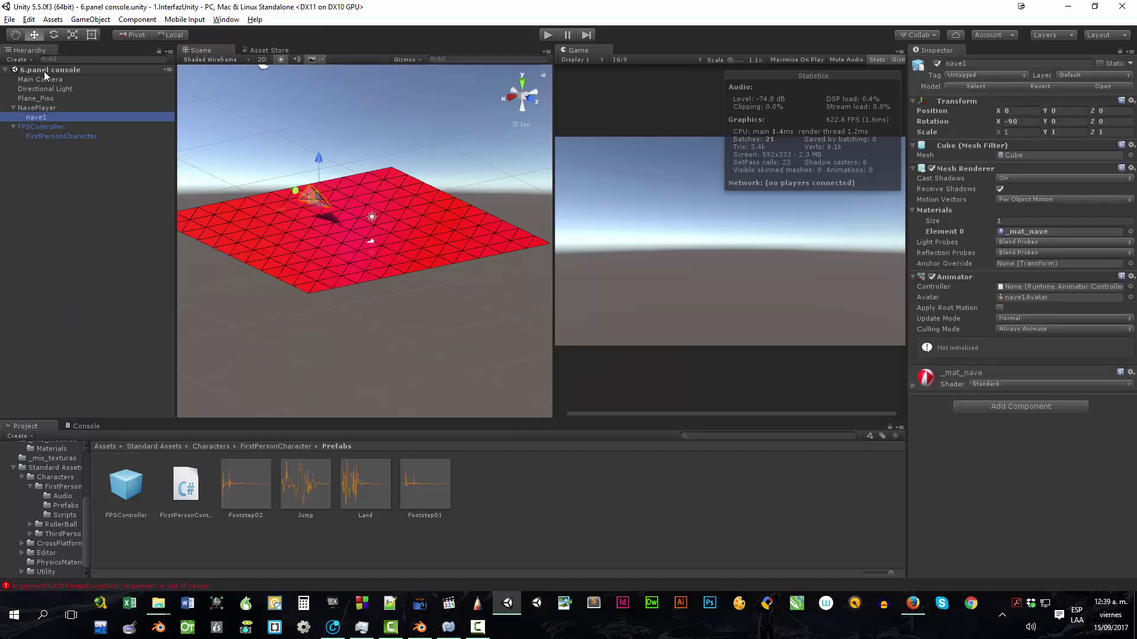
pyautogui.click(90, 19)
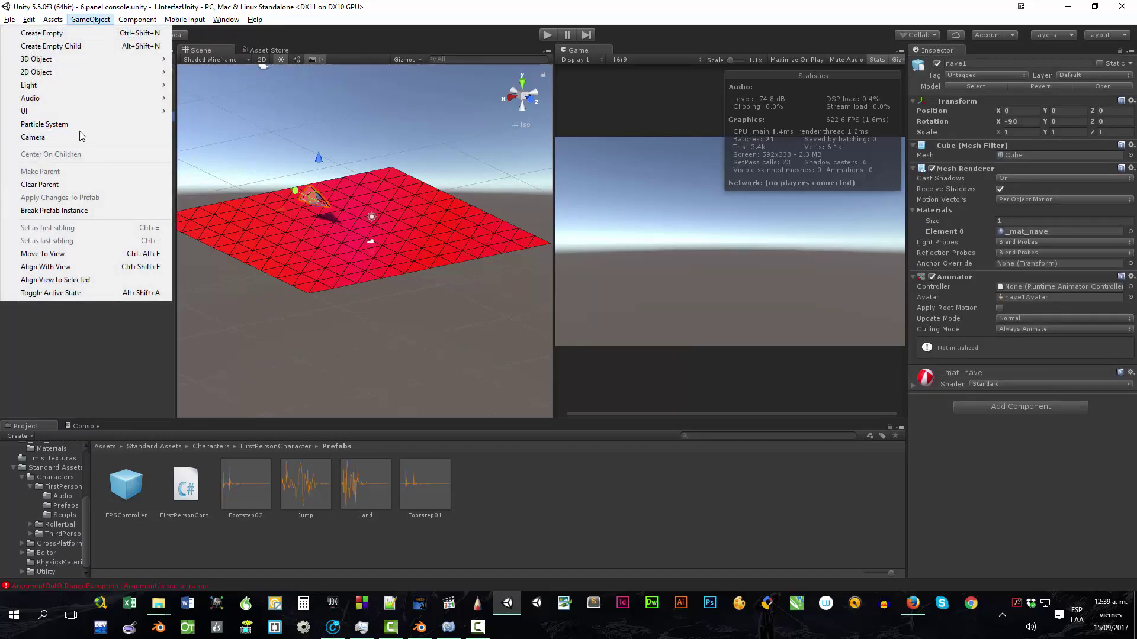
pyautogui.moveTo(85, 113)
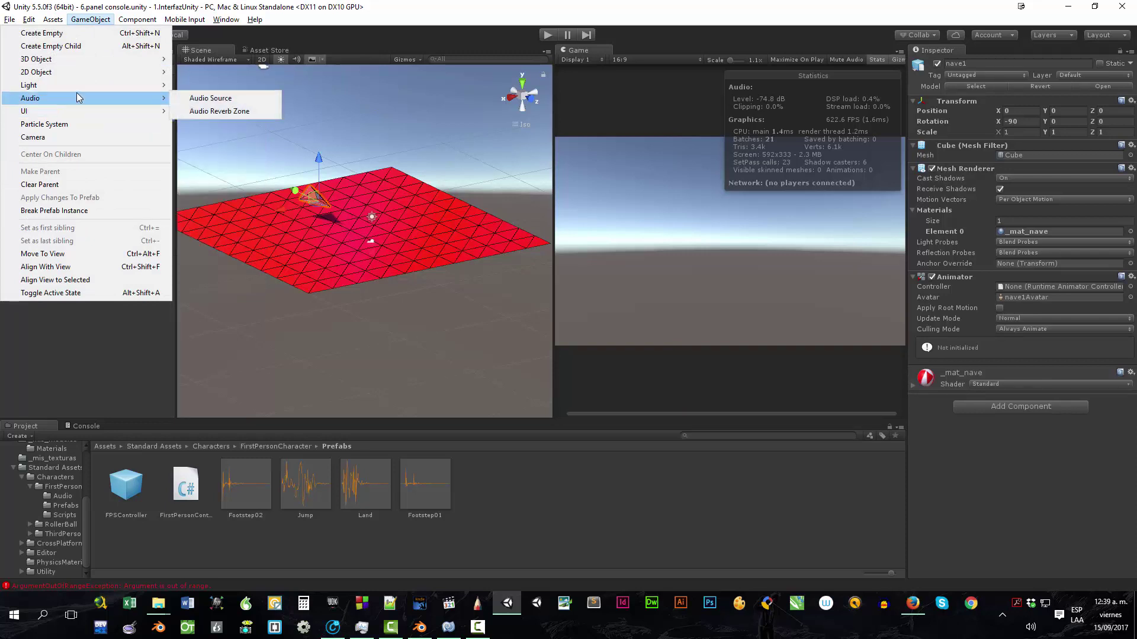
pyautogui.moveTo(76, 87)
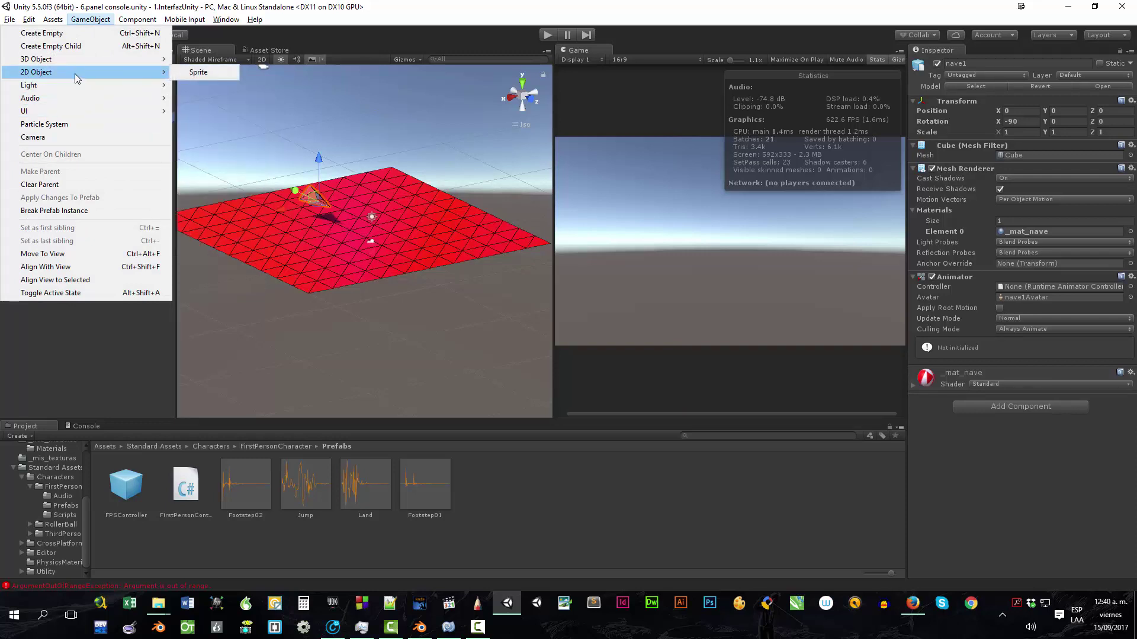
# Add a 3D Terrain to the scene and move it to about X -18.94, Y 1.6, Z -18.09.
pyautogui.moveTo(73, 62)
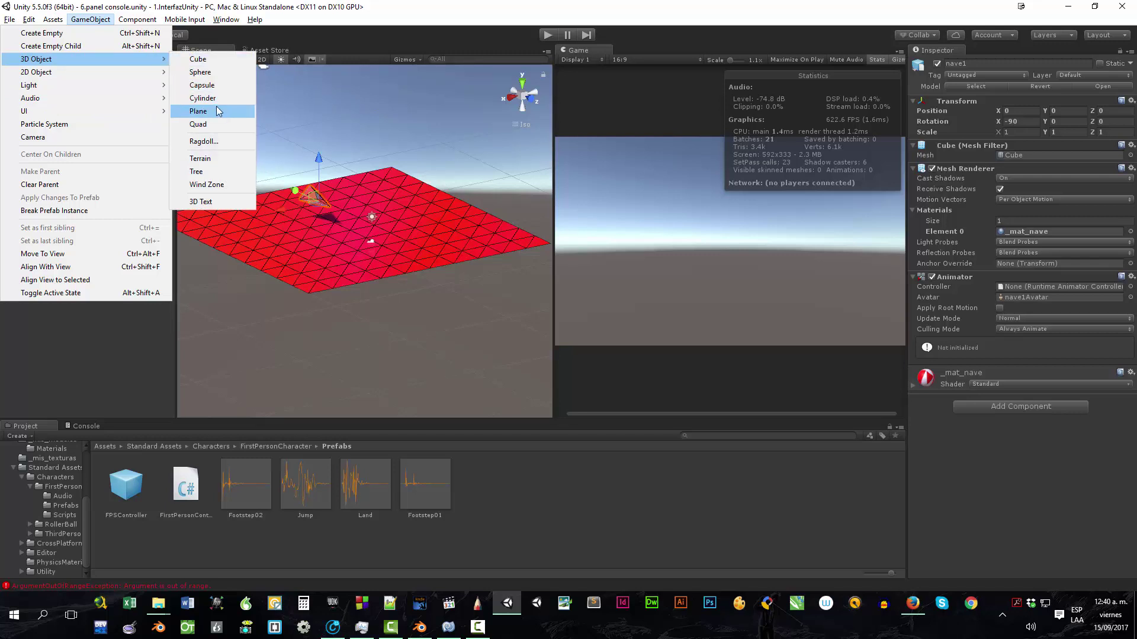
pyautogui.click(209, 158)
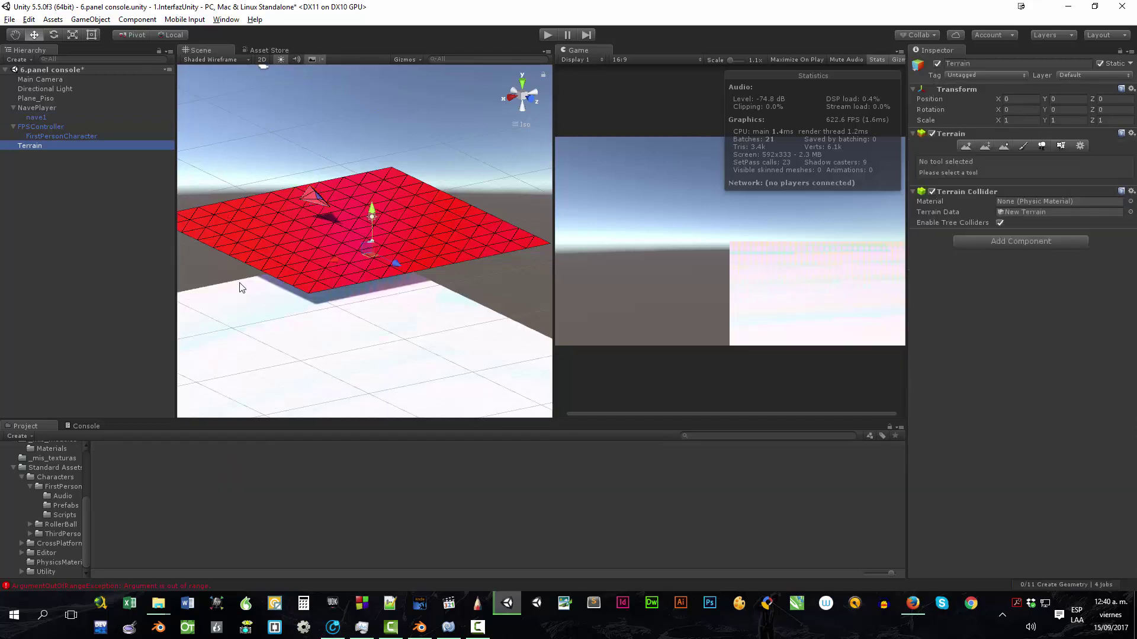
pyautogui.moveTo(371, 213); pyautogui.dragTo(407, 155)
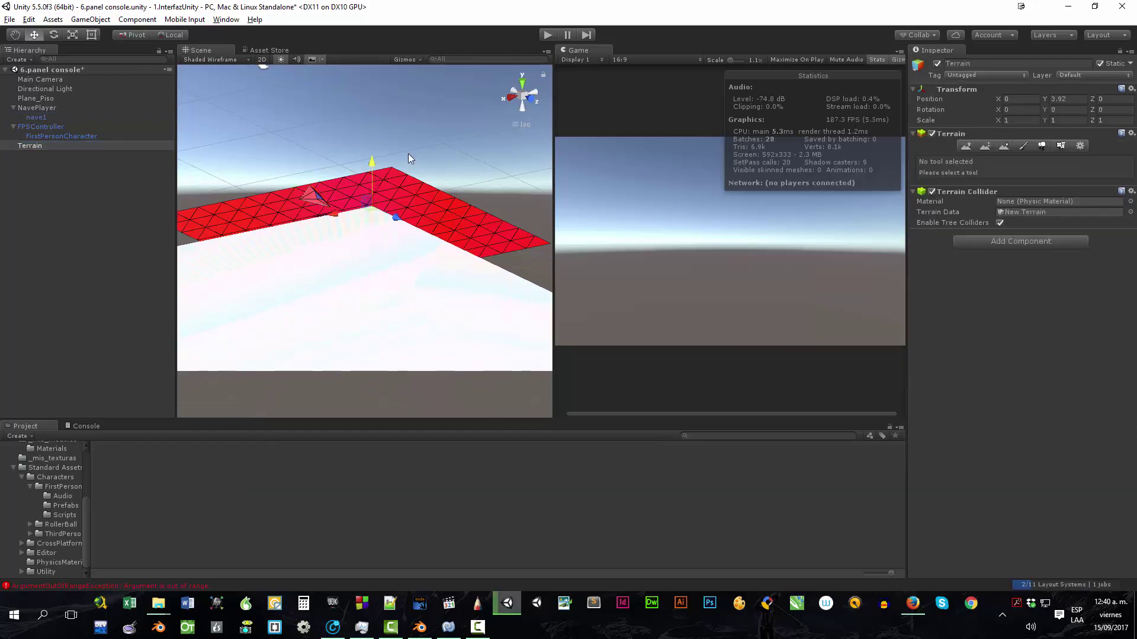
pyautogui.click(522, 85)
pyautogui.moveTo(293, 205); pyautogui.dragTo(189, 388)
pyautogui.click(534, 94)
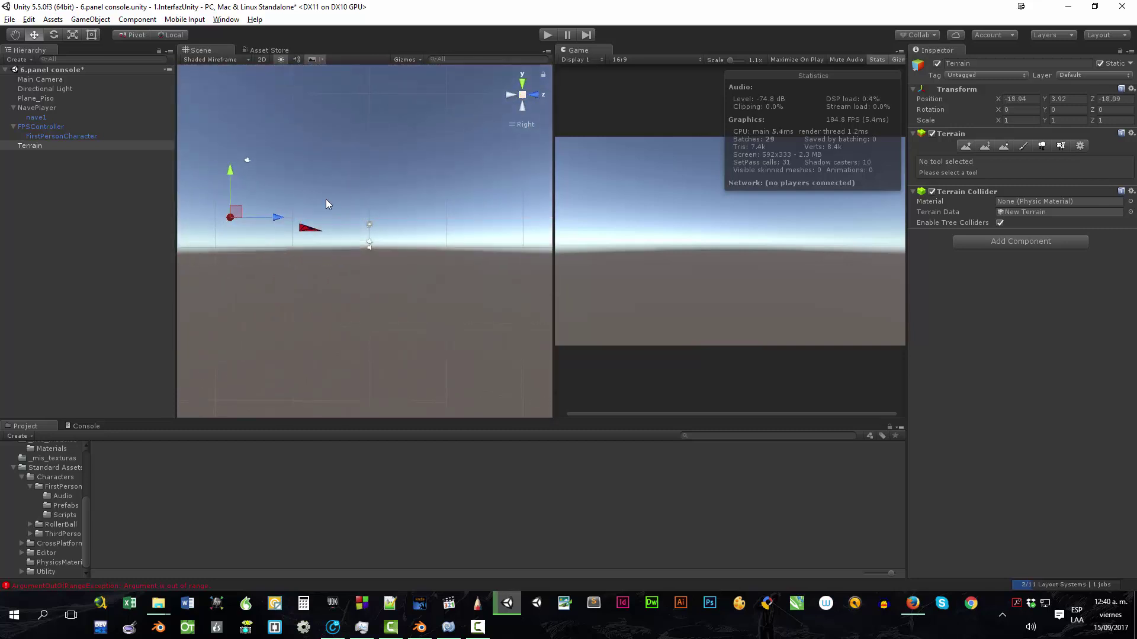
pyautogui.moveTo(228, 169); pyautogui.dragTo(279, 180)
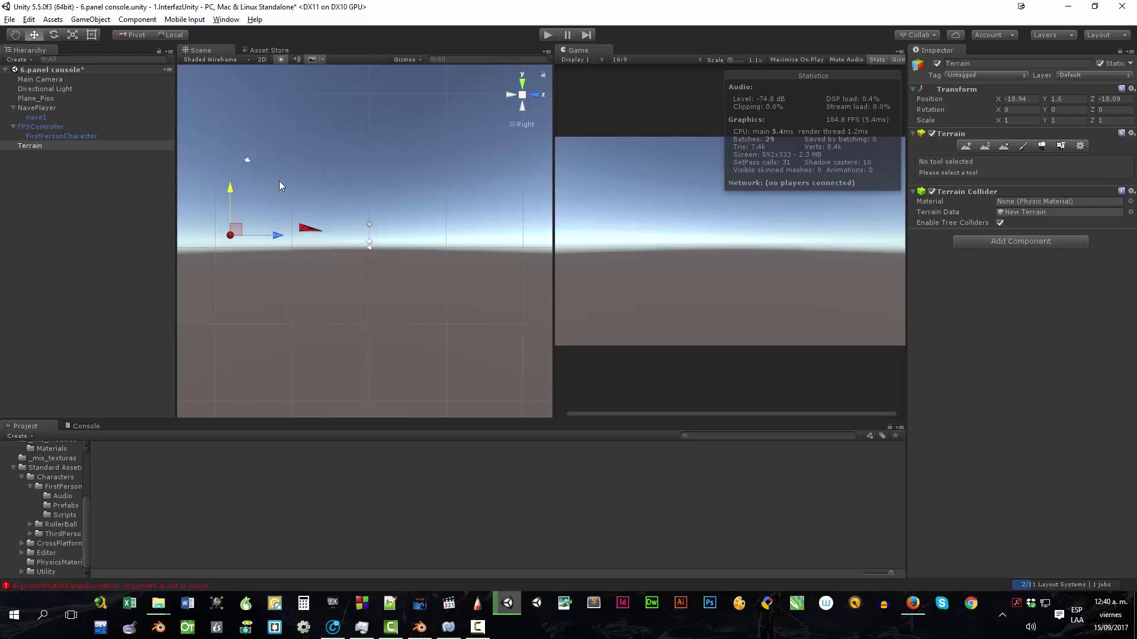
# Deactivate the Plane_Piso object so that only the terrain serves as the floor.
pyautogui.click(520, 84)
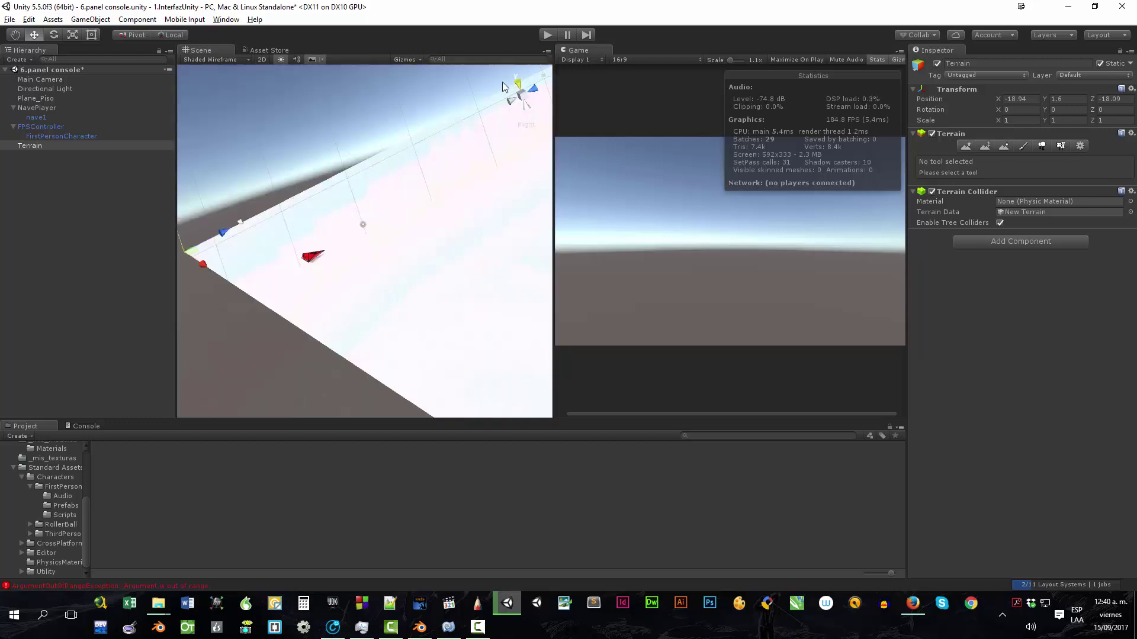
pyautogui.click(34, 100)
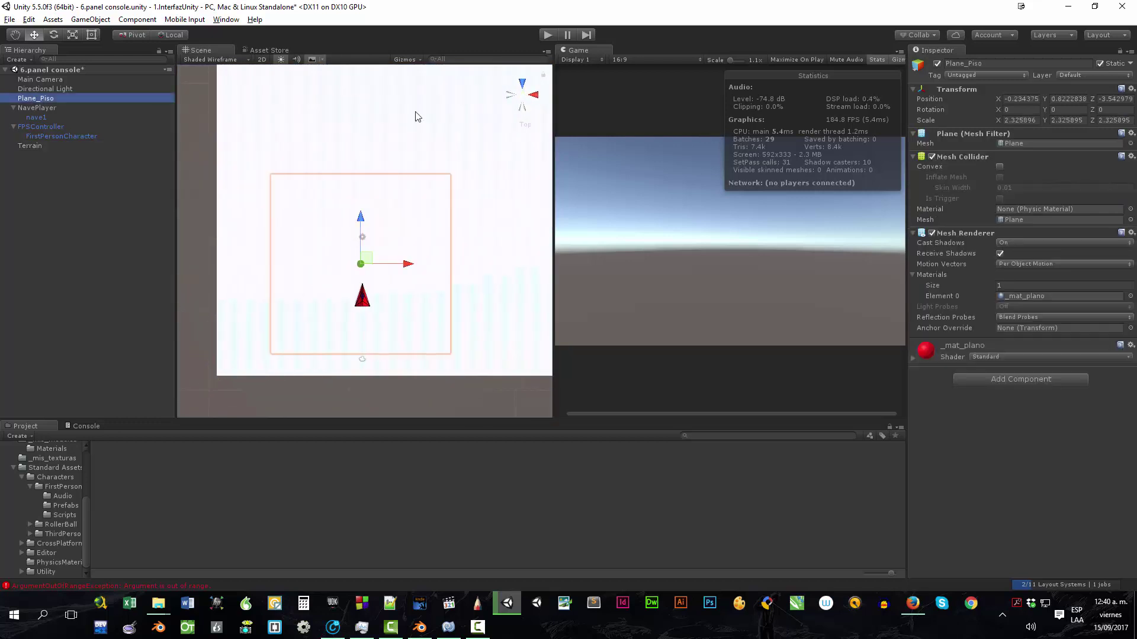
pyautogui.click(937, 63)
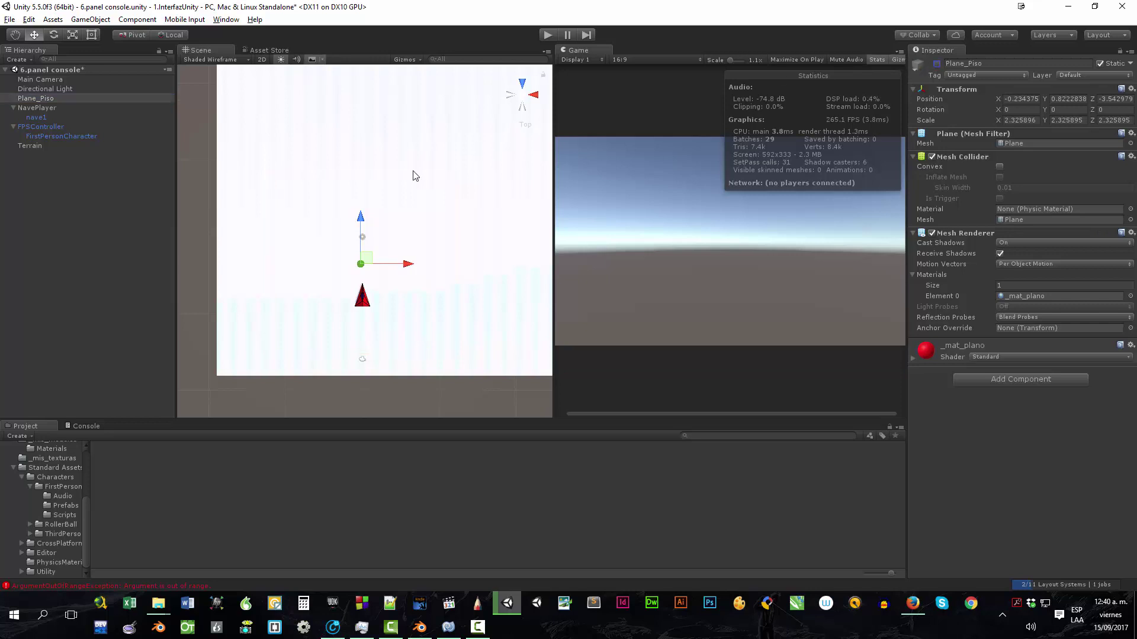
# Sculpt several freehand hills on the Terrain with the Raise / Lower Terrain brush.
pyautogui.keyDown('alt'); pyautogui.moveTo(471, 201); pyautogui.dragTo(345, 266); pyautogui.keyUp('alt')
pyautogui.scroll(-12, 355, 253)
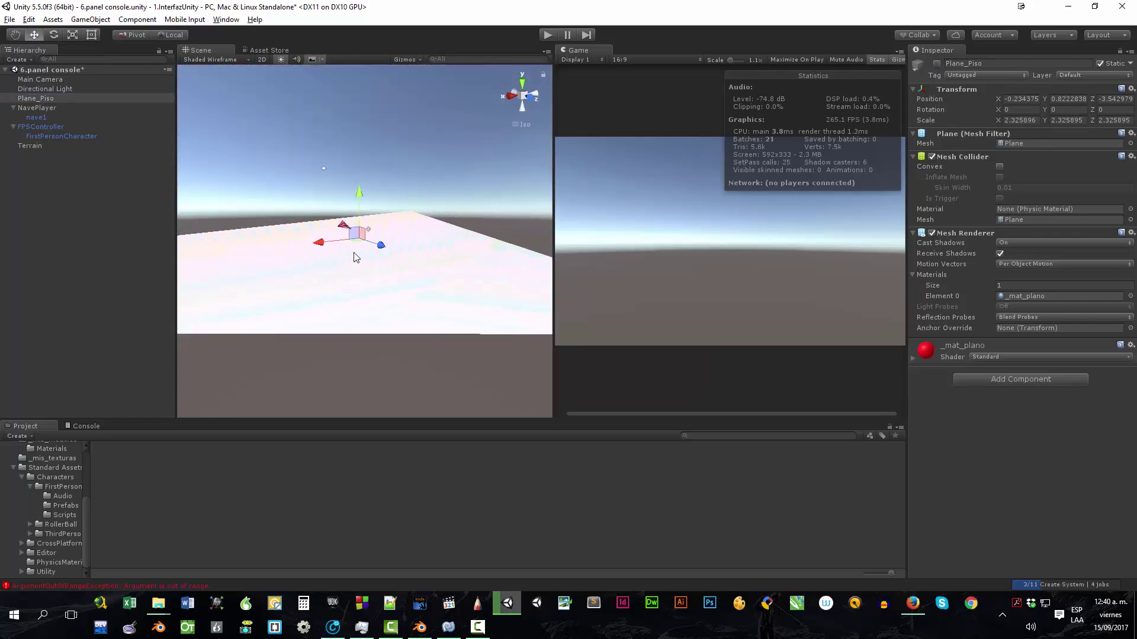
pyautogui.scroll(-6, 347, 254)
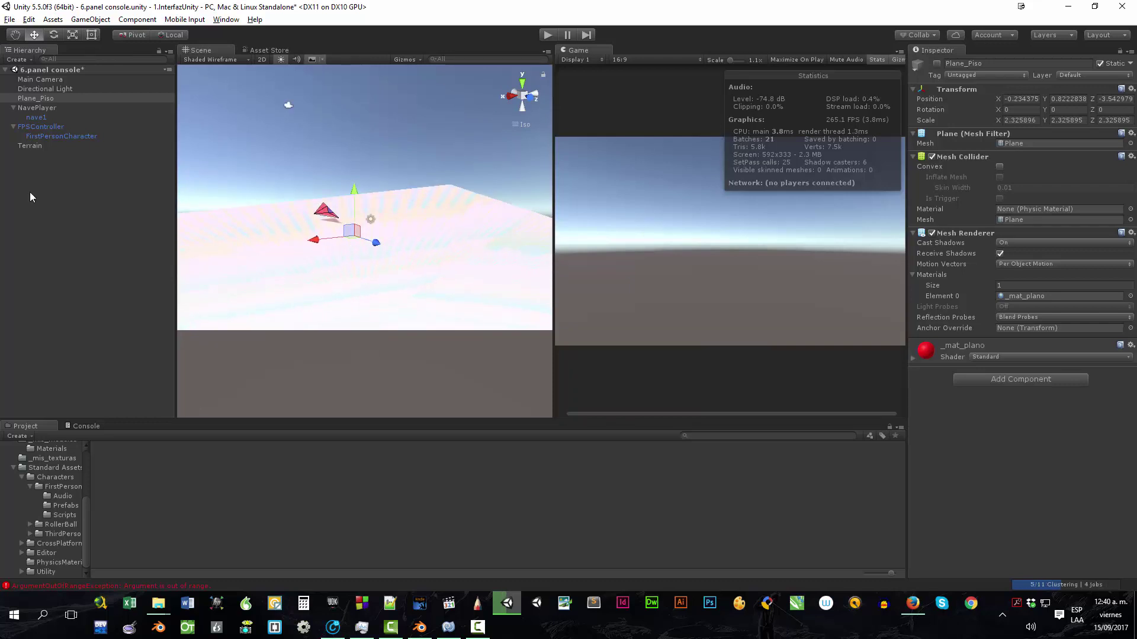
pyautogui.click(34, 147)
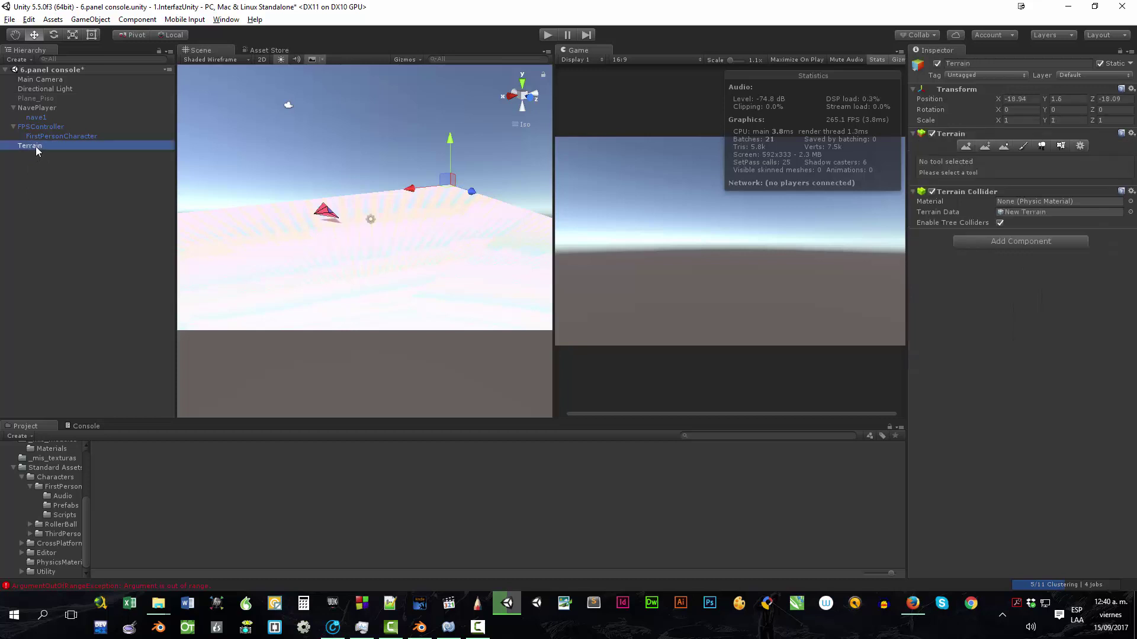
pyautogui.click(967, 146)
pyautogui.moveTo(381, 247)
pyautogui.mouseDown()
pyautogui.moveTo(392, 273)
pyautogui.moveTo(325, 289)
pyautogui.moveTo(416, 226)
pyautogui.moveTo(451, 247)
pyautogui.moveTo(261, 308)
pyautogui.moveTo(235, 309)
pyautogui.moveTo(219, 279)
pyautogui.mouseUp()
pyautogui.moveTo(280, 198)
pyautogui.keyDown('alt'); pyautogui.mouseDown()
pyautogui.moveTo(293, 245)
pyautogui.moveTo(419, 253)
pyautogui.mouseUp(); pyautogui.keyUp('alt')
pyautogui.moveTo(383, 347); pyautogui.dragTo(563, 340)
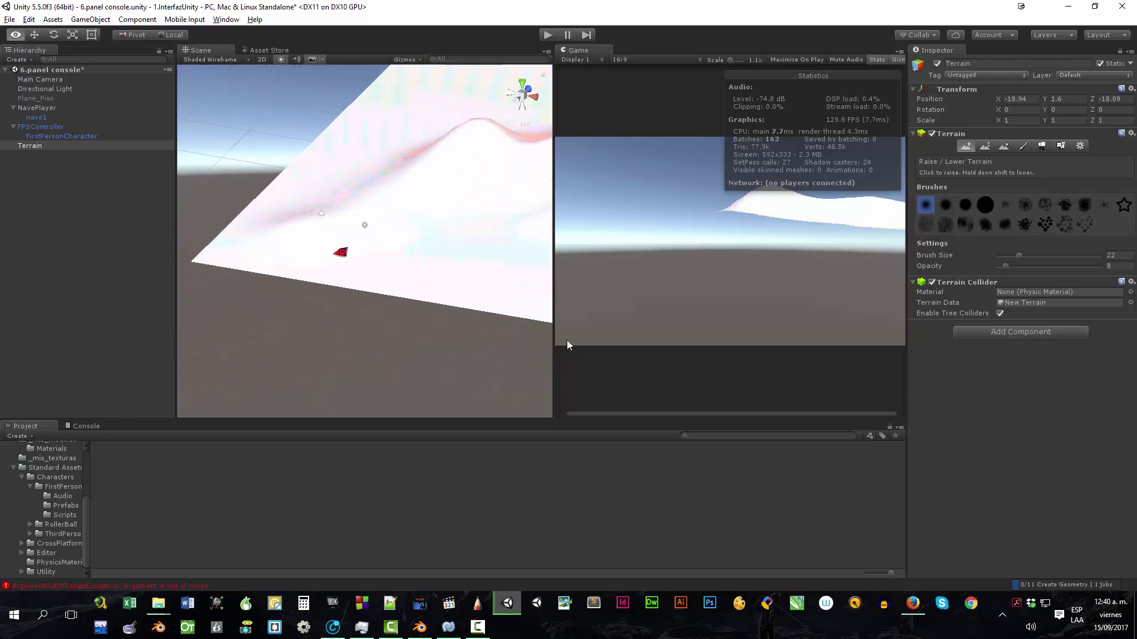
pyautogui.keyDown('alt'); pyautogui.moveTo(538, 209); pyautogui.dragTo(473, 308); pyautogui.keyUp('alt')
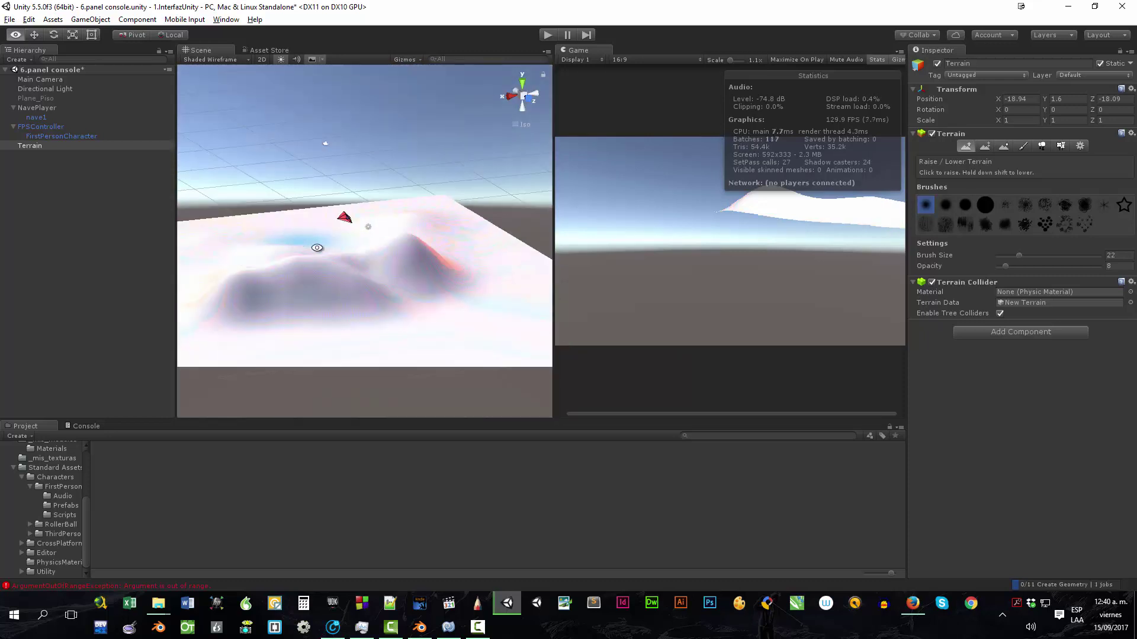
pyautogui.keyDown('alt'); pyautogui.moveTo(360, 282); pyautogui.dragTo(556, 104); pyautogui.keyUp('alt')
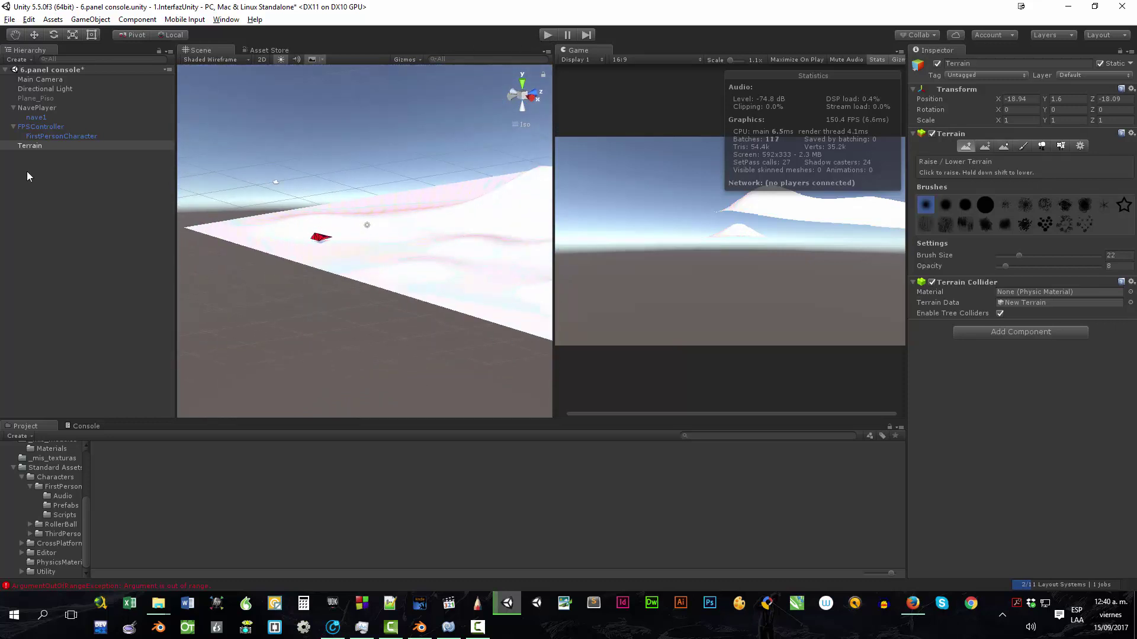
# Deactivate the FPSController object so that the Main Camera provides the game view.
pyautogui.doubleClick(34, 127)
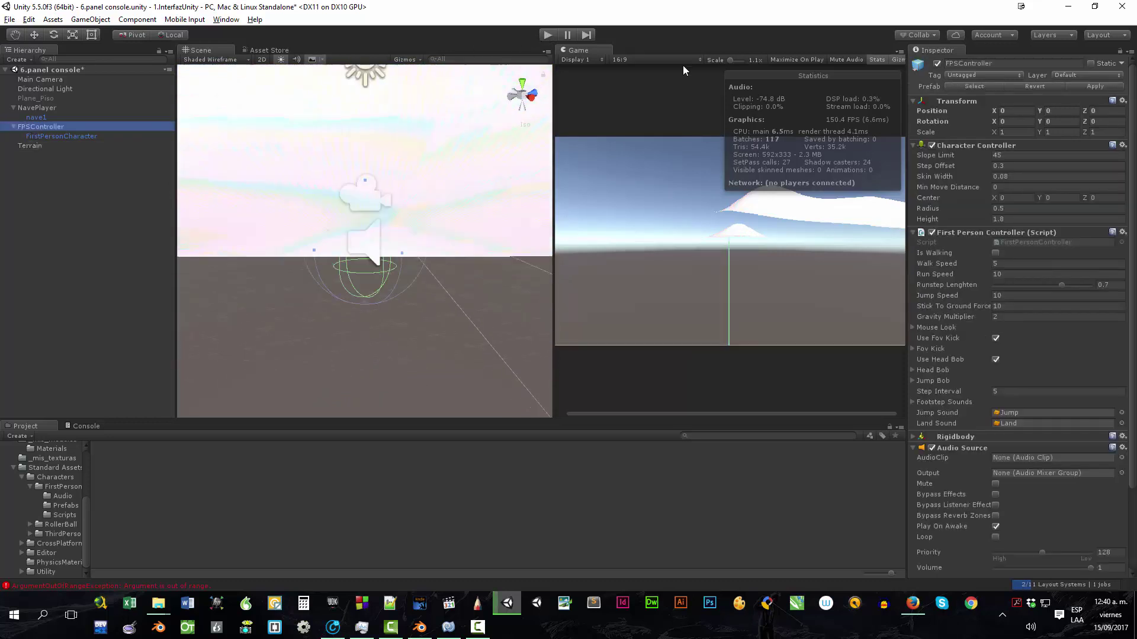
pyautogui.click(938, 64)
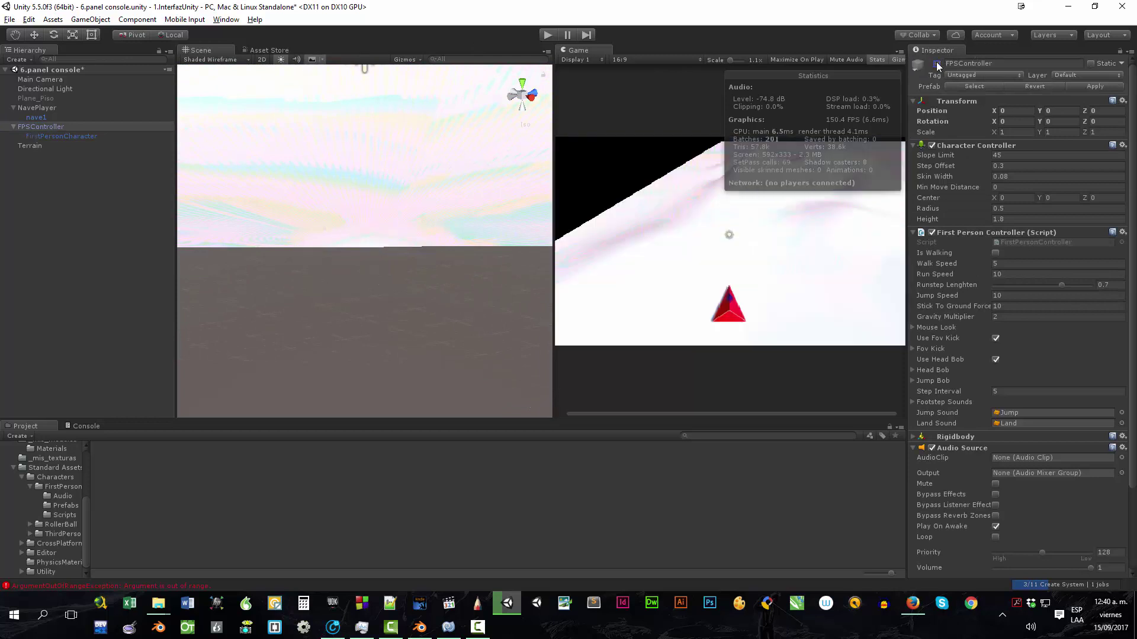
# Play-test the scene in a widened Game view, set NavePlayer's Velocidad to 2 during play, and stop the test.
pyautogui.click(546, 36)
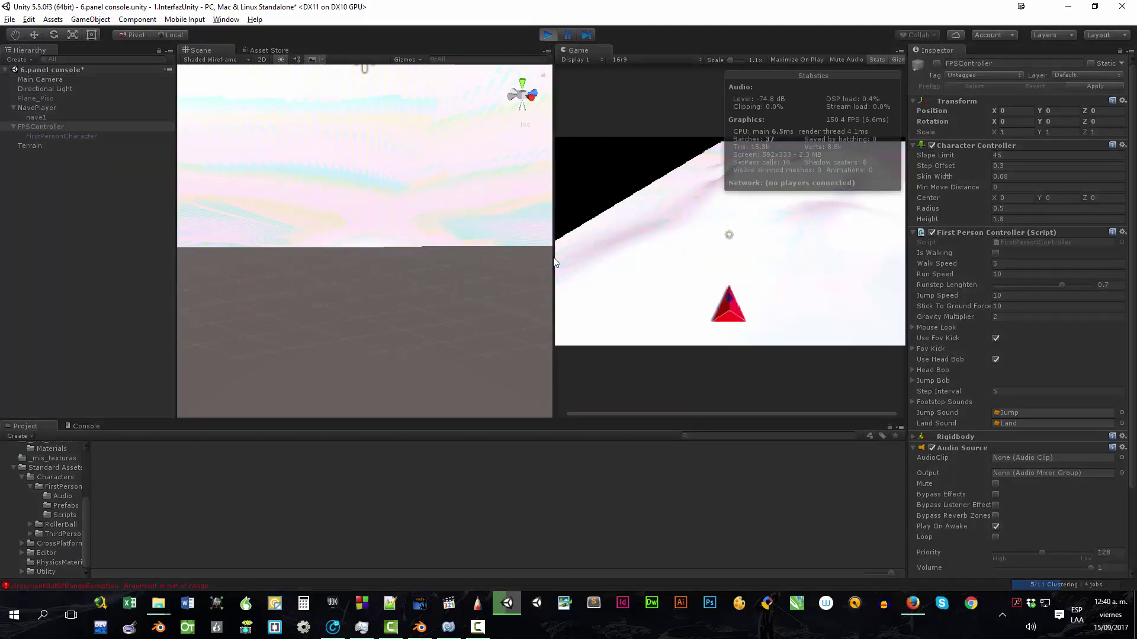
pyautogui.moveTo(555, 260); pyautogui.dragTo(432, 262)
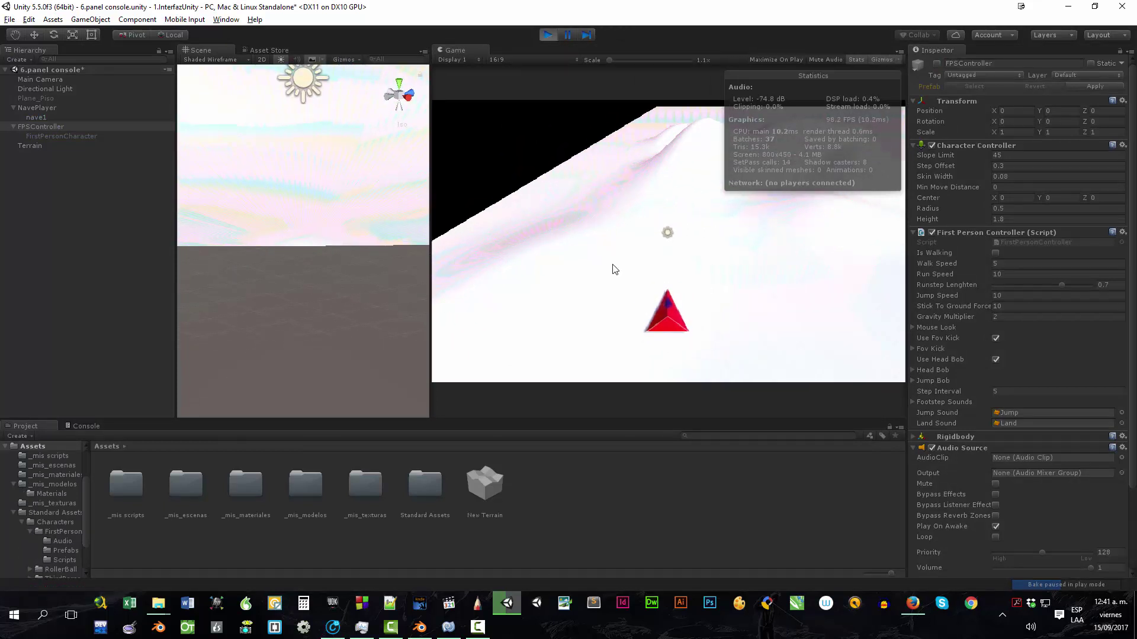
pyautogui.click(38, 108)
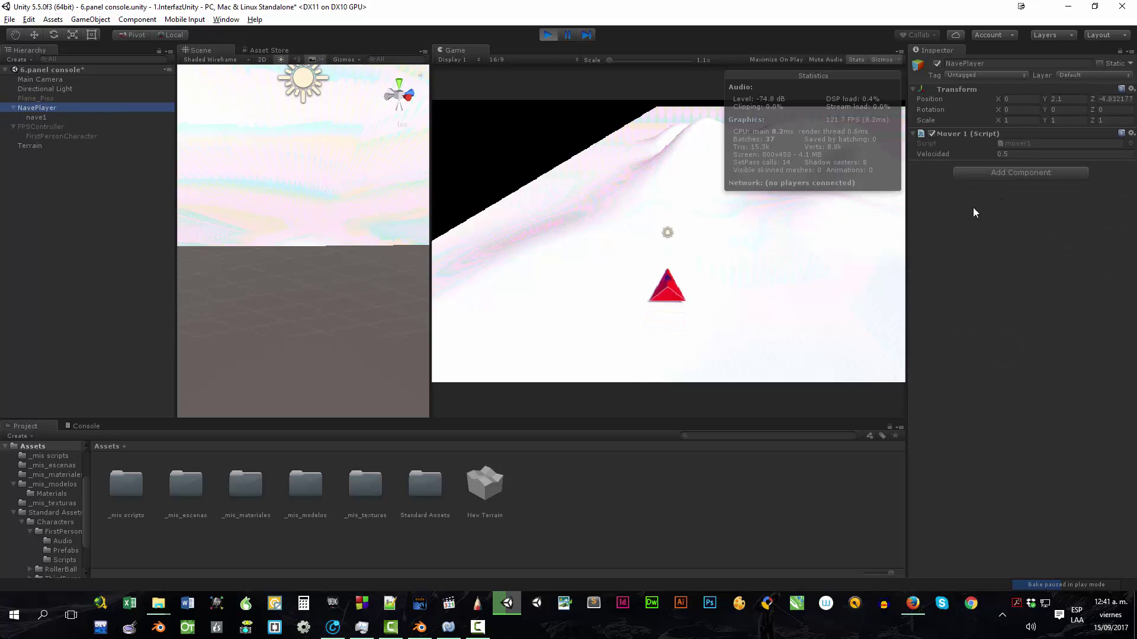
pyautogui.click(1008, 156)
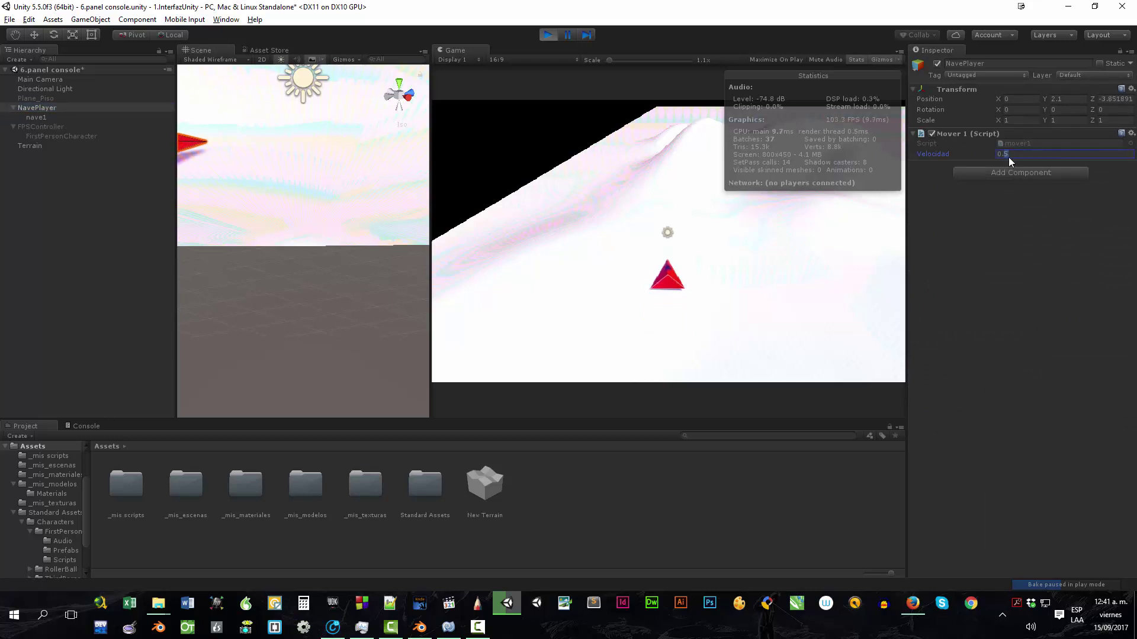
pyautogui.write('2')
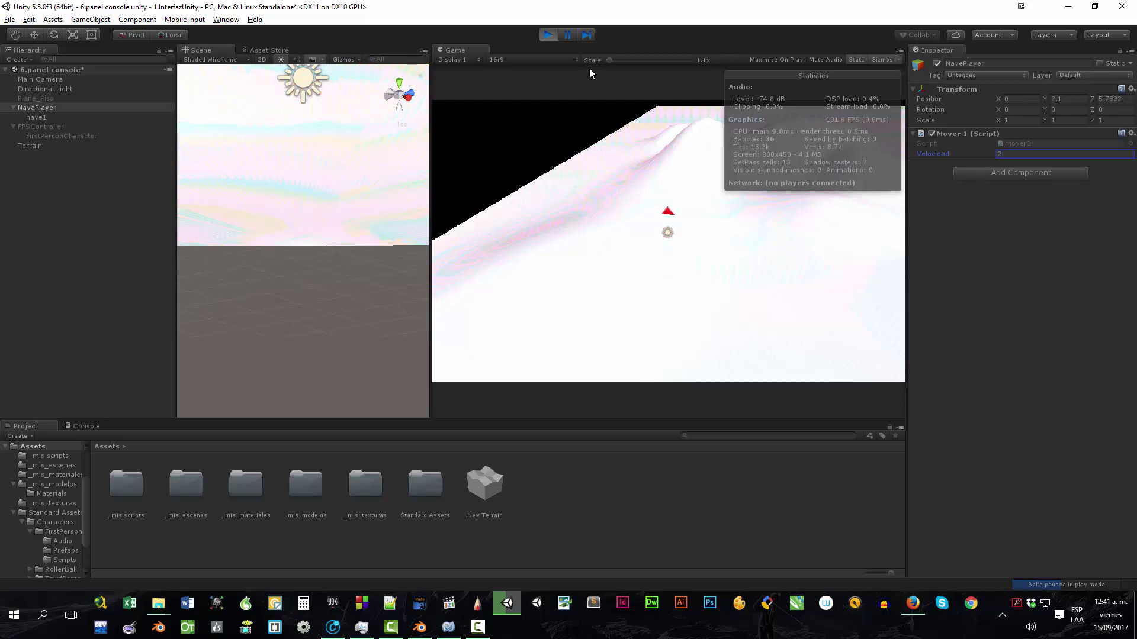
pyautogui.click(549, 36)
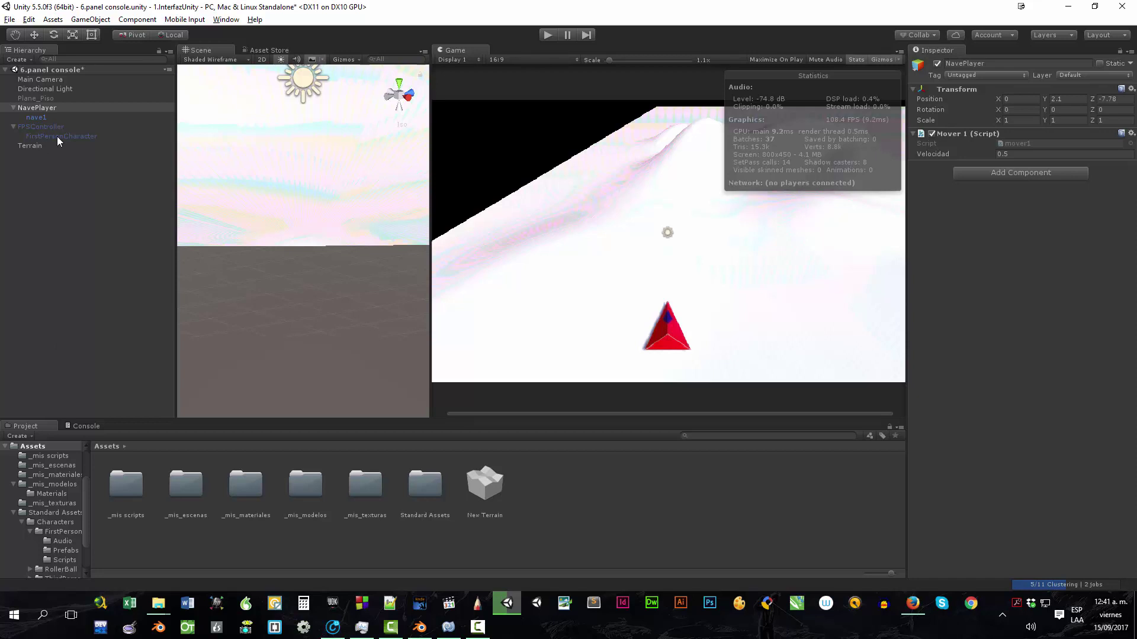
# Add a 3D Quad to the scene and lower it to about Y -0.83 with the Move tool.
pyautogui.click(95, 23)
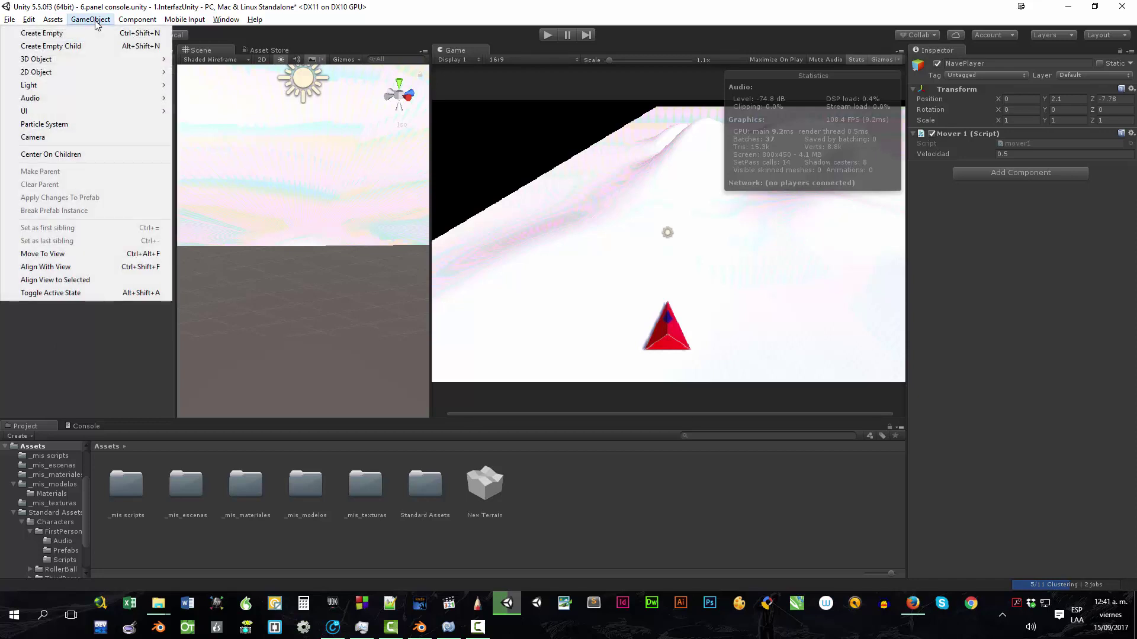
pyautogui.moveTo(90, 59)
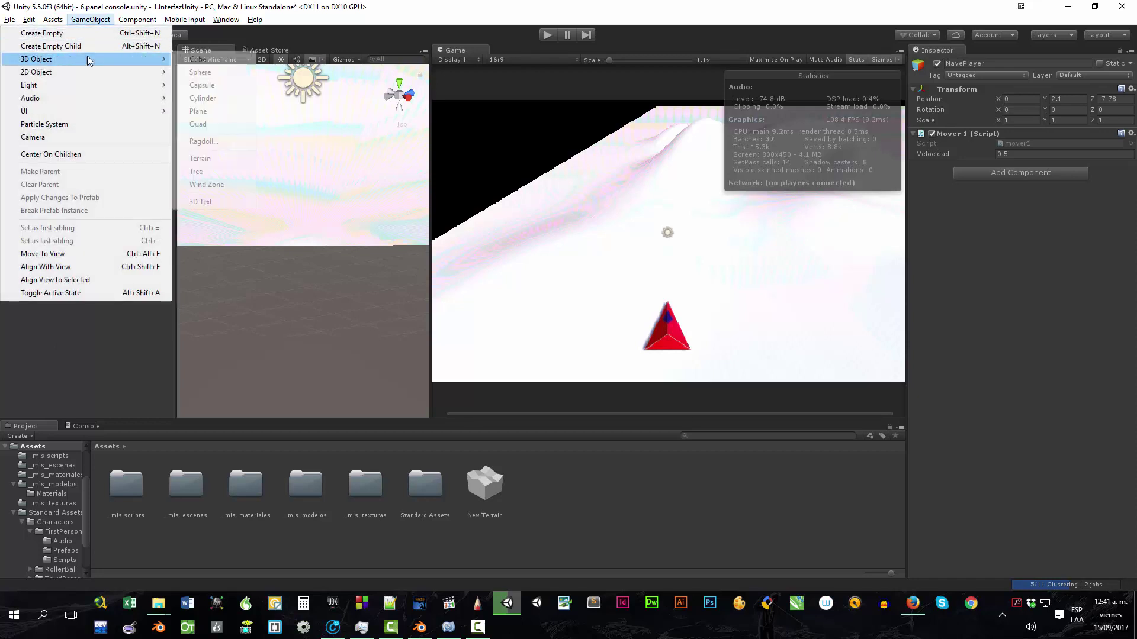
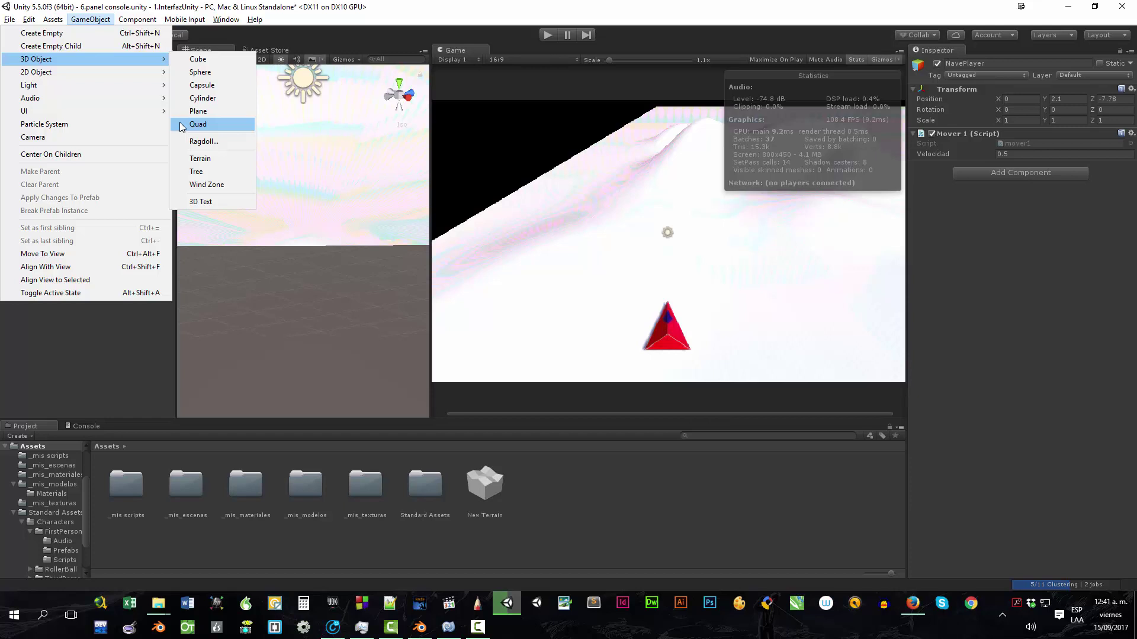
pyautogui.click(198, 124)
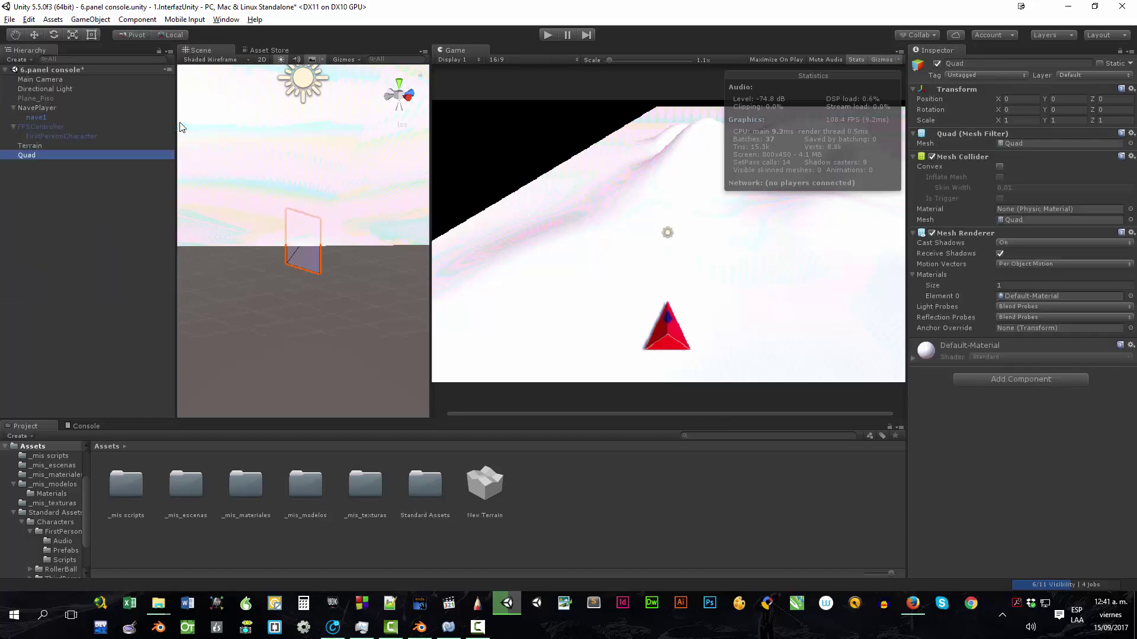
pyautogui.click(35, 35)
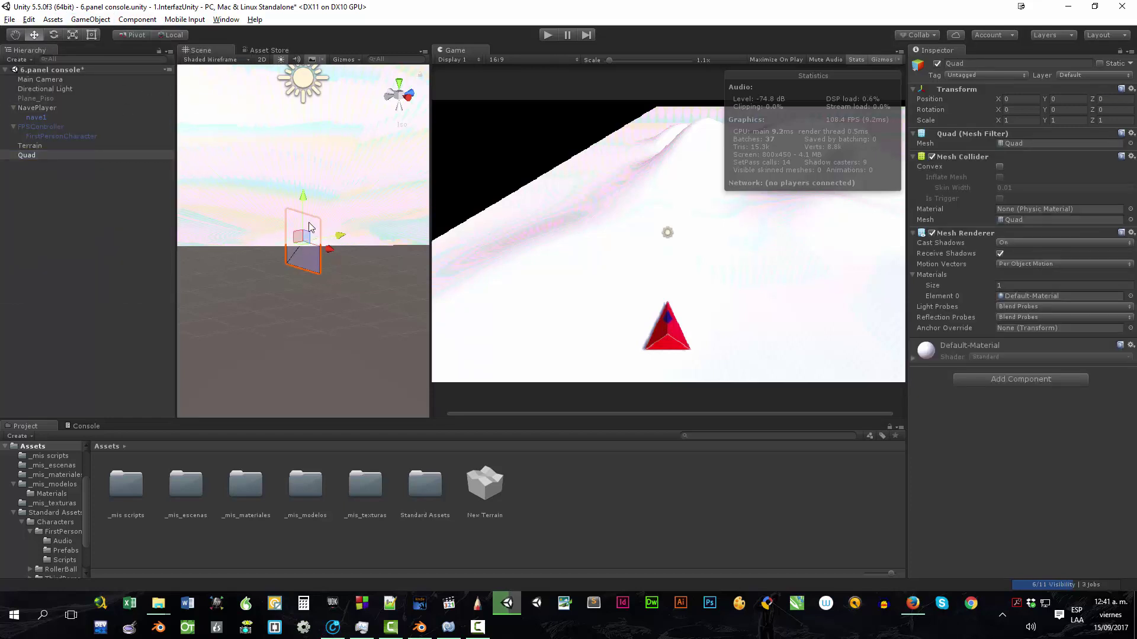
pyautogui.moveTo(303, 200); pyautogui.dragTo(318, 269)
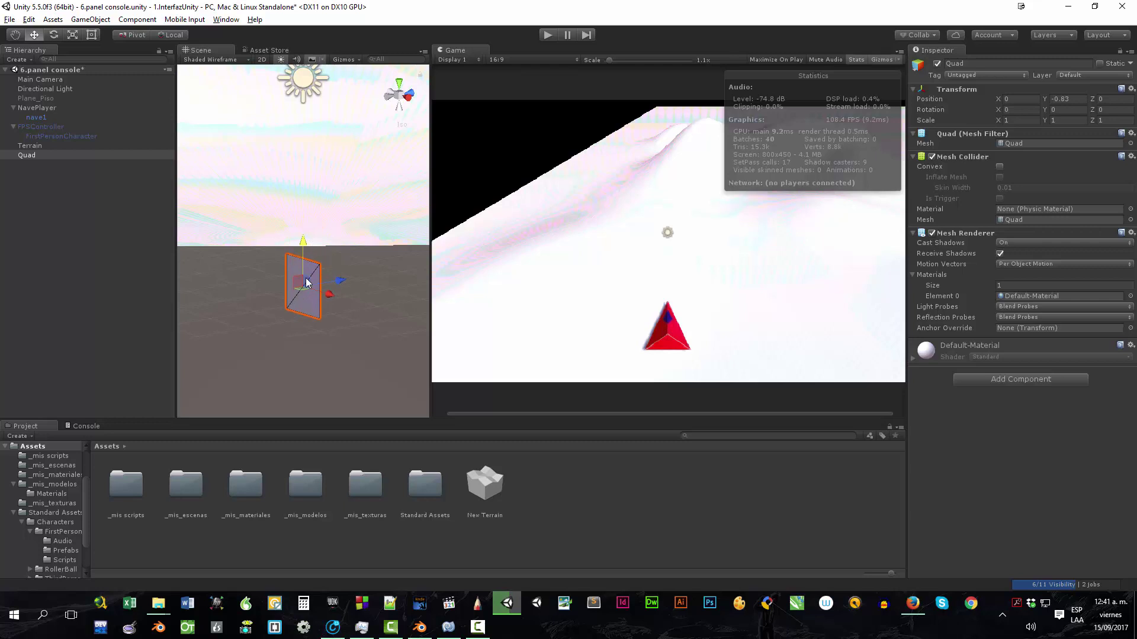
# Add a Particle System object to the scene.
pyautogui.click(98, 21)
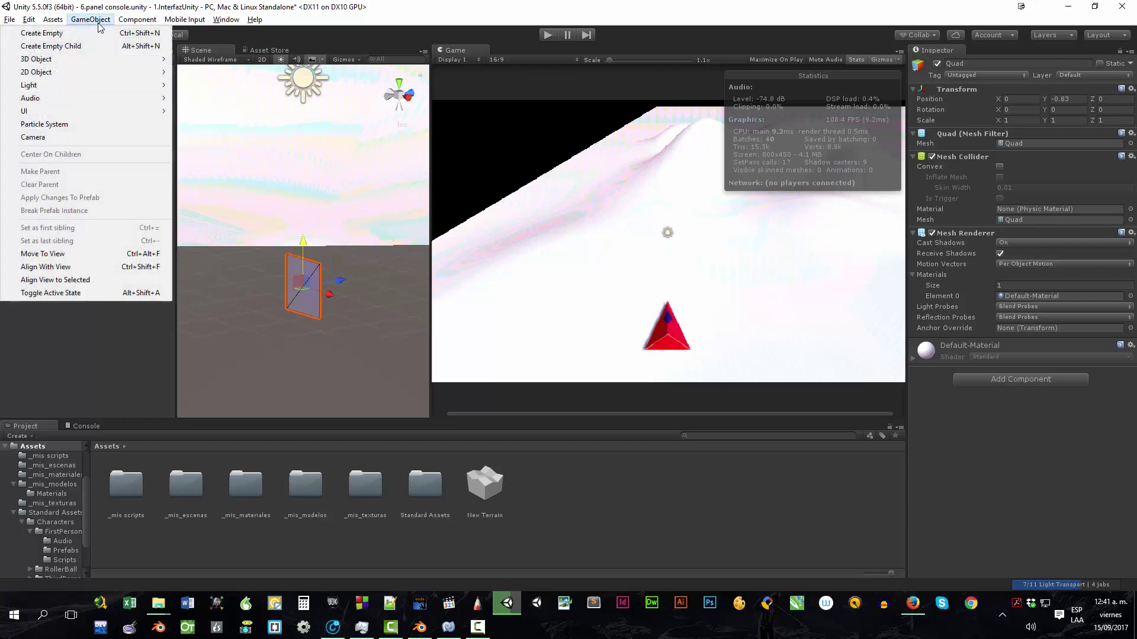
pyautogui.moveTo(93, 98)
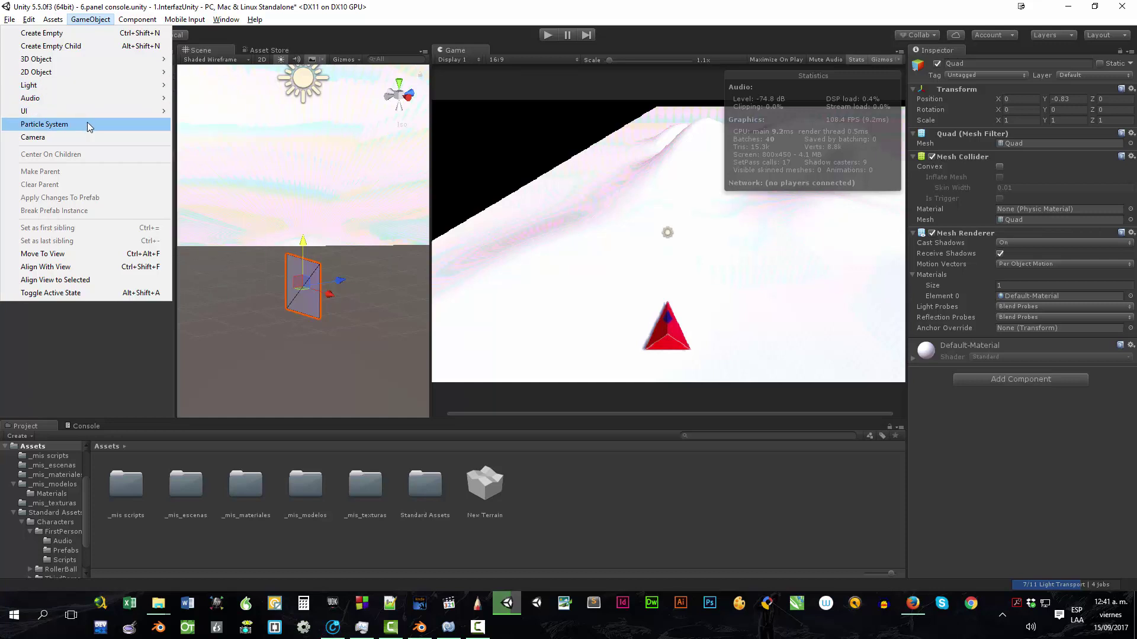
pyautogui.click(87, 124)
# Frame the FPSController object in the scene and raise it to about Y 8.39.
pyautogui.doubleClick(48, 126)
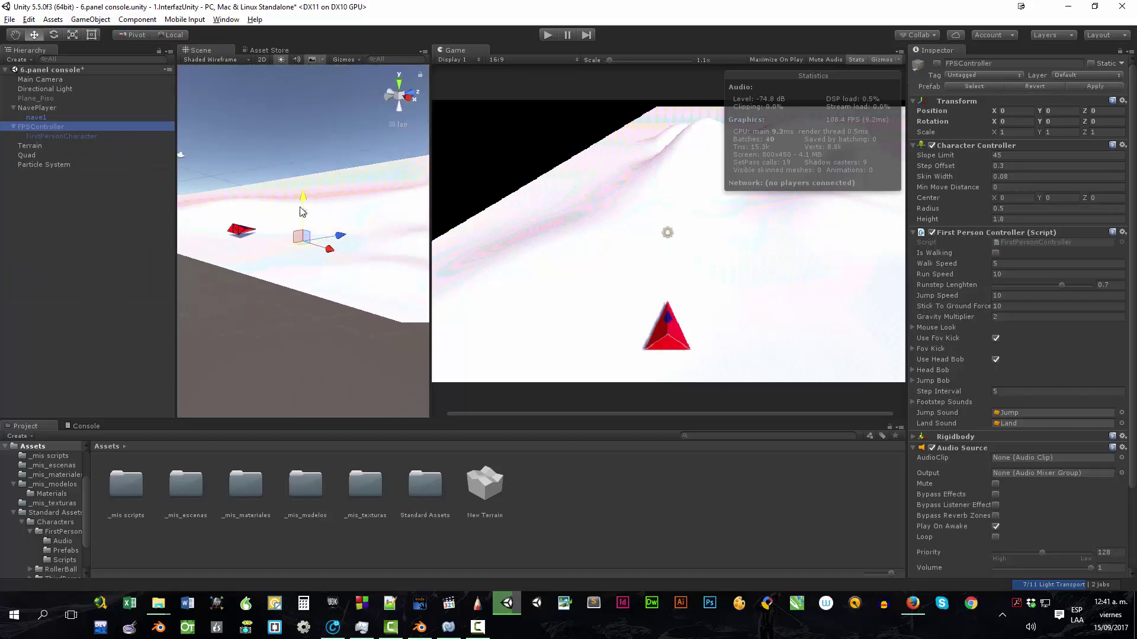
pyautogui.moveTo(302, 212); pyautogui.dragTo(302, 133)
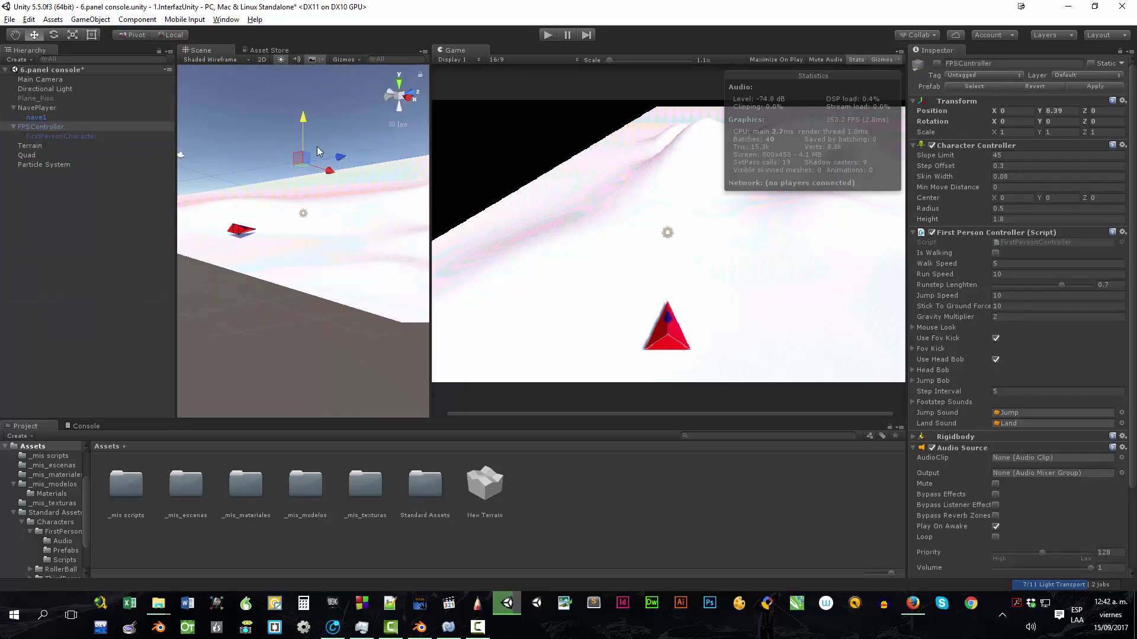
# Rename the Particle System as f and raise it to about Y 12.73.
pyautogui.doubleClick(32, 165)
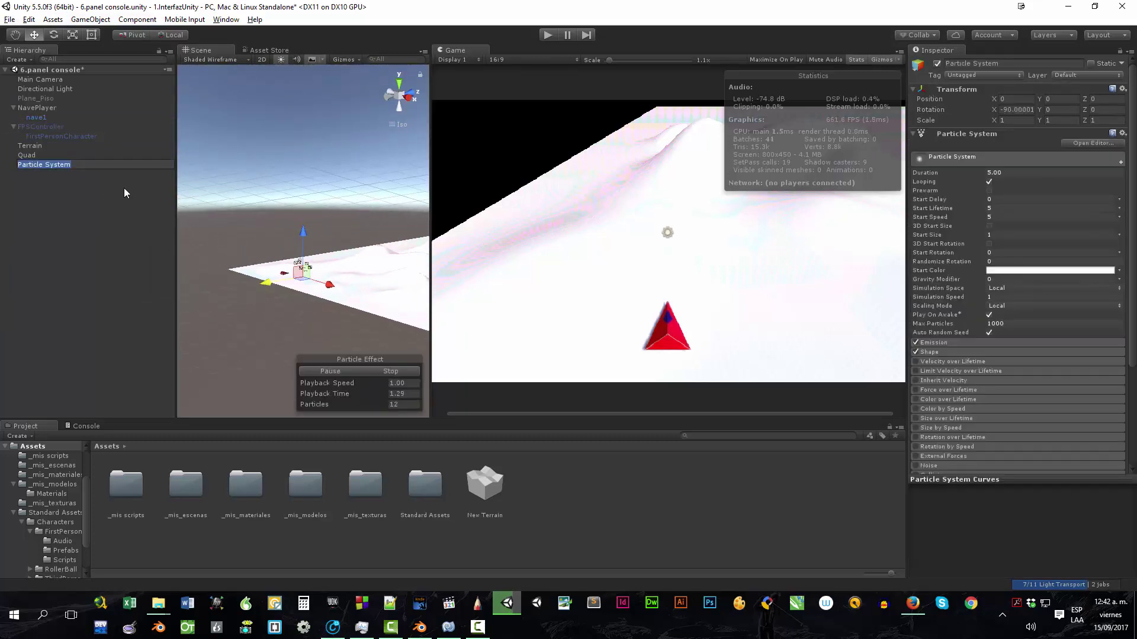
pyautogui.press('F2')
pyautogui.write('f')
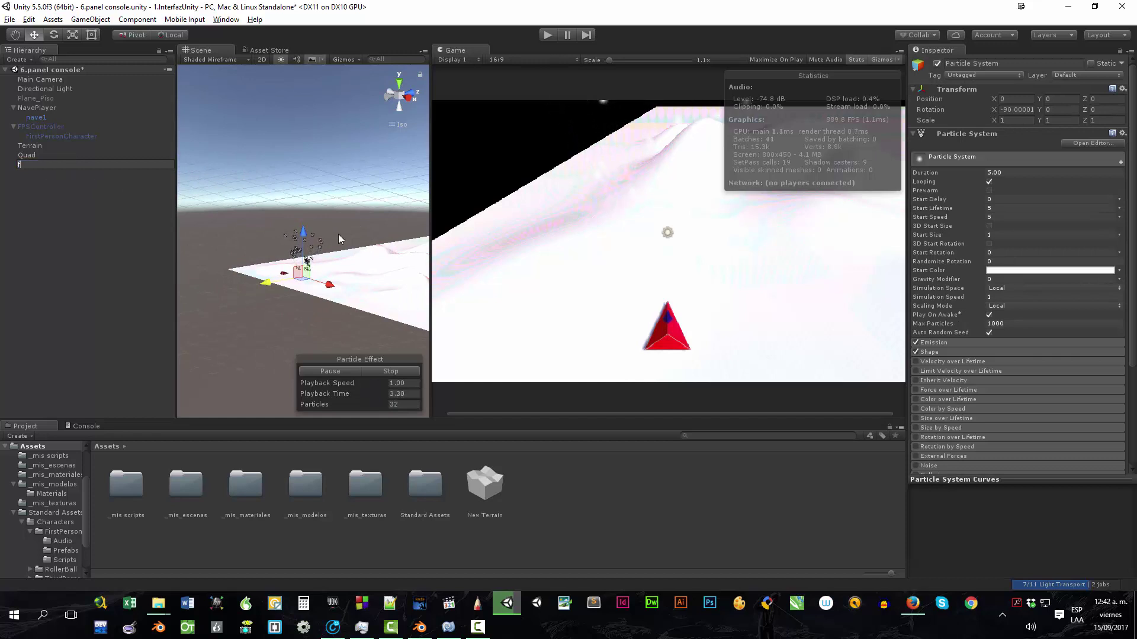
pyautogui.scroll(10, 339, 234)
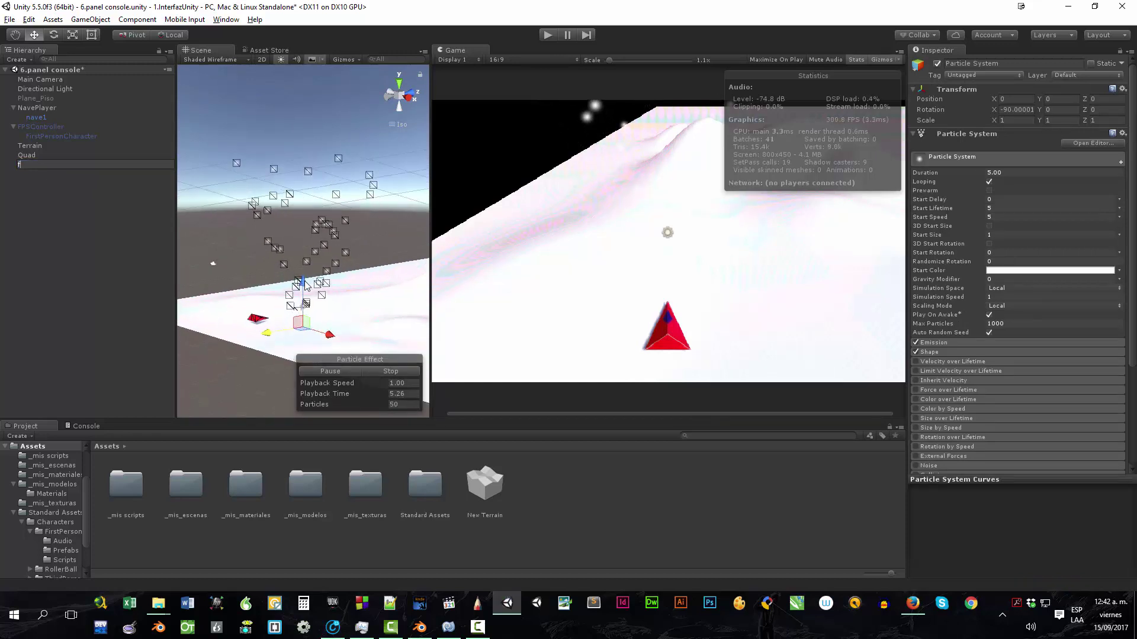
pyautogui.moveTo(303, 284); pyautogui.dragTo(290, 196)
pyautogui.scroll(15, 315, 229)
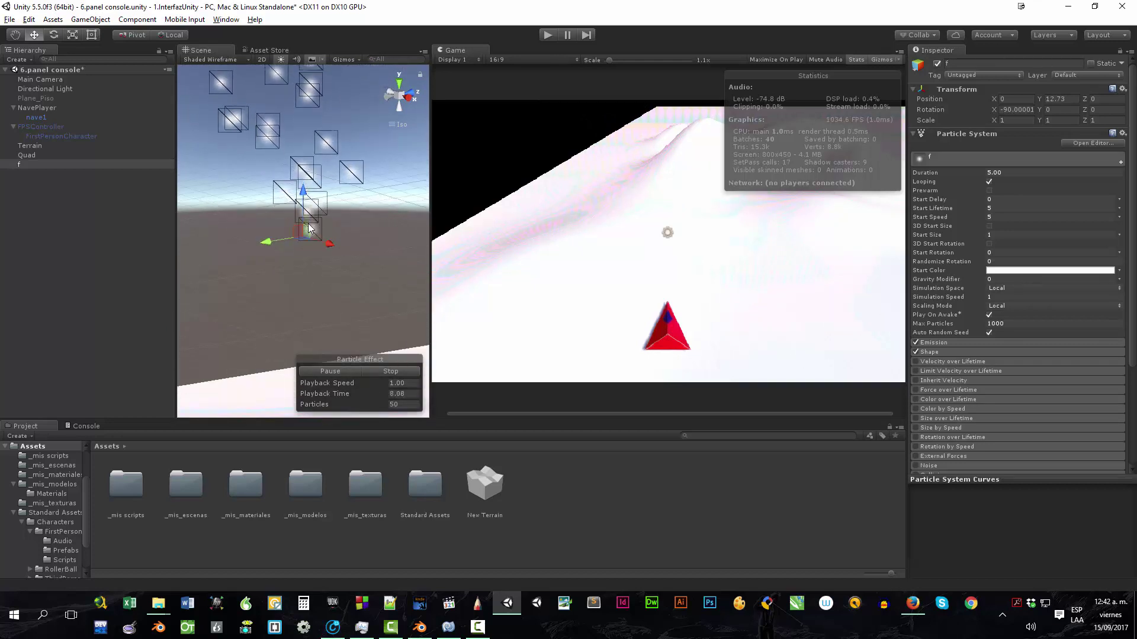
# Delete the particle system object named f from the scene.
pyautogui.click(27, 155)
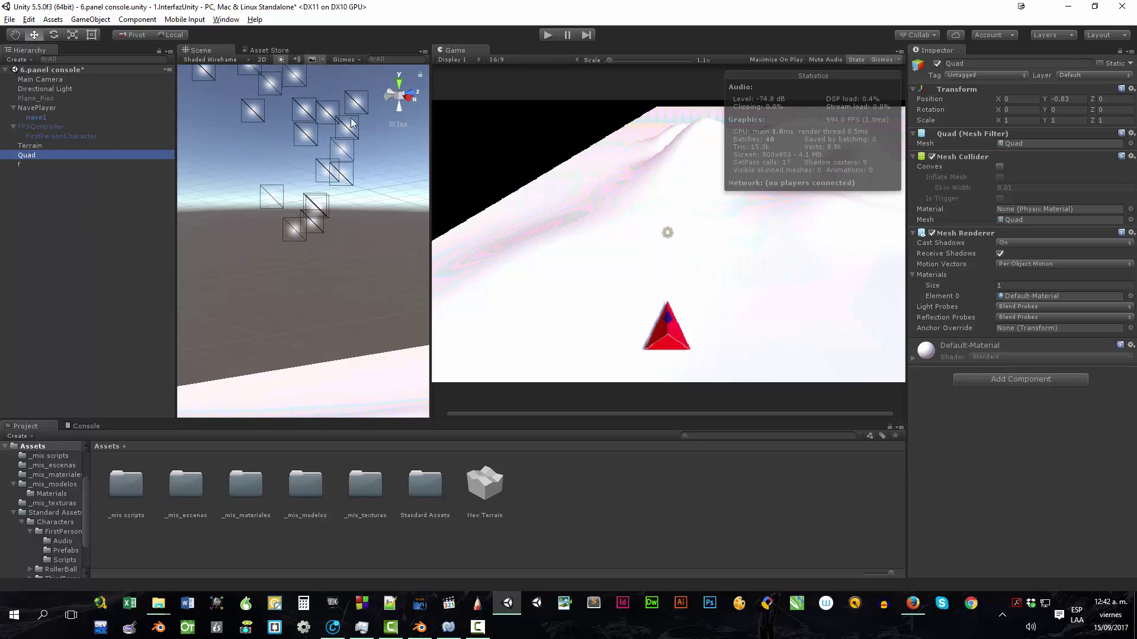
pyautogui.click(24, 165)
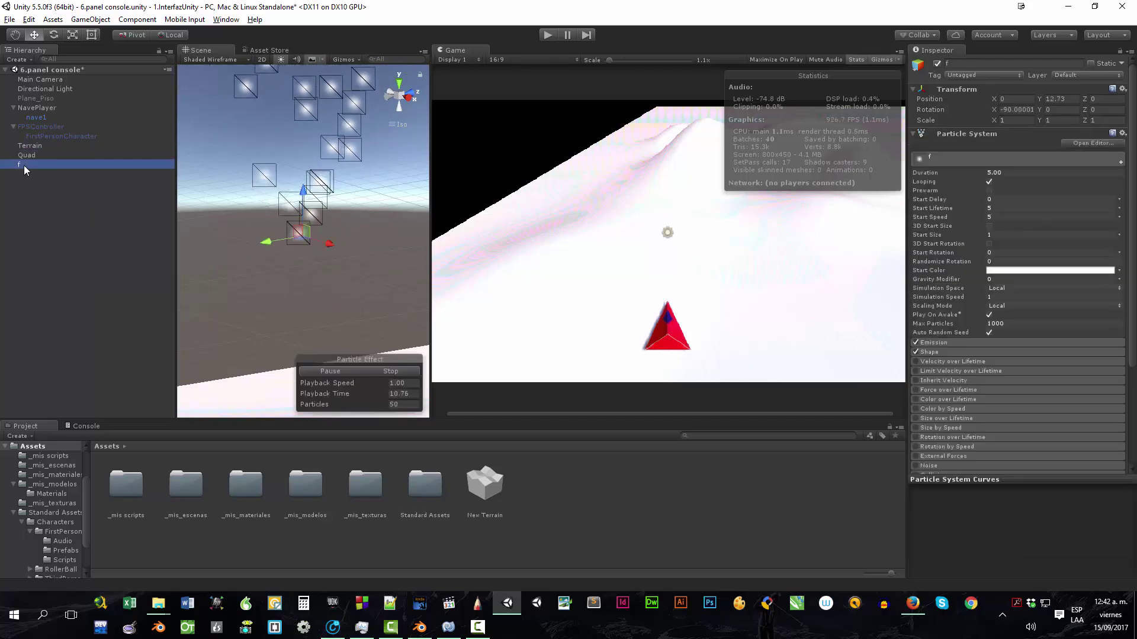
pyautogui.press('Delete')
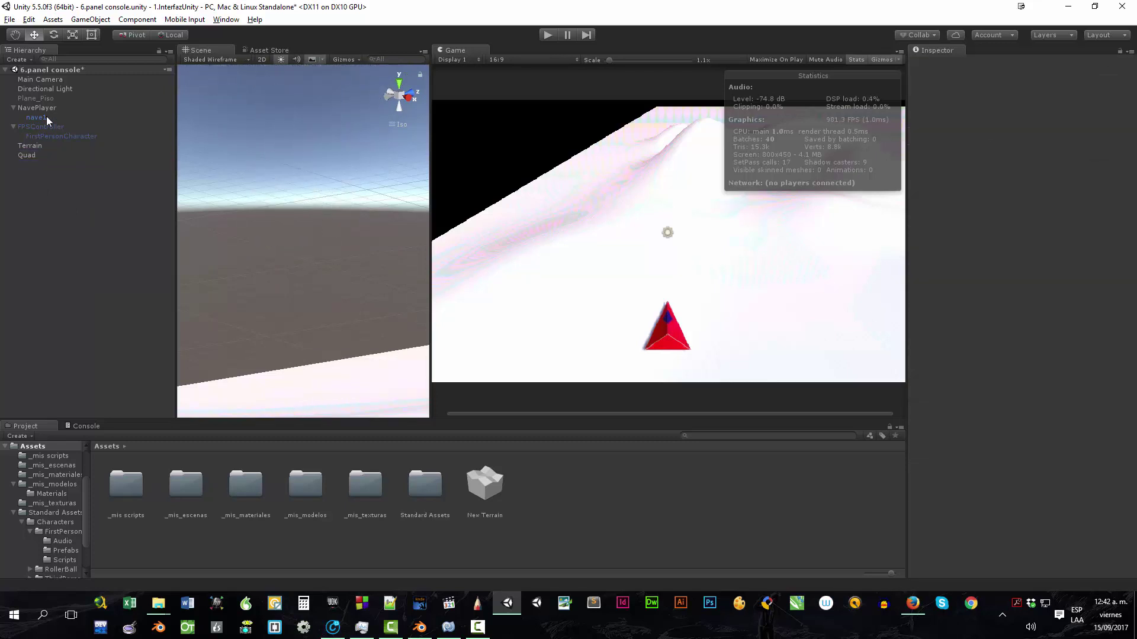
# Detach the nave1 object from its parent NavePlayer with the Clear Parent command.
pyautogui.click(90, 20)
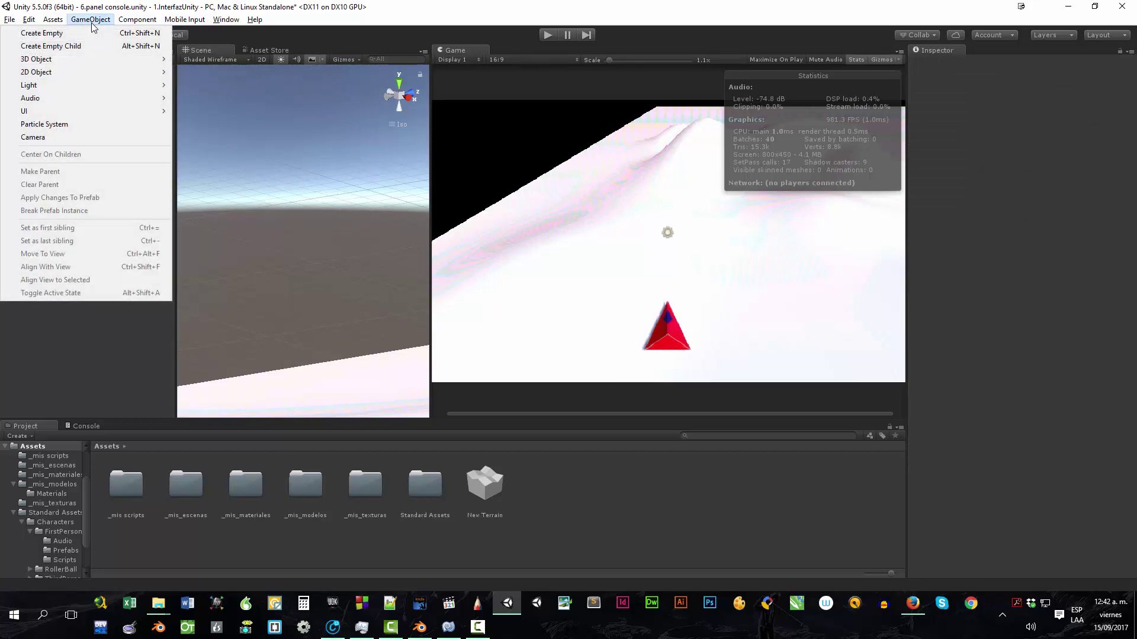
pyautogui.click(59, 322)
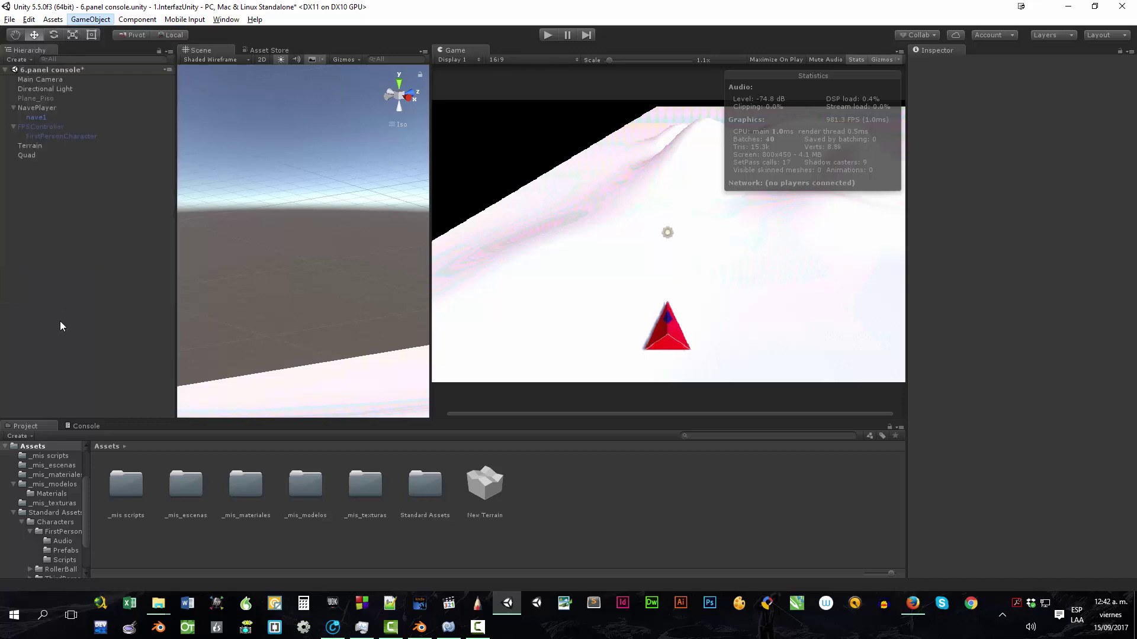
pyautogui.click(33, 118)
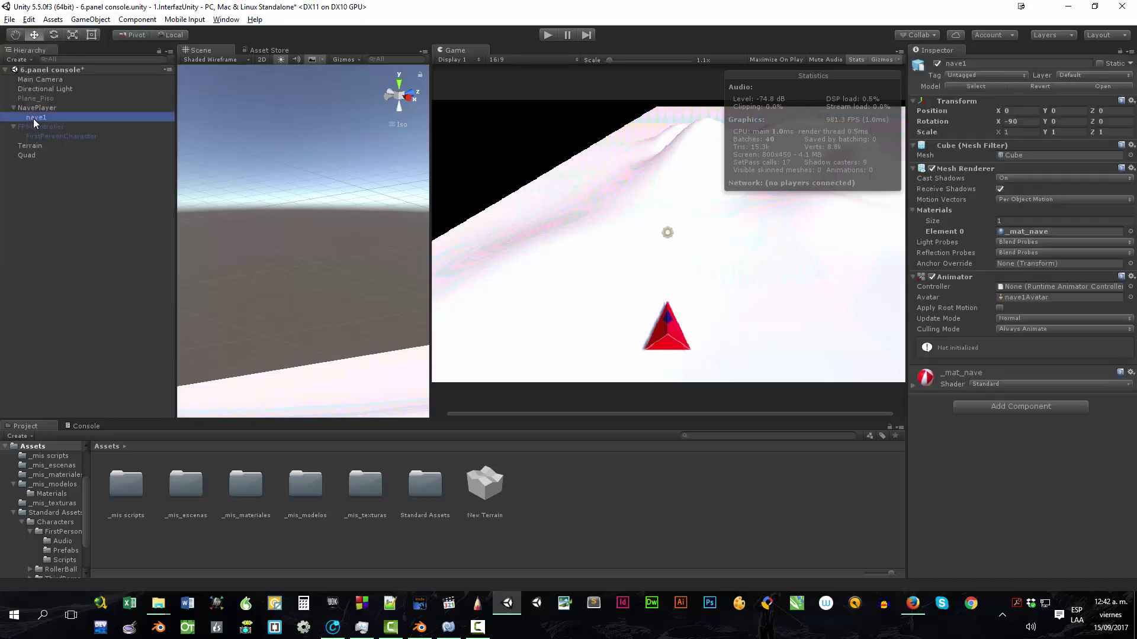
pyautogui.click(89, 20)
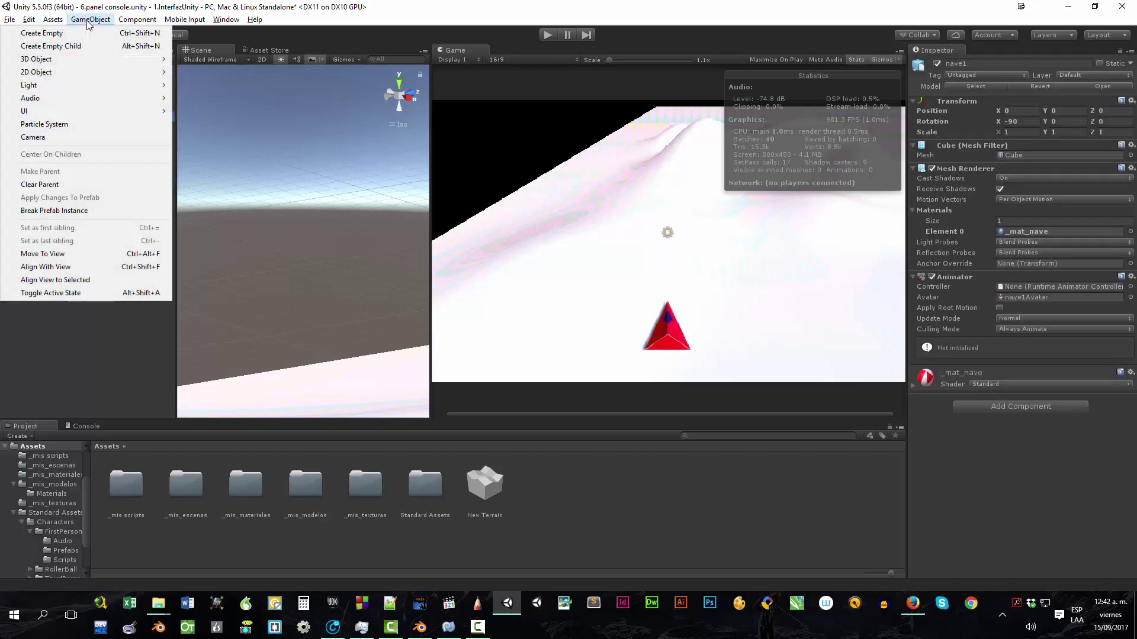
pyautogui.click(71, 186)
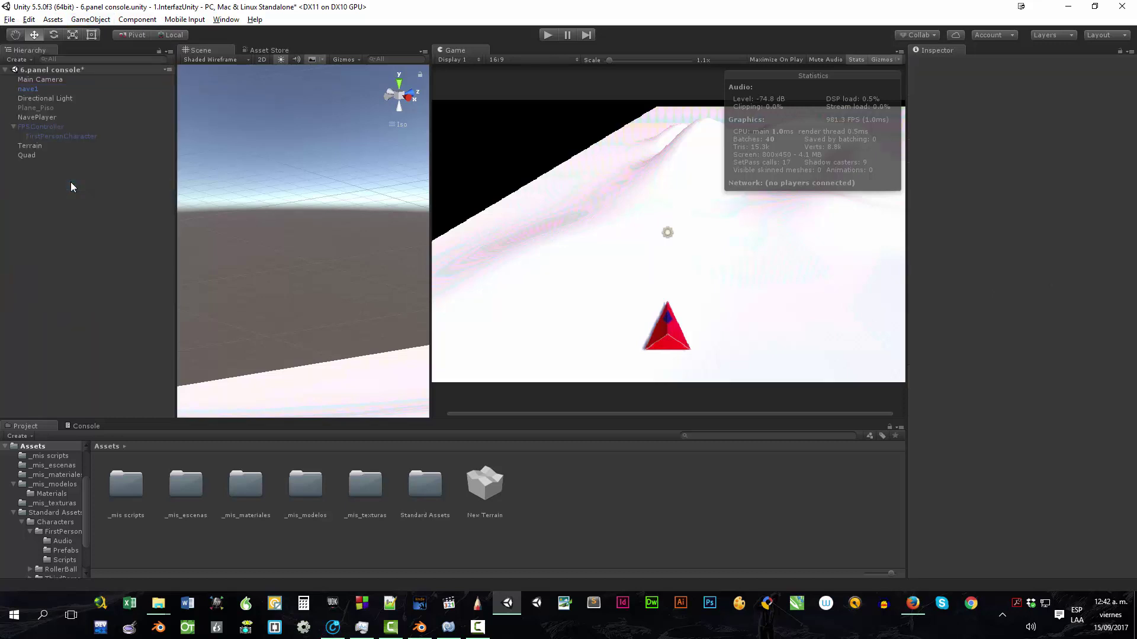
# Check the separated NavePlayer object and make nave1 its child again.
pyautogui.doubleClick(30, 118)
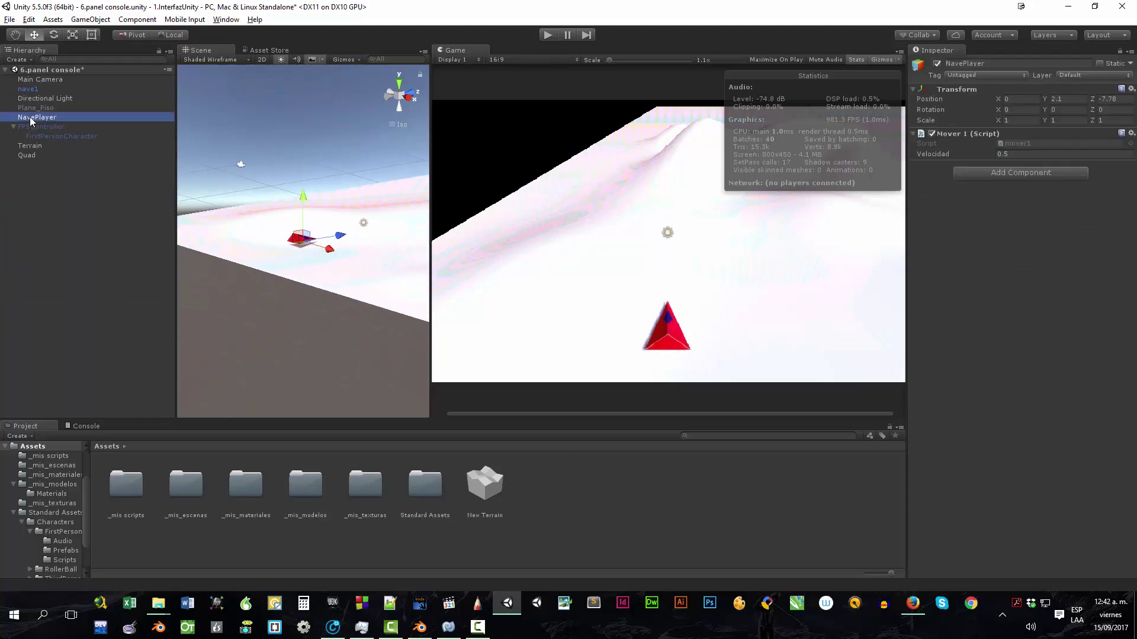
pyautogui.click(39, 203)
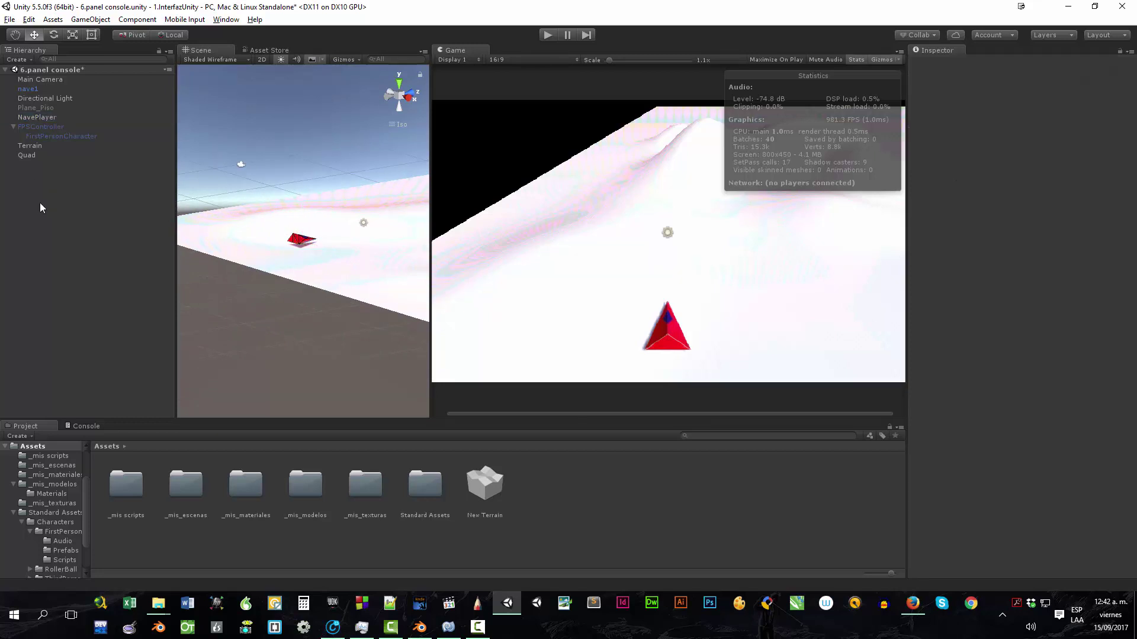
pyautogui.hotkey('ctrl', 'z')
pyautogui.hotkey('ctrl', 'z')
pyautogui.hotkey('ctrl', 'z')
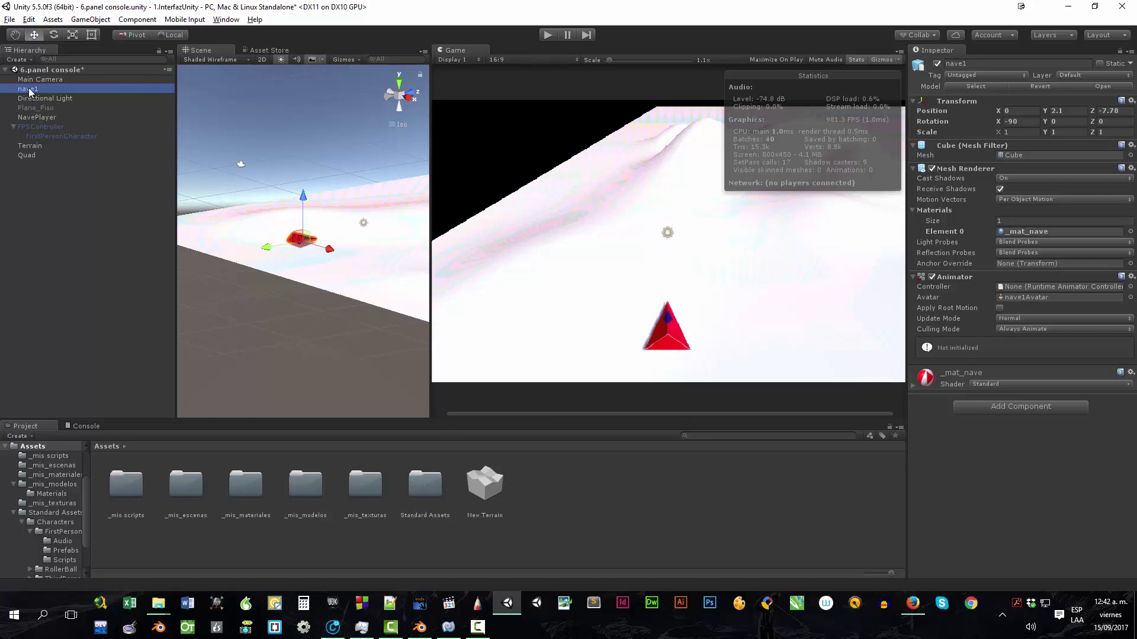
pyautogui.moveTo(28, 90); pyautogui.dragTo(35, 118)
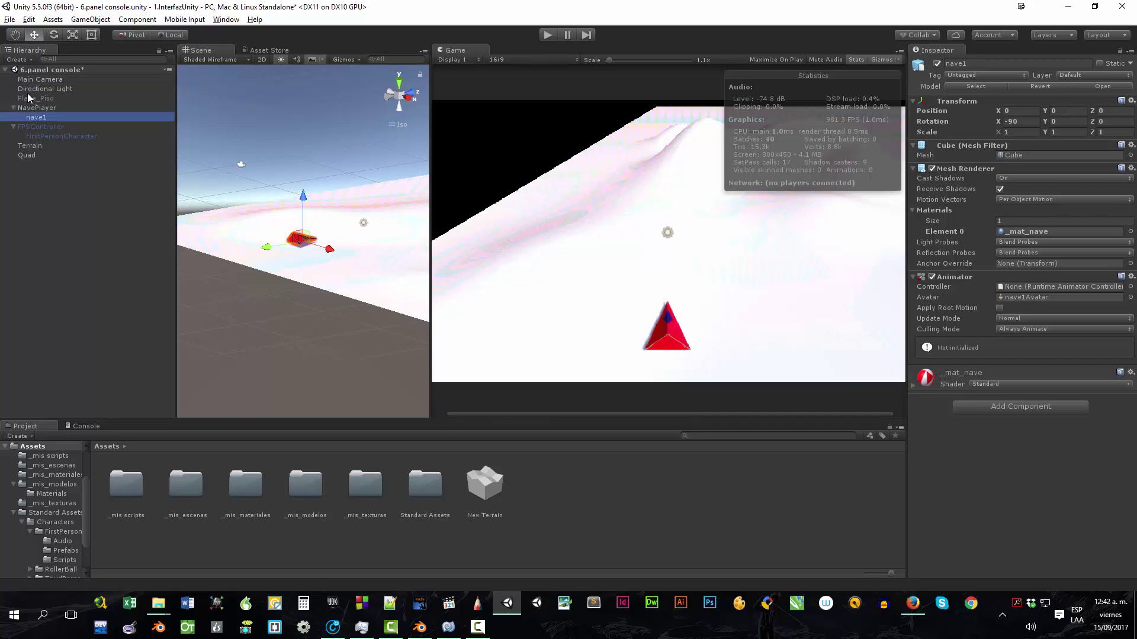
# Clear the parent of nave1 once more and undo the separation.
pyautogui.click(90, 19)
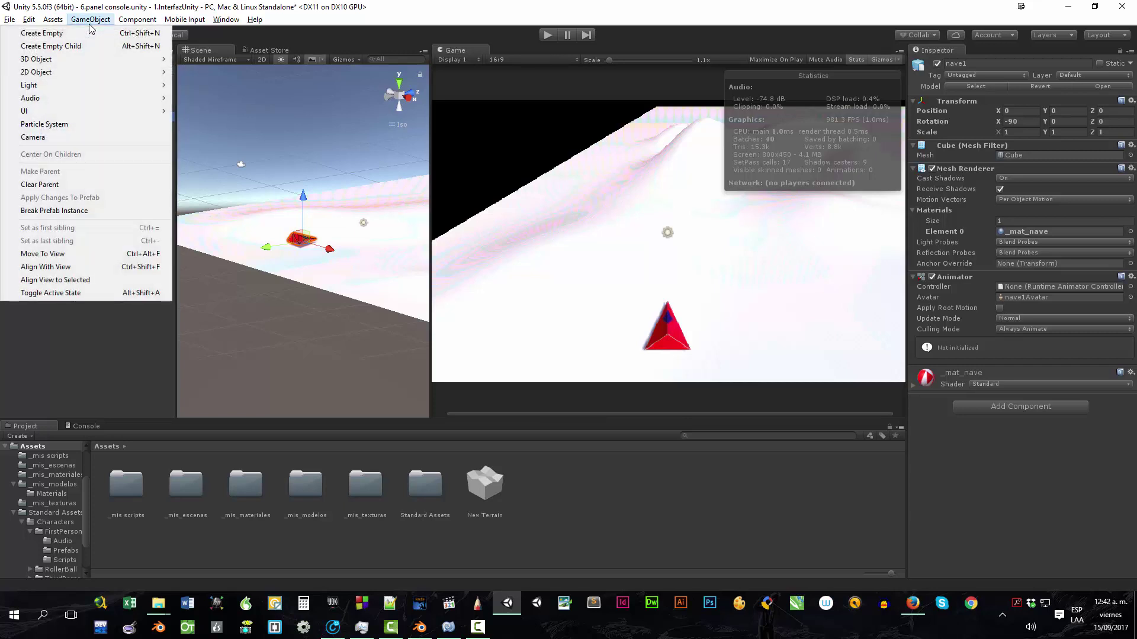
pyautogui.click(51, 184)
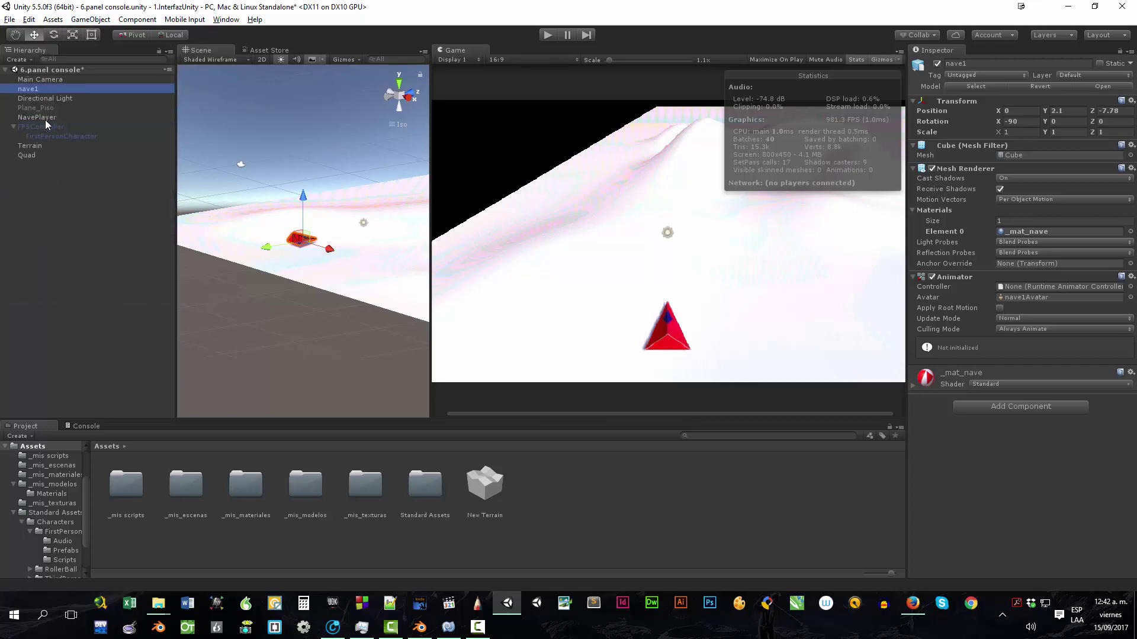
pyautogui.hotkey('ctrl', 'z')
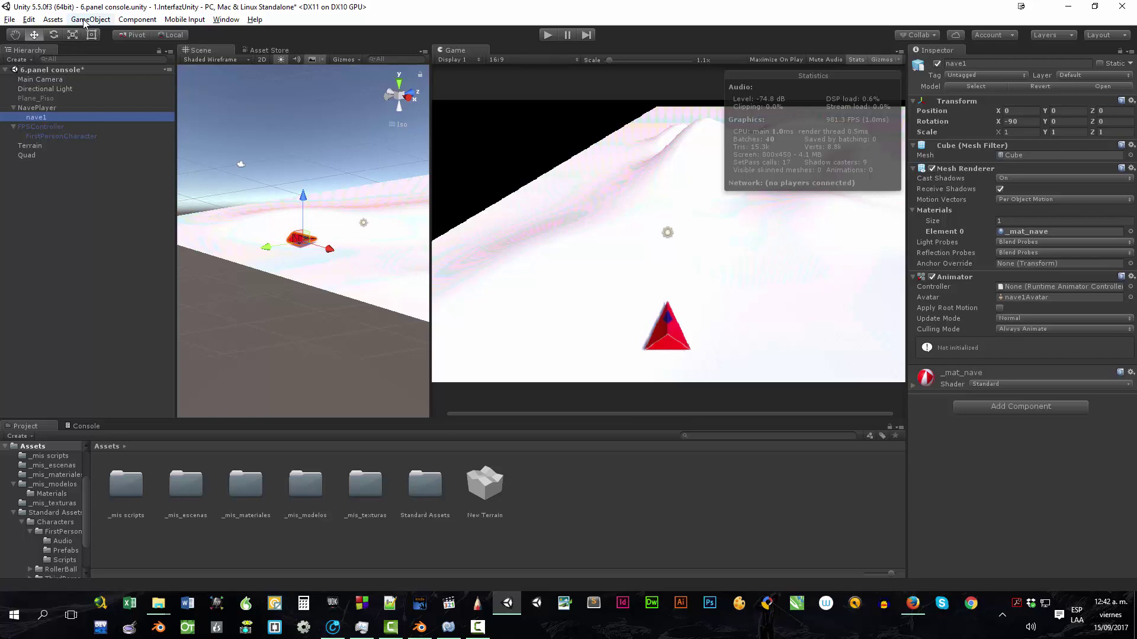
# Apply the Move To View command to the nave1 object.
pyautogui.click(89, 20)
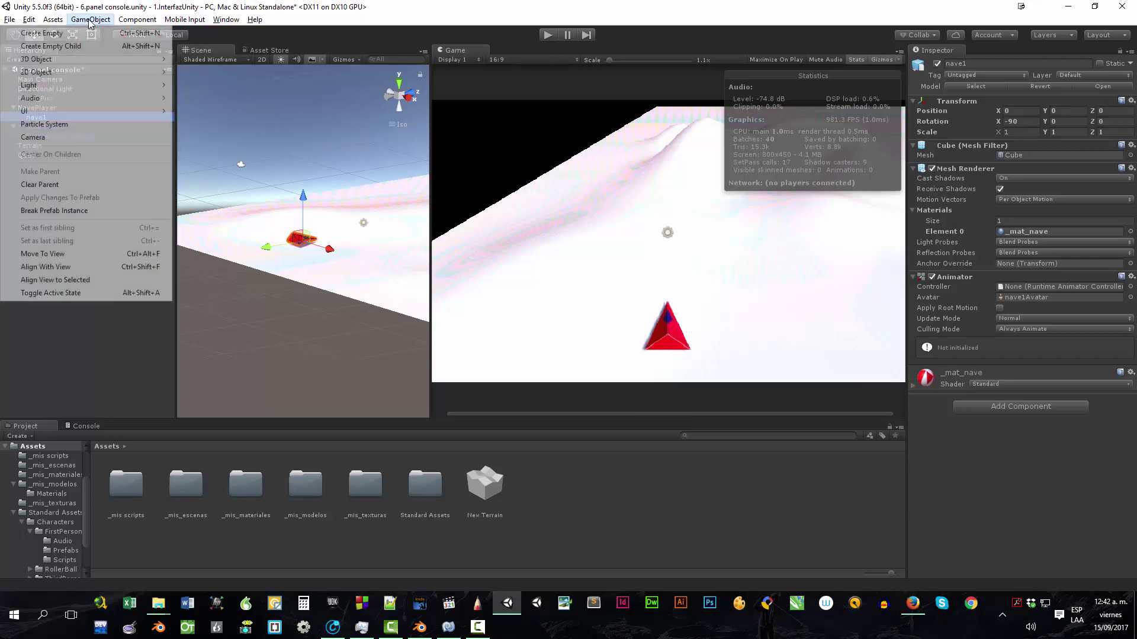
pyautogui.click(89, 20)
pyautogui.click(89, 19)
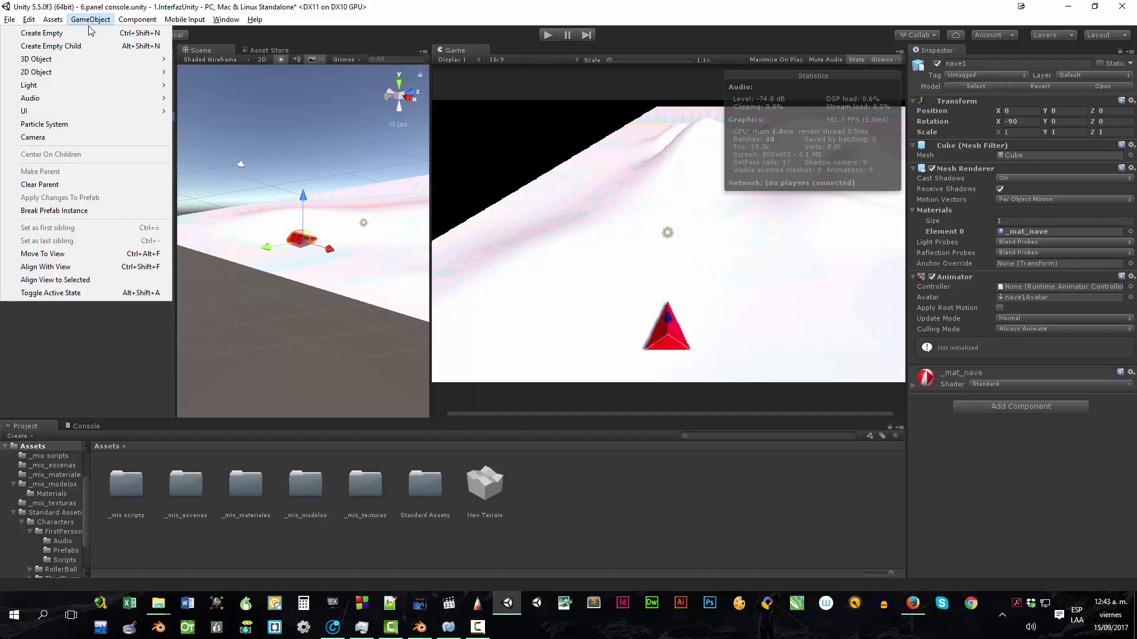
pyautogui.click(62, 254)
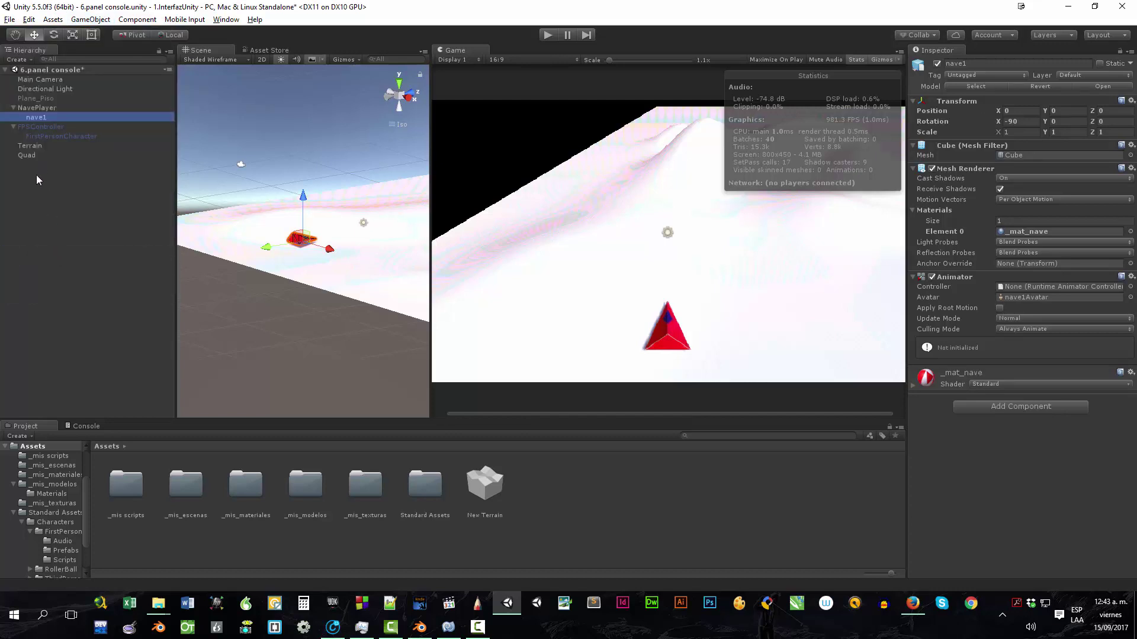
# Move the Quad above the terrain to about Y 12.08 and Z 7.99 and frame it in the Scene view.
pyautogui.click(41, 109)
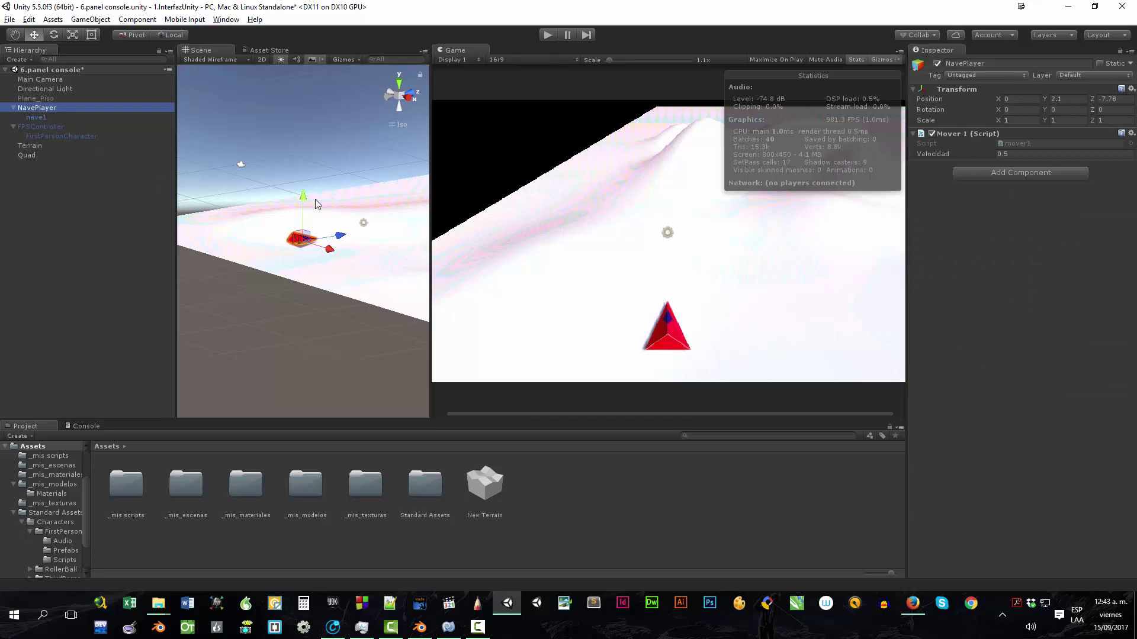
pyautogui.moveTo(337, 218); pyautogui.dragTo(230, 285, button='middle')
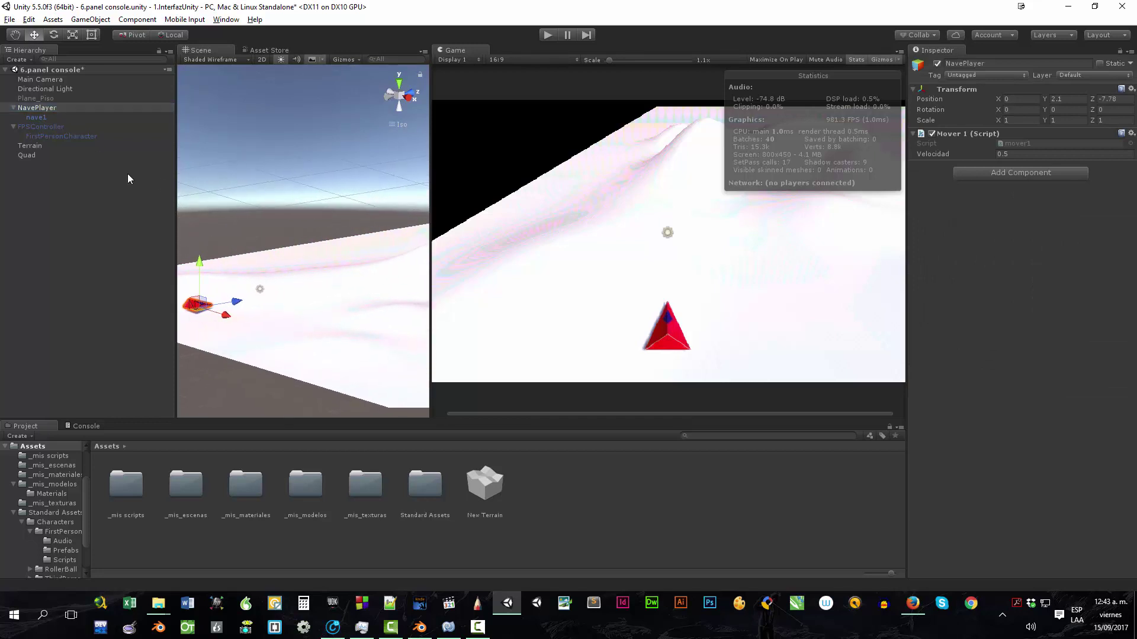
pyautogui.click(26, 155)
pyautogui.moveTo(258, 286); pyautogui.dragTo(254, 152)
pyautogui.moveTo(299, 198); pyautogui.dragTo(361, 190)
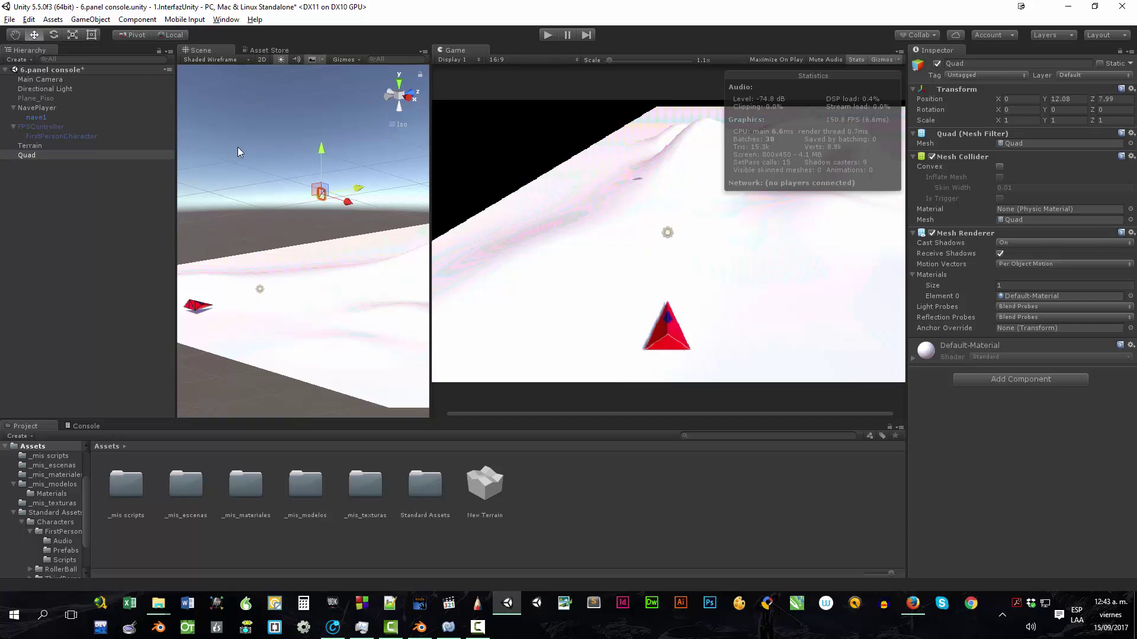
pyautogui.press('f')
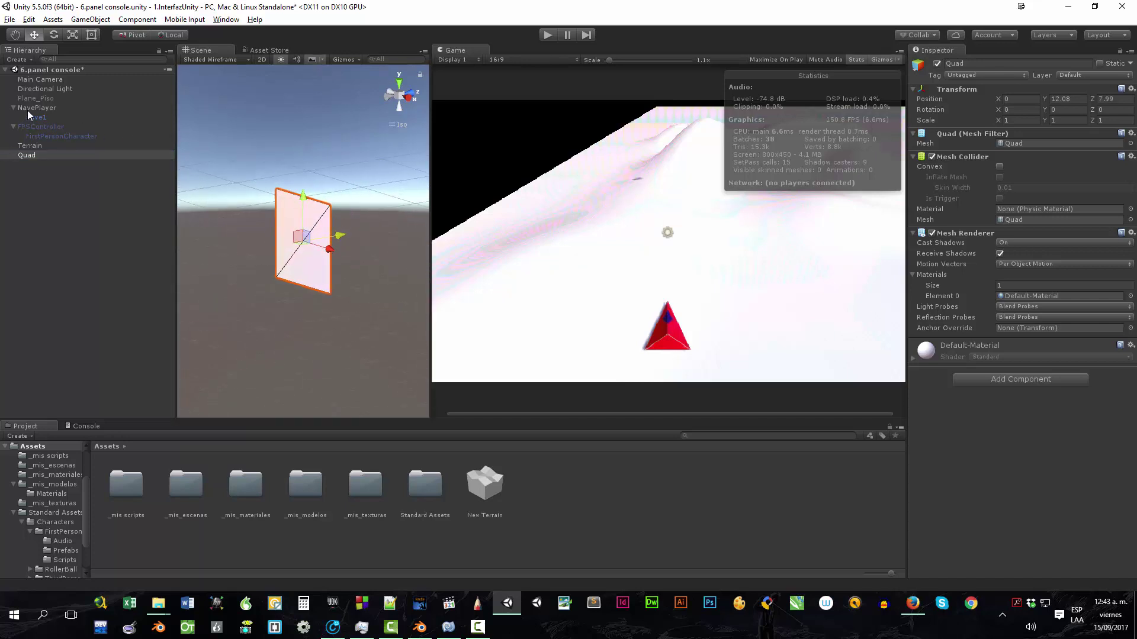
# Bring NavePlayer to the Quad's location with Move To View and undo the move.
pyautogui.click(27, 109)
pyautogui.click(82, 21)
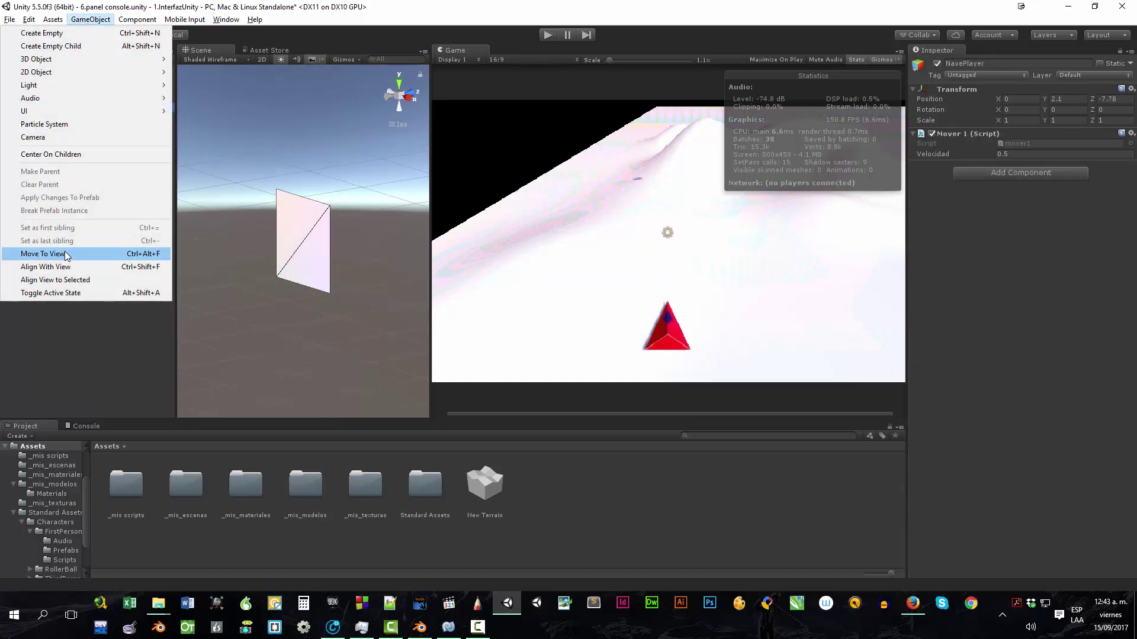
pyautogui.click(42, 254)
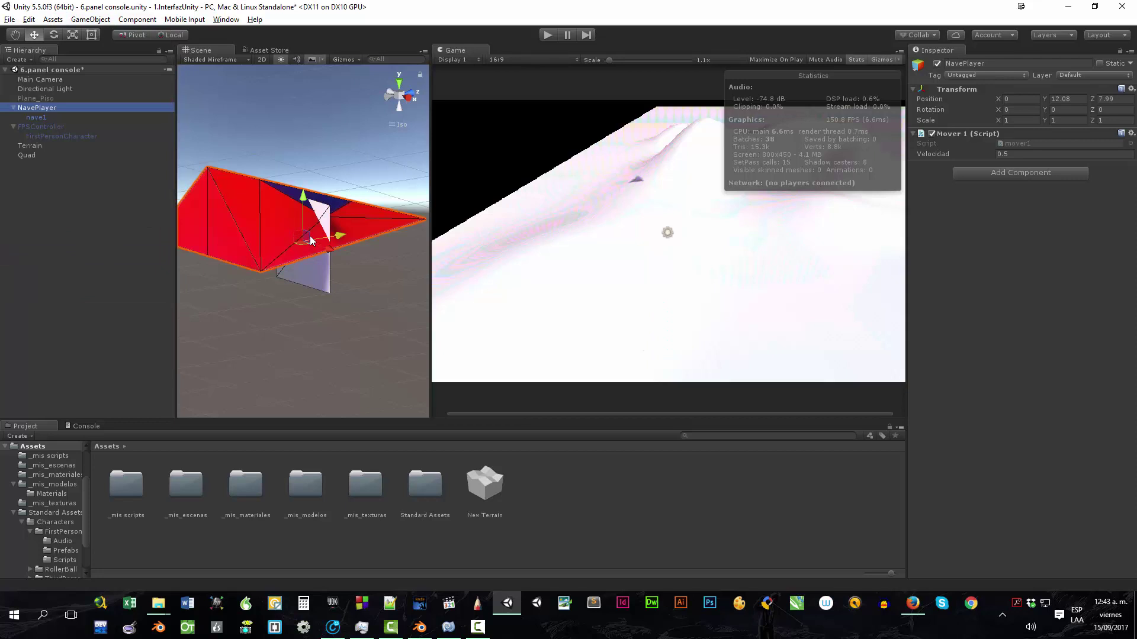
pyautogui.hotkey('ctrl', 'z')
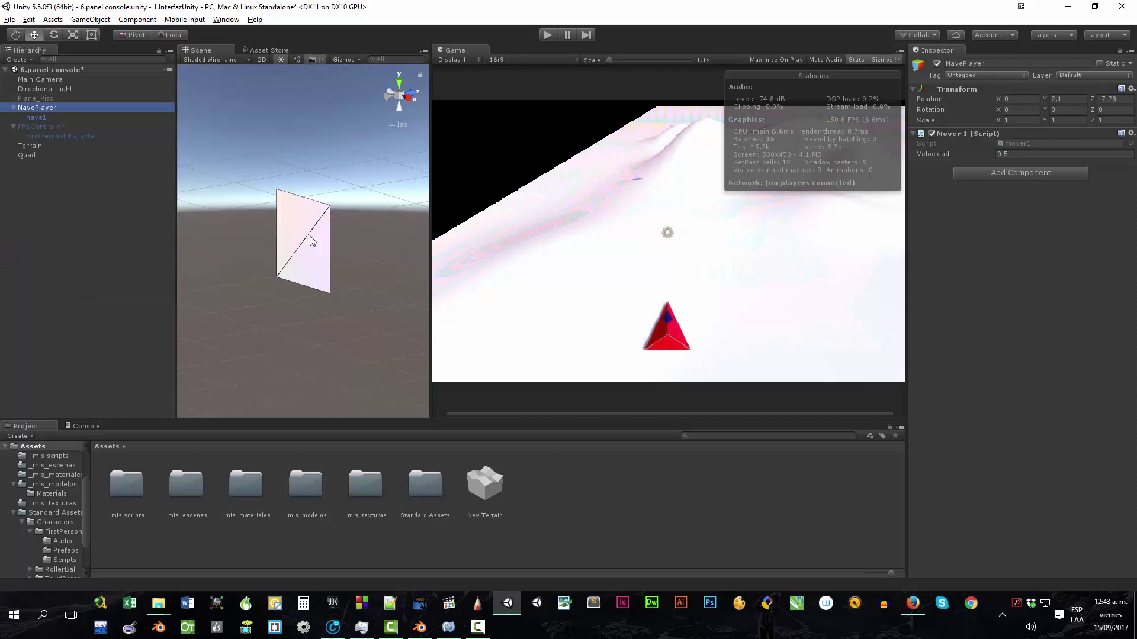
# Align the Scene view to the nave1 object with Align View to Selected and orbit around the ship.
pyautogui.click(90, 20)
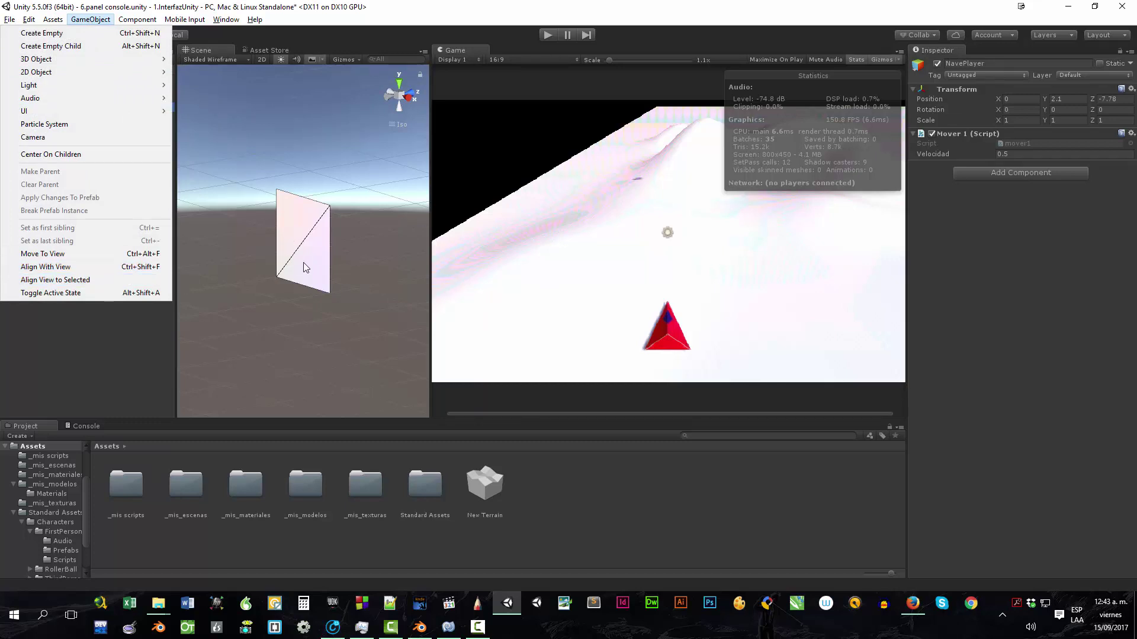
pyautogui.click(290, 273)
pyautogui.scroll(-10, 304, 280)
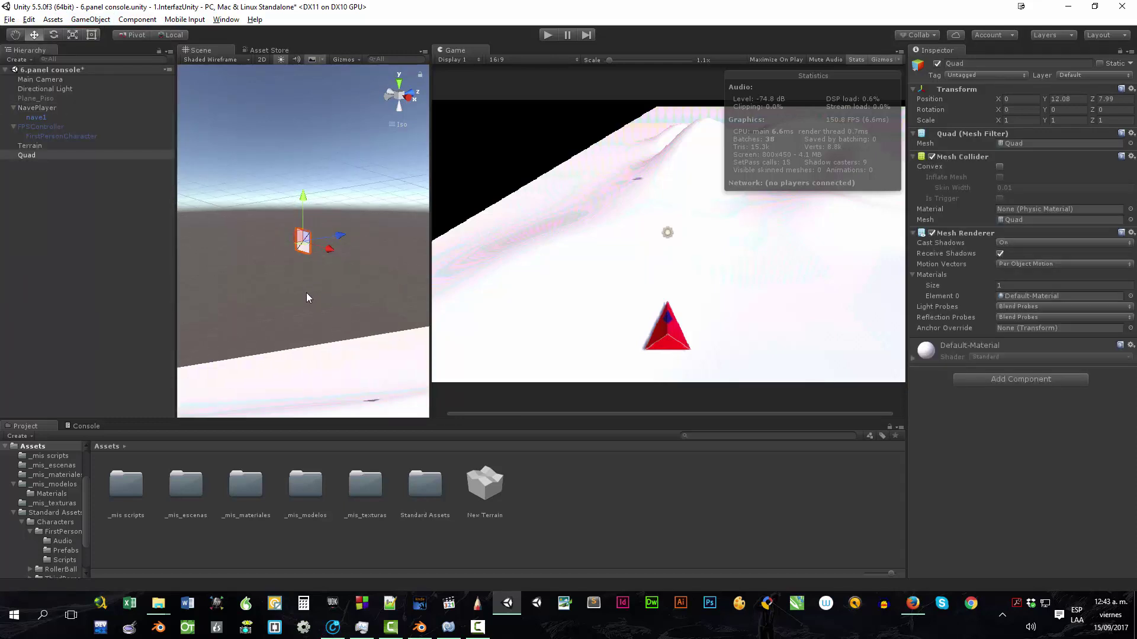
pyautogui.scroll(-5, 226, 370)
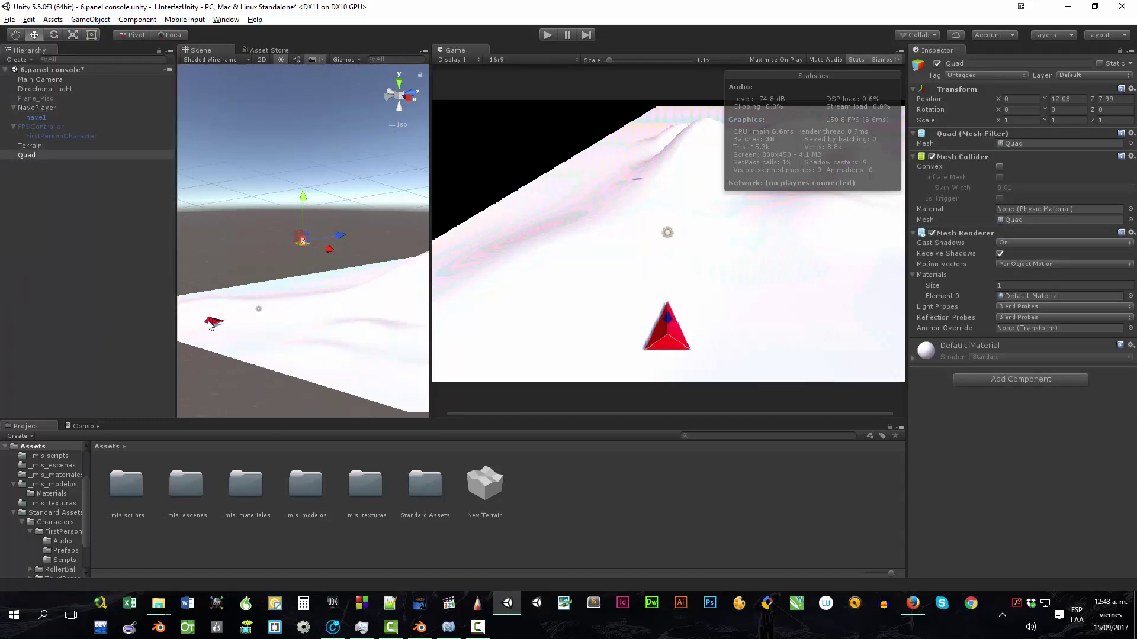
pyautogui.click(214, 321)
pyautogui.scroll(8, 285, 272)
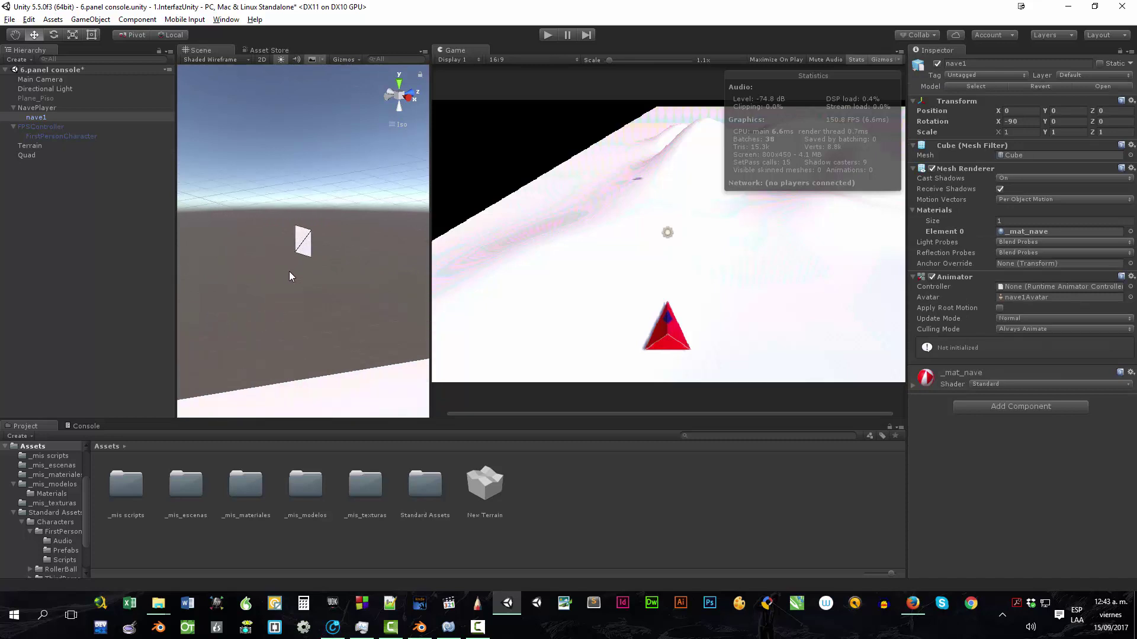
pyautogui.scroll(4, 289, 271)
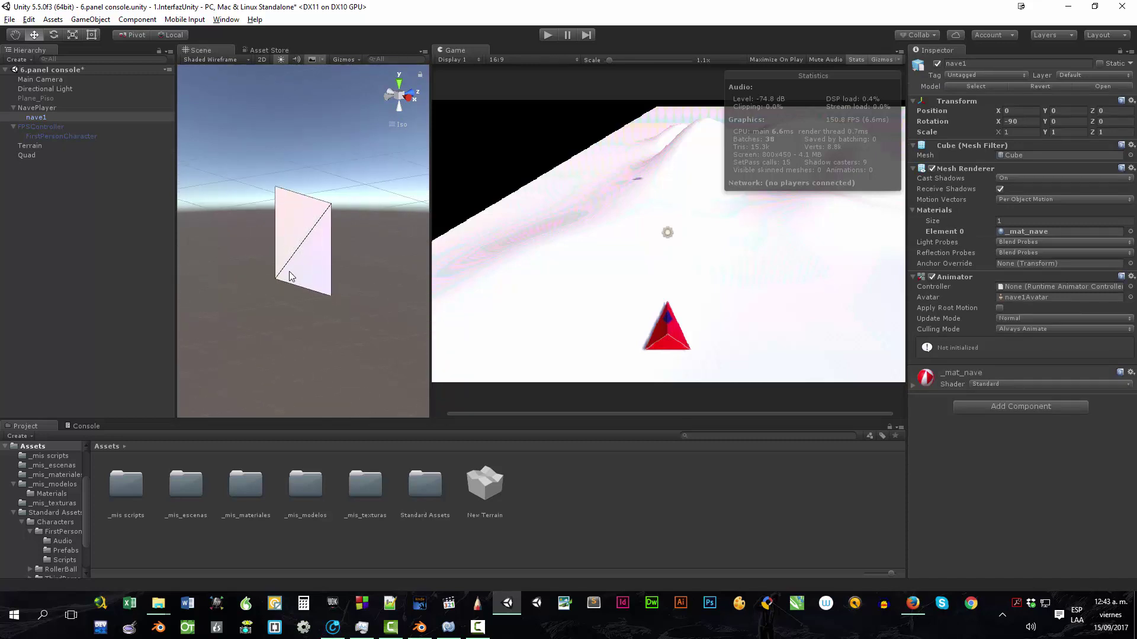
pyautogui.click(93, 19)
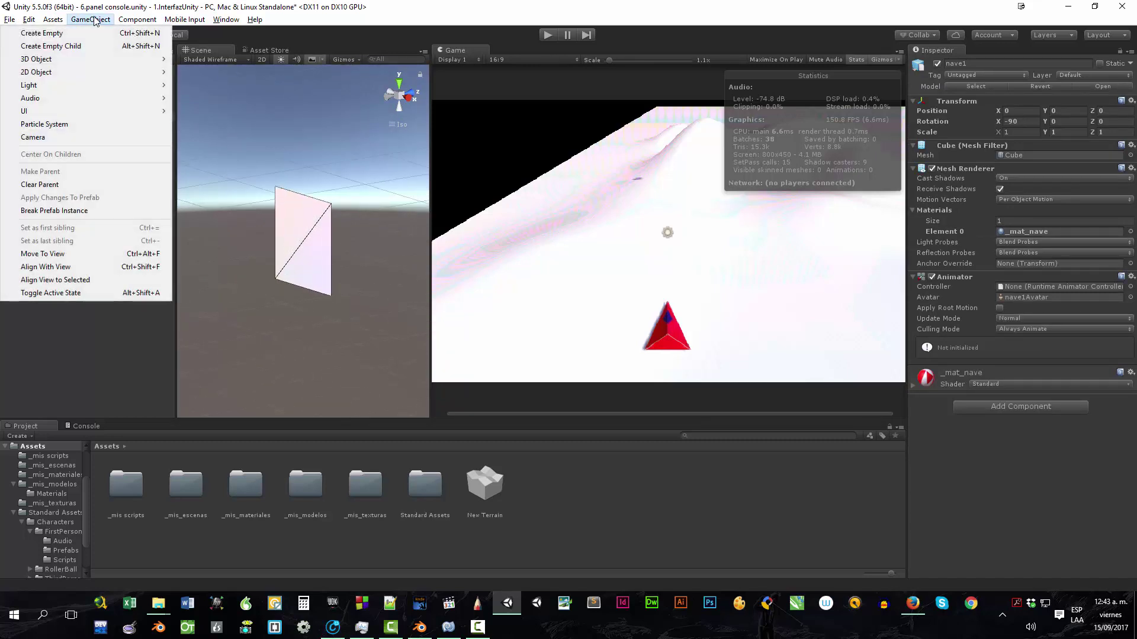
pyautogui.click(87, 281)
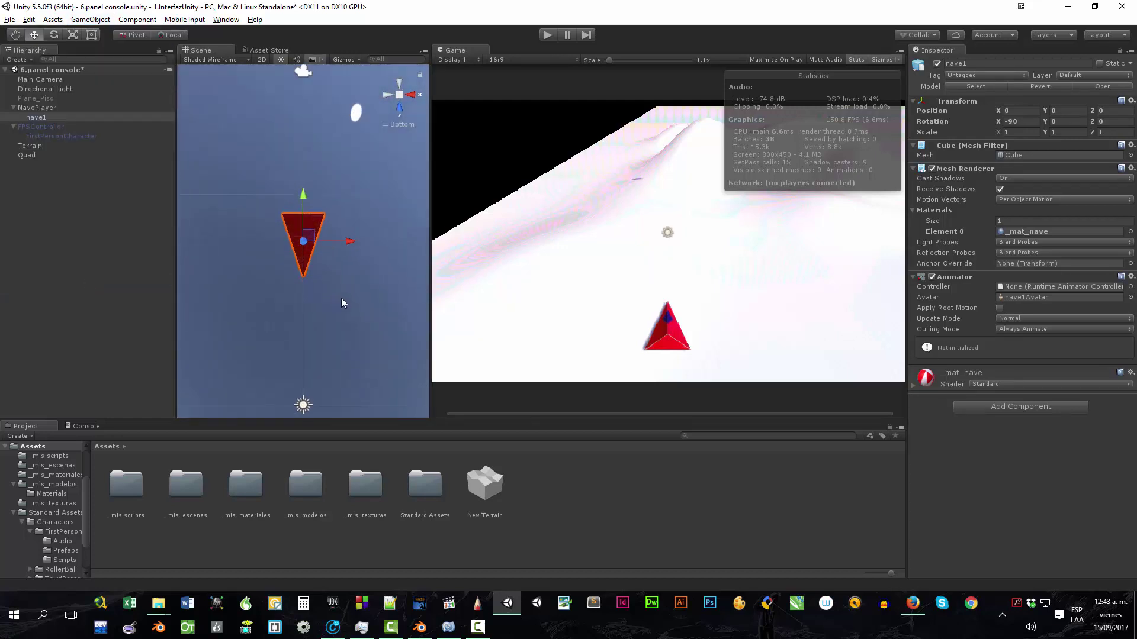
pyautogui.keyDown('alt'); pyautogui.moveTo(342, 303); pyautogui.dragTo(320, 256); pyautogui.keyUp('alt')
# Examine the components of NavePlayer and its child nave1, and review the available component categories, including Mesh.
pyautogui.click(84, 20)
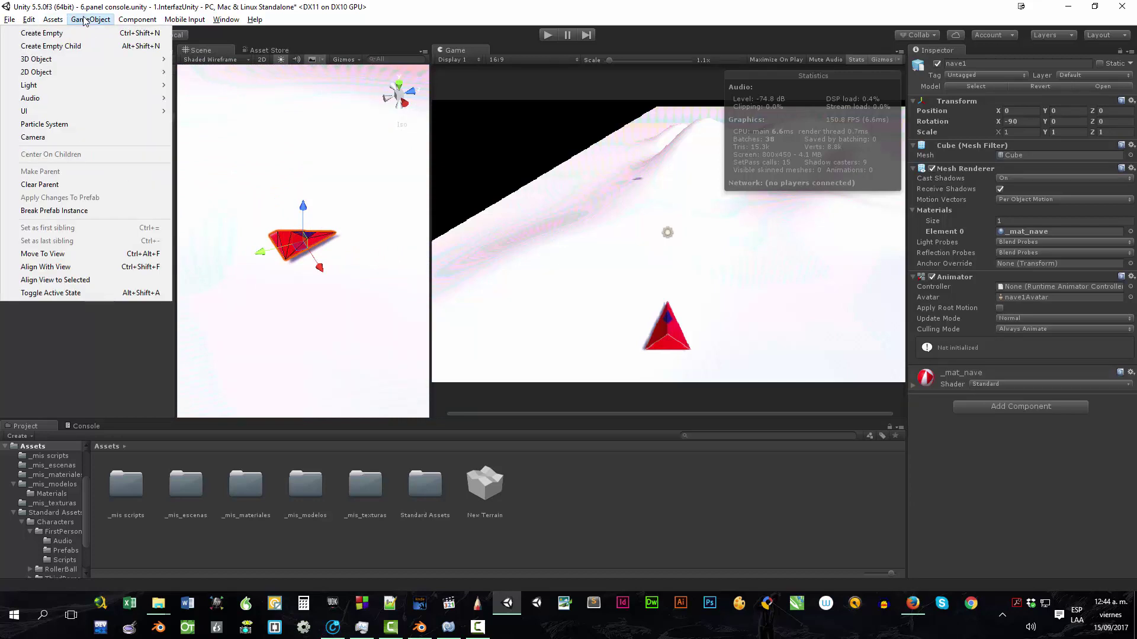
pyautogui.click(92, 333)
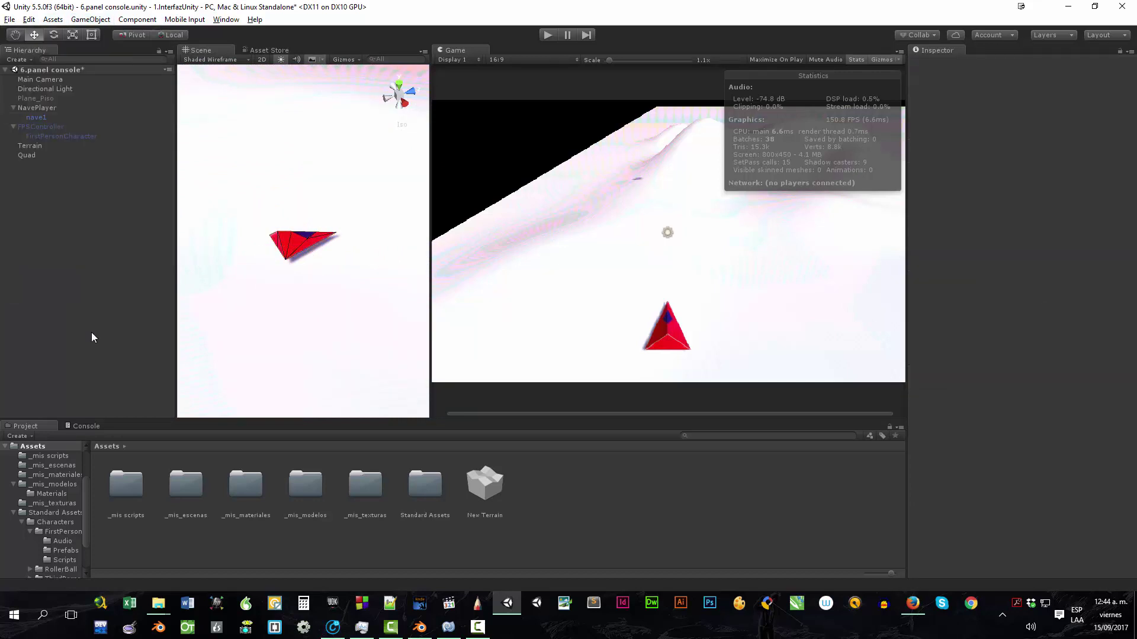
pyautogui.click(40, 111)
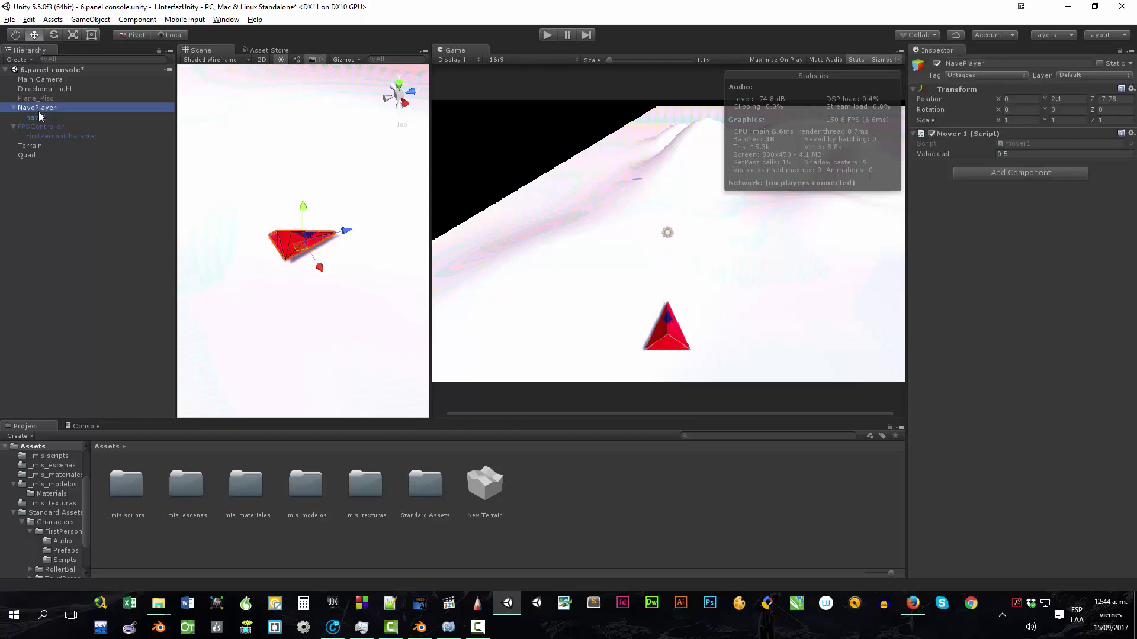
pyautogui.click(39, 118)
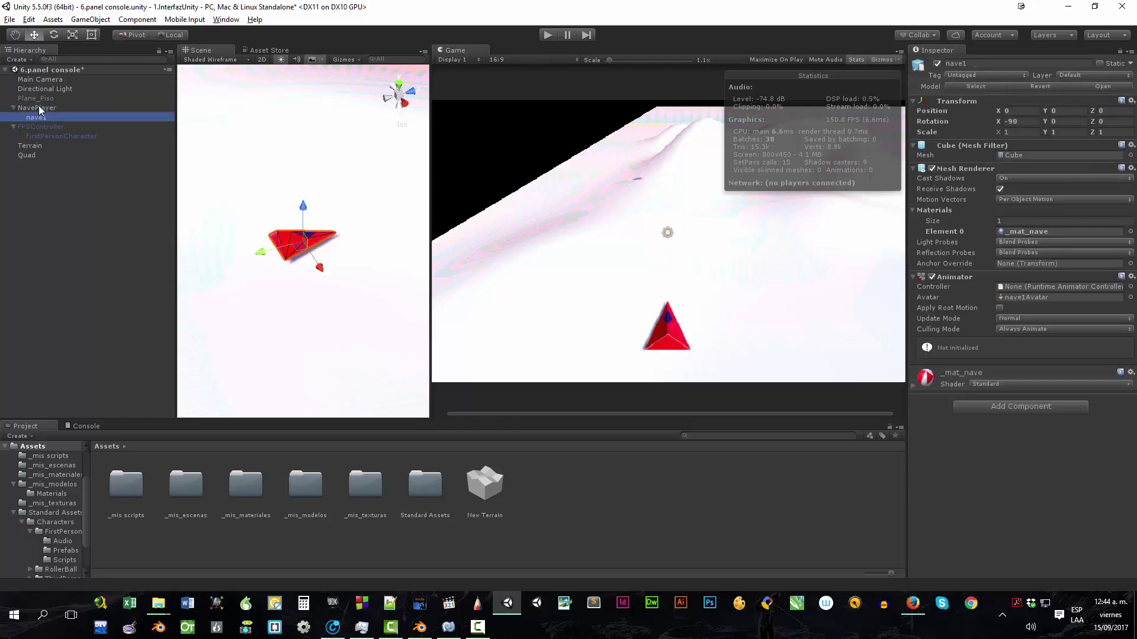
pyautogui.click(45, 109)
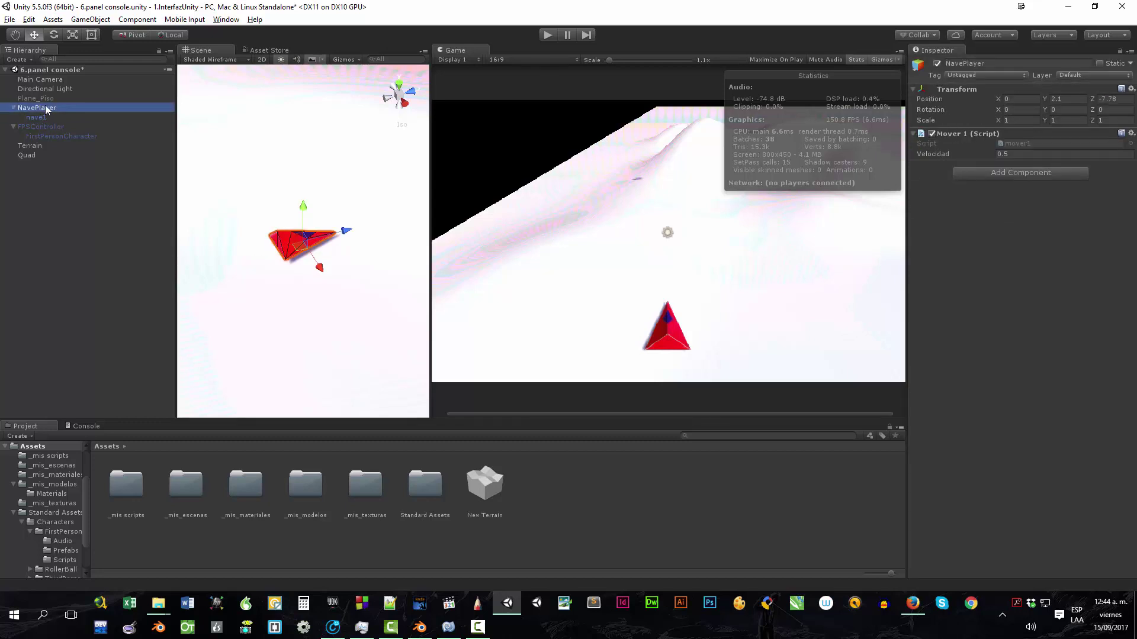
pyautogui.click(91, 20)
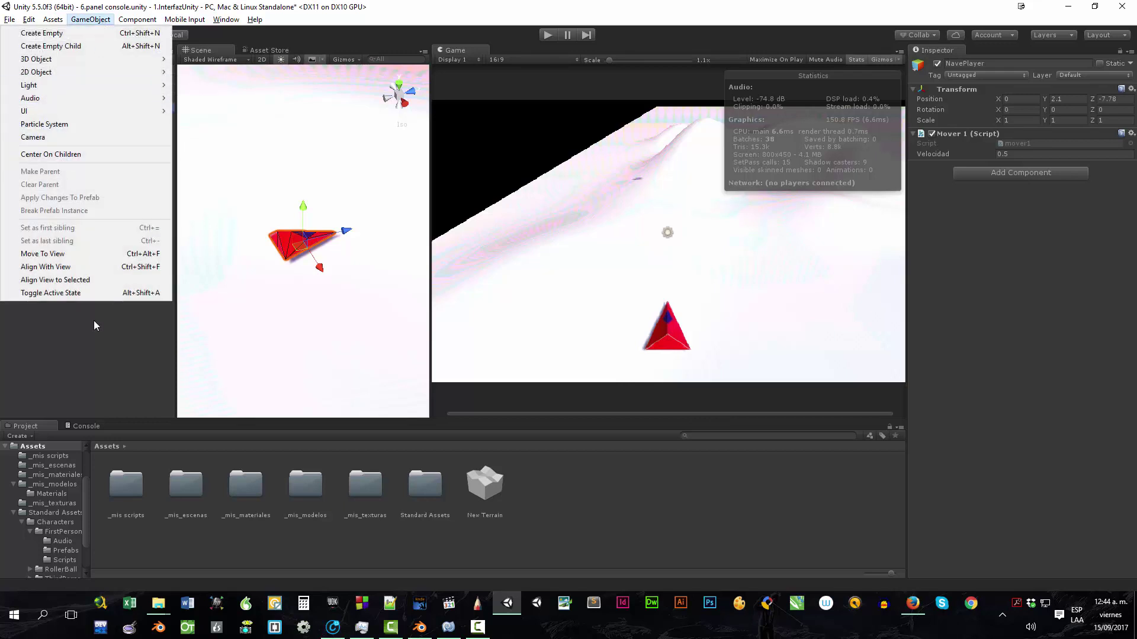
pyautogui.moveTo(148, 21)
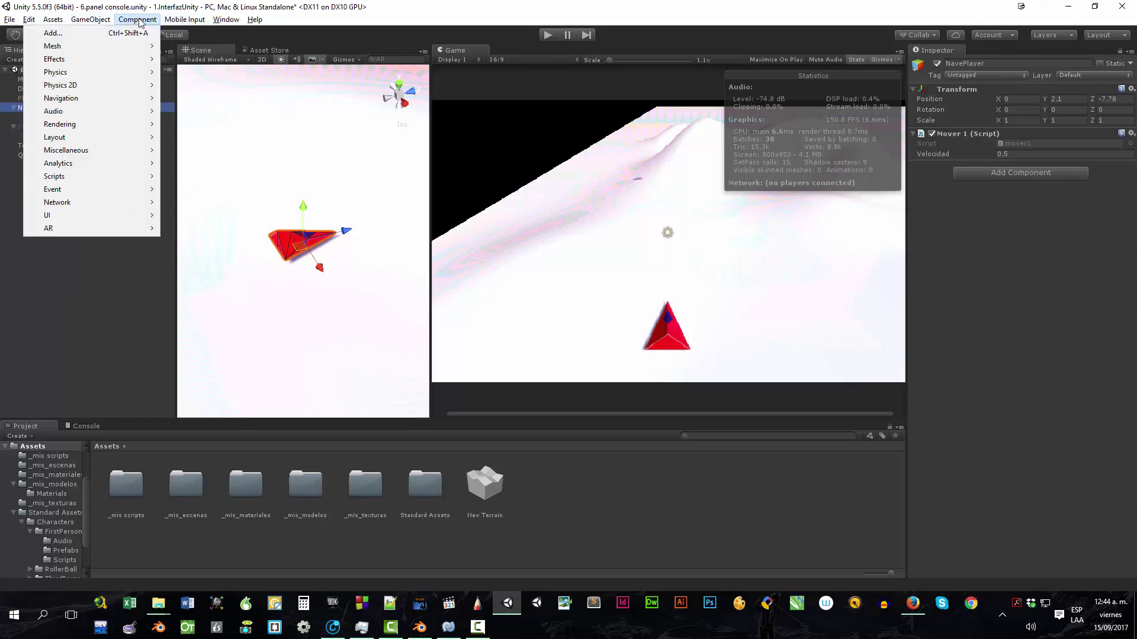
pyautogui.moveTo(127, 47)
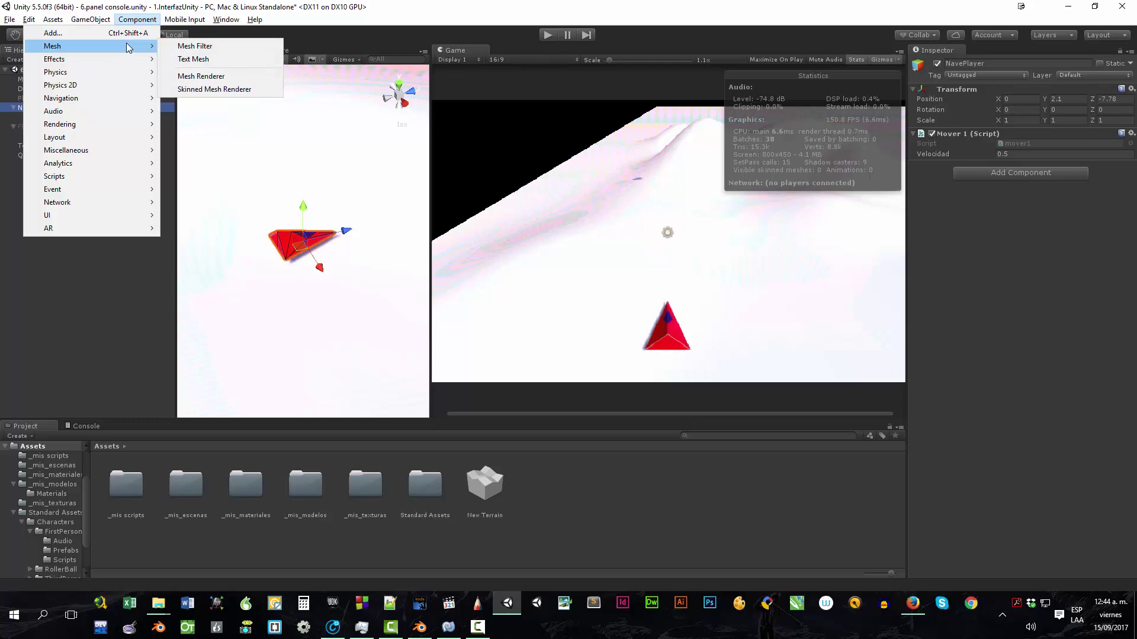
pyautogui.click(62, 346)
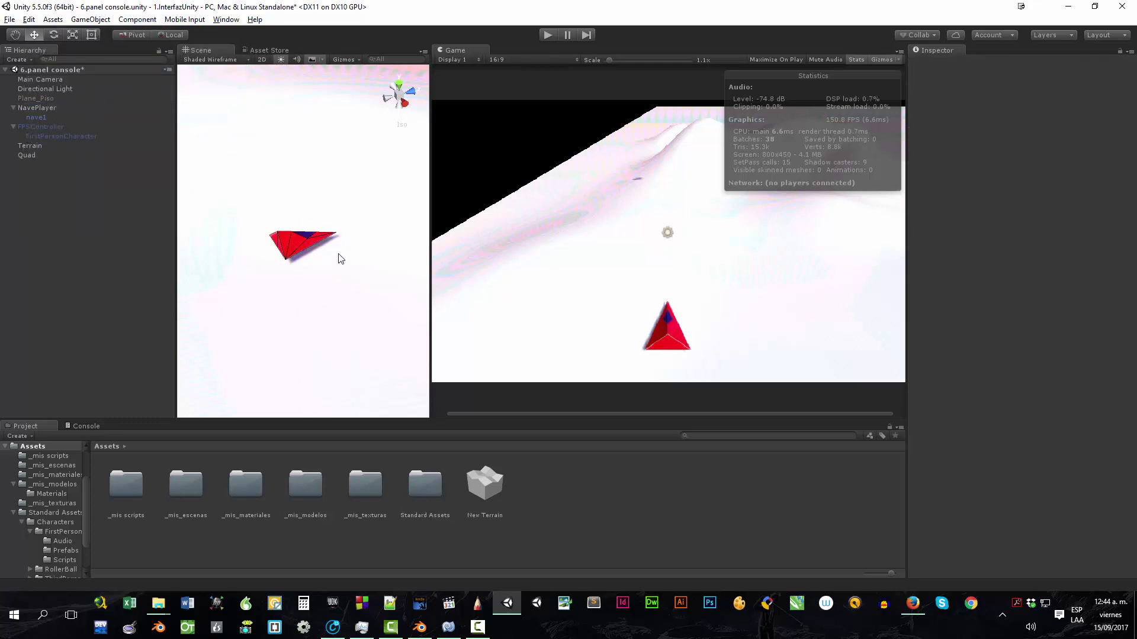
# Add a Rigidbody physics component to NavePlayer and expand its properties.
pyautogui.click(37, 108)
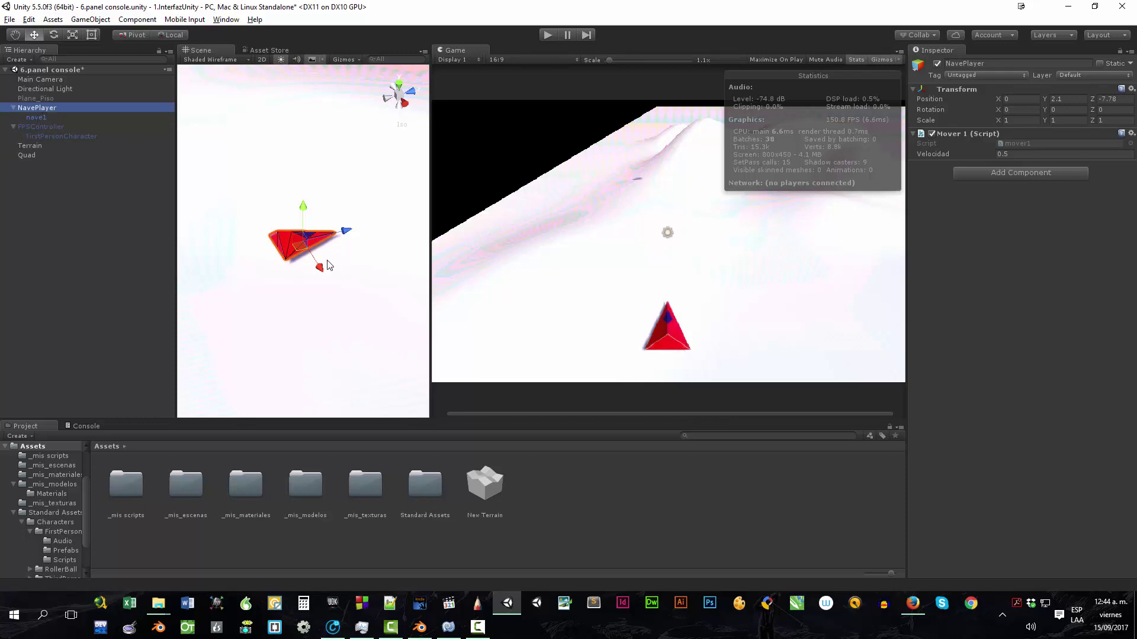
pyautogui.click(135, 20)
pyautogui.click(996, 283)
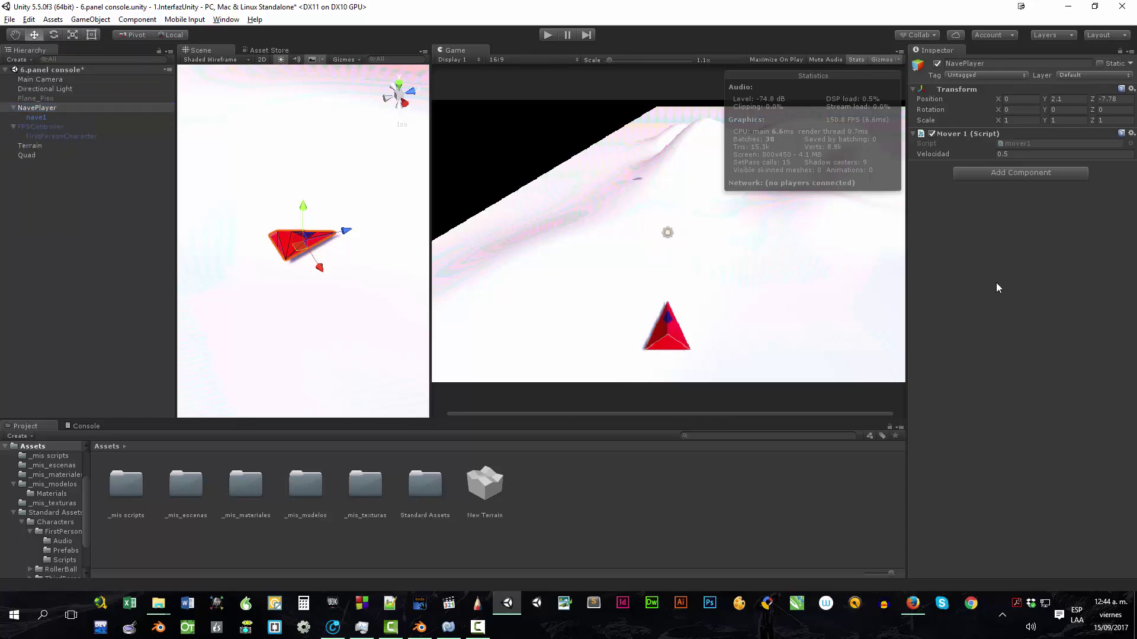
pyautogui.click(1026, 173)
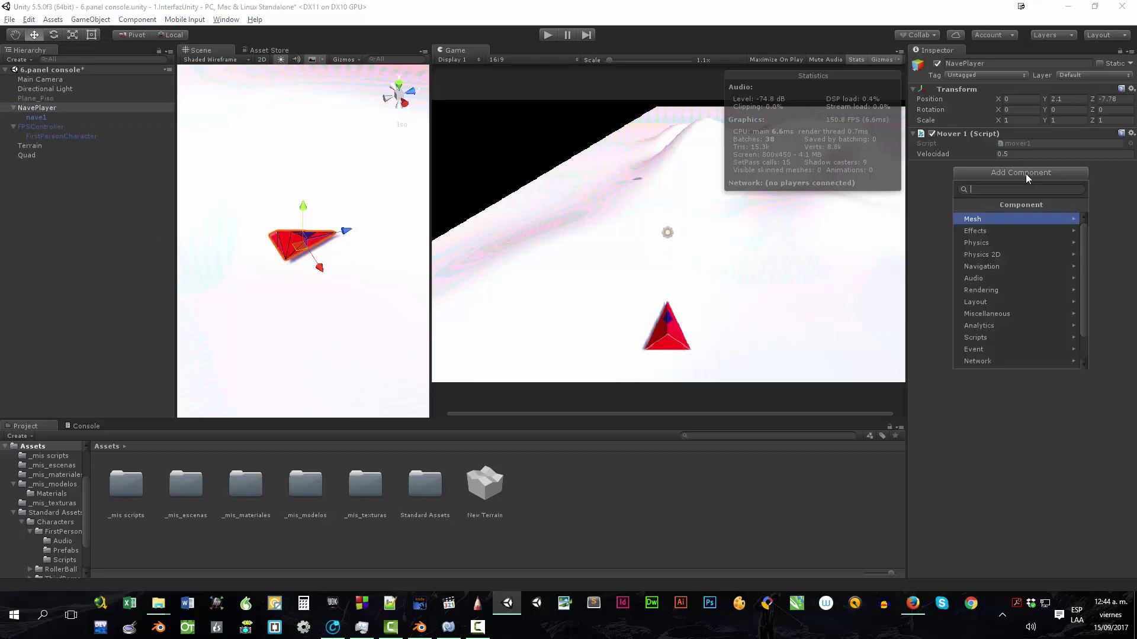
pyautogui.click(1012, 243)
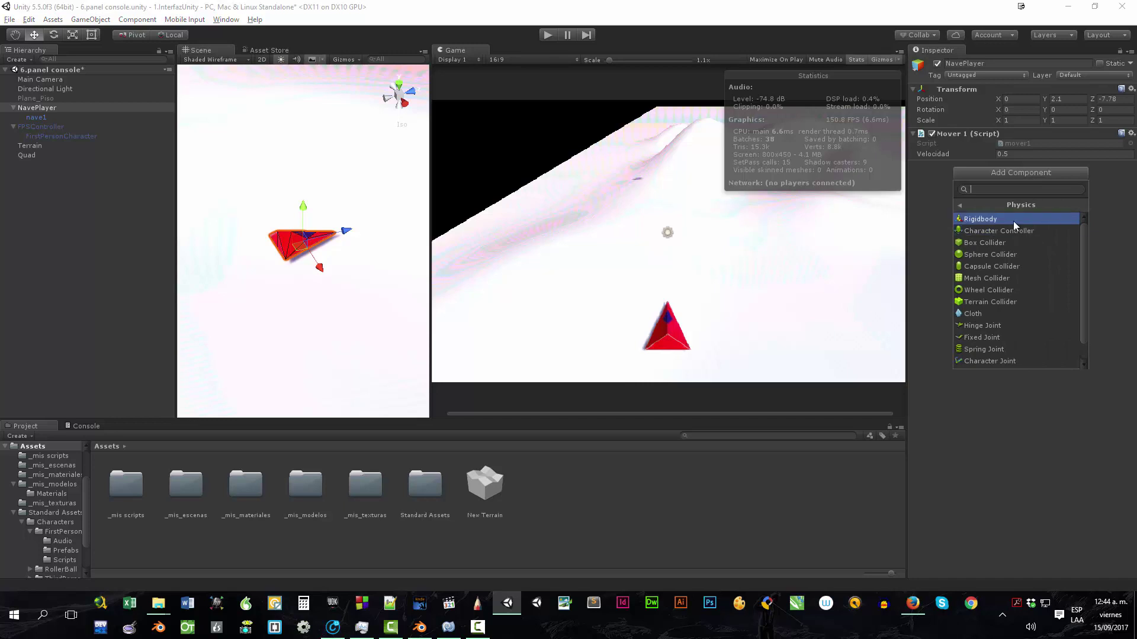
pyautogui.click(1014, 221)
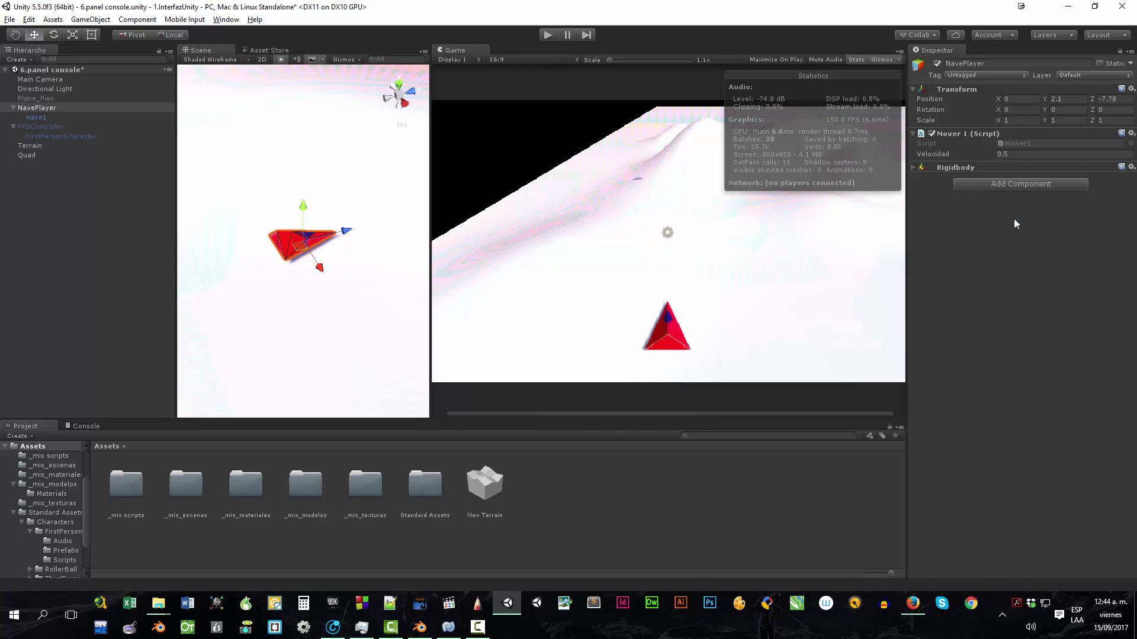
pyautogui.click(912, 167)
pyautogui.click(911, 167)
pyautogui.click(911, 167)
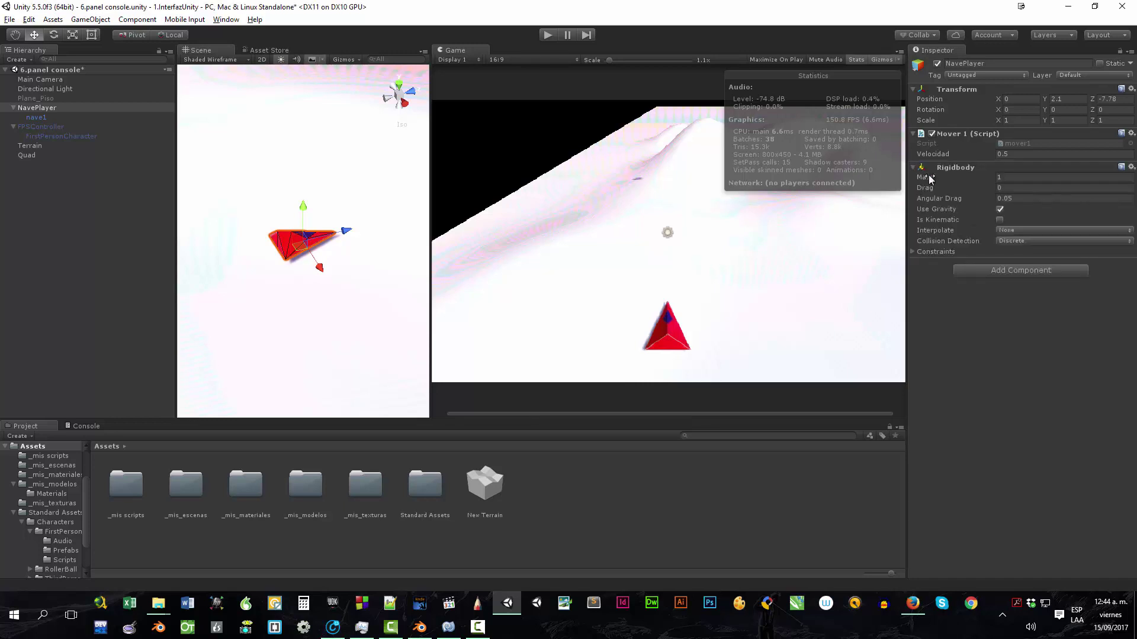
# Play-test the scene with the Rigidbody on NavePlayer, stop it, and remove the Rigidbody component.
pyautogui.click(549, 34)
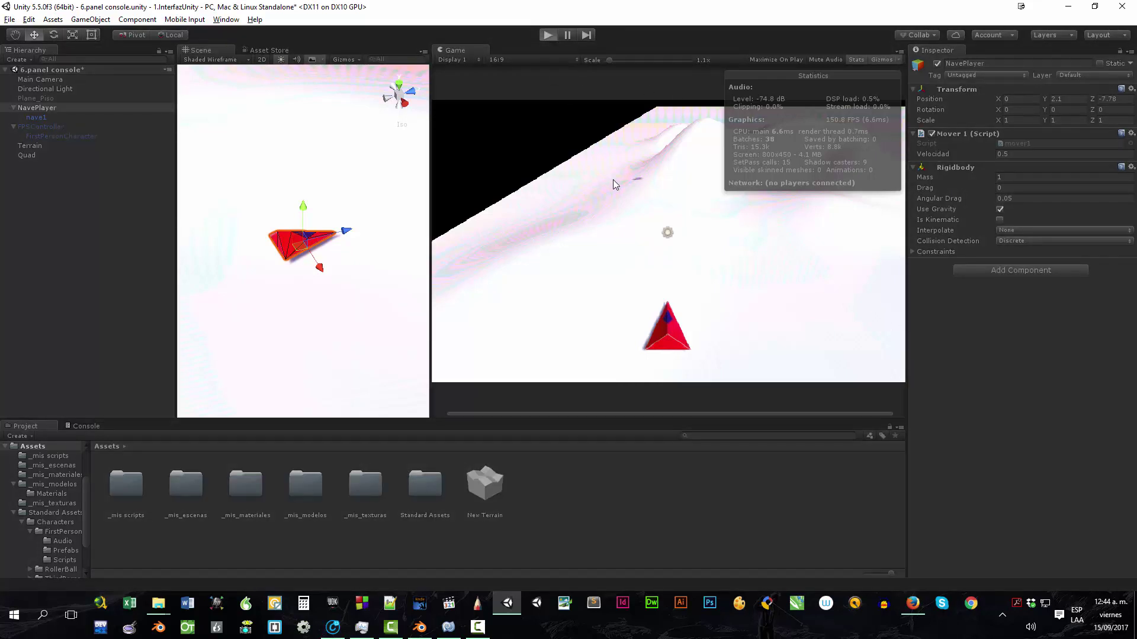
pyautogui.click(549, 35)
pyautogui.rightClick(950, 170)
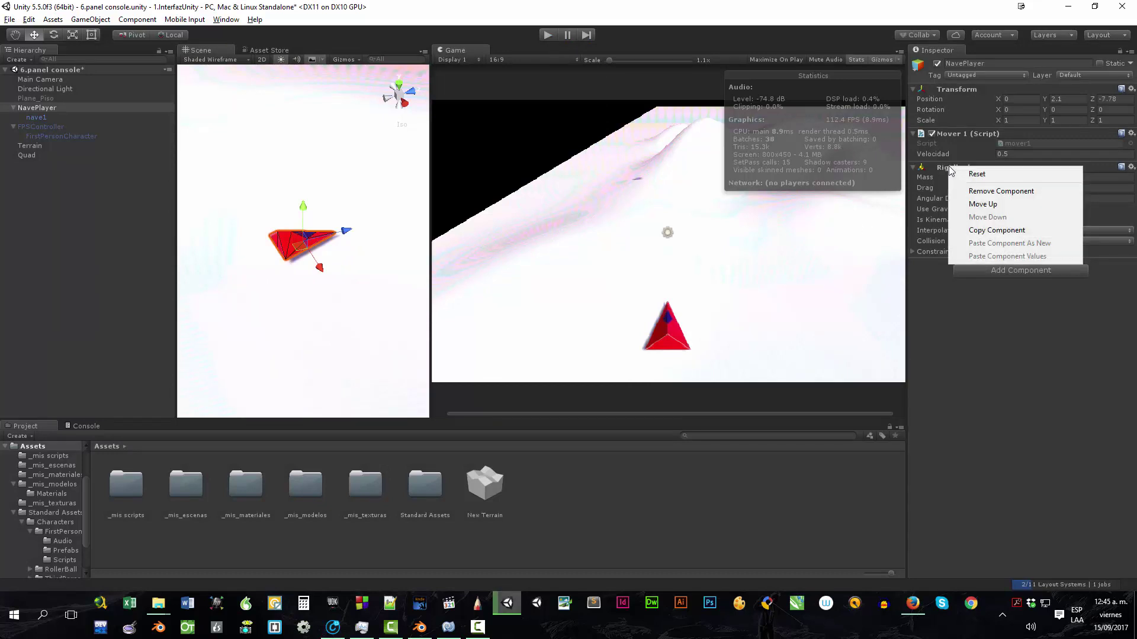
pyautogui.click(978, 191)
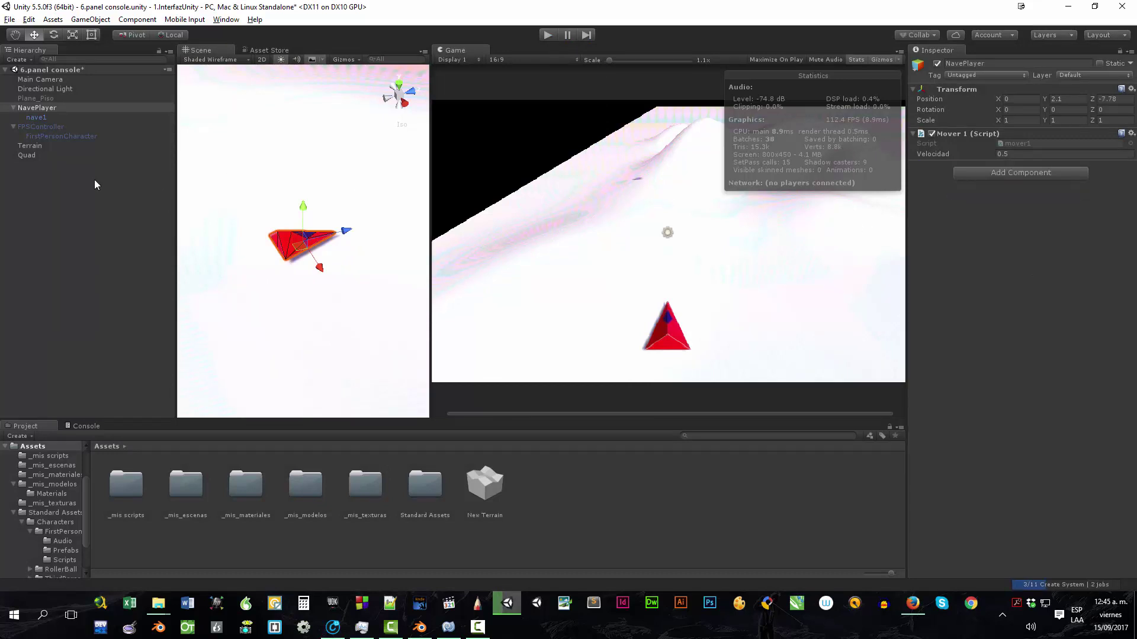
# Add a Rigidbody physics component to NavePlayer again and show its properties.
pyautogui.doubleClick(30, 108)
pyautogui.click(129, 20)
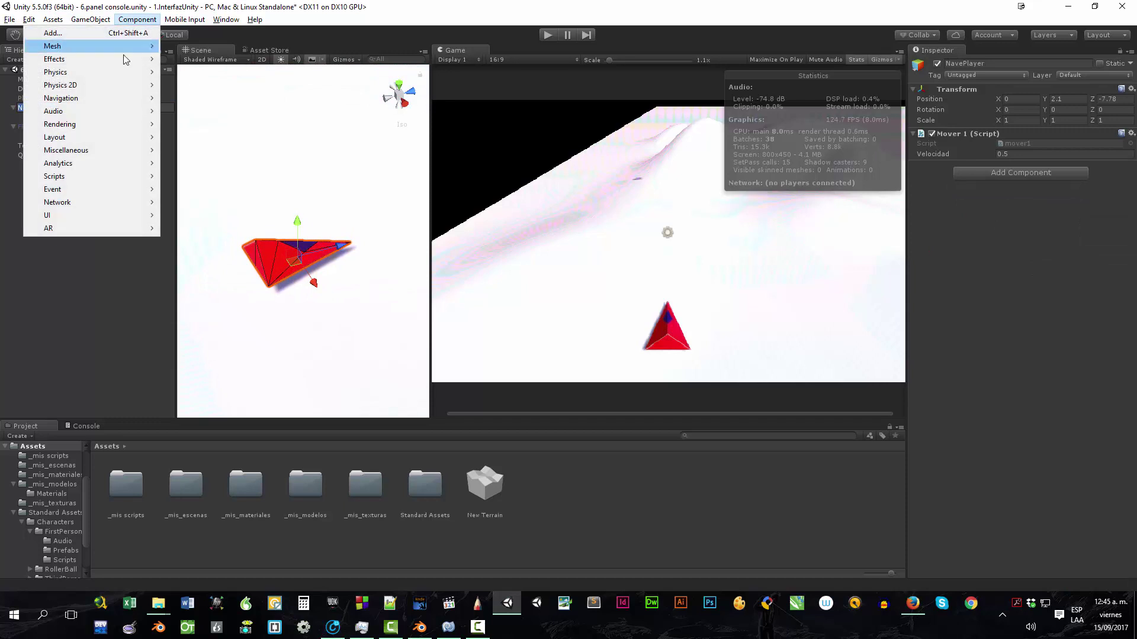
pyautogui.moveTo(122, 72)
pyautogui.click(173, 72)
pyautogui.click(168, 70)
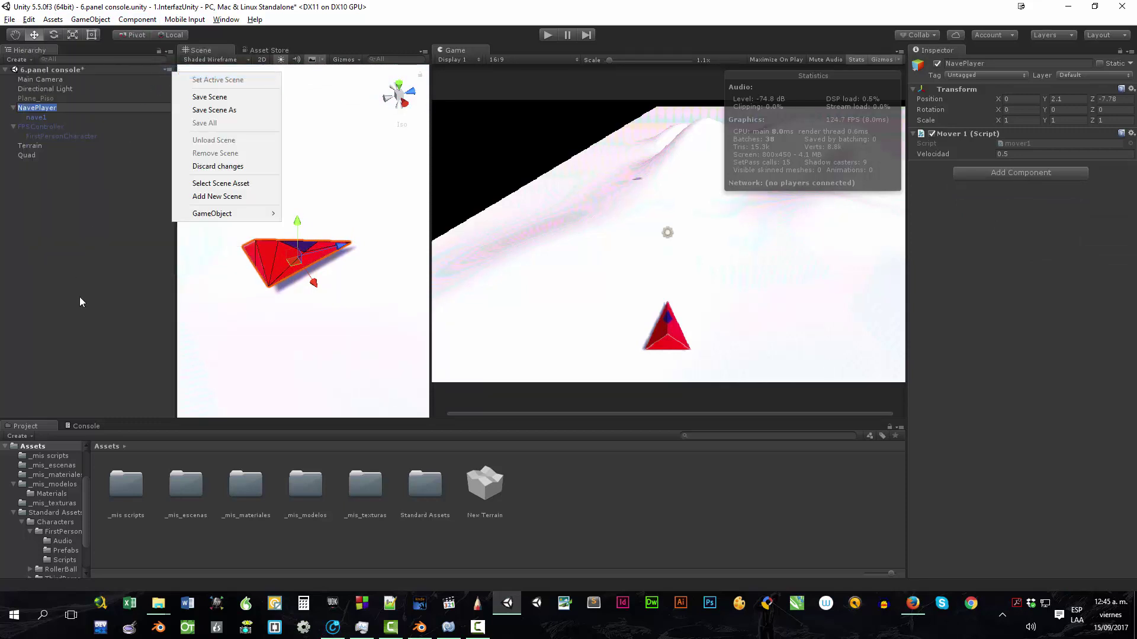
pyautogui.click(103, 177)
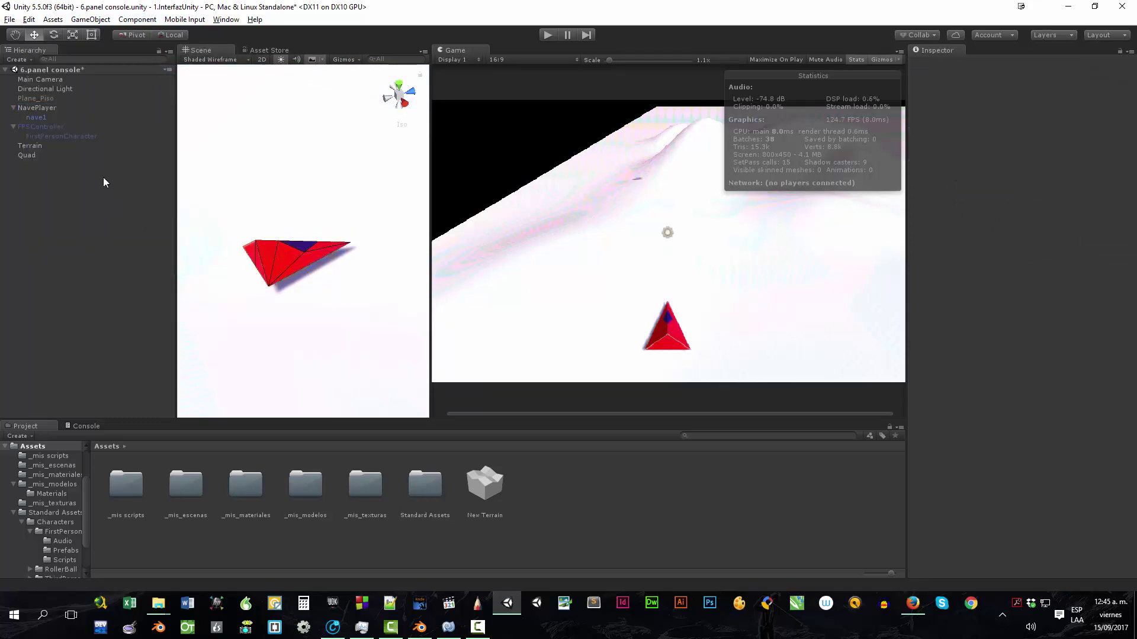
pyautogui.click(37, 108)
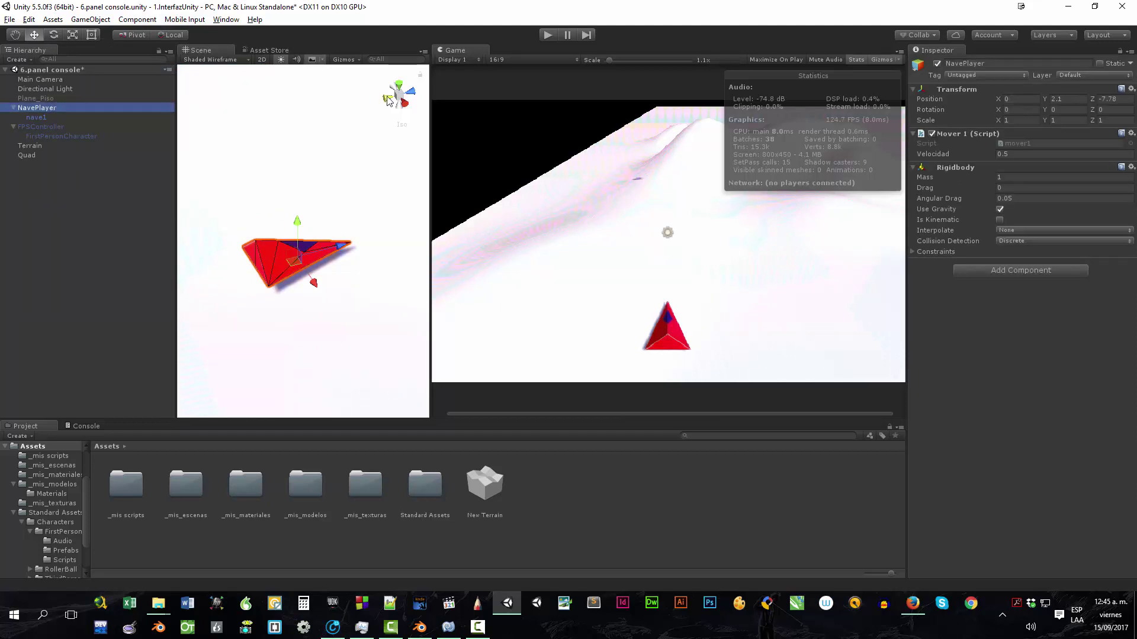
# Start and stop play mode to test the Rigidbody, and remove that component from NavePlayer again.
pyautogui.click(548, 35)
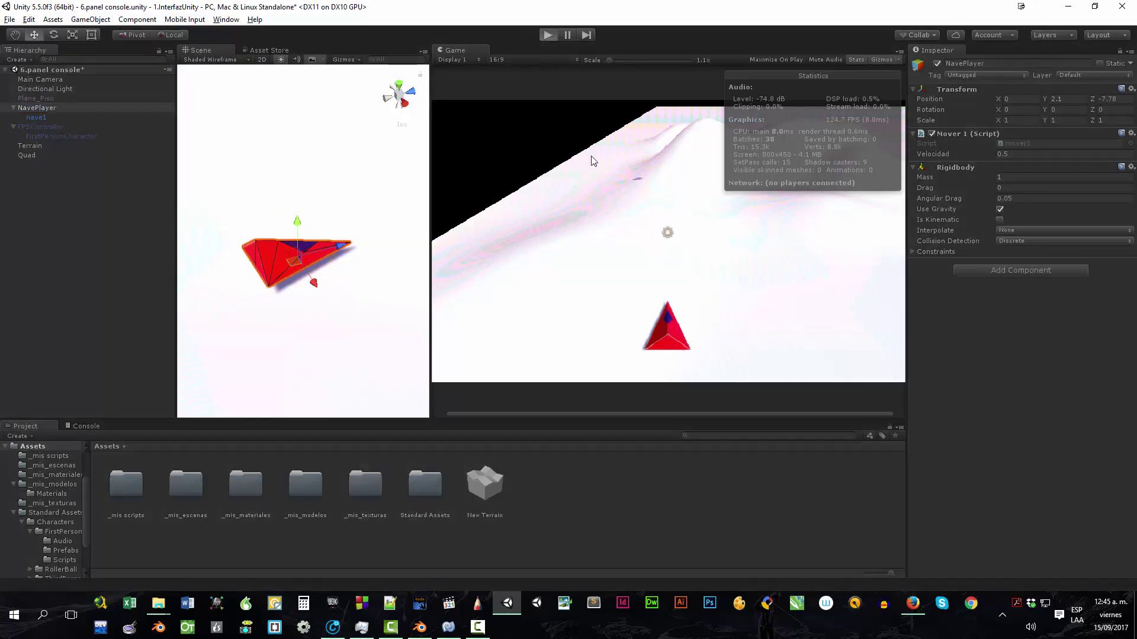
pyautogui.click(550, 34)
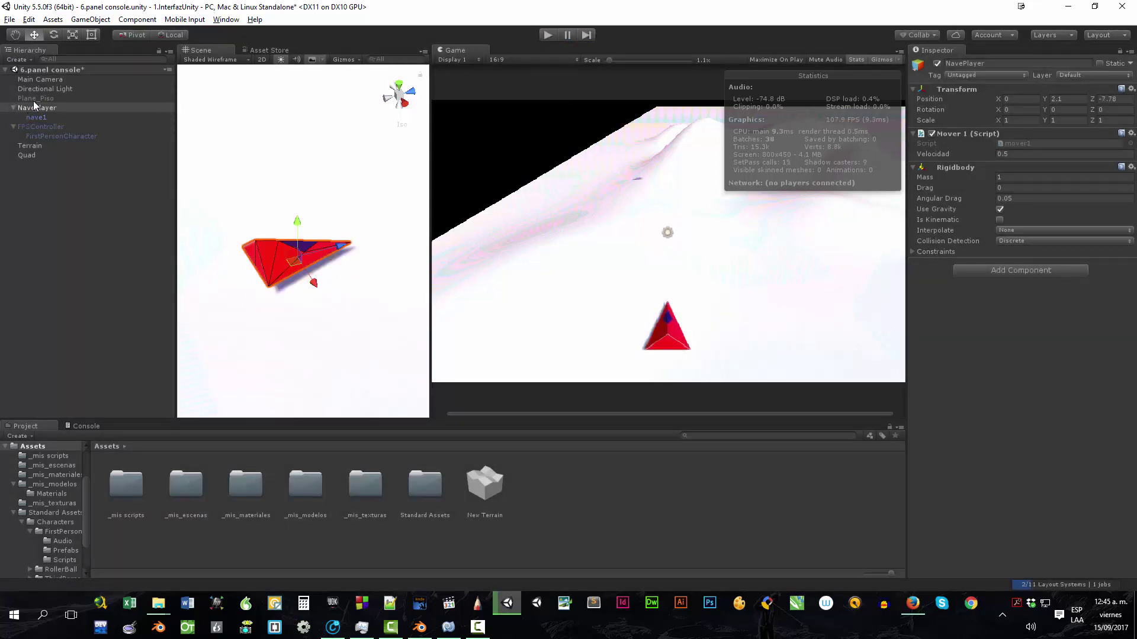
pyautogui.rightClick(940, 168)
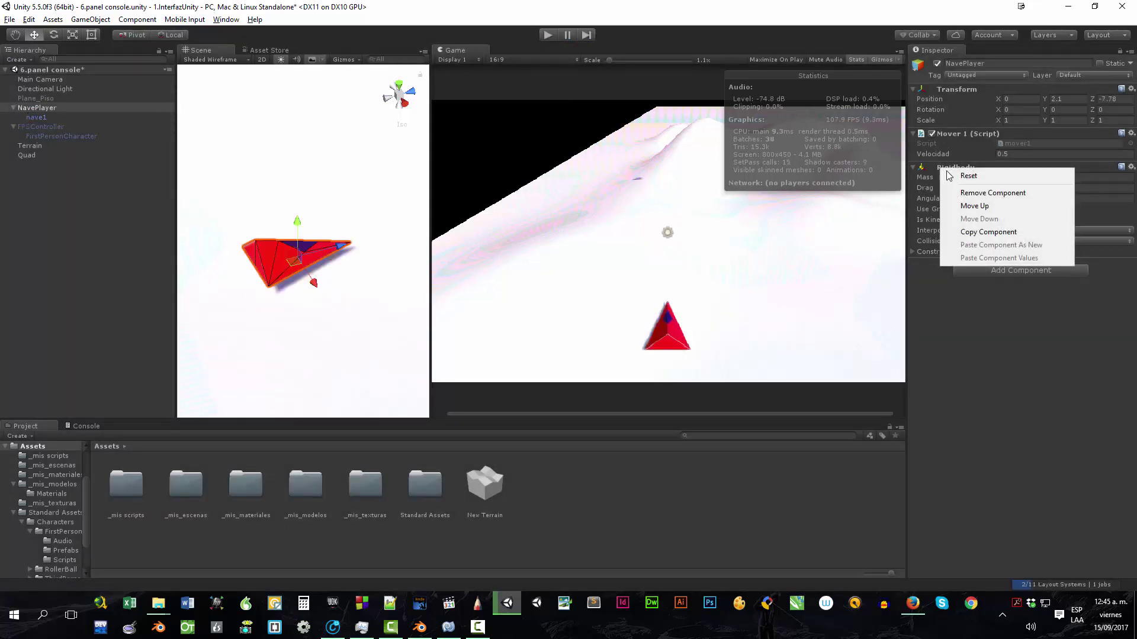
pyautogui.click(971, 193)
# Review the components available in the Mesh, Physics and Physics 2D categories.
pyautogui.click(137, 20)
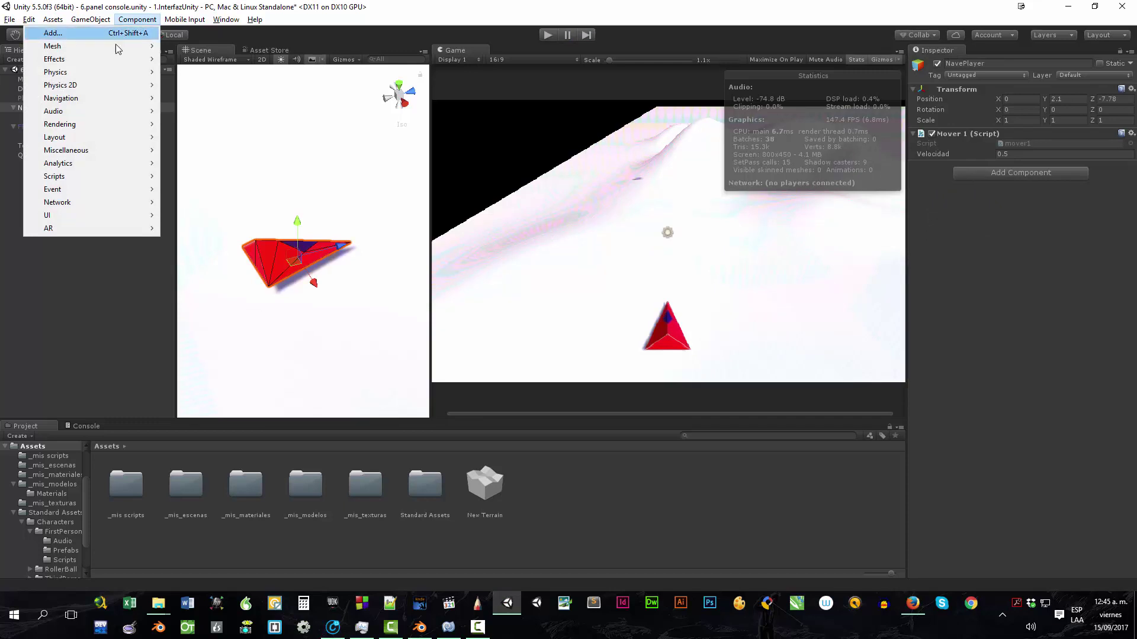
pyautogui.moveTo(118, 49)
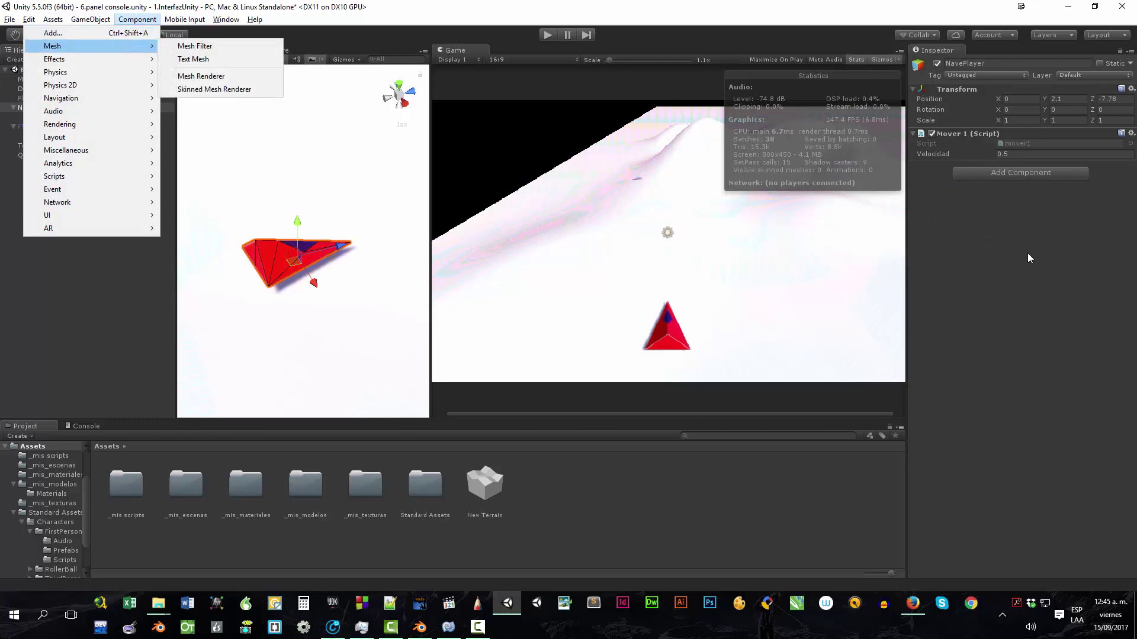
pyautogui.moveTo(102, 70)
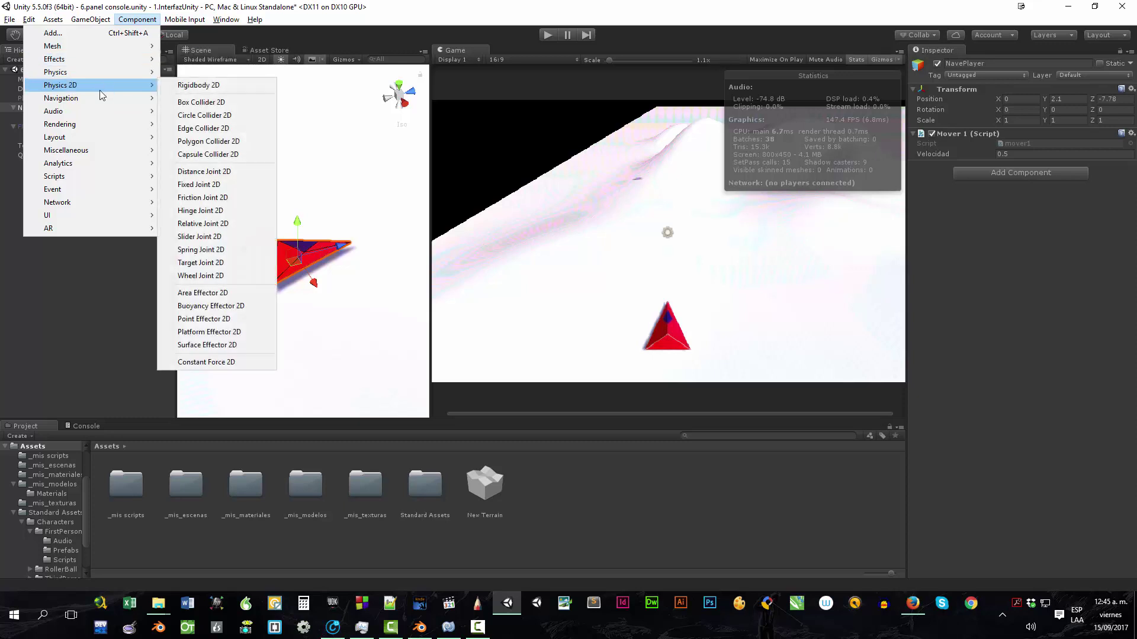
pyautogui.click(74, 269)
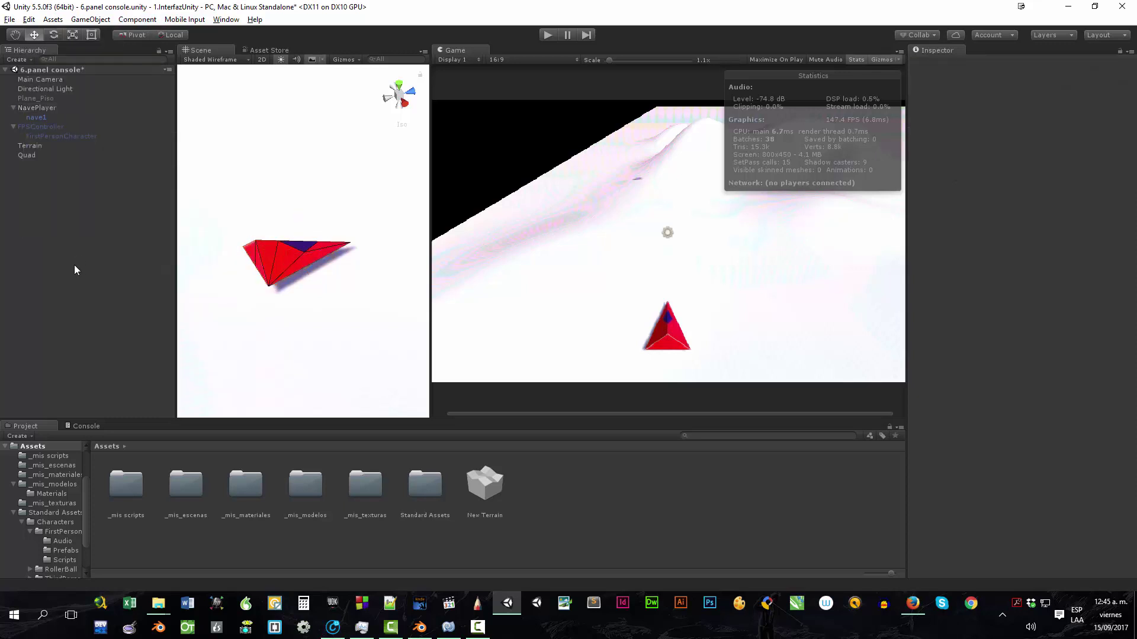
# Remove the Mover 1 script from NavePlayer and attach it again from the available script components.
pyautogui.click(29, 108)
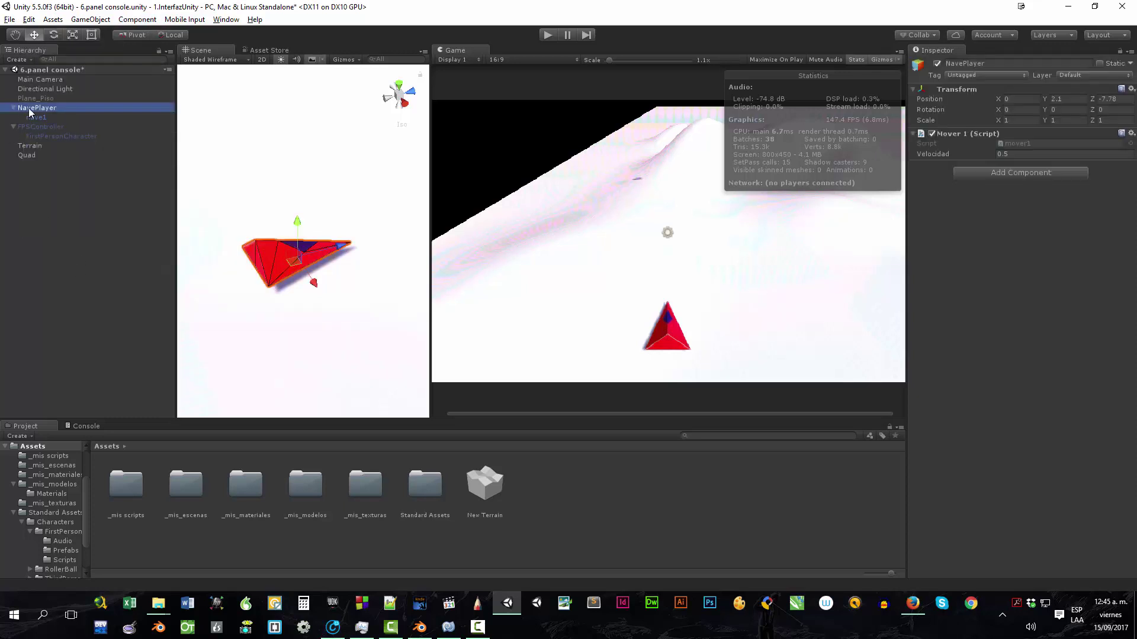
pyautogui.rightClick(960, 130)
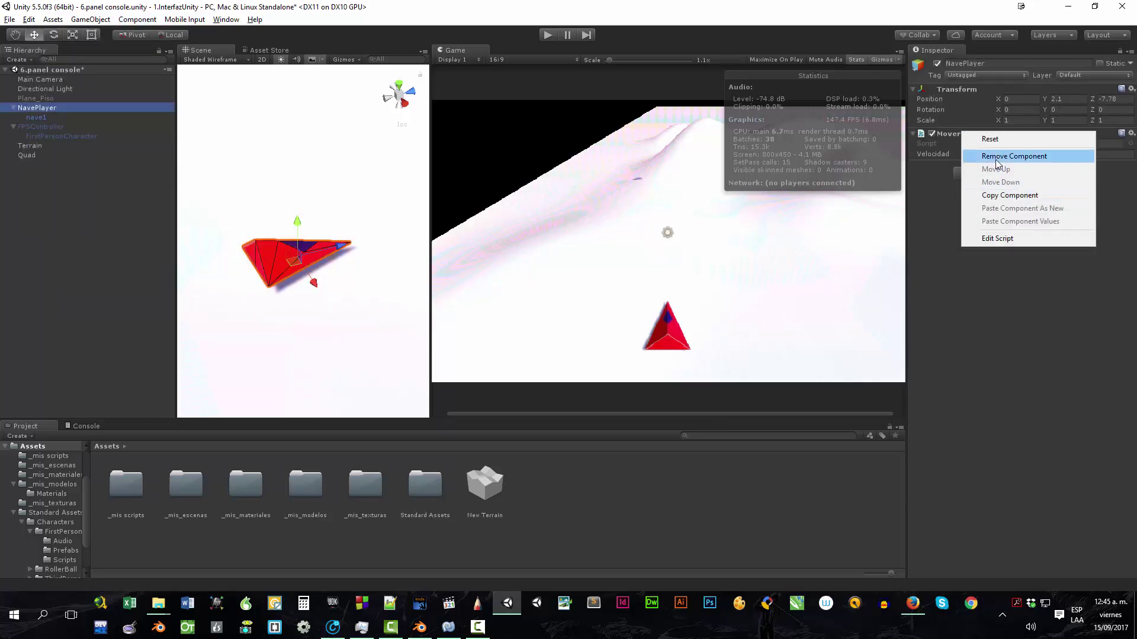
pyautogui.click(1014, 157)
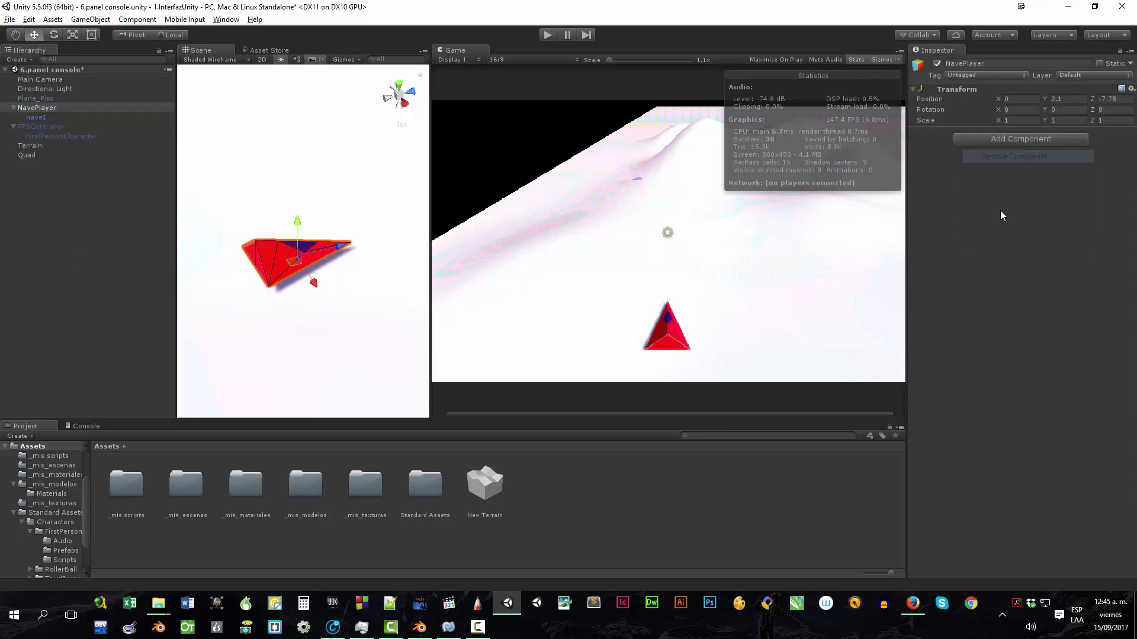
pyautogui.click(137, 19)
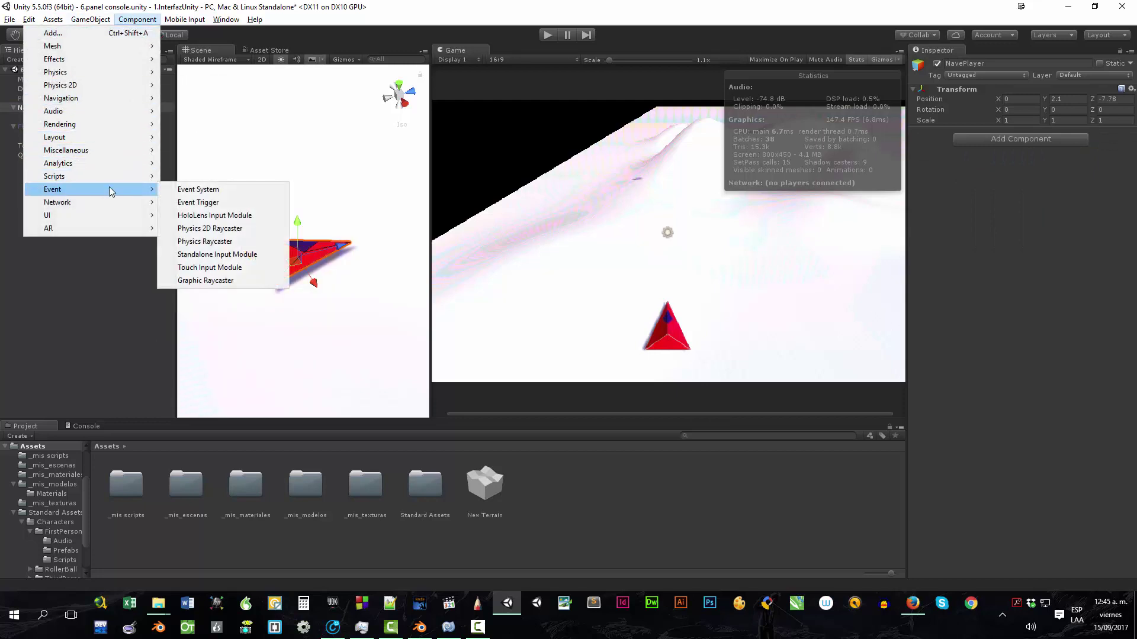
pyautogui.moveTo(124, 176)
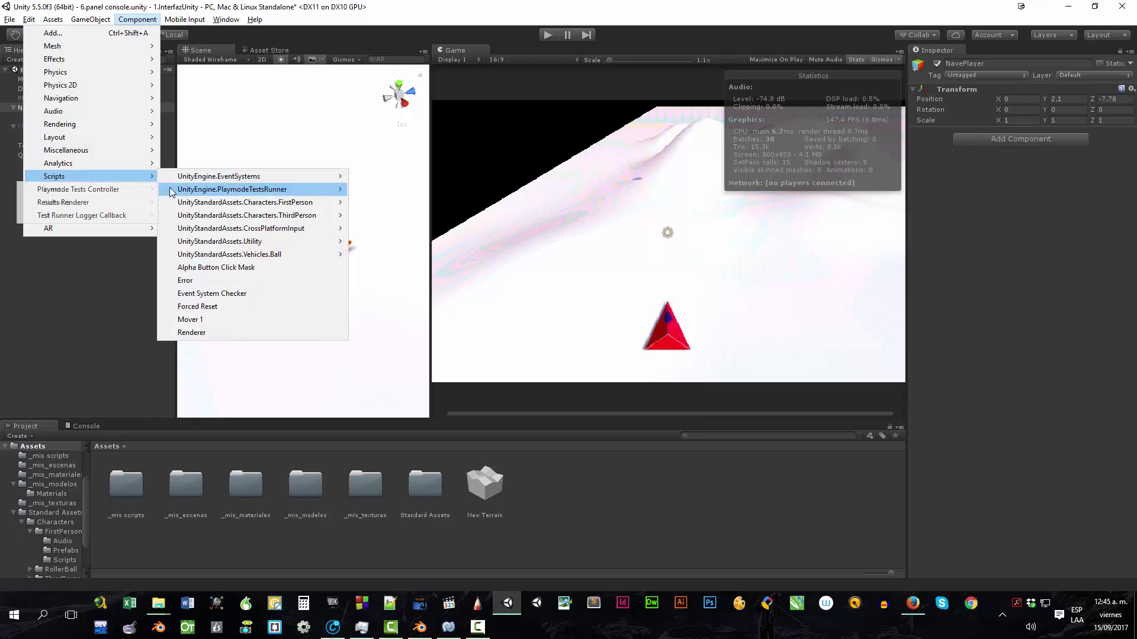
pyautogui.moveTo(200, 234)
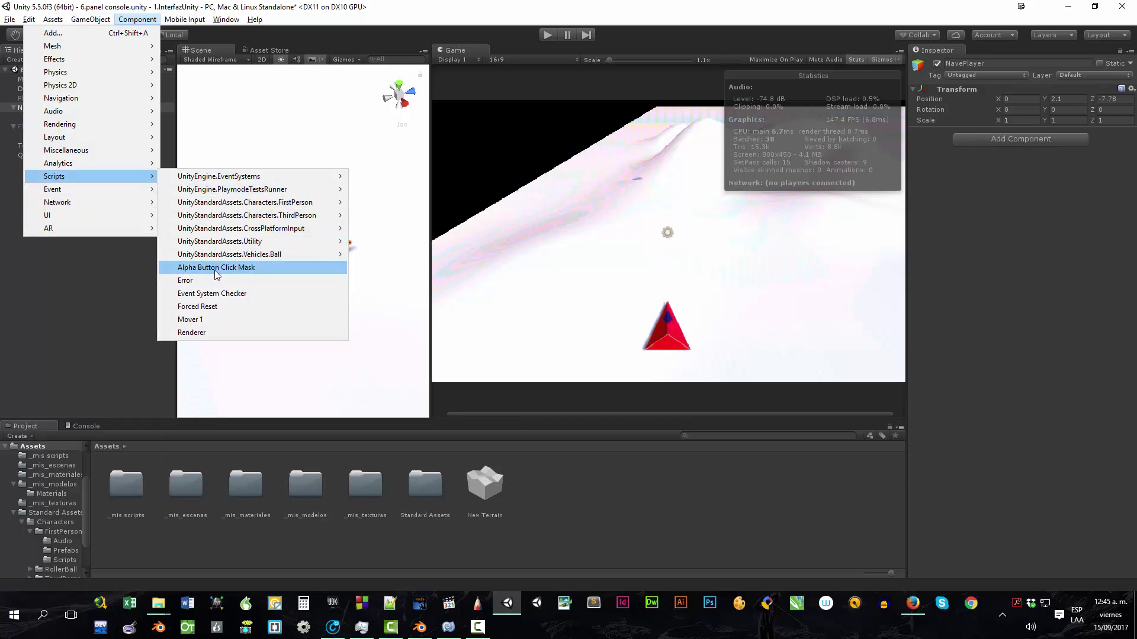
pyautogui.click(251, 320)
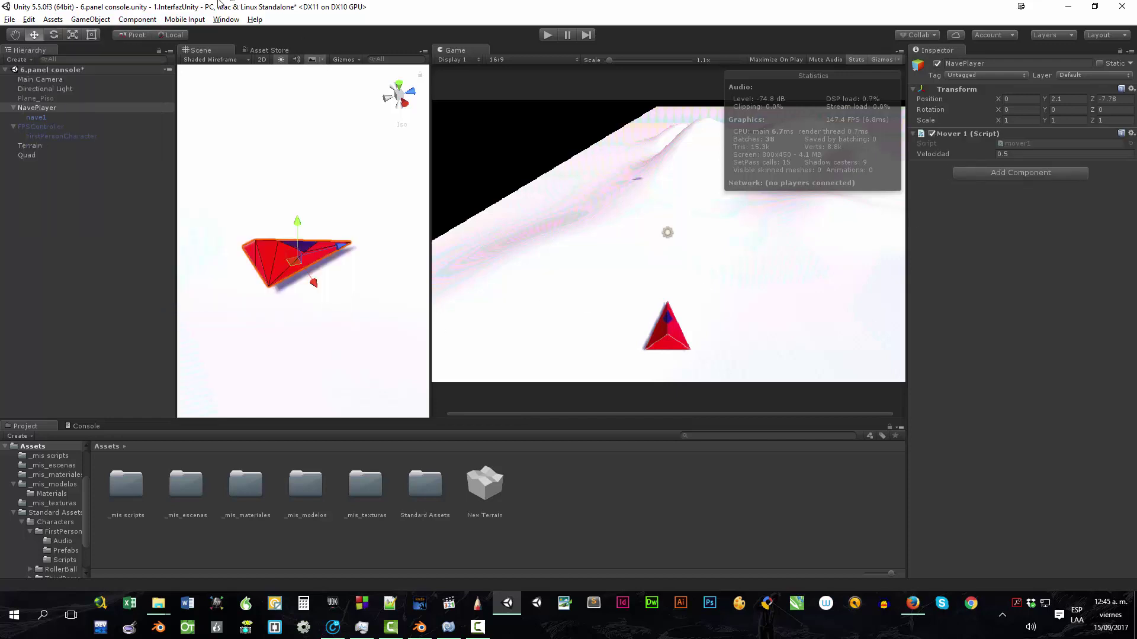
# Add a Particle System effect to NavePlayer and undo the addition.
pyautogui.click(133, 22)
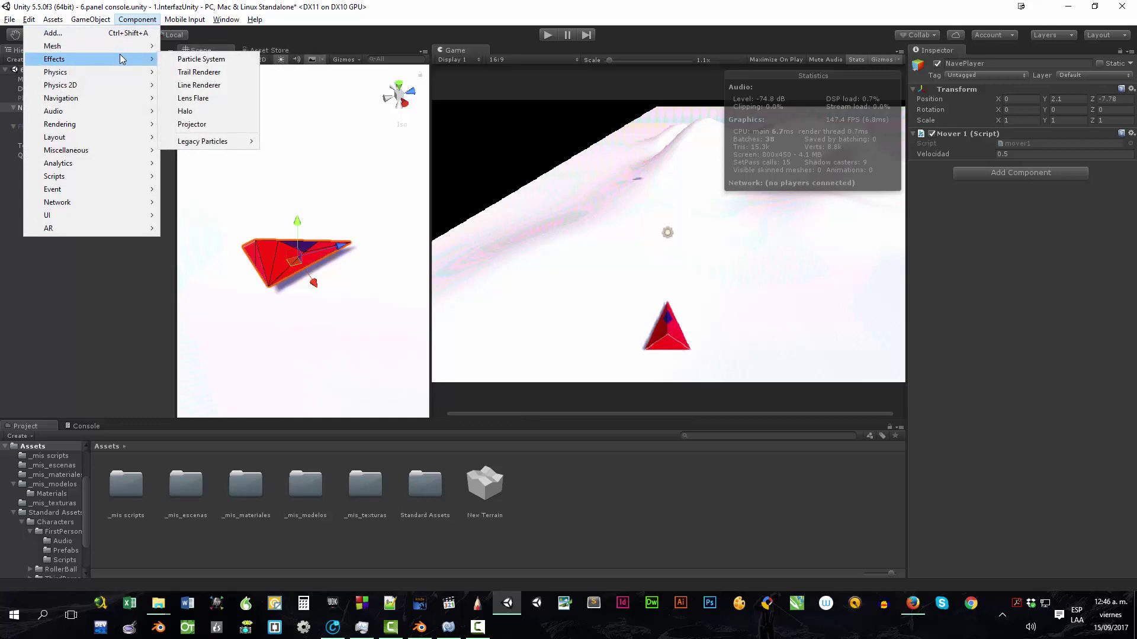
pyautogui.click(190, 59)
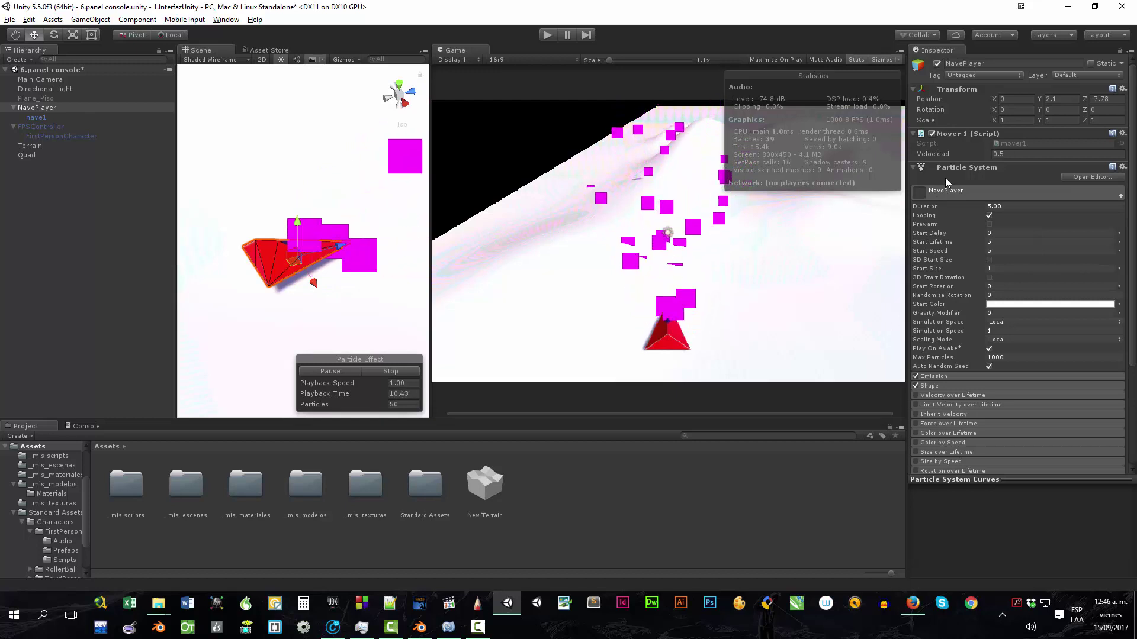
pyautogui.hotkey('ctrl', 'z')
# Review the Navigation, Audio and Scripts component categories and the Mobile Input options, and clear the object selection.
pyautogui.click(138, 19)
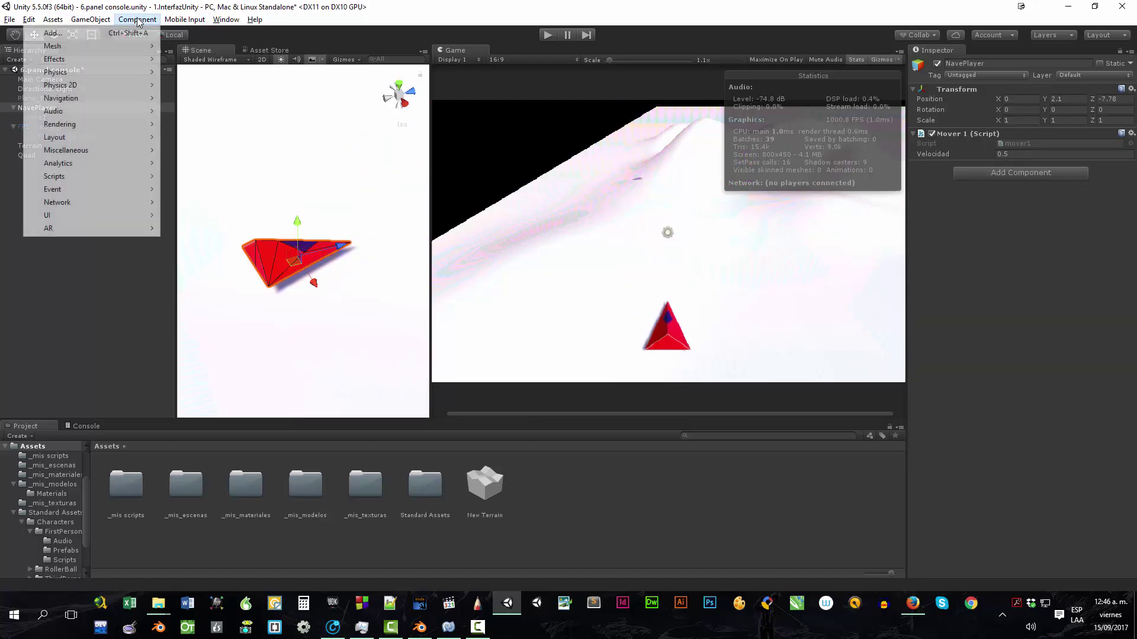
pyautogui.moveTo(103, 87)
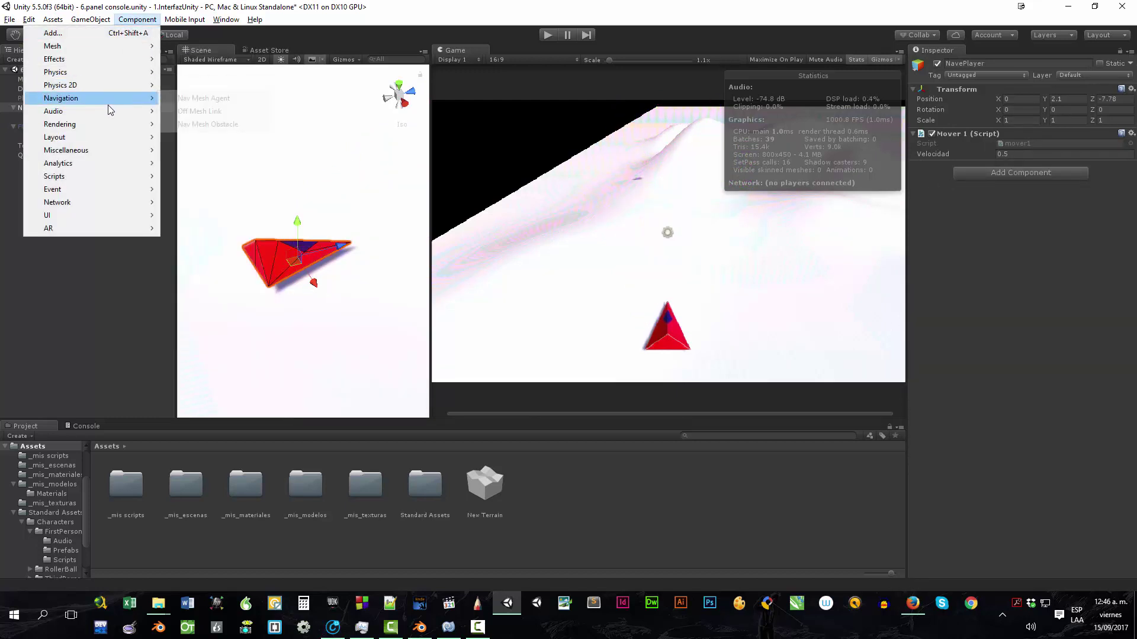
pyautogui.moveTo(108, 113)
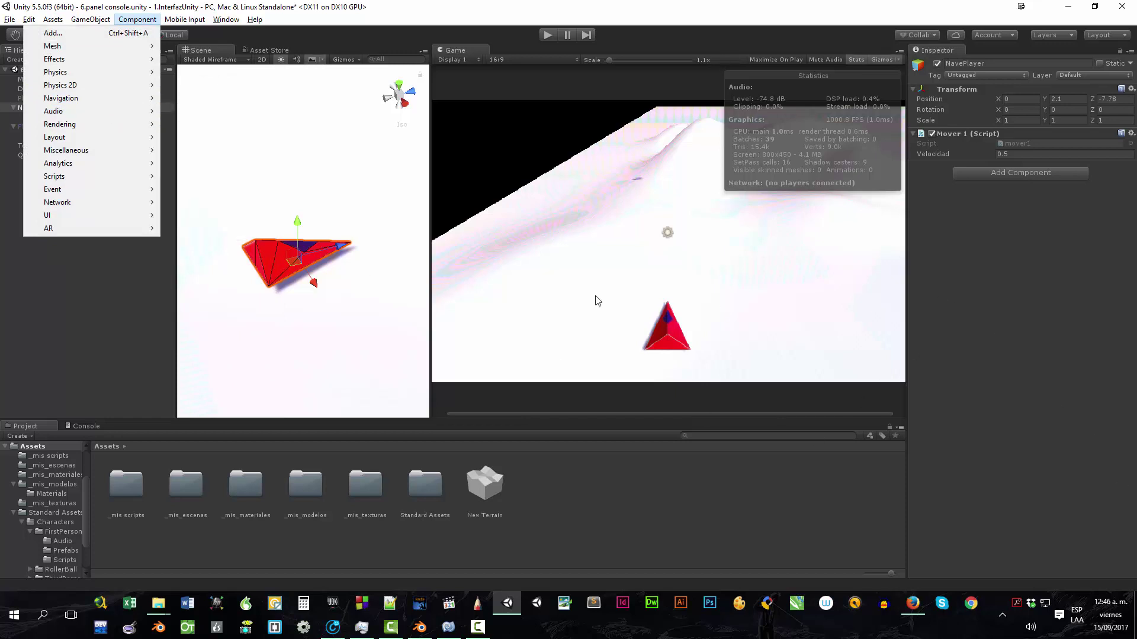
pyautogui.moveTo(85, 181)
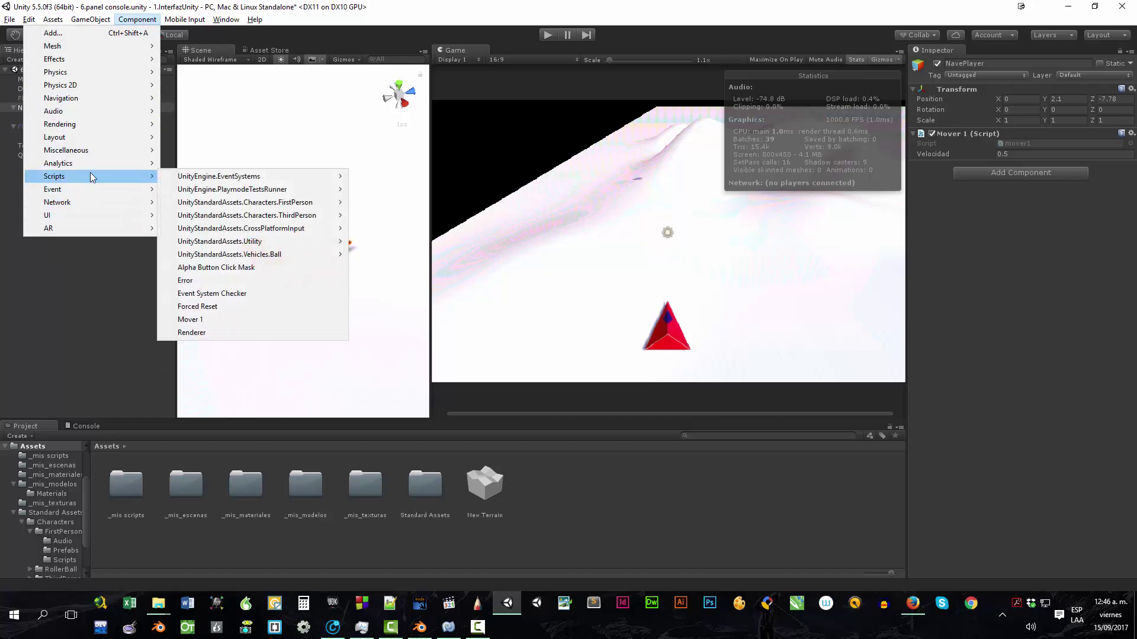
pyautogui.moveTo(179, 22)
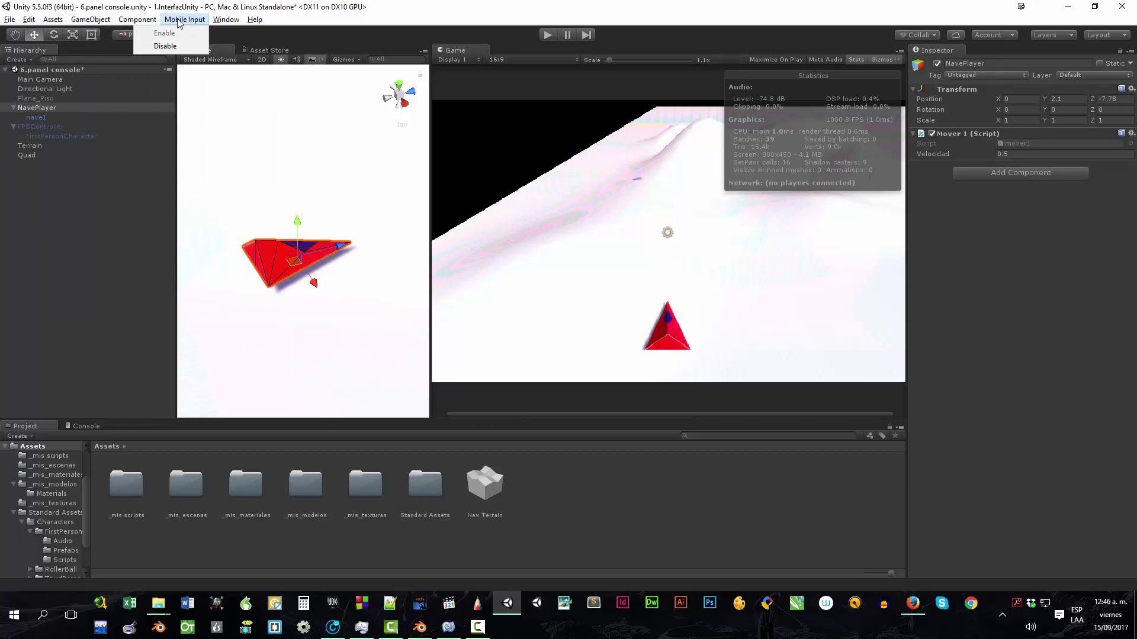
pyautogui.moveTo(135, 18)
pyautogui.click(108, 250)
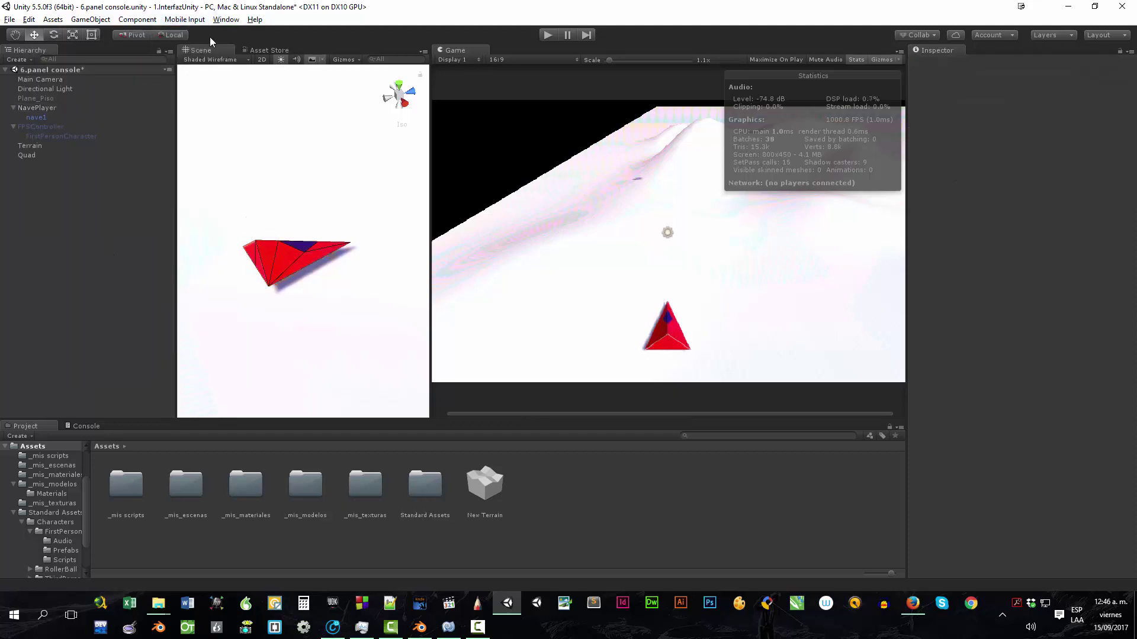
# Open the Animator window and widen its area beside the Game view.
pyautogui.click(225, 21)
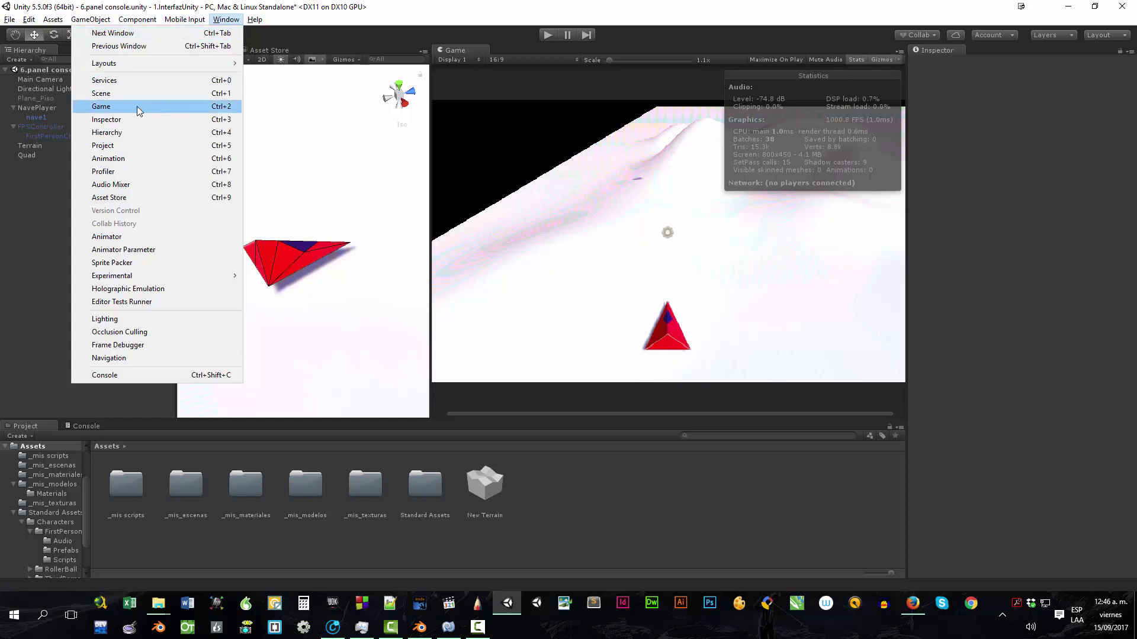
pyautogui.click(114, 238)
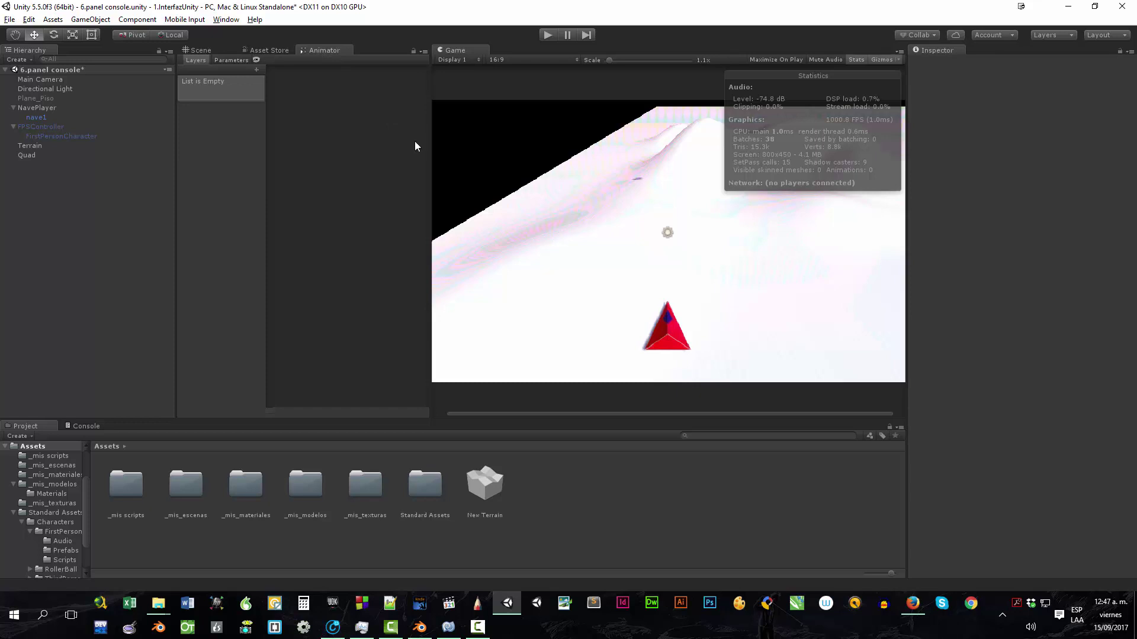
pyautogui.moveTo(433, 141); pyautogui.dragTo(487, 137)
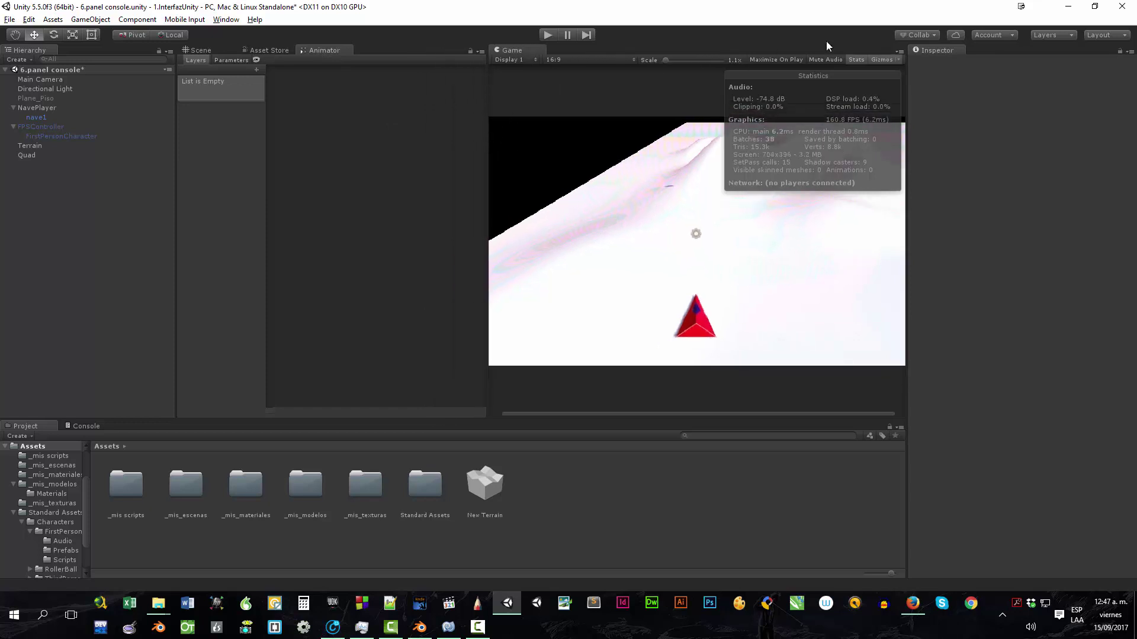
# Load the saved interfaz1 window layout.
pyautogui.click(1123, 36)
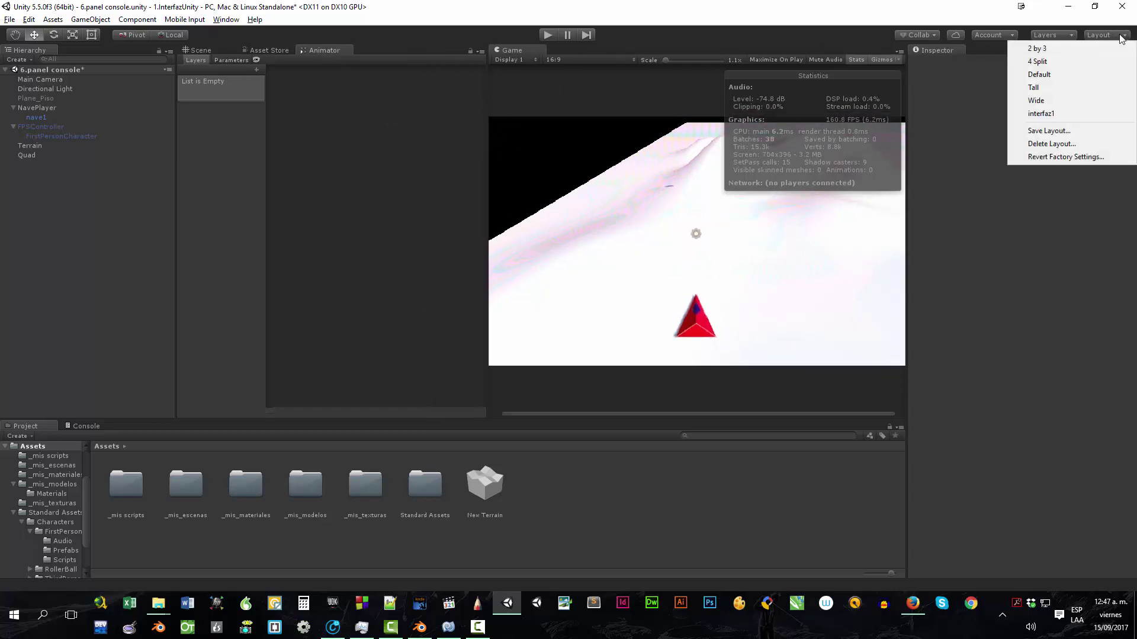
pyautogui.click(1051, 116)
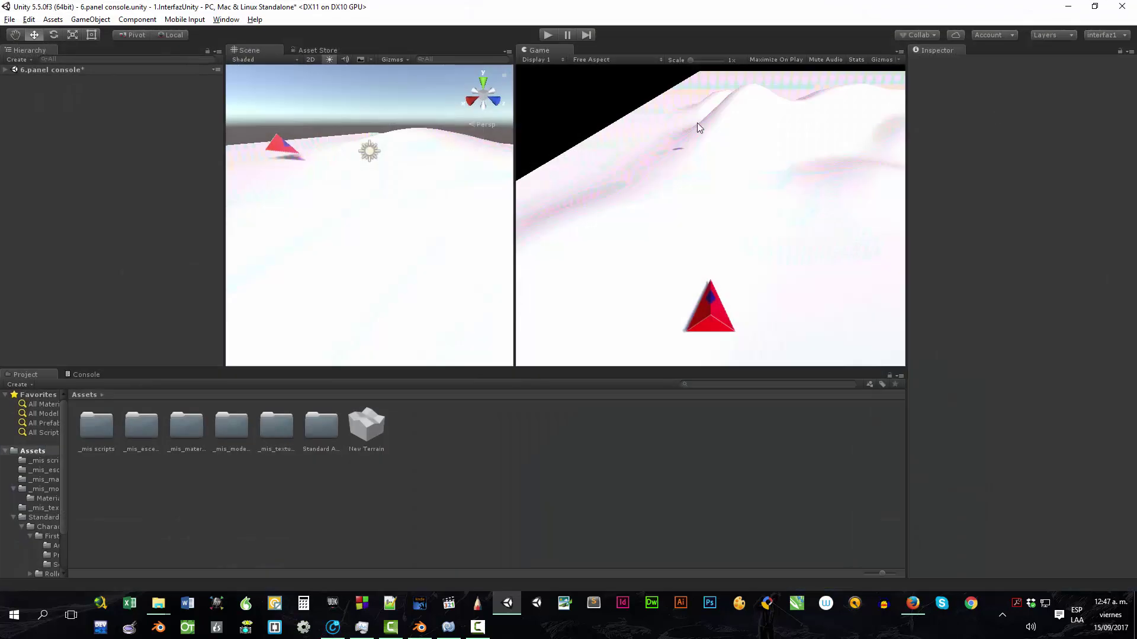
# Open the Animator window and dock it beneath the Game view.
pyautogui.click(225, 20)
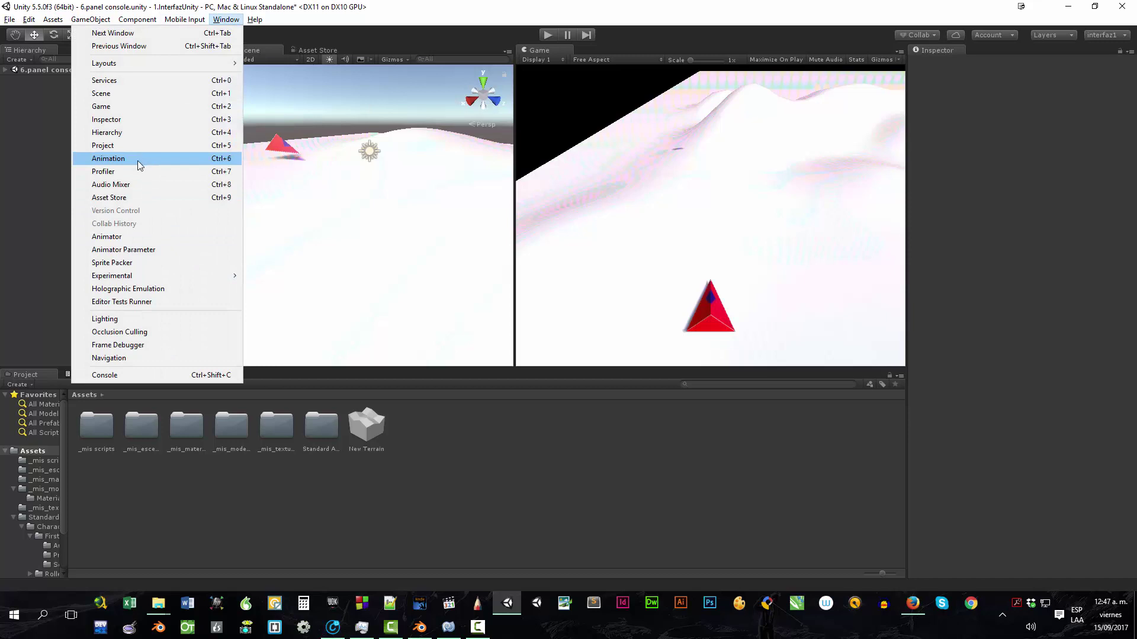
pyautogui.click(108, 236)
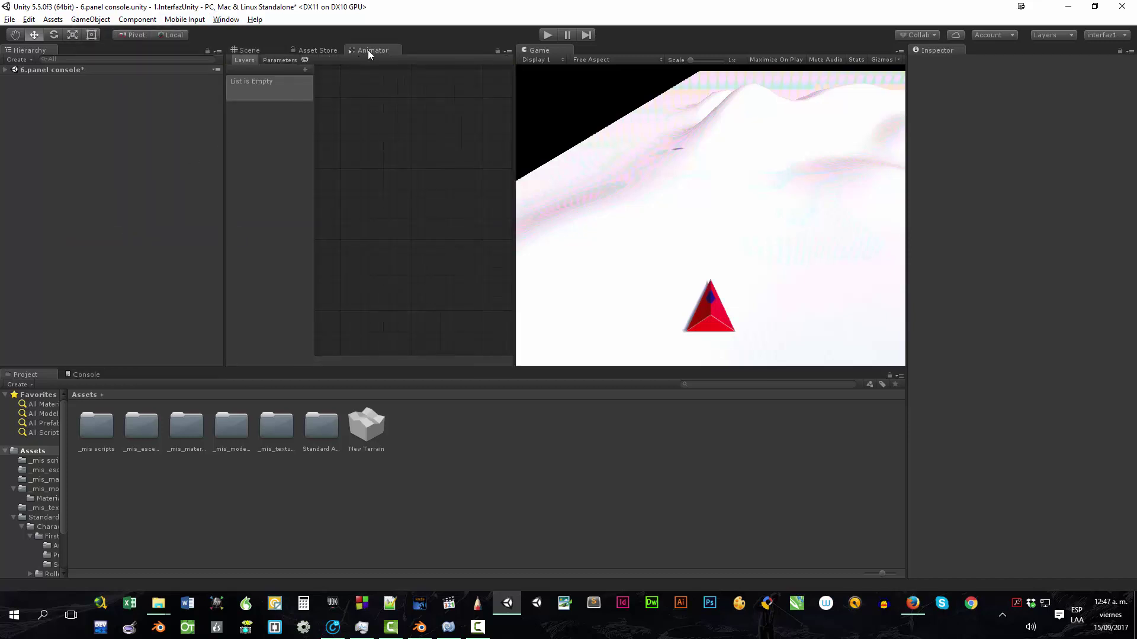
pyautogui.moveTo(368, 49); pyautogui.dragTo(760, 286)
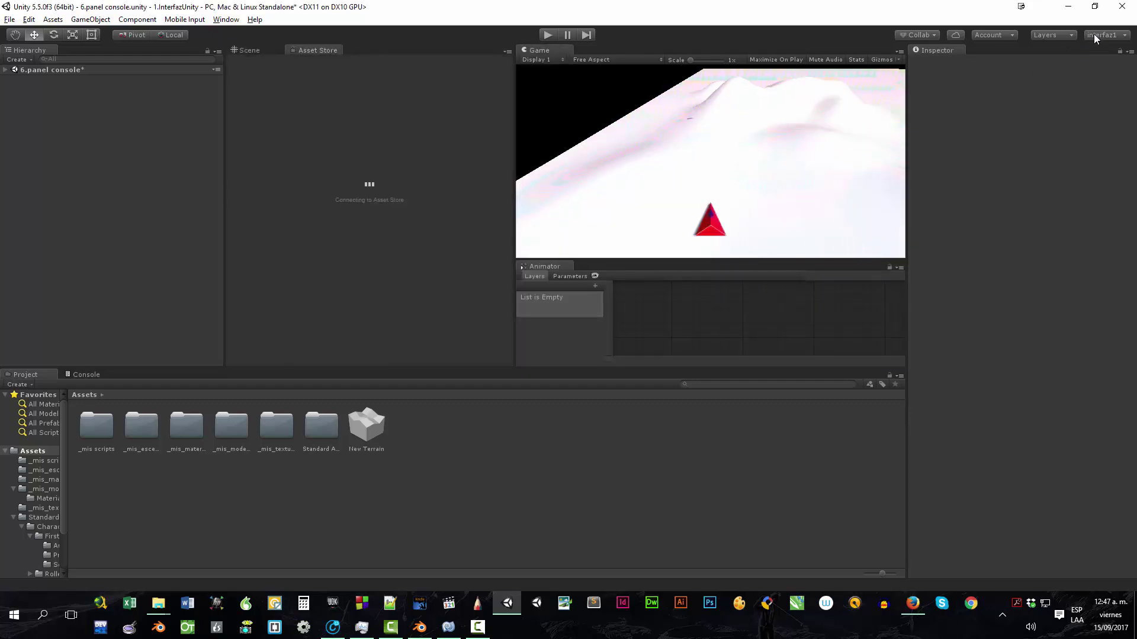
# Save the current window layout as interfaz2 and show the Scene view in place of the Asset Store.
pyautogui.click(1094, 34)
pyautogui.click(1079, 129)
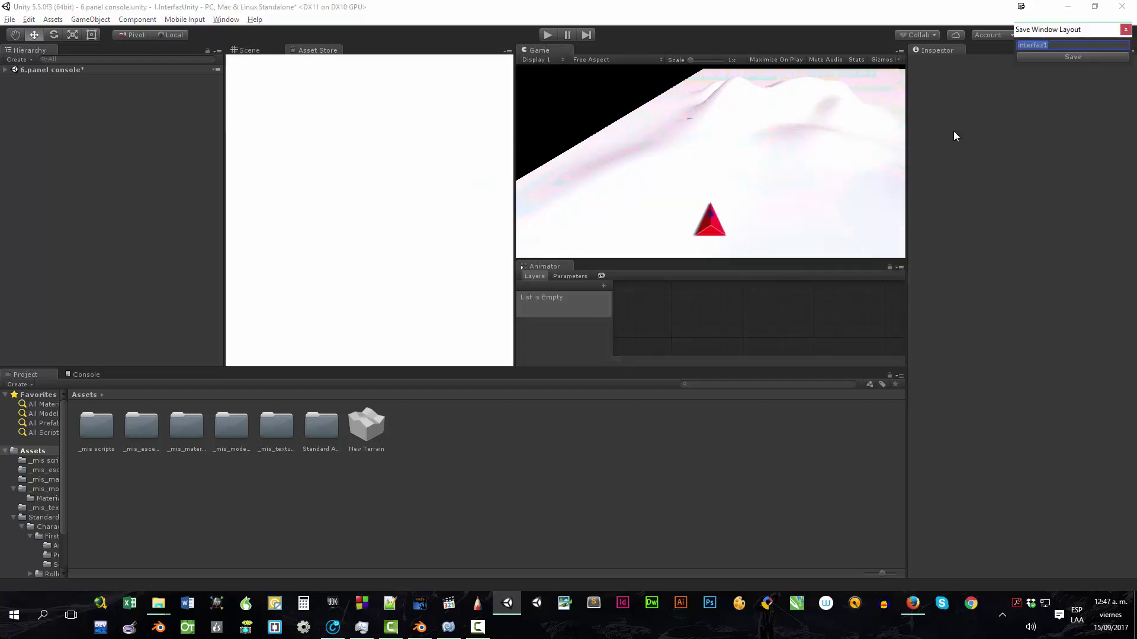
pyautogui.click(251, 50)
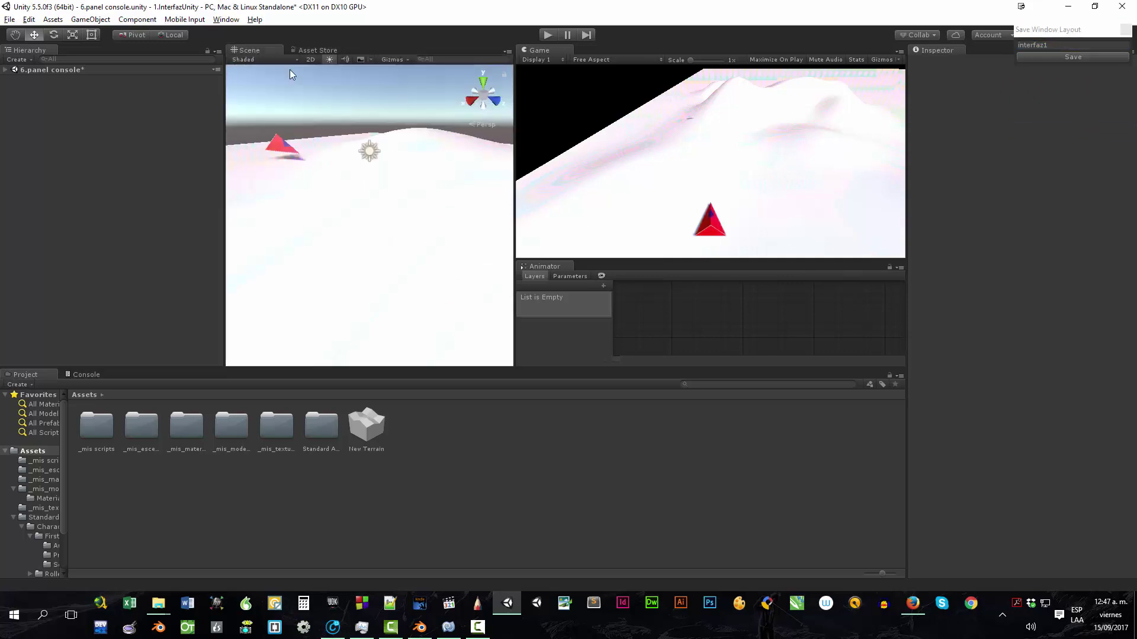
pyautogui.click(1052, 44)
pyautogui.click(1053, 45)
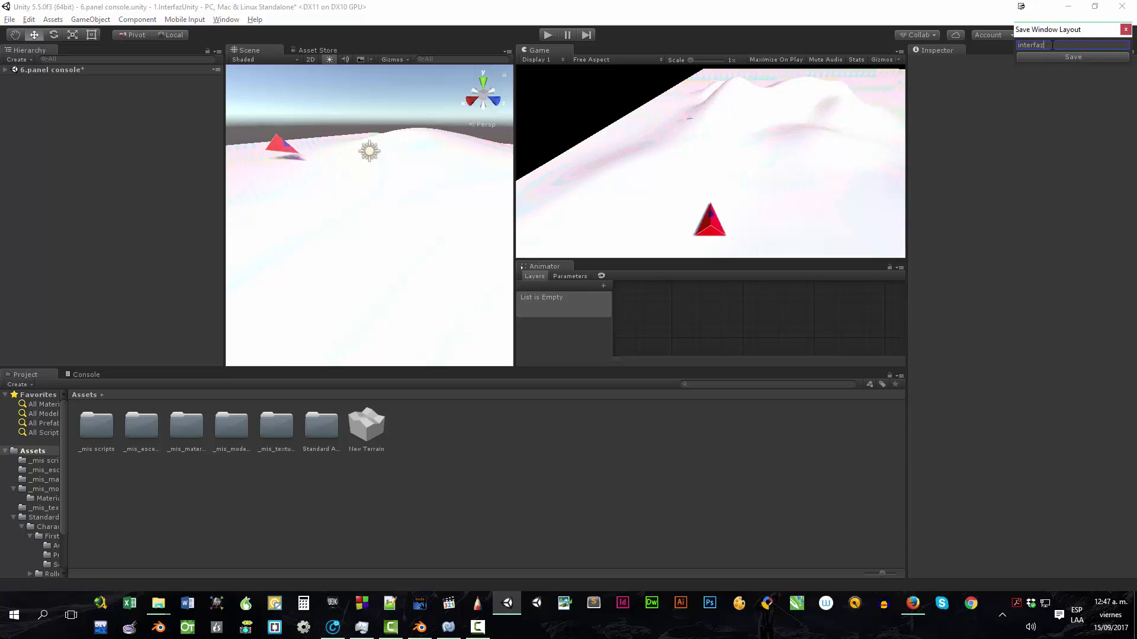
pyautogui.press('Return')
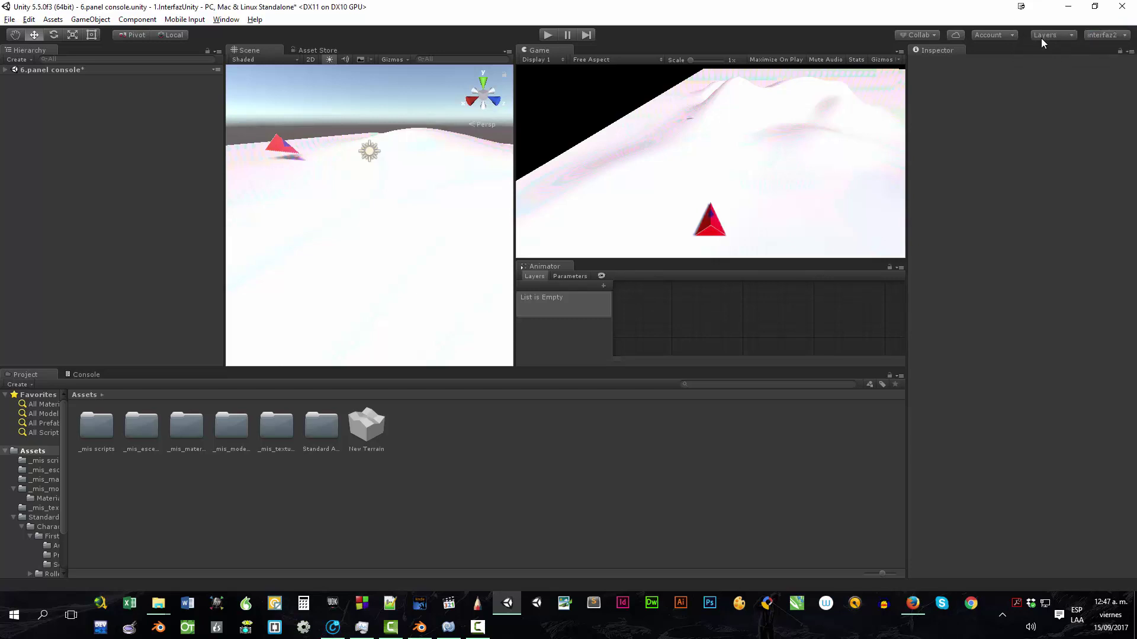
# Load the saved interfaz1 window layout and switch back to interfaz2 to compare them.
pyautogui.click(1092, 37)
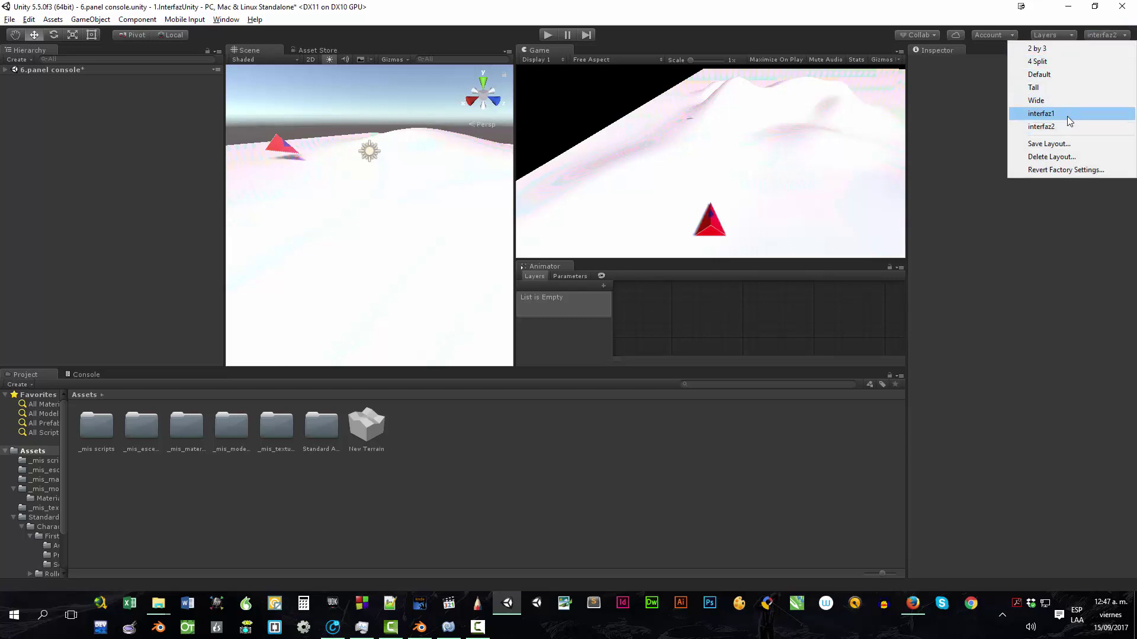
pyautogui.click(1069, 118)
pyautogui.click(1097, 34)
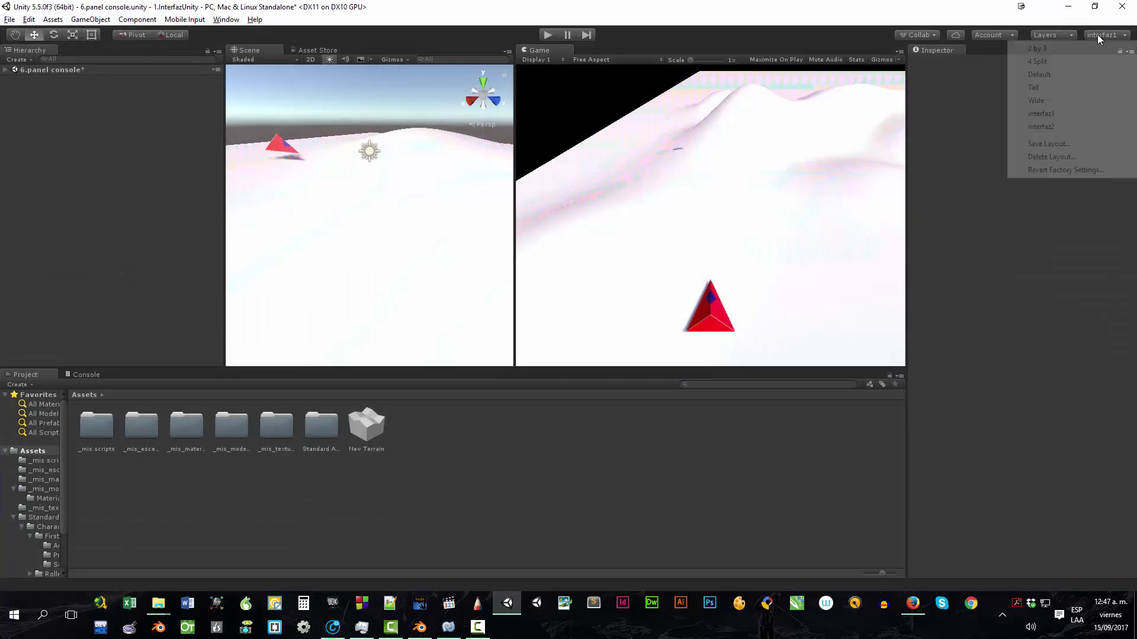
pyautogui.click(1082, 126)
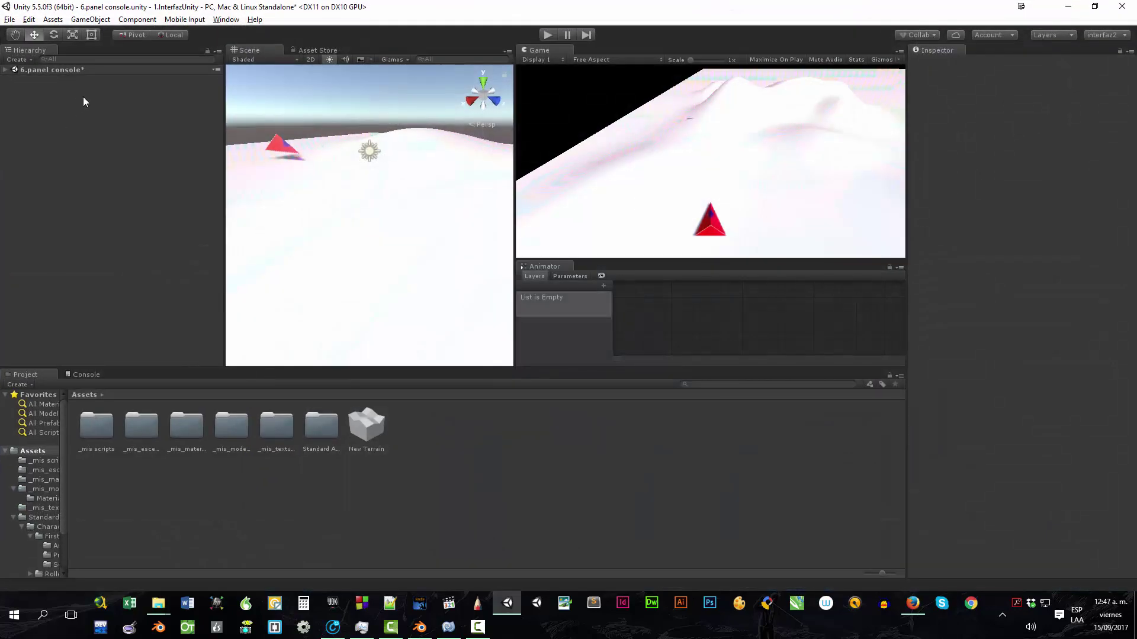
# Open the Animation window and dock it between the Hierarchy and the Scene view.
pyautogui.click(226, 19)
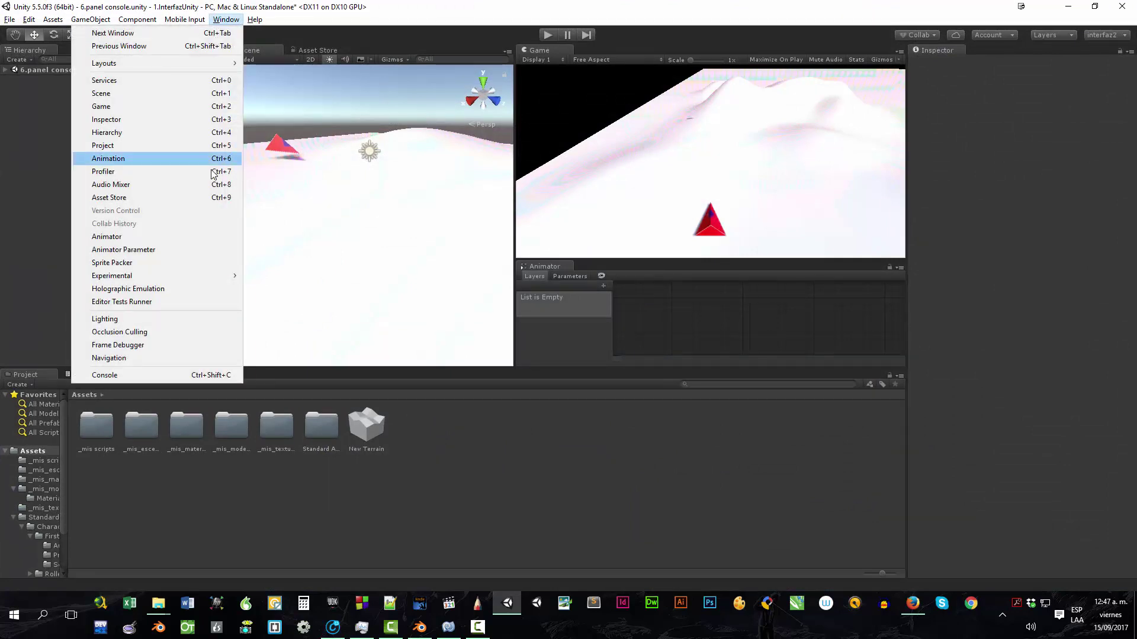
pyautogui.click(184, 158)
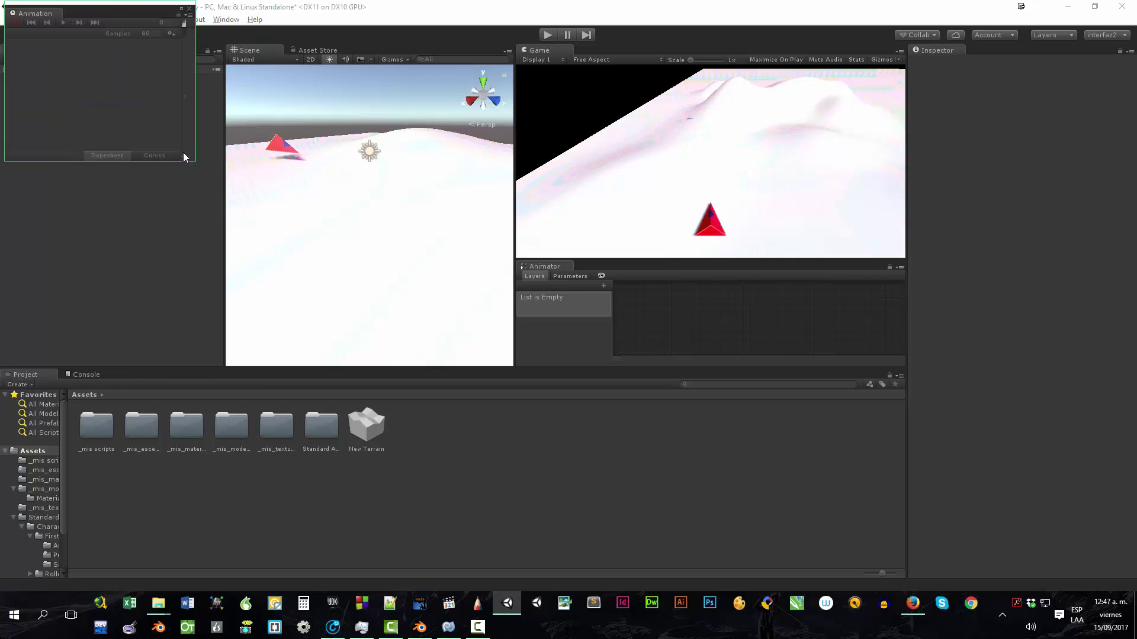
pyautogui.moveTo(83, 13); pyautogui.dragTo(386, 221)
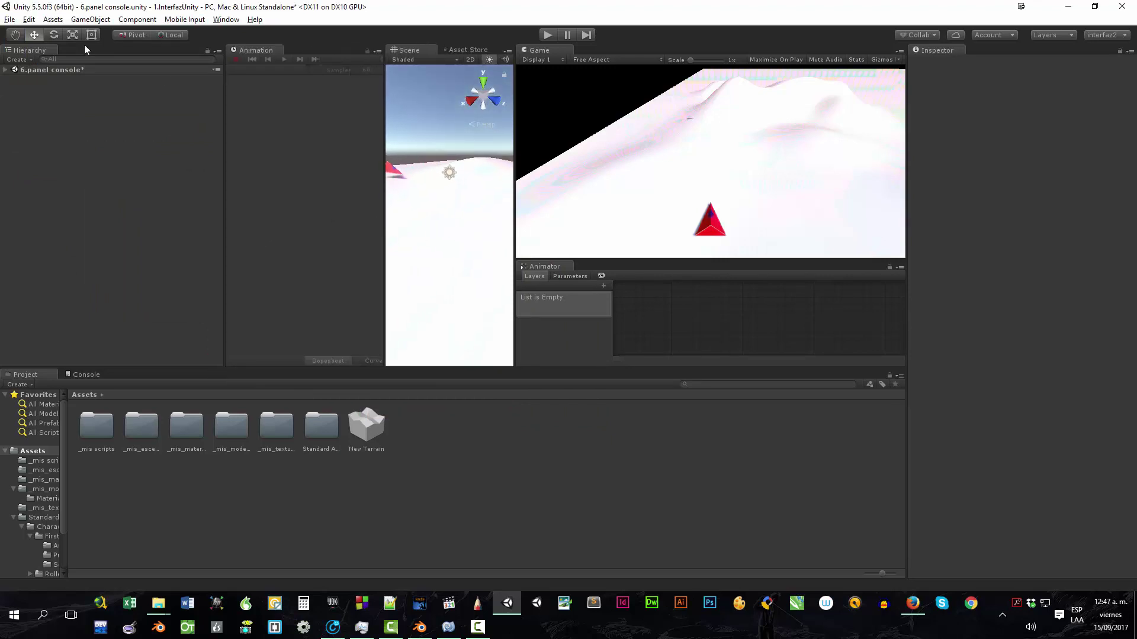
# Restore the window arrangement by loading the saved interfaz1 layout.
pyautogui.click(1094, 36)
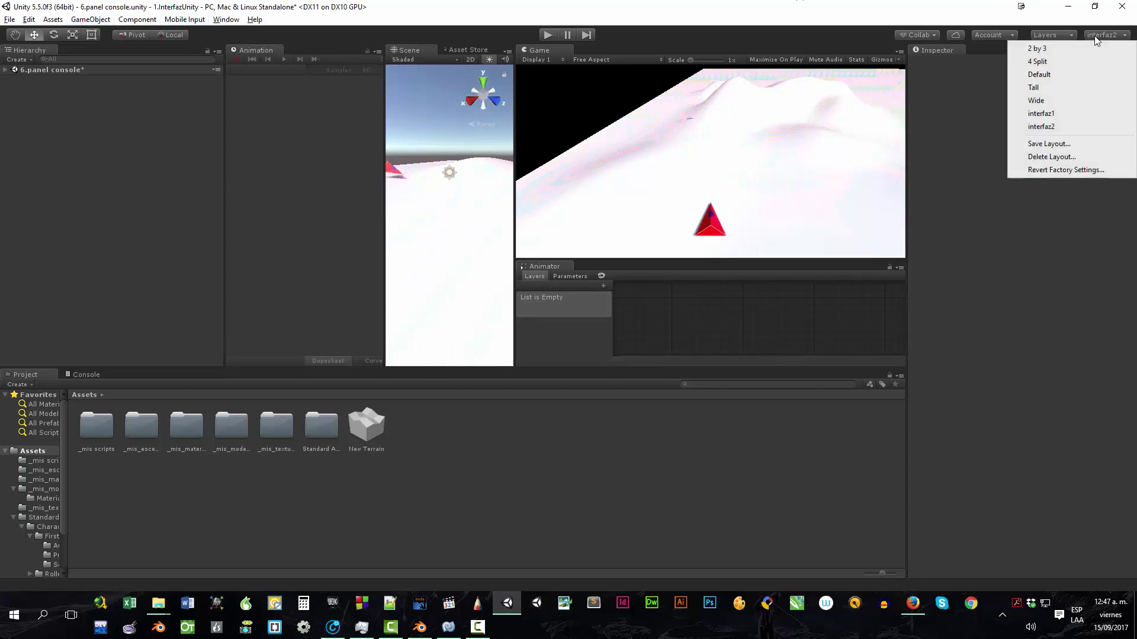
pyautogui.click(1083, 113)
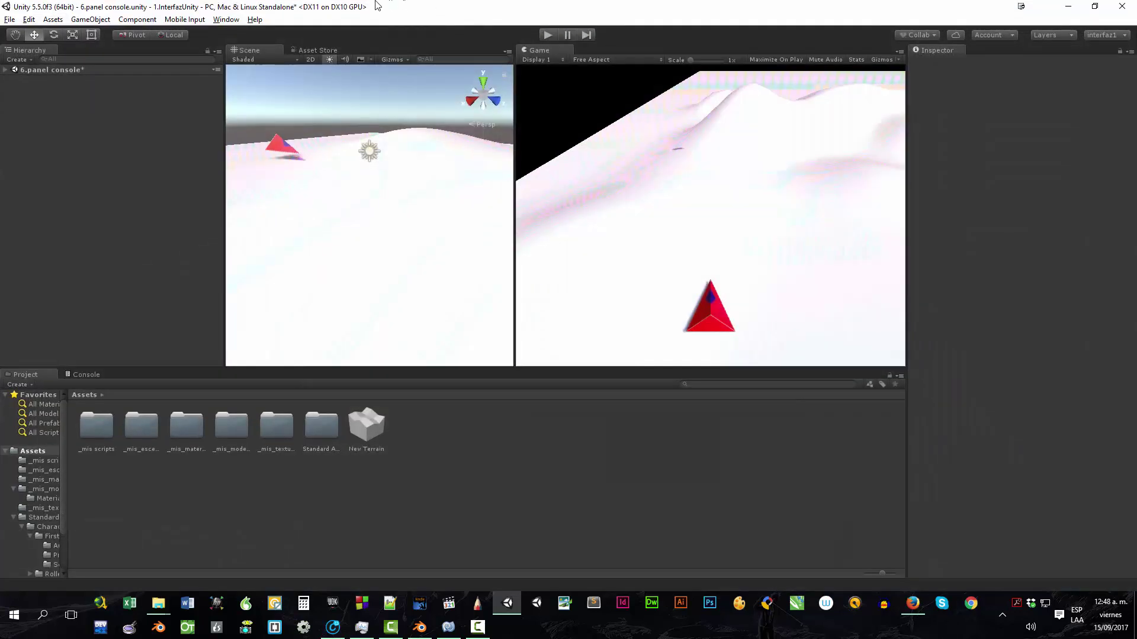
# Show the Asset Store, undock it as a floating window and enlarge it across most of the editor.
pyautogui.click(227, 20)
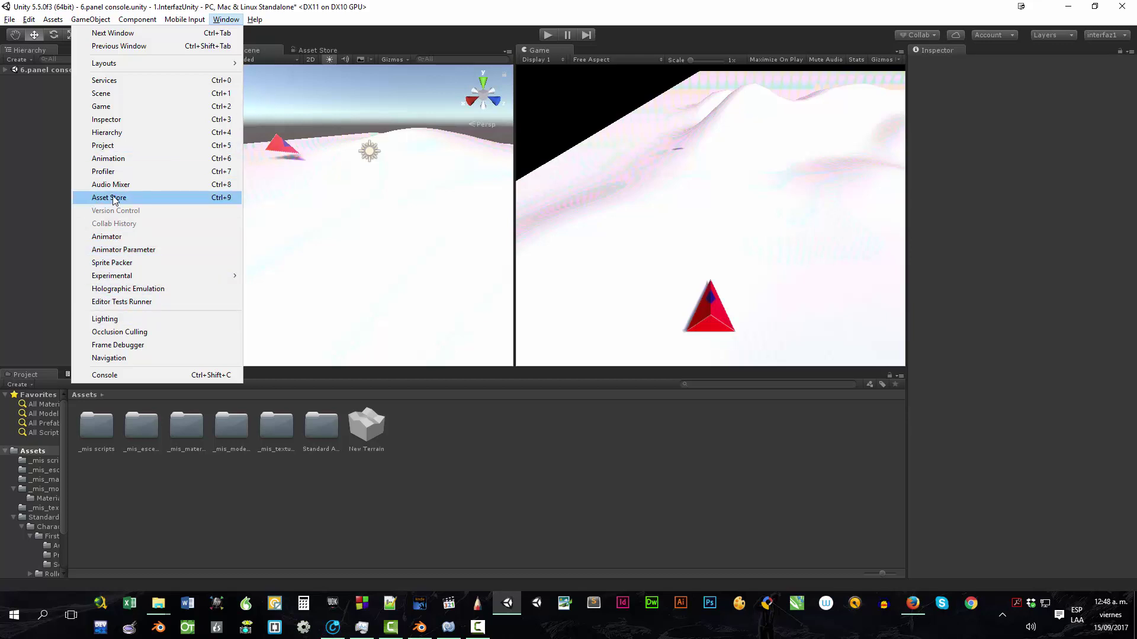
pyautogui.click(325, 49)
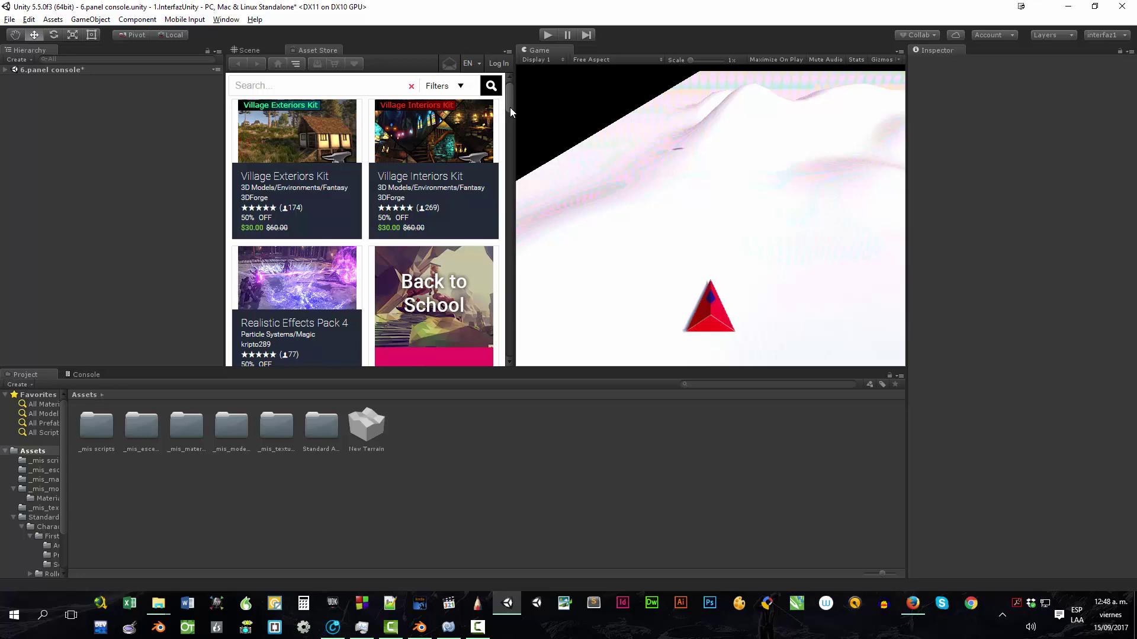
pyautogui.moveTo(510, 109)
pyautogui.mouseDown()
pyautogui.moveTo(512, 185)
pyautogui.moveTo(508, 105)
pyautogui.mouseUp()
pyautogui.moveTo(318, 50); pyautogui.dragTo(238, 107)
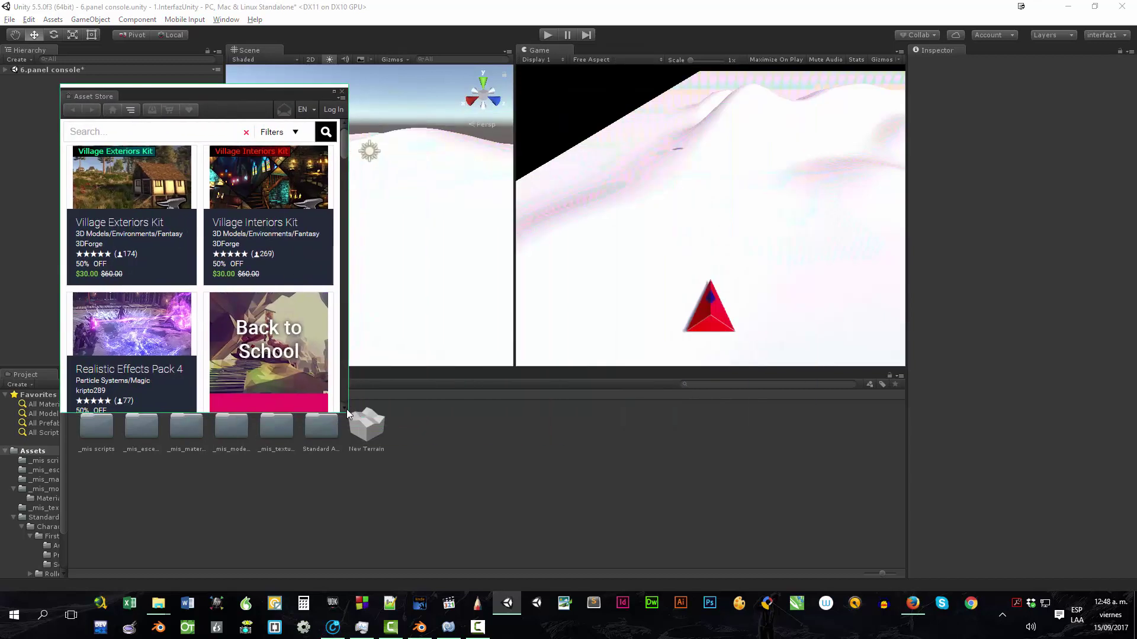
pyautogui.moveTo(348, 414); pyautogui.dragTo(1030, 539)
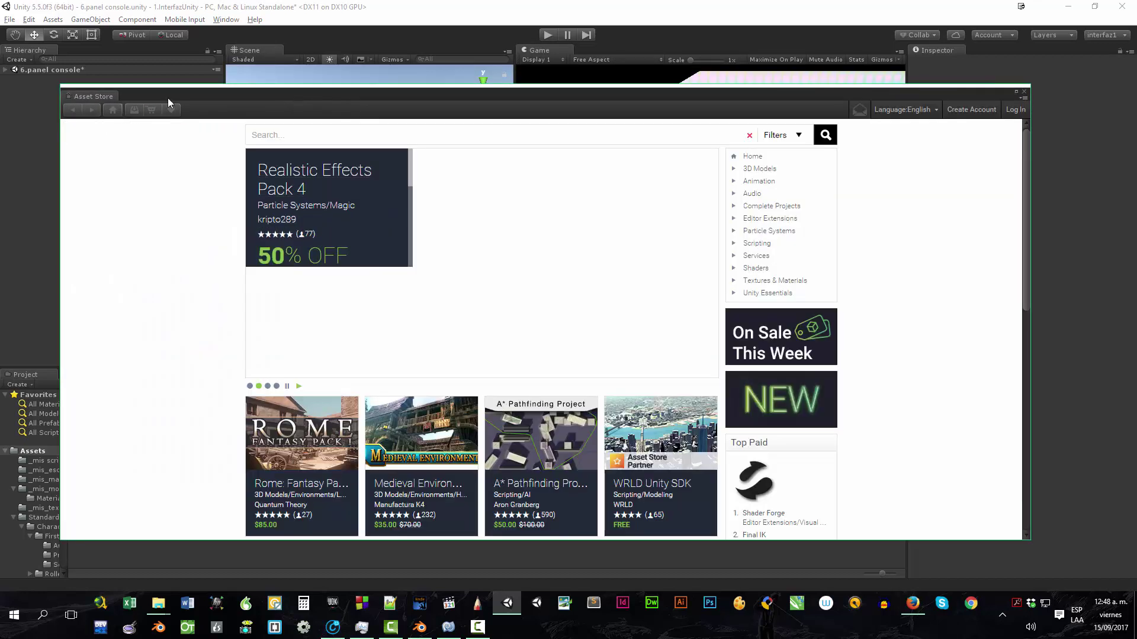
# Search the Asset Store for "artificial intelligenced".
pyautogui.click(302, 138)
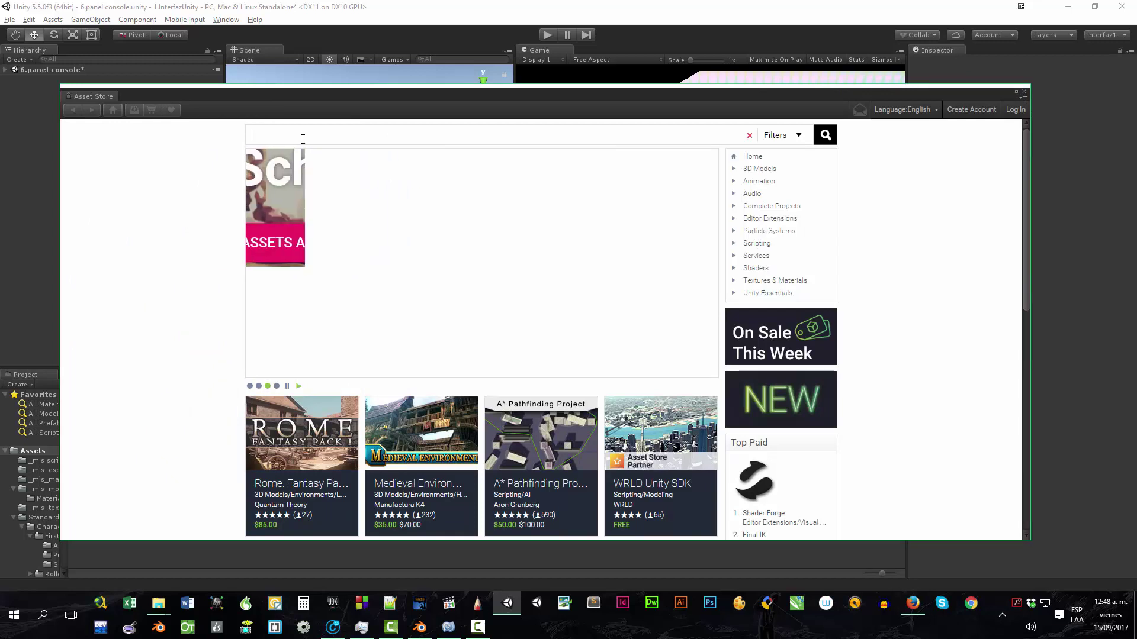
pyautogui.write('intell')
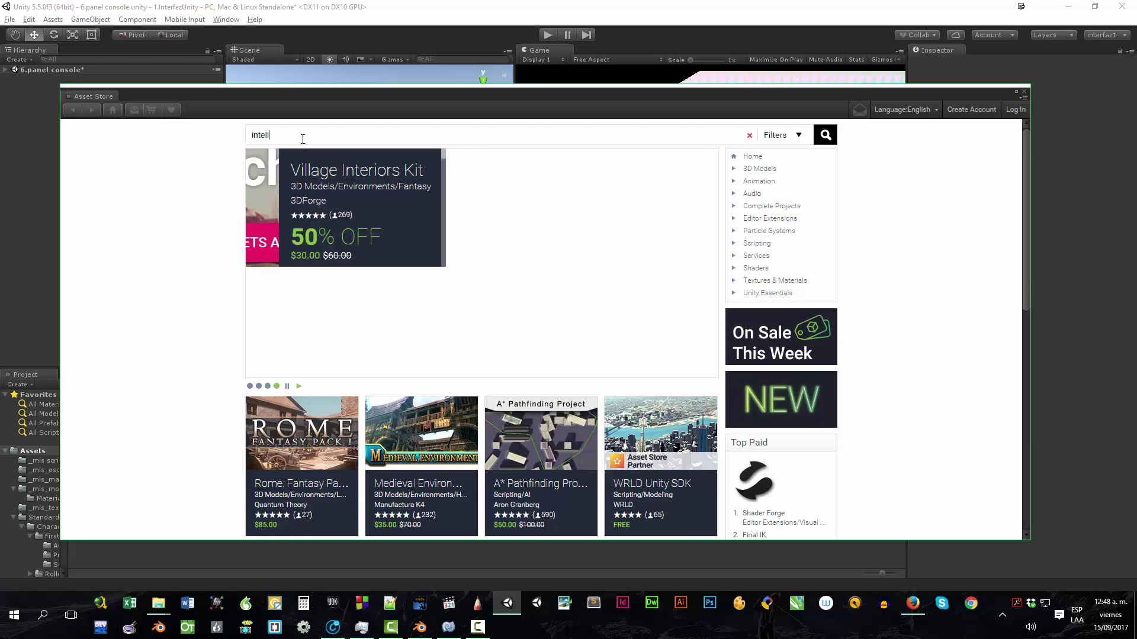
pyautogui.press('BackSpace')
pyautogui.press('BackSpace')
pyautogui.press('BackSpace')
pyautogui.press('BackSpace')
pyautogui.press('BackSpace')
pyautogui.press('BackSpace')
pyautogui.write('a')
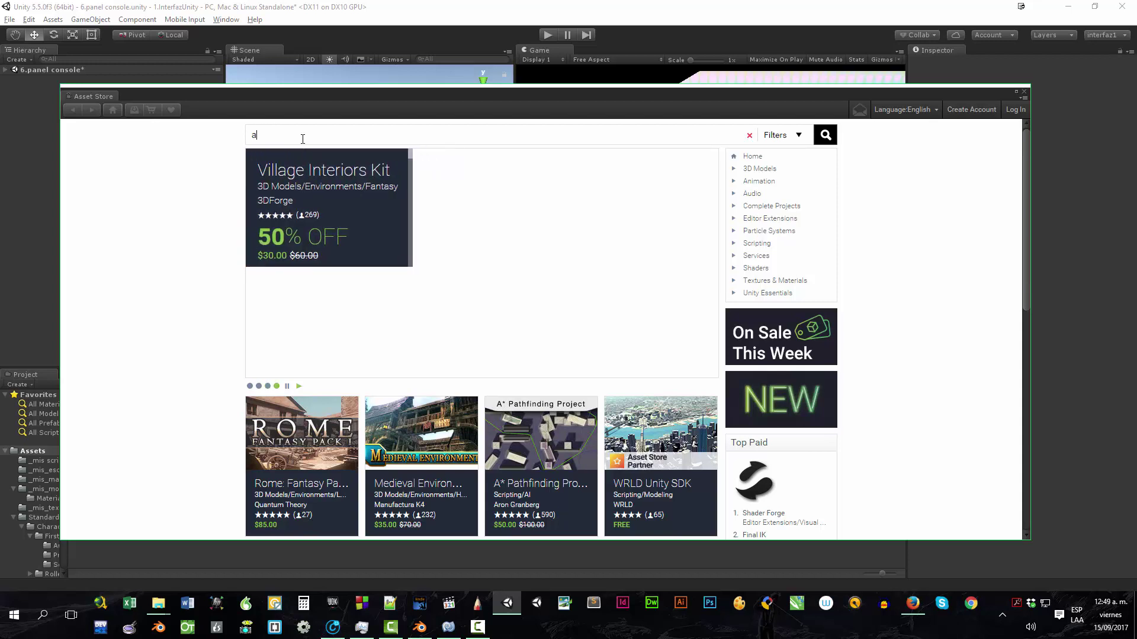
pyautogui.write('rtificial intel')
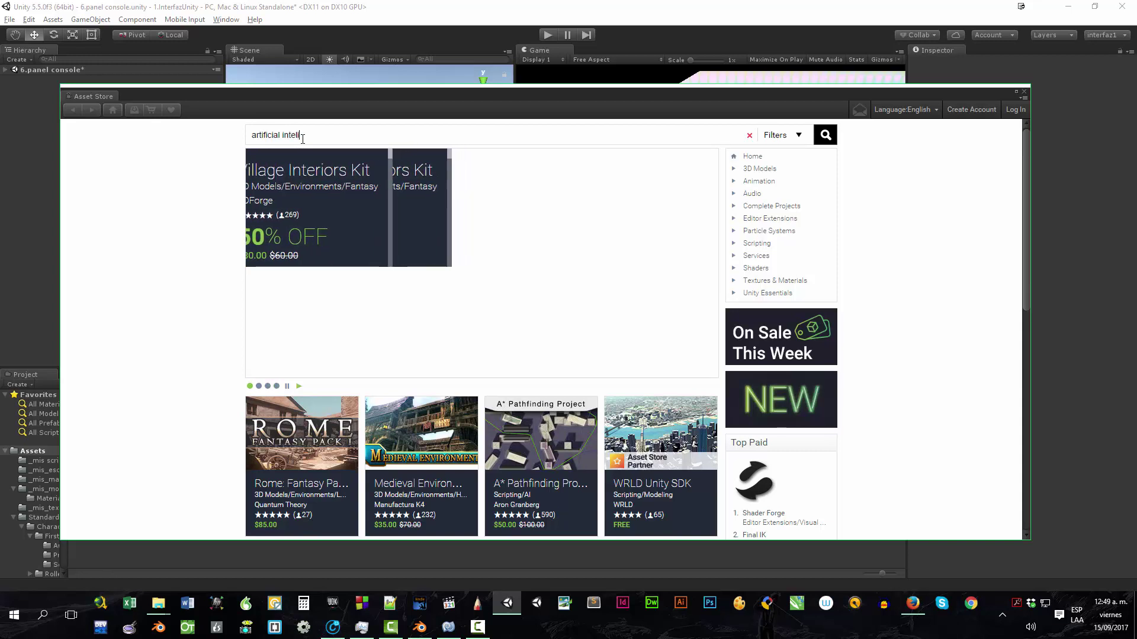
pyautogui.write('ligenc')
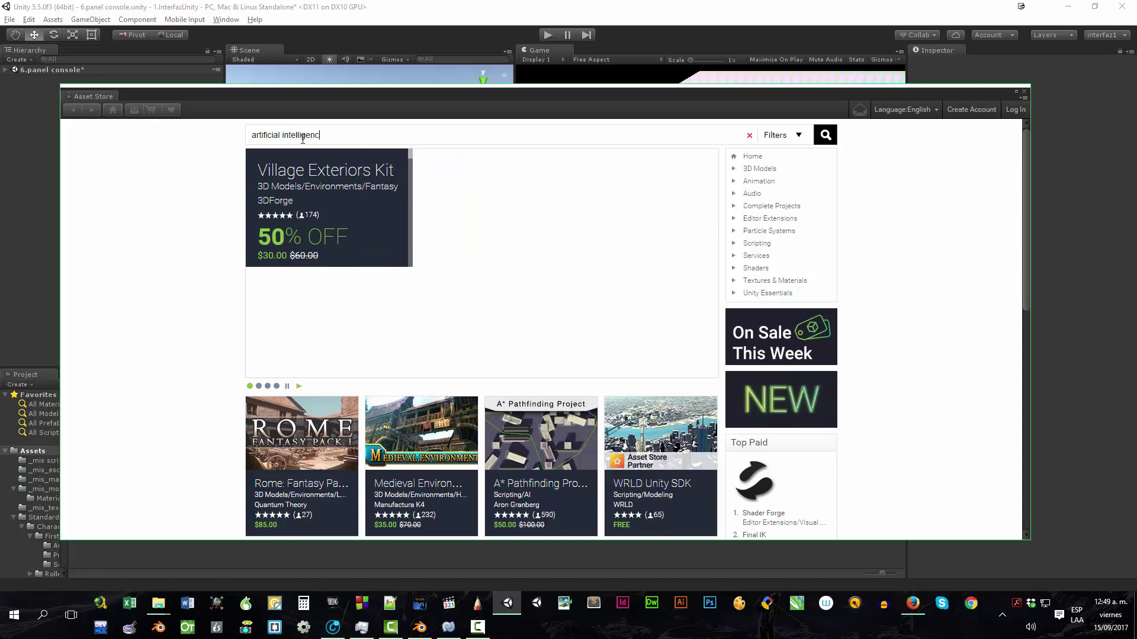
pyautogui.press('Return')
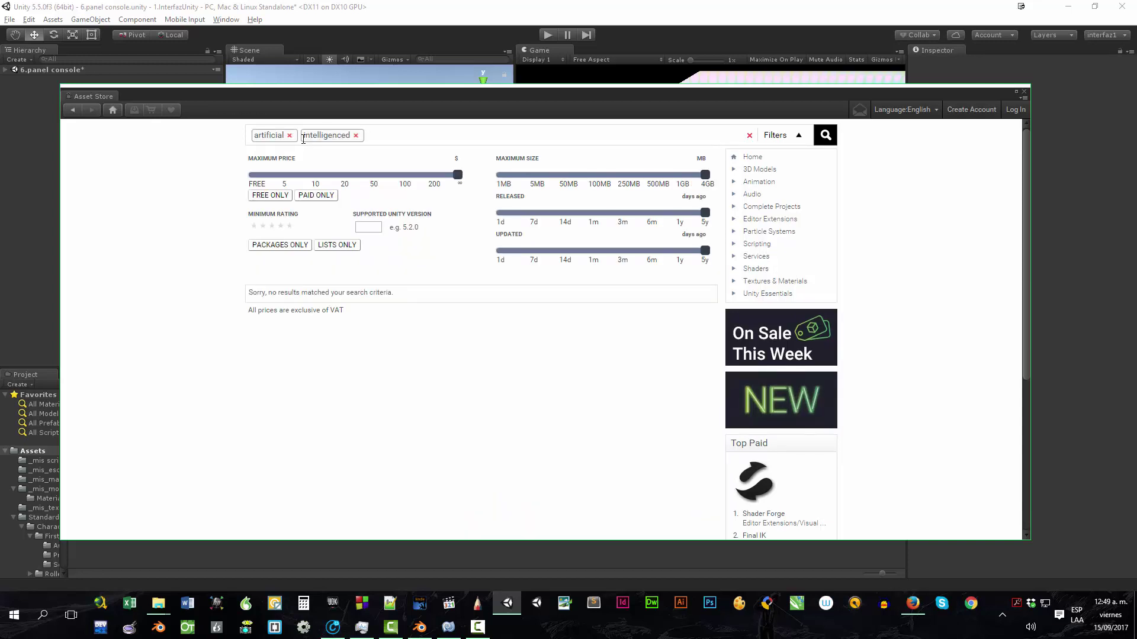
# Replace the misspelled second search term with "intelligence" and browse the matching assets.
pyautogui.click(356, 136)
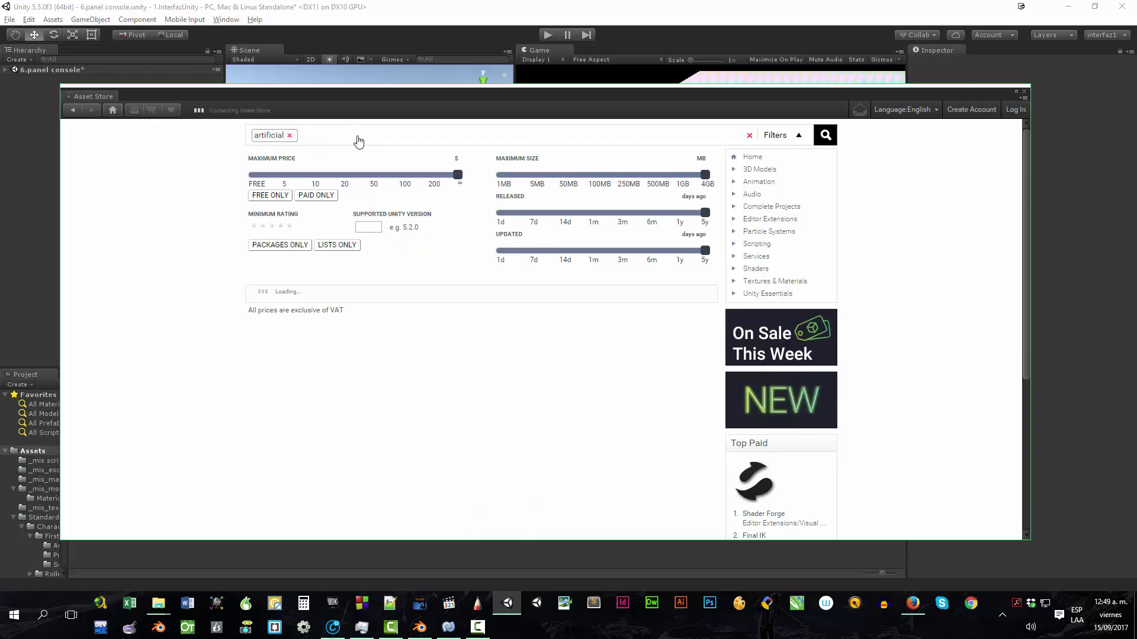
pyautogui.write('intel')
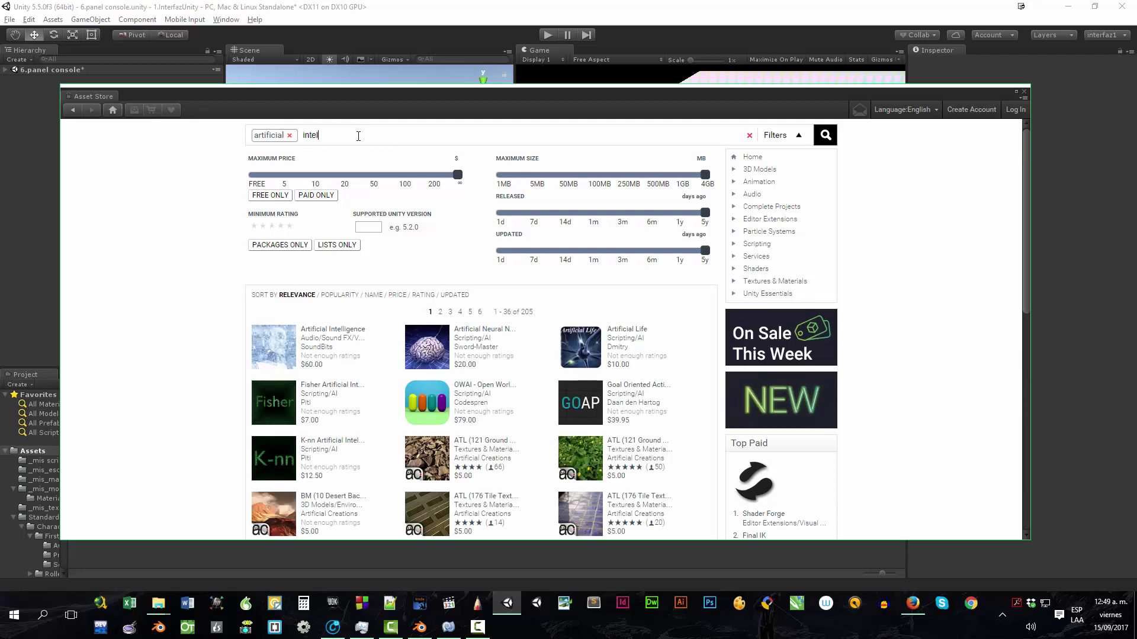
pyautogui.write('ligence')
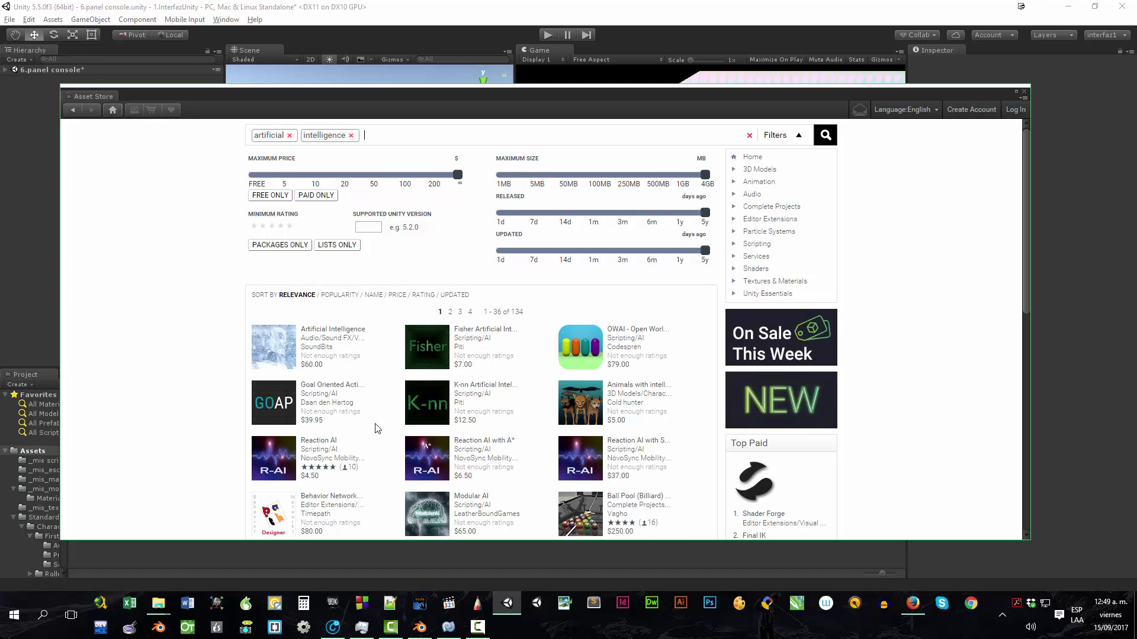
pyautogui.scroll(-1, 540, 405)
pyautogui.scroll(-2, 540, 405)
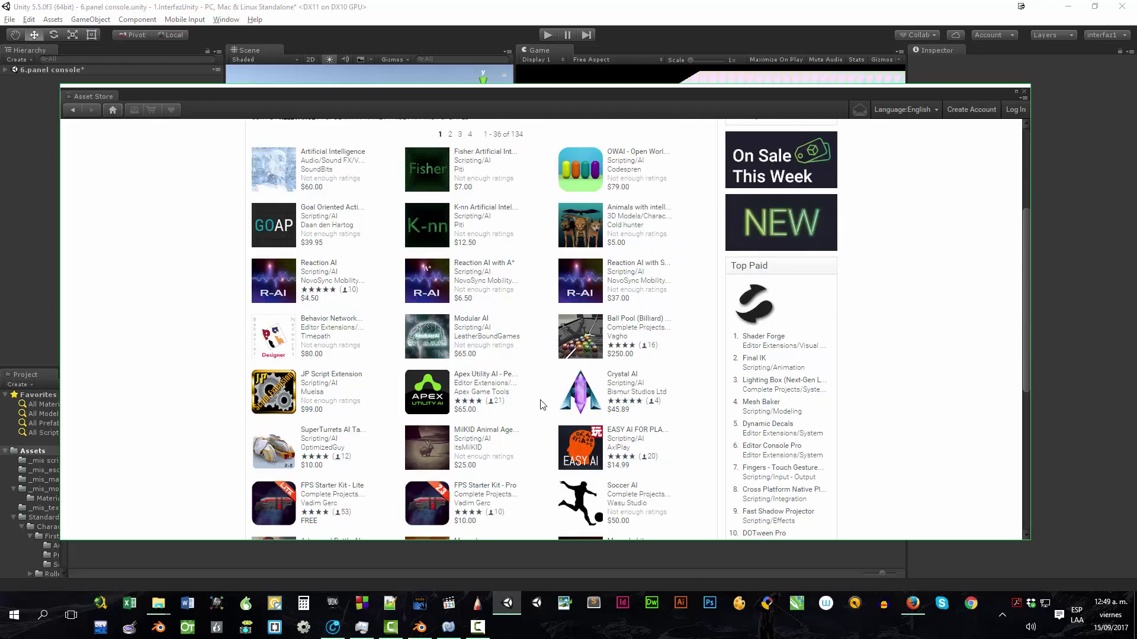
pyautogui.scroll(-2, 539, 405)
pyautogui.scroll(5, 540, 405)
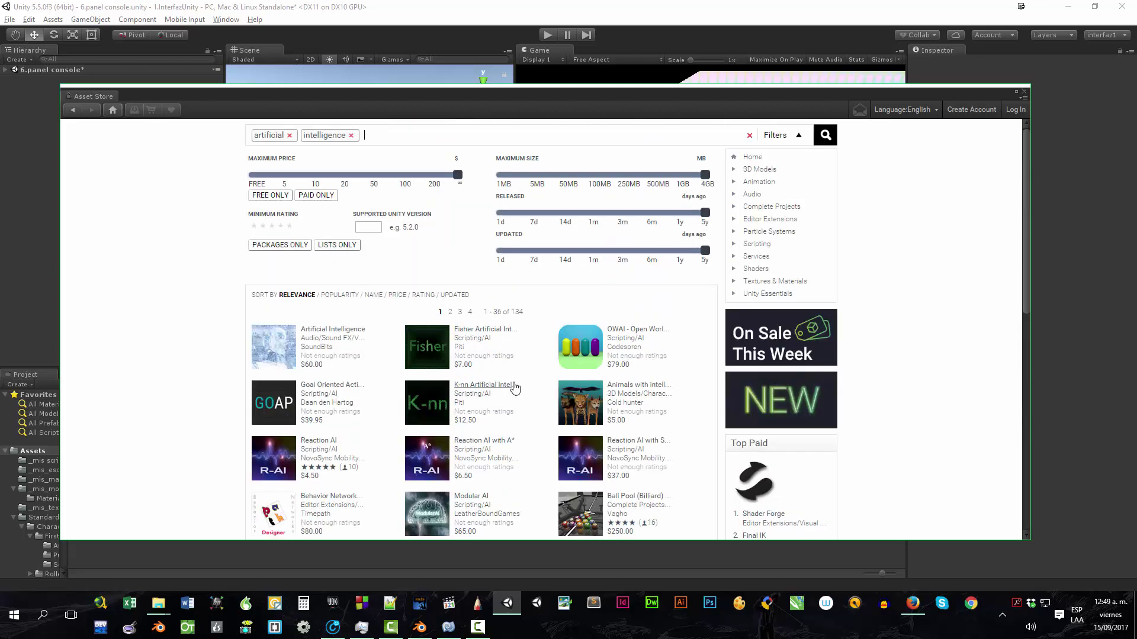
# Dock the Asset Store back beside the Scene view and bring the Scene view to the front.
pyautogui.moveTo(104, 98); pyautogui.dragTo(312, 46)
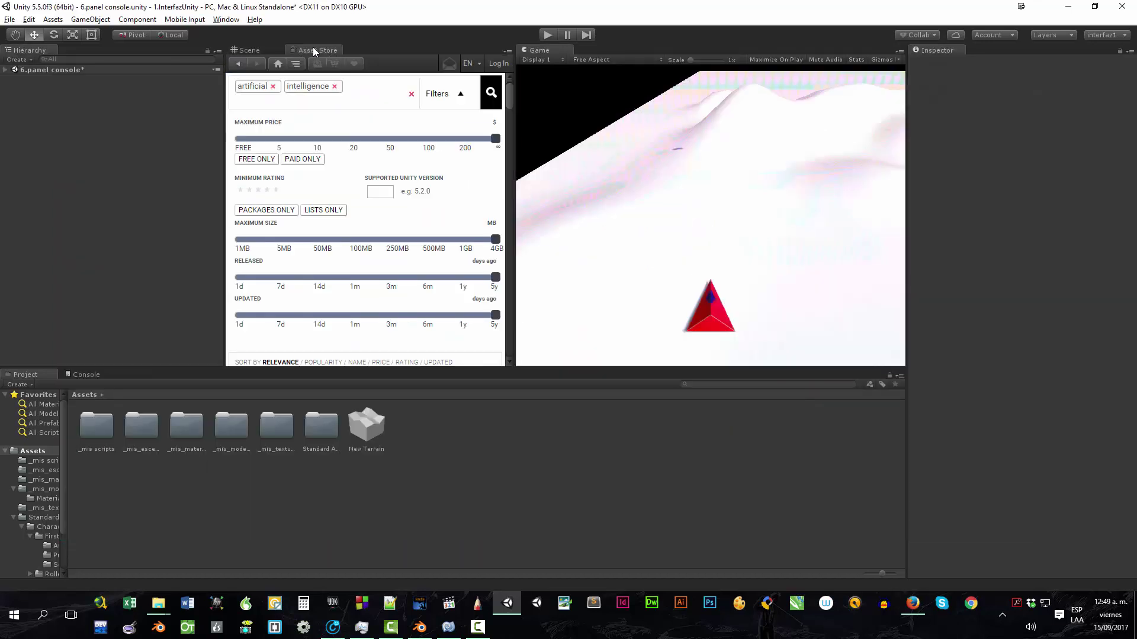
pyautogui.click(249, 49)
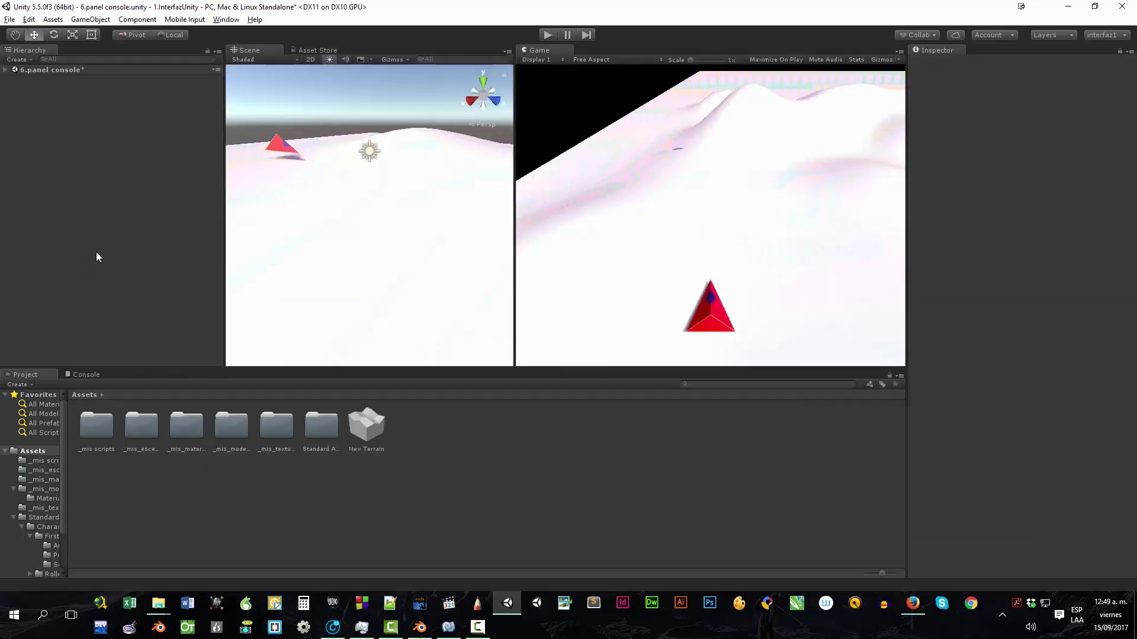
# Review the Window and Help commands and open the Scripting Reference.
pyautogui.click(226, 19)
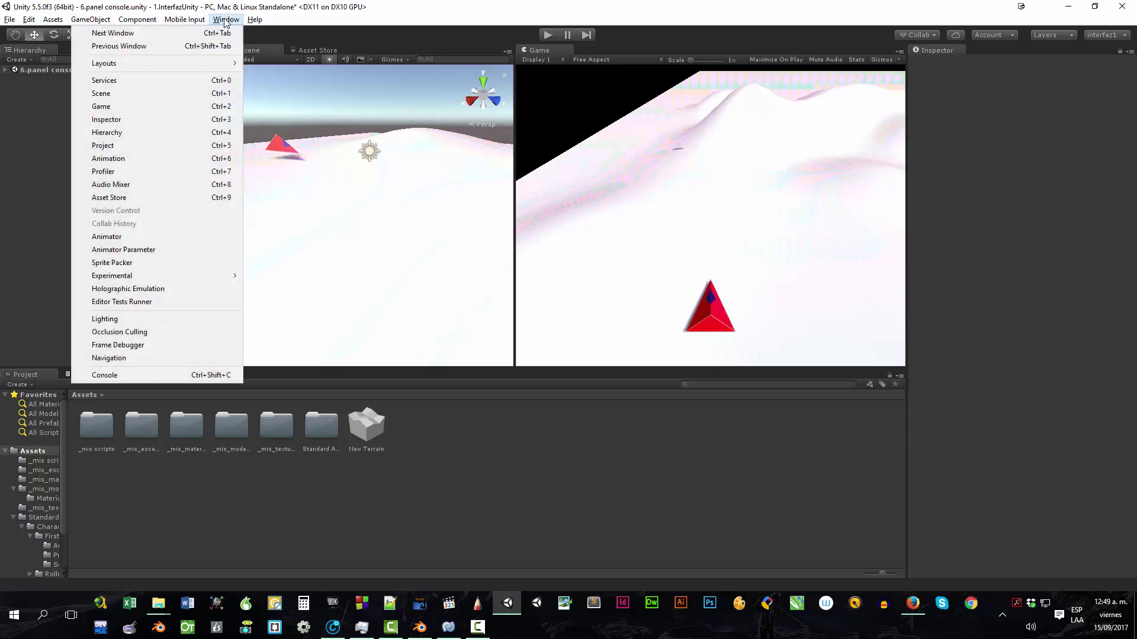
pyautogui.moveTo(252, 23)
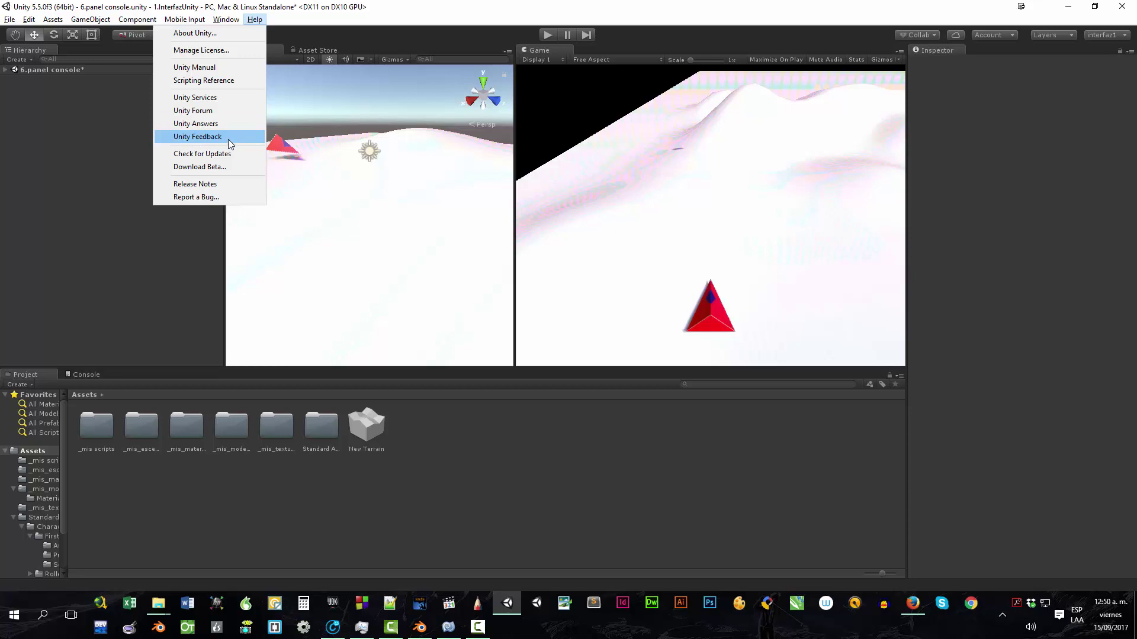
pyautogui.click(222, 81)
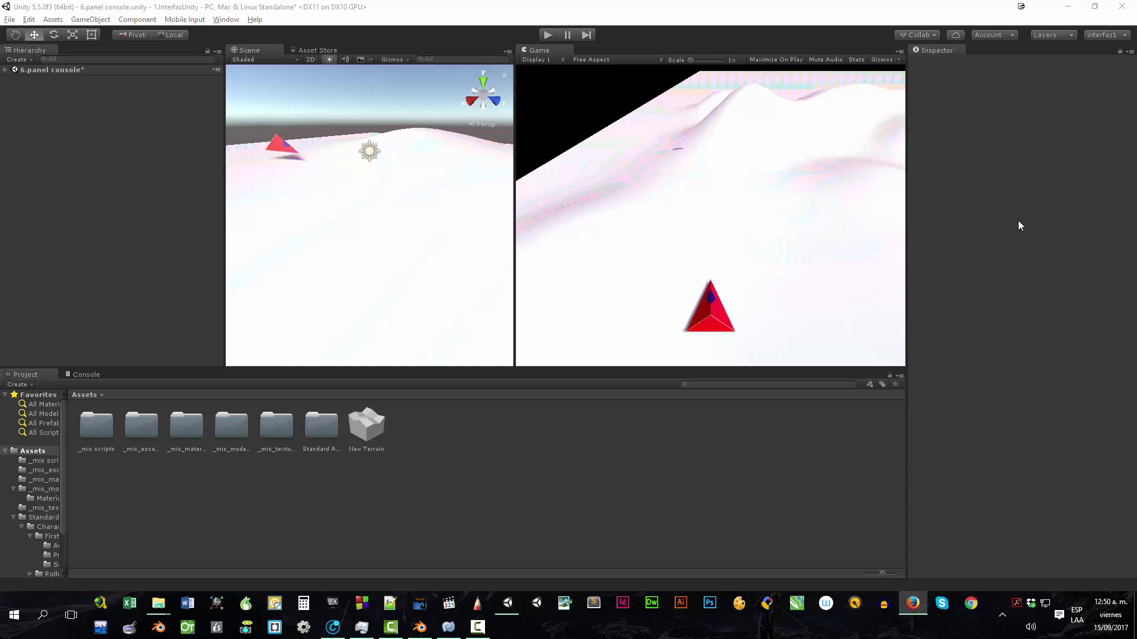
# Switch to Firefox and highlight the local file address of the Scripting Reference page.
pyautogui.click(700, 149)
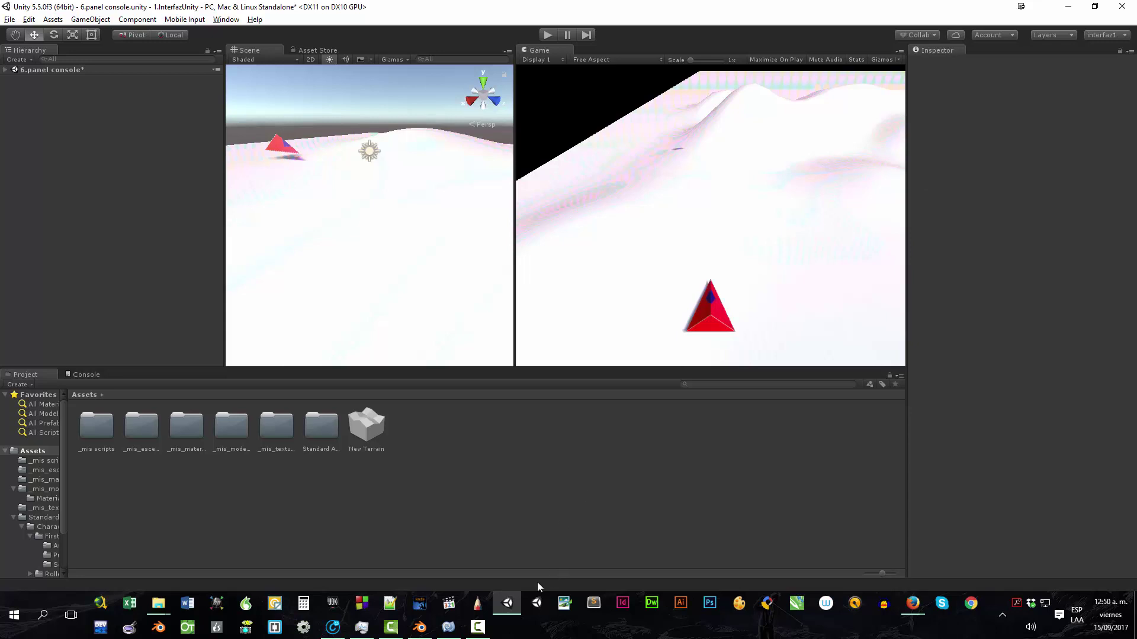
pyautogui.hotkey('alt', 'Tab')
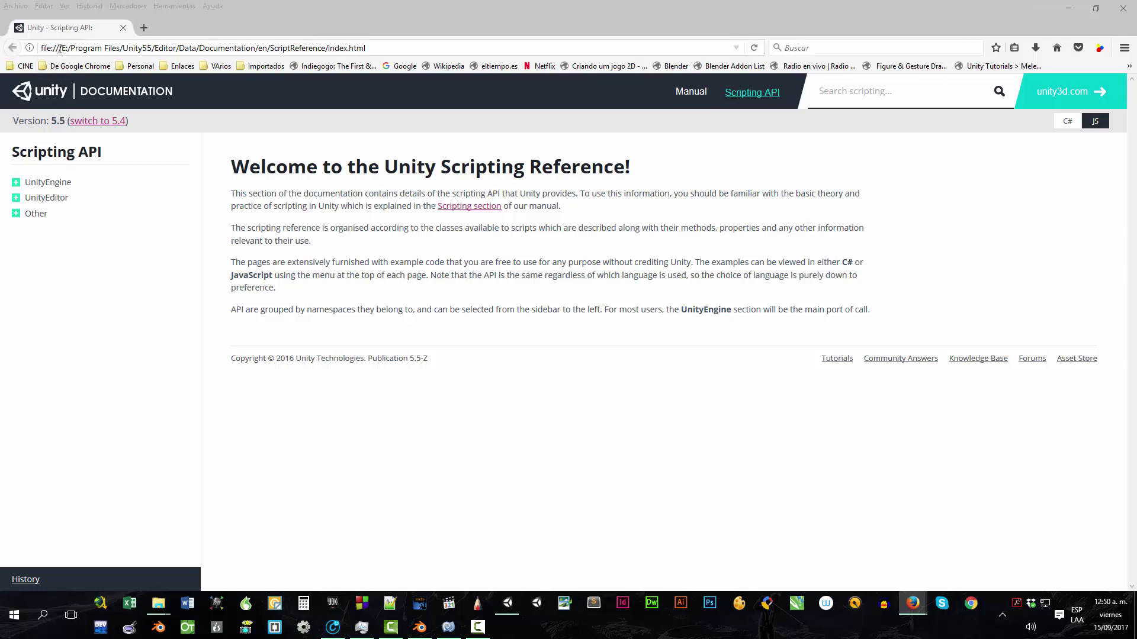
pyautogui.moveTo(51, 48); pyautogui.dragTo(374, 47)
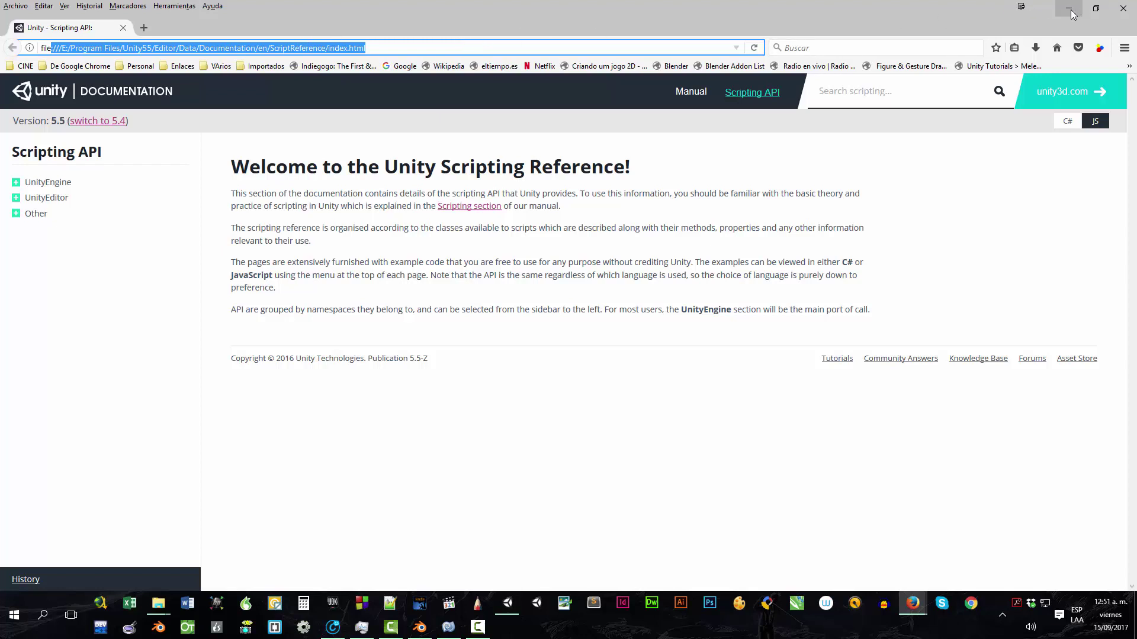
# Switch back to Unity and open the offline Unity Manual.
pyautogui.click(509, 605)
pyautogui.click(229, 21)
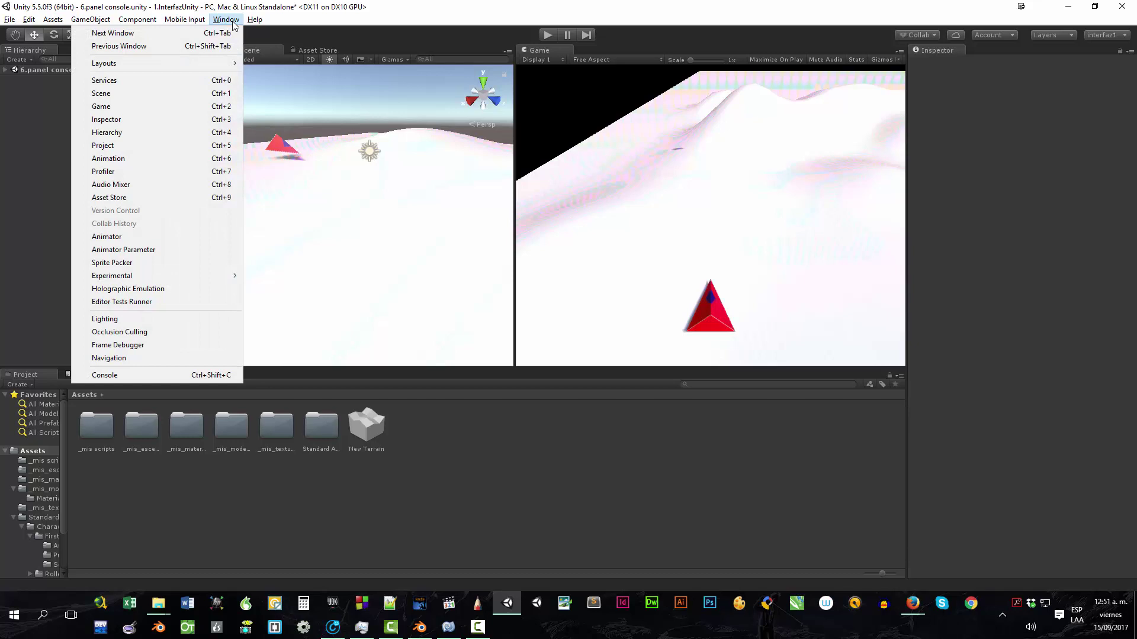
pyautogui.moveTo(253, 21)
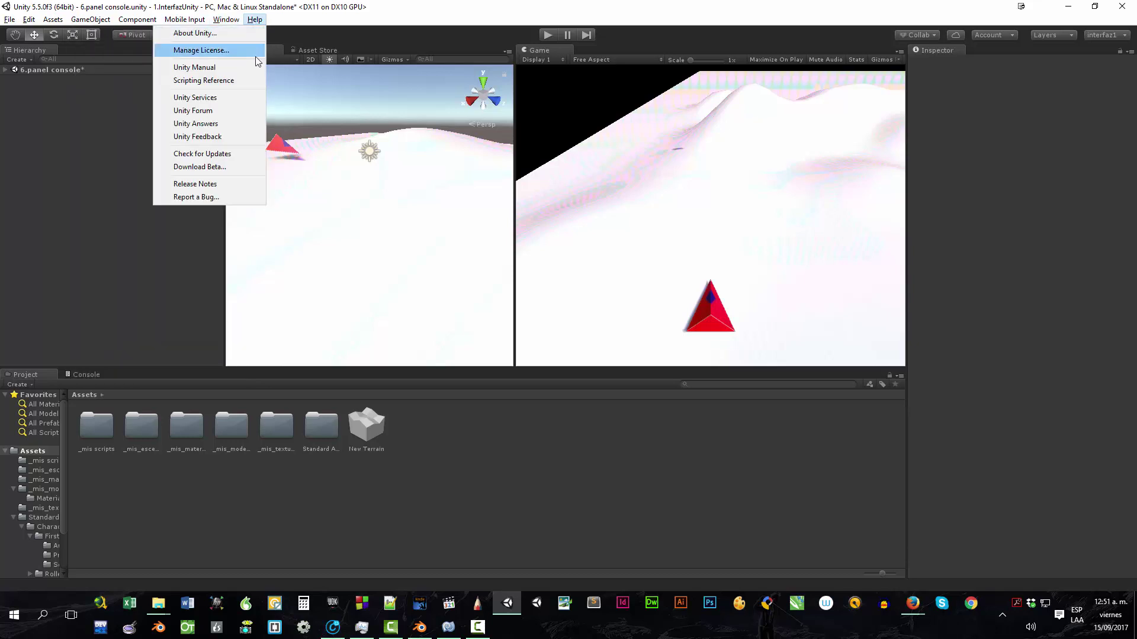
pyautogui.click(243, 67)
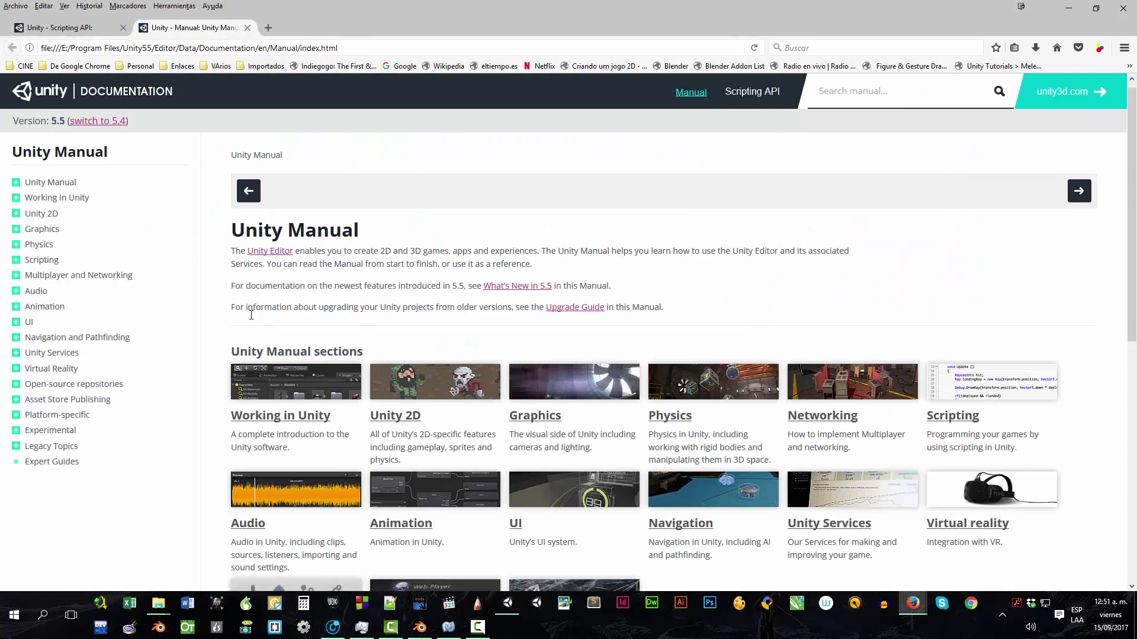
# Look through the Unity Manual sections, from Working in Unity to Legacy topics, and return to Unity.
pyautogui.scroll(-5, 251, 320)
pyautogui.scroll(5, 251, 317)
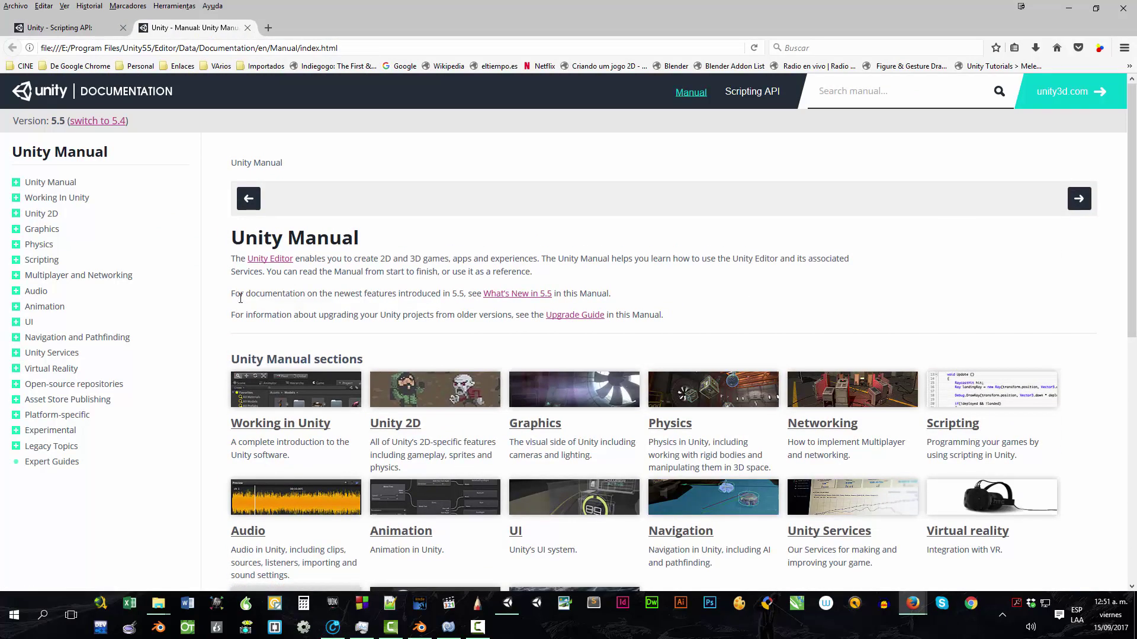
pyautogui.scroll(-1, 255, 300)
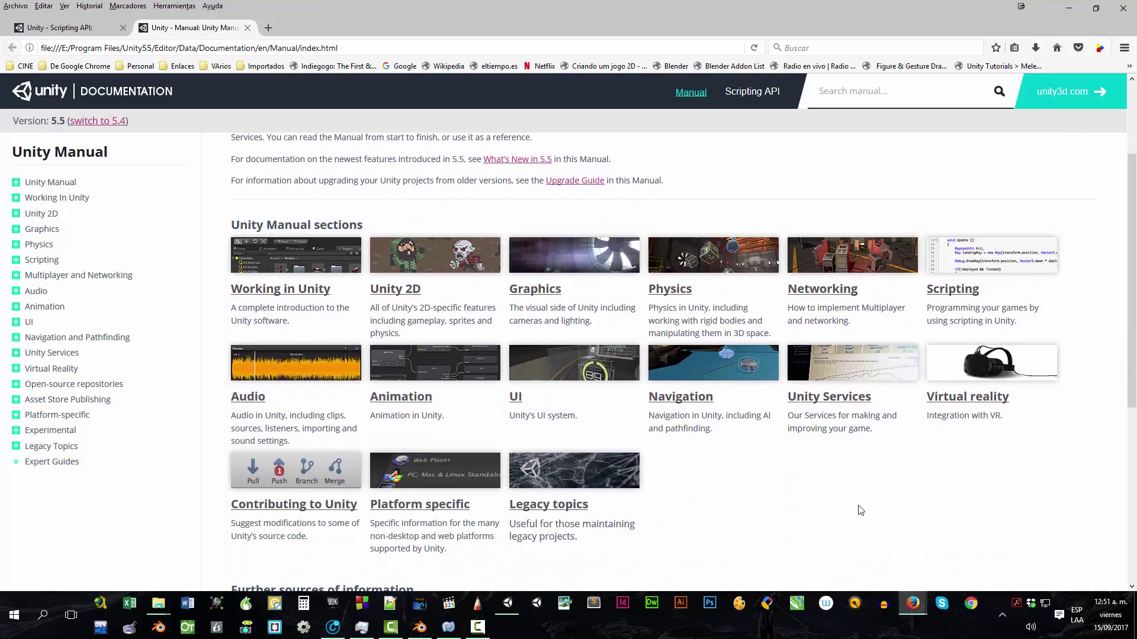
pyautogui.scroll(3, 860, 509)
pyautogui.scroll(-1, 860, 508)
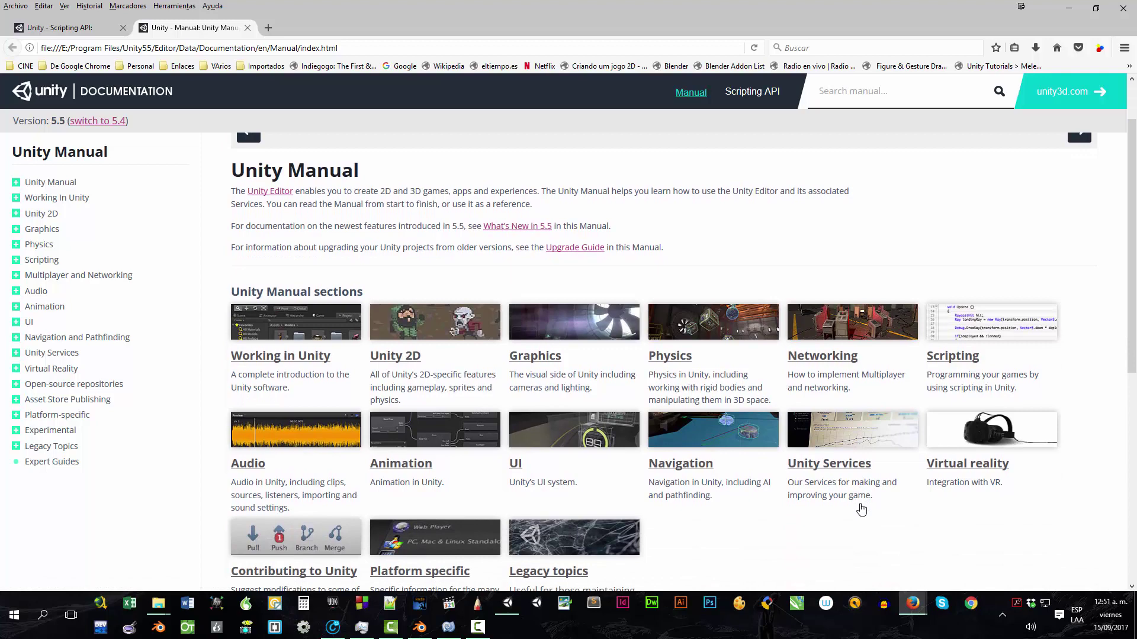
pyautogui.scroll(-1, 861, 509)
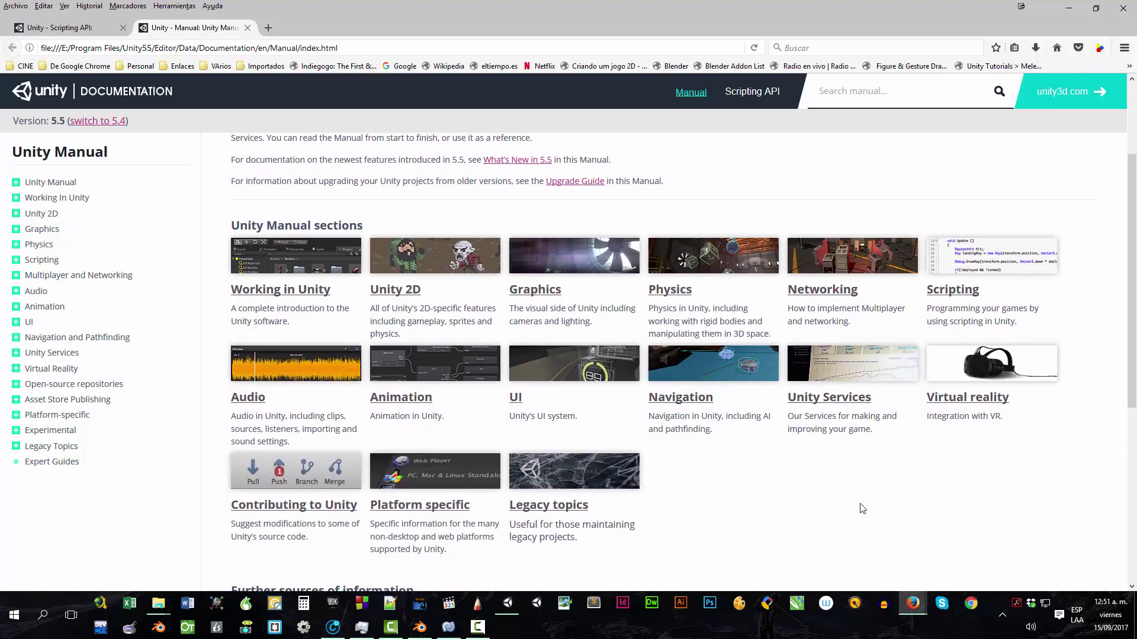
pyautogui.scroll(2, 860, 508)
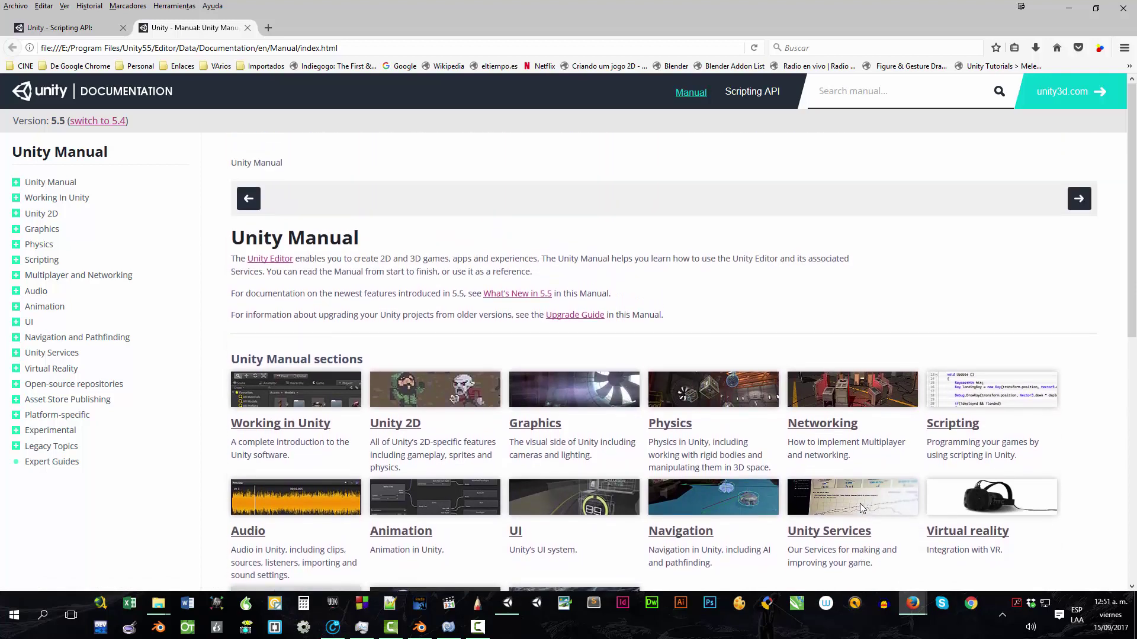
pyautogui.click(1069, 9)
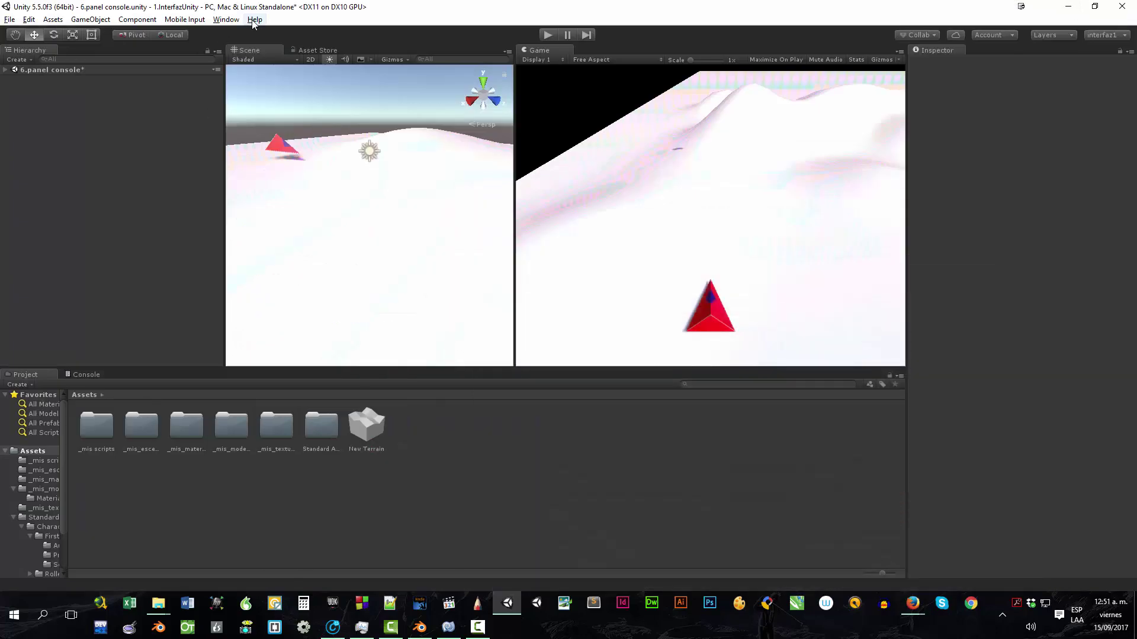
# View the About Unity version, credits and license information, and close the window.
pyautogui.click(254, 20)
pyautogui.click(236, 33)
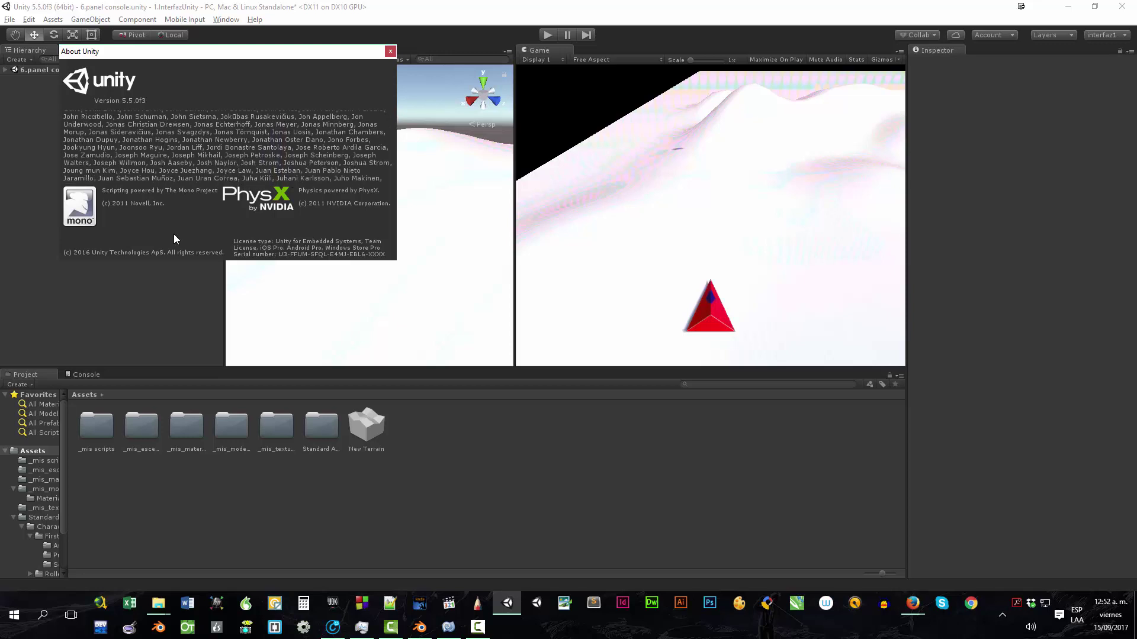
pyautogui.click(390, 52)
# Open the Unity Services web page, look over the offered services and switch back to Unity.
pyautogui.click(255, 19)
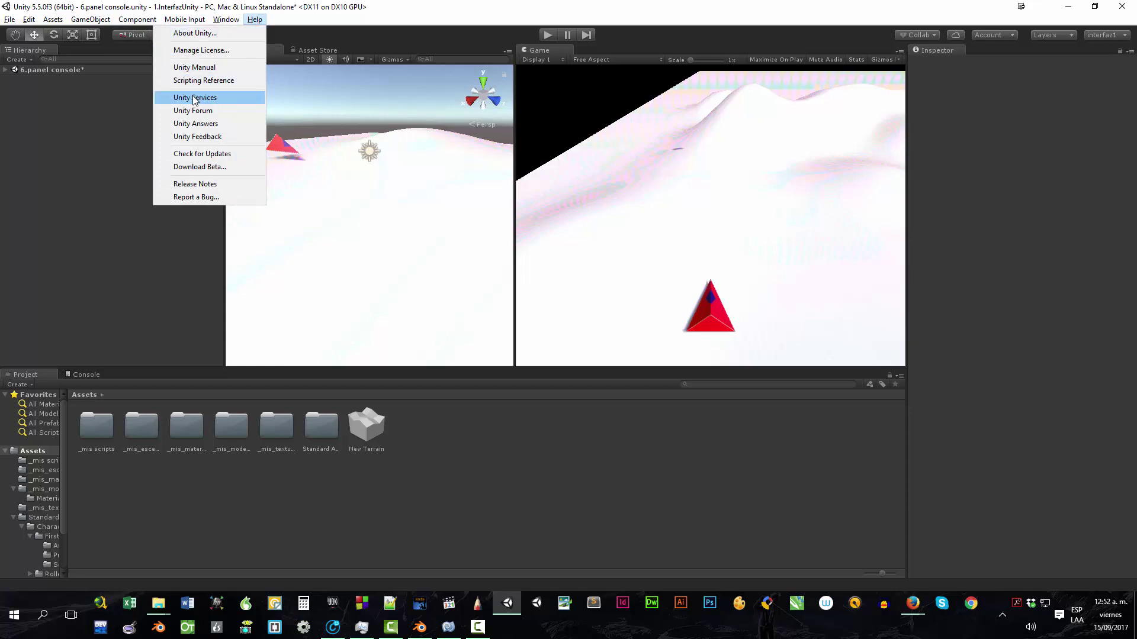
pyautogui.click(169, 101)
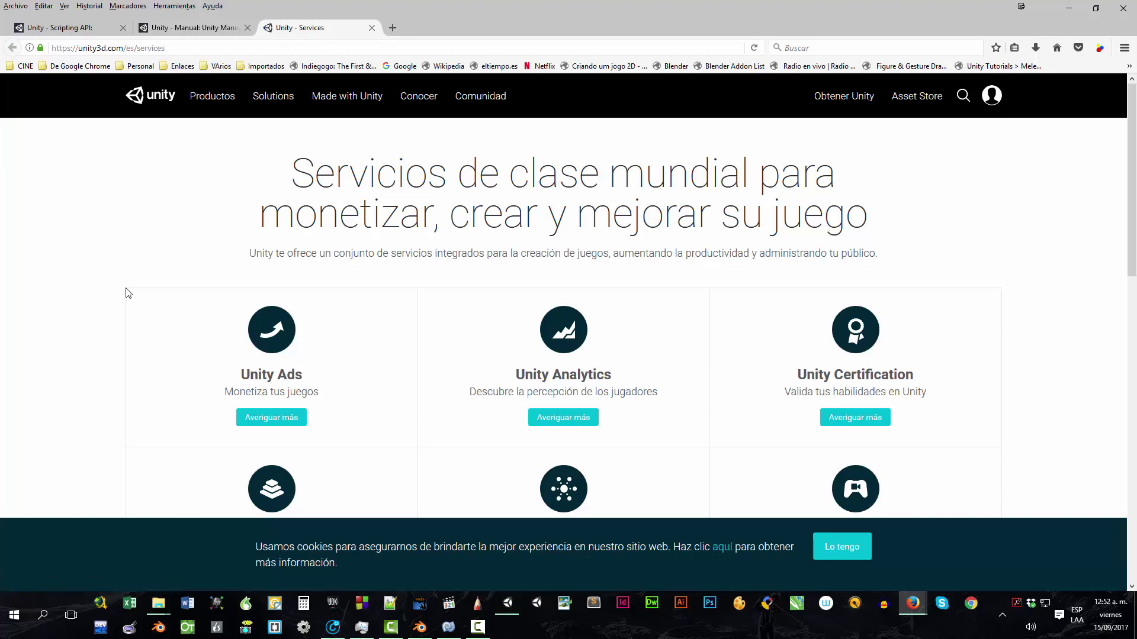
pyautogui.scroll(-3, 129, 293)
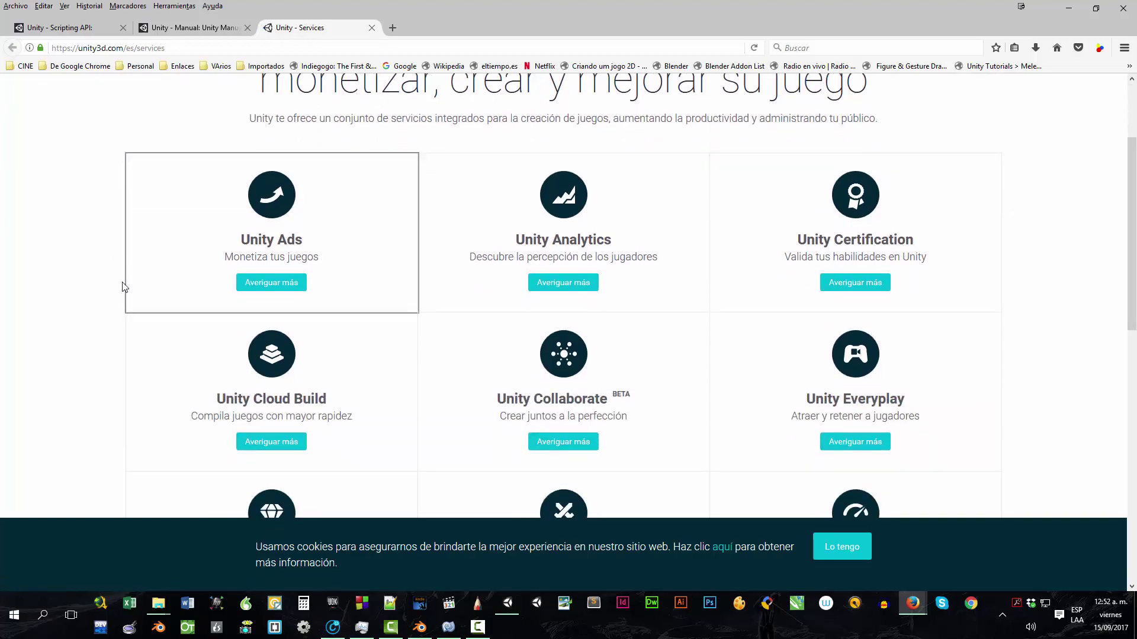
pyautogui.scroll(3, 127, 287)
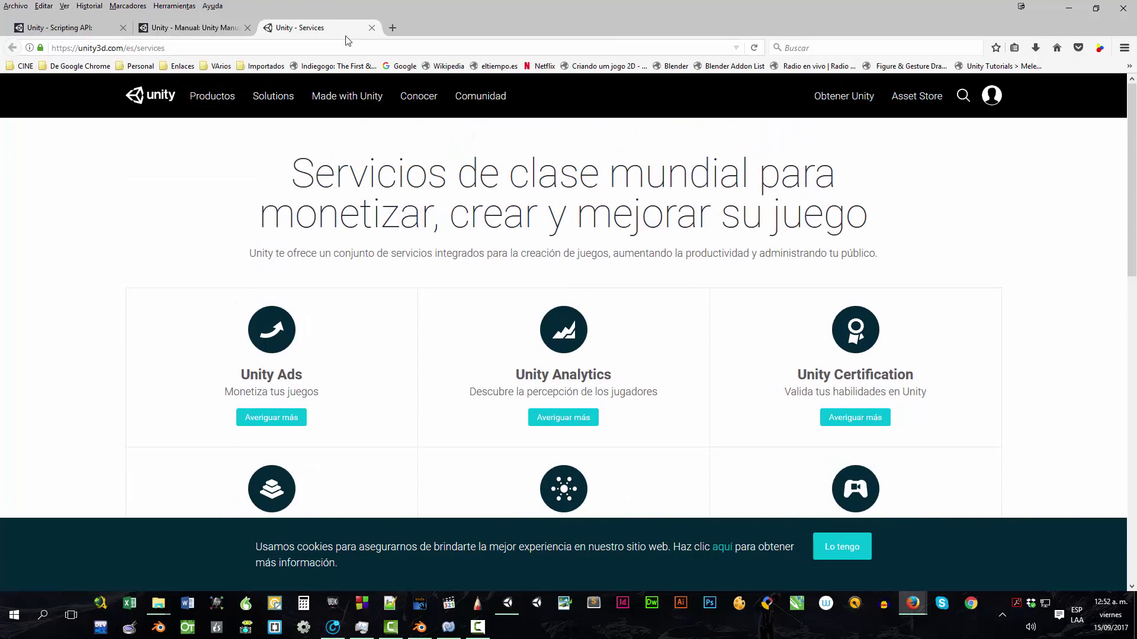
pyautogui.click(513, 612)
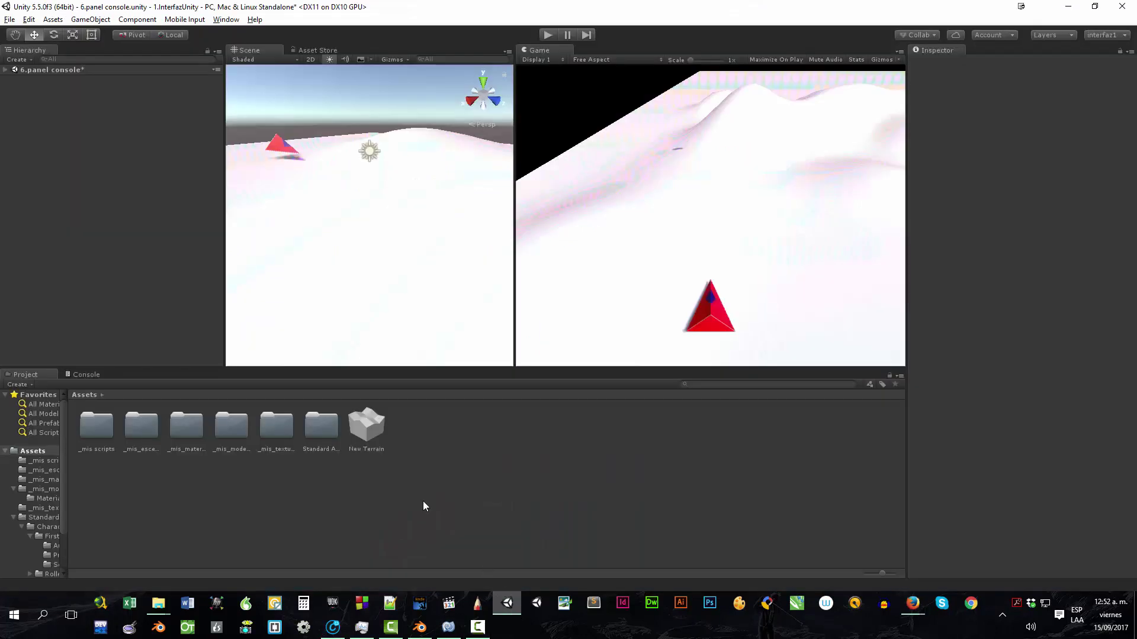
# Open the Unity Answers site, browse its list of questions and return to Unity.
pyautogui.click(255, 19)
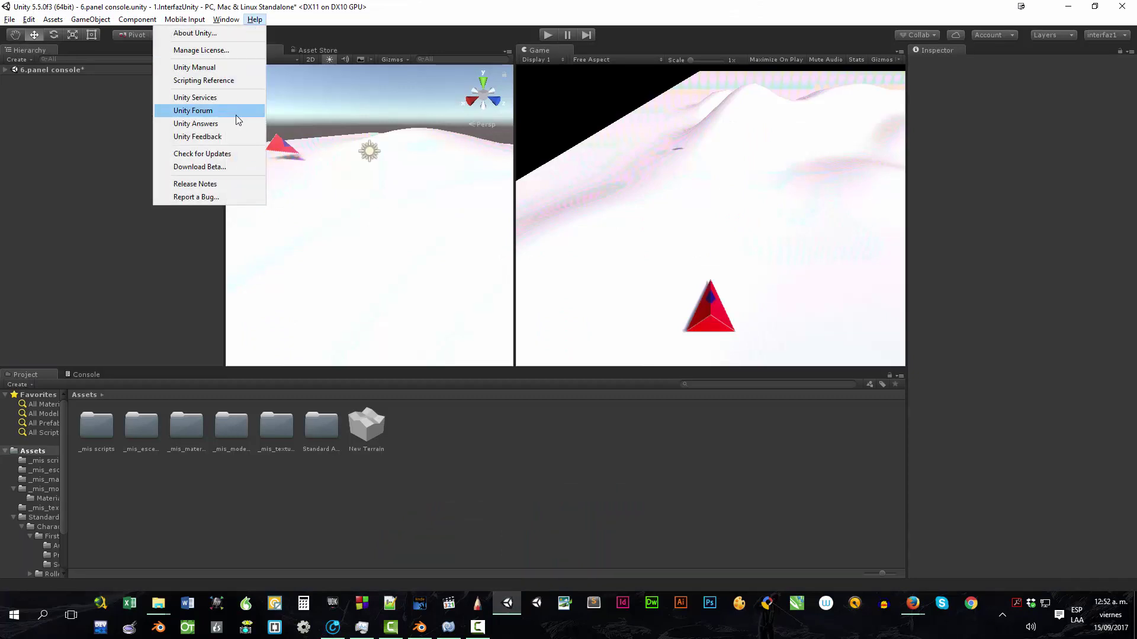
pyautogui.click(243, 129)
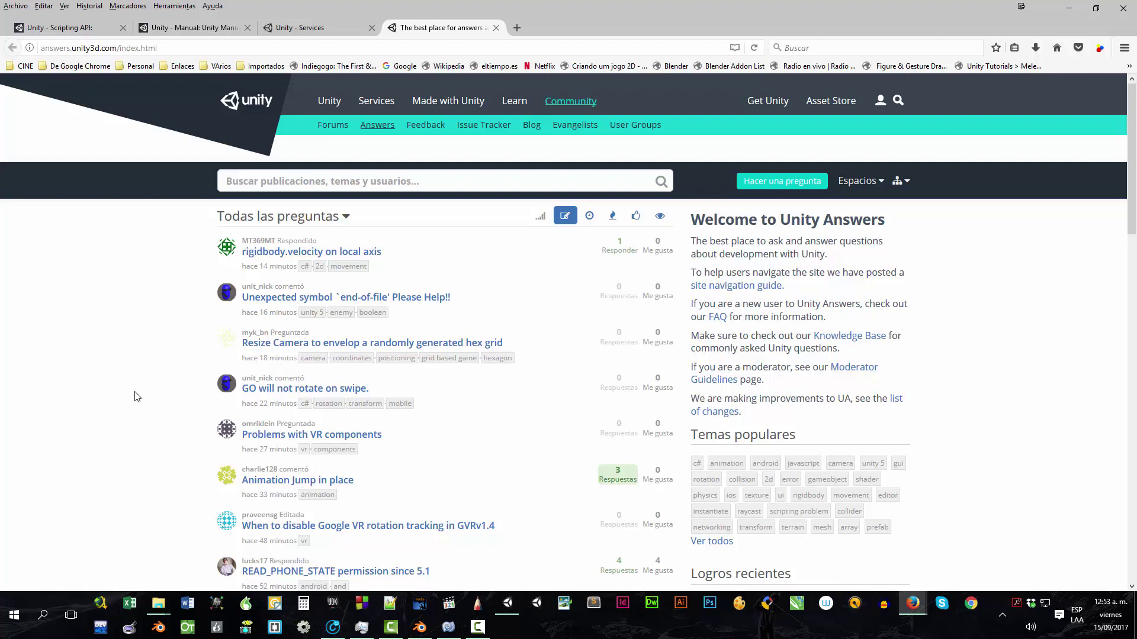
pyautogui.scroll(-3, 136, 397)
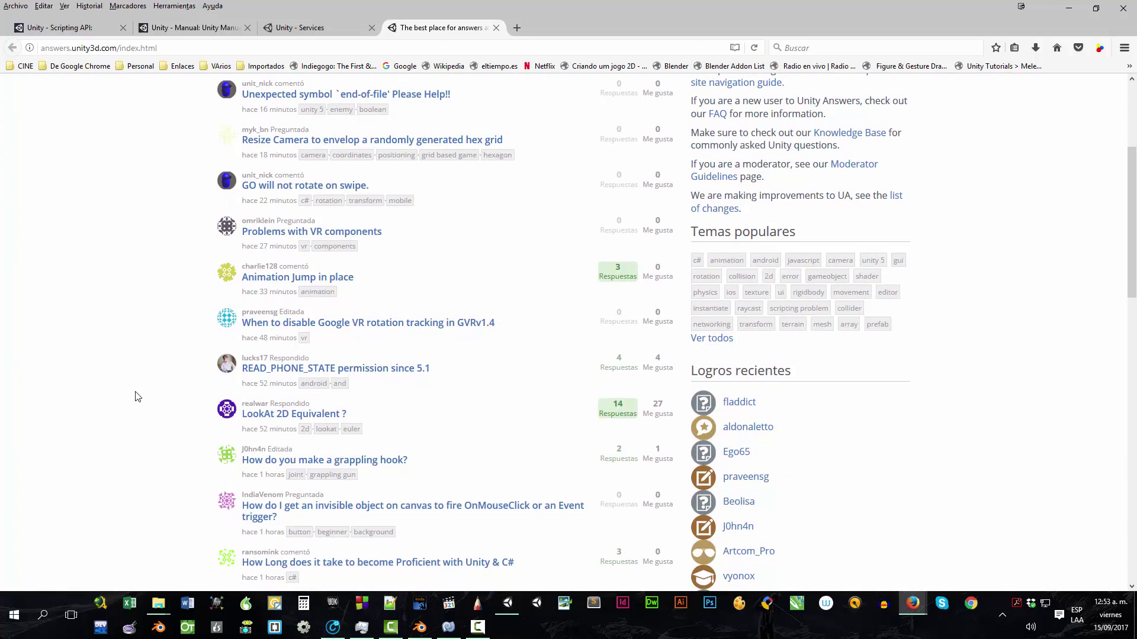
pyautogui.scroll(-3, 136, 396)
pyautogui.scroll(-3, 136, 397)
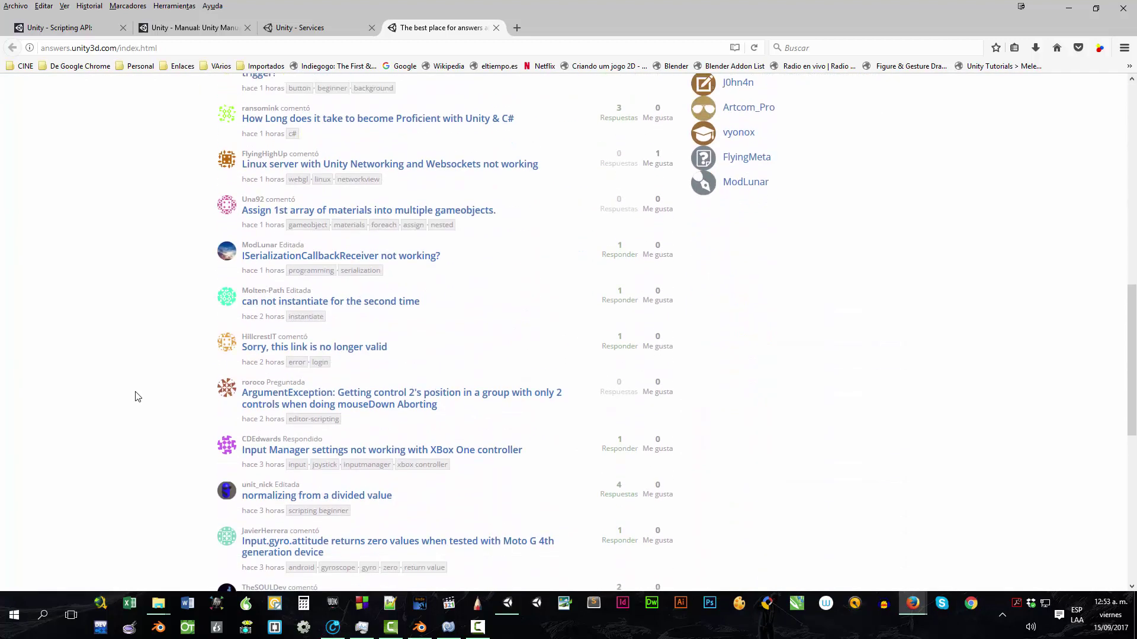
pyautogui.scroll(3, 136, 397)
pyautogui.scroll(6, 136, 397)
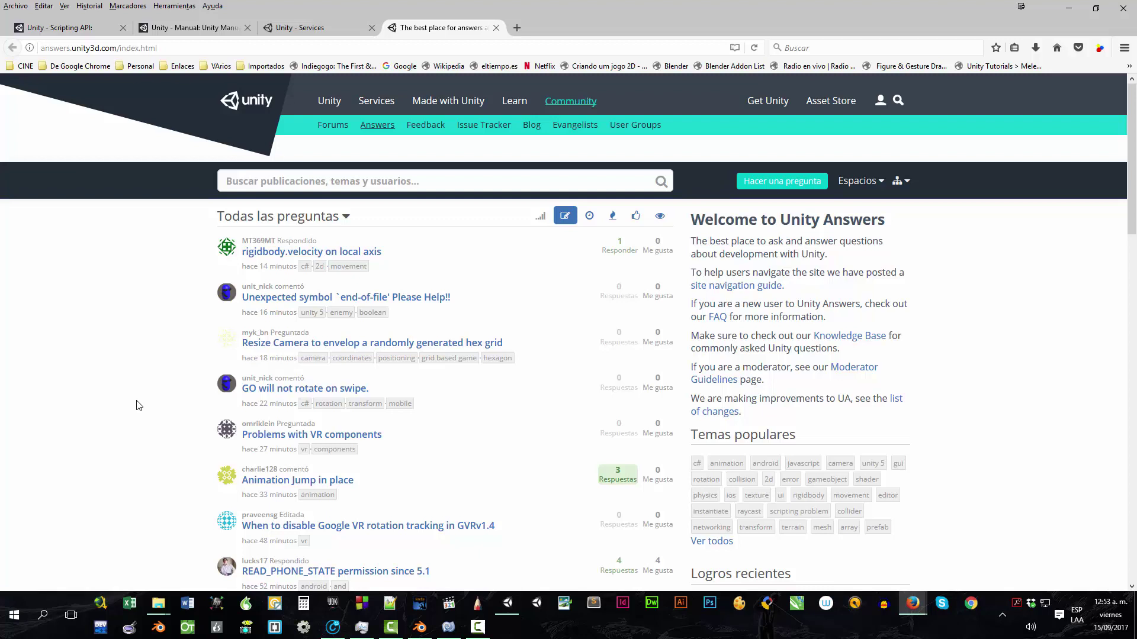
pyautogui.click(1068, 8)
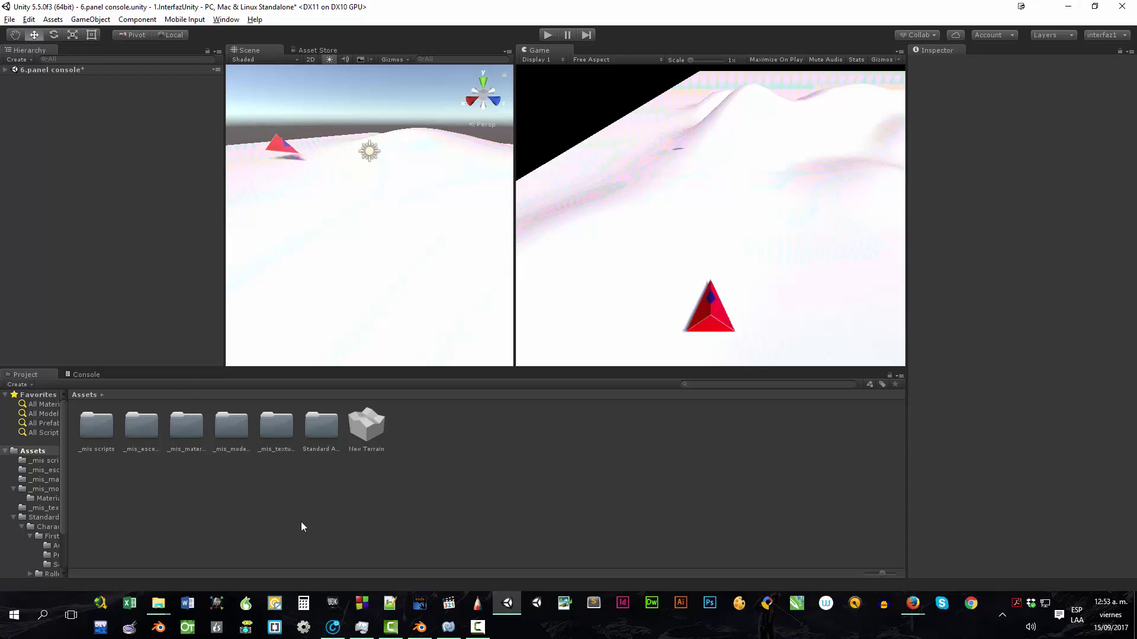
# Open the Unity Feedback site, browse the suggestions and categories, and return to Unity.
pyautogui.click(251, 21)
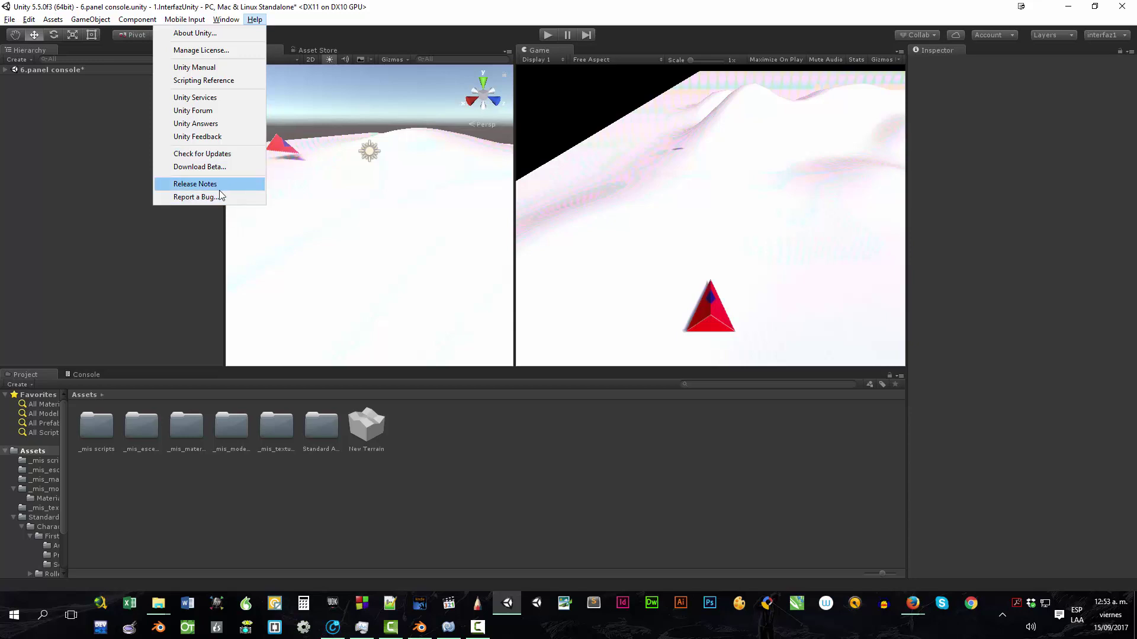
pyautogui.click(226, 138)
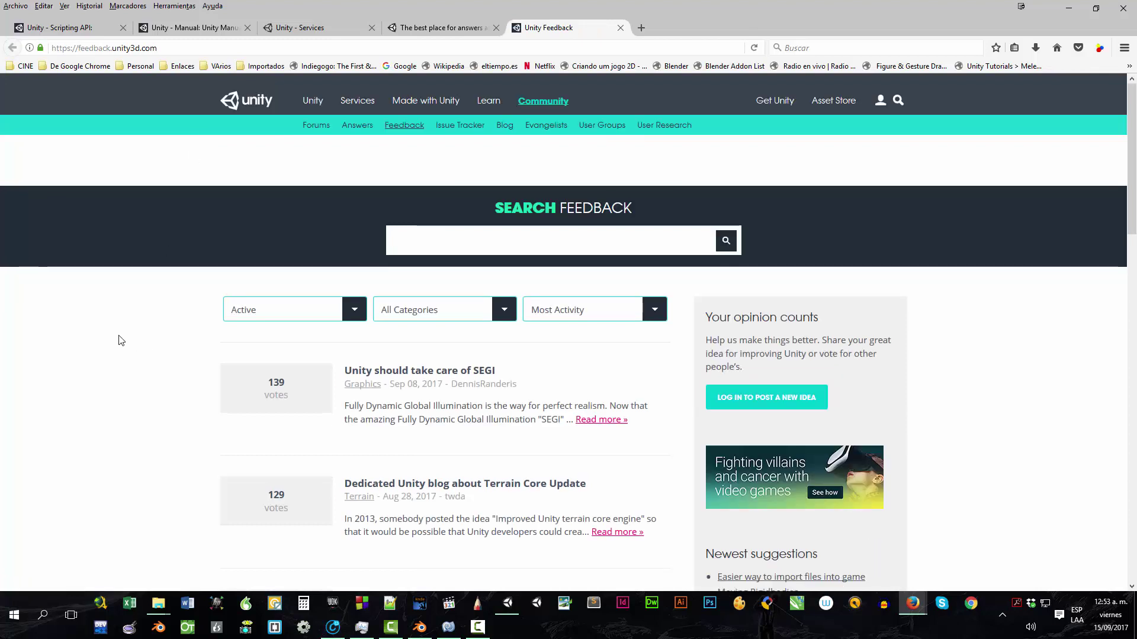
pyautogui.scroll(-1, 124, 340)
pyautogui.scroll(-4, 124, 340)
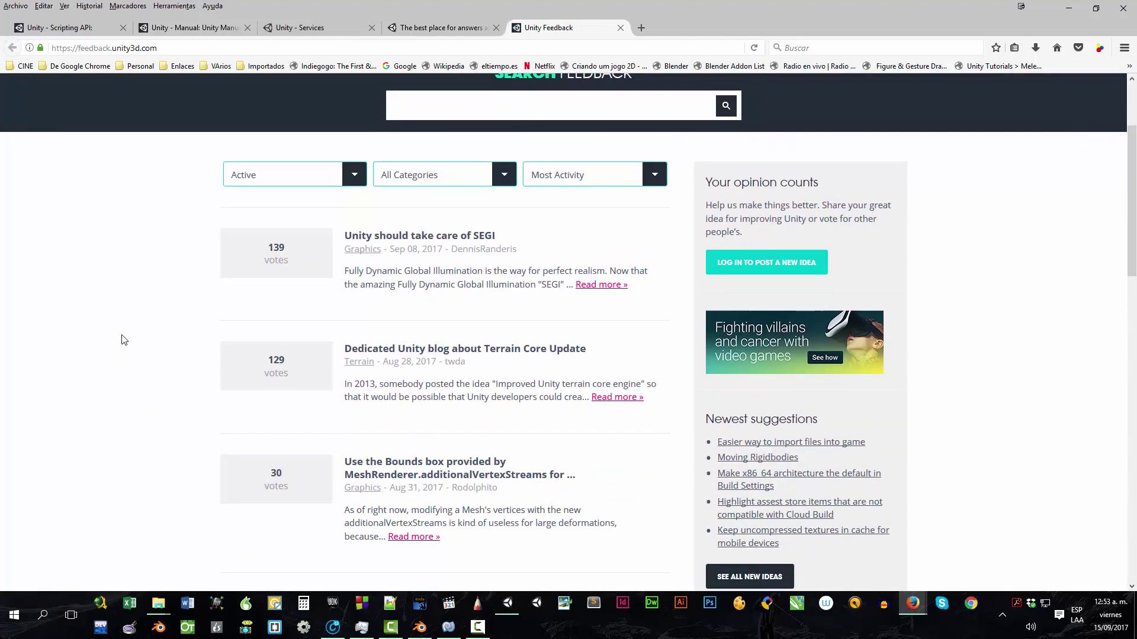
pyautogui.scroll(-9, 124, 340)
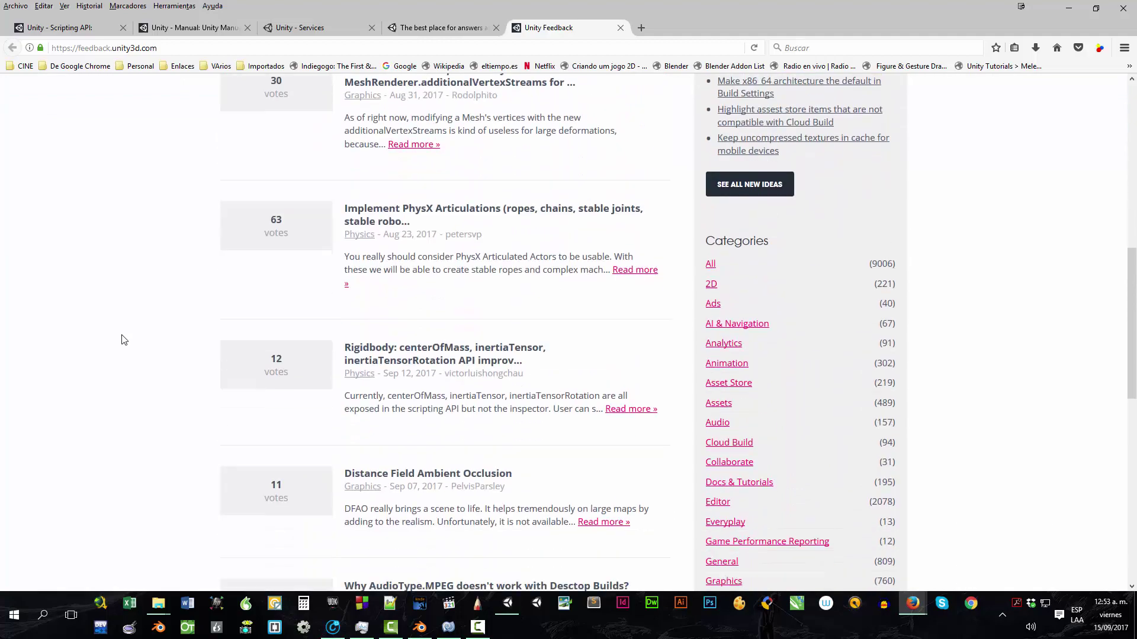
pyautogui.scroll(-5, 123, 340)
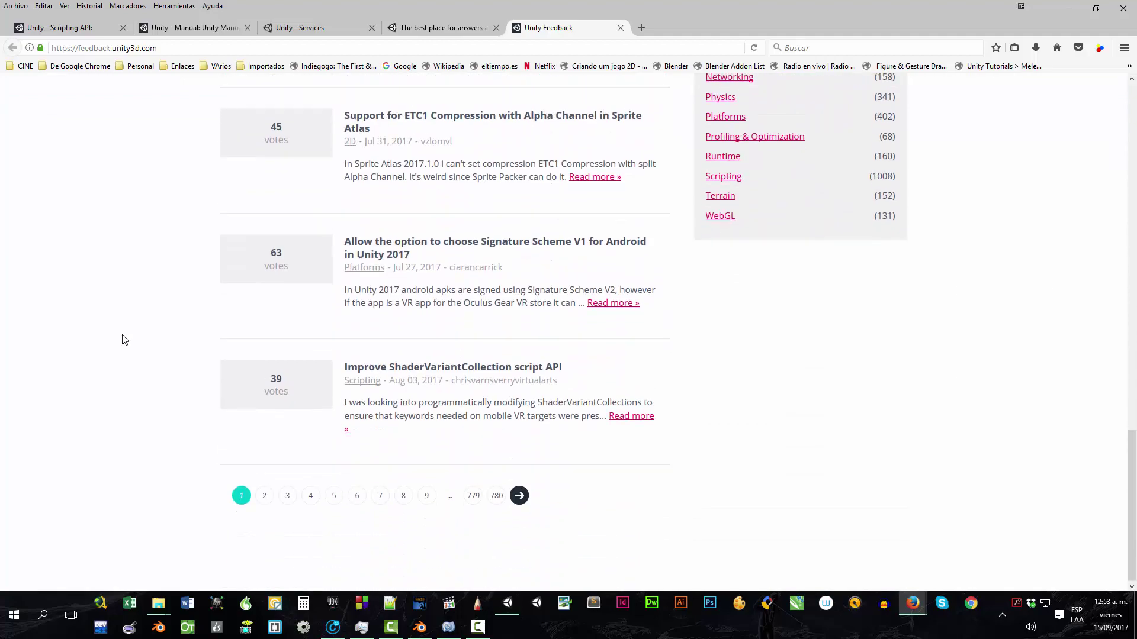
pyautogui.scroll(14, 124, 338)
pyautogui.scroll(5, 124, 335)
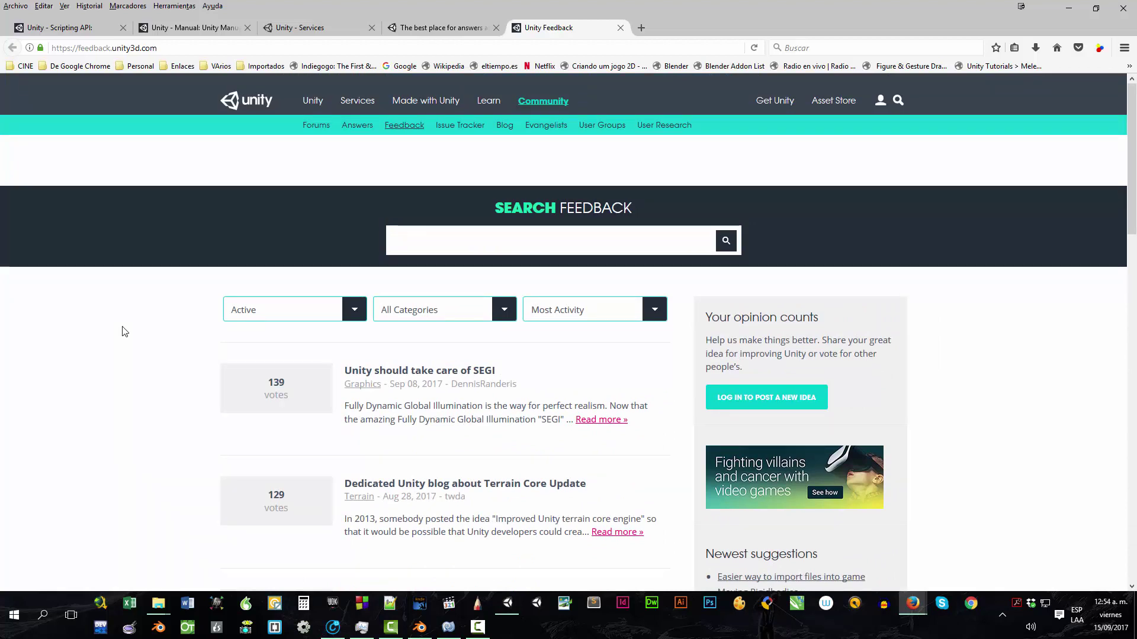
pyautogui.click(1068, 9)
# Show Unity's Help commands again.
pyautogui.click(255, 20)
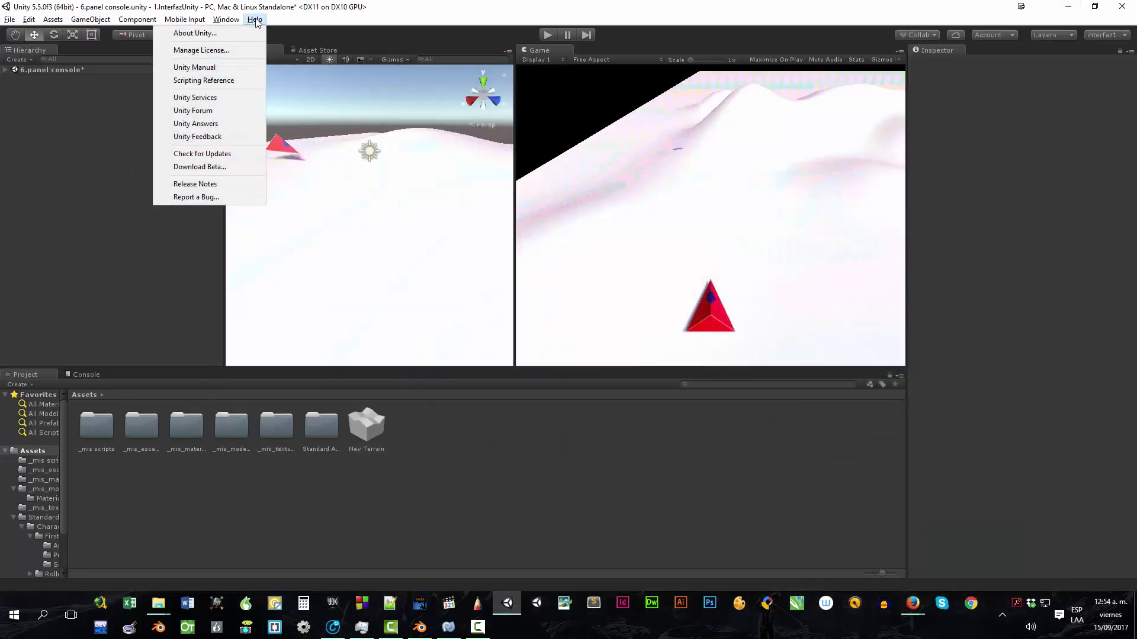